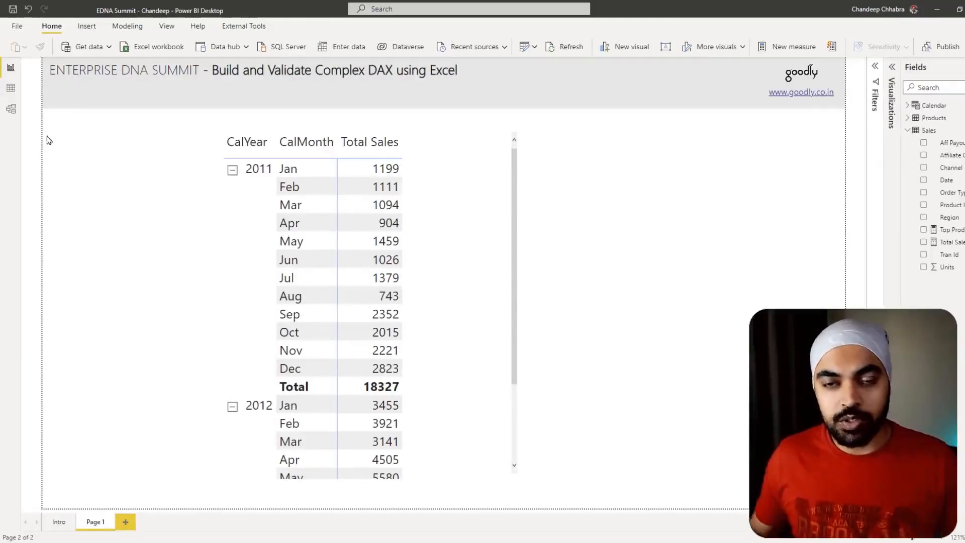
# - Open the data model diagram and examine how the Products, Calendar and Sales tables are related
pyautogui.click(11, 114)
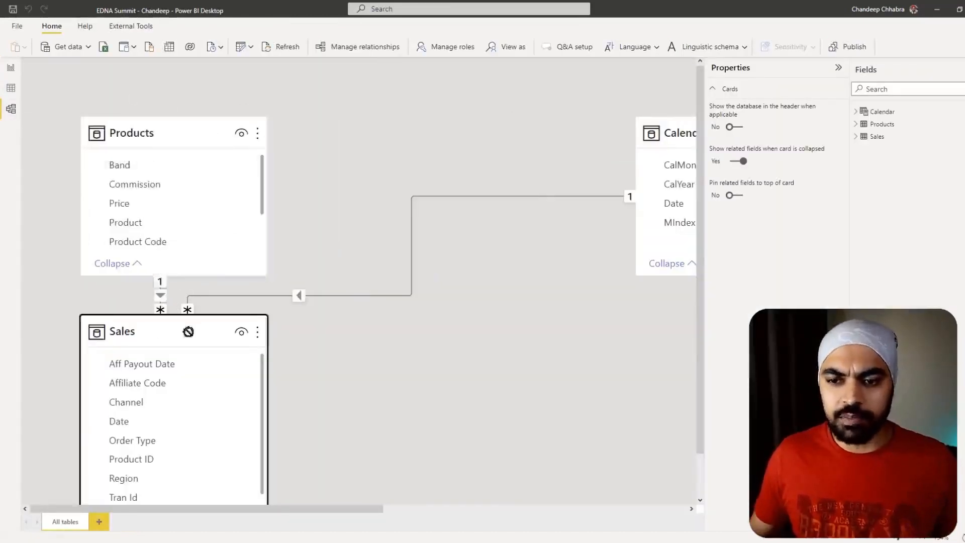
pyautogui.moveTo(99, 140); pyautogui.dragTo(197, 104)
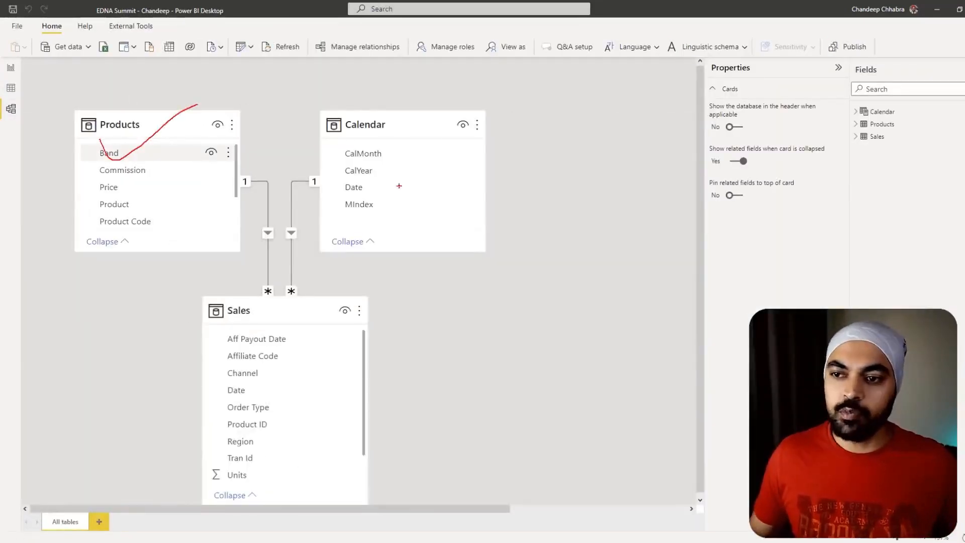
pyautogui.moveTo(399, 161); pyautogui.dragTo(461, 132)
pyautogui.moveTo(344, 314)
pyautogui.mouseDown()
pyautogui.moveTo(279, 294)
pyautogui.moveTo(166, 288)
pyautogui.mouseUp()
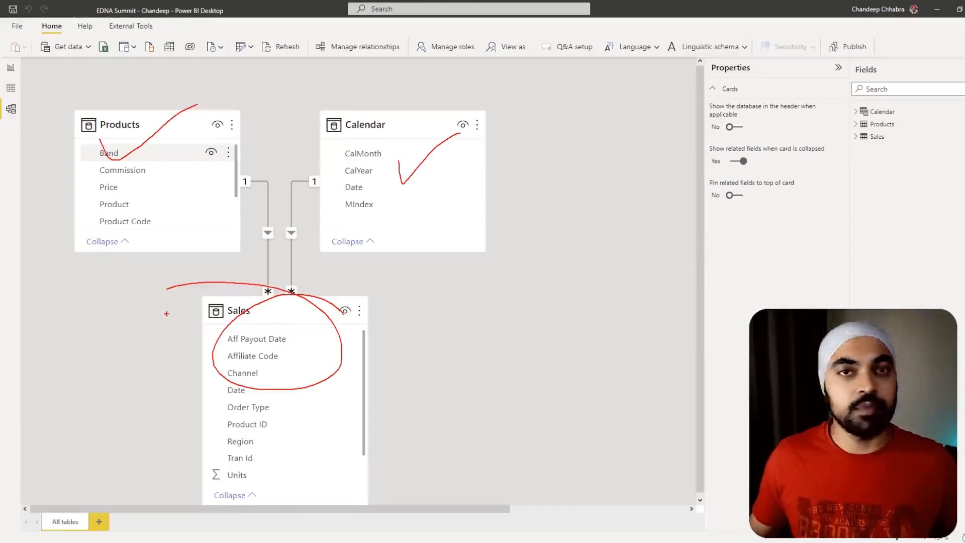
pyautogui.press('Escape')
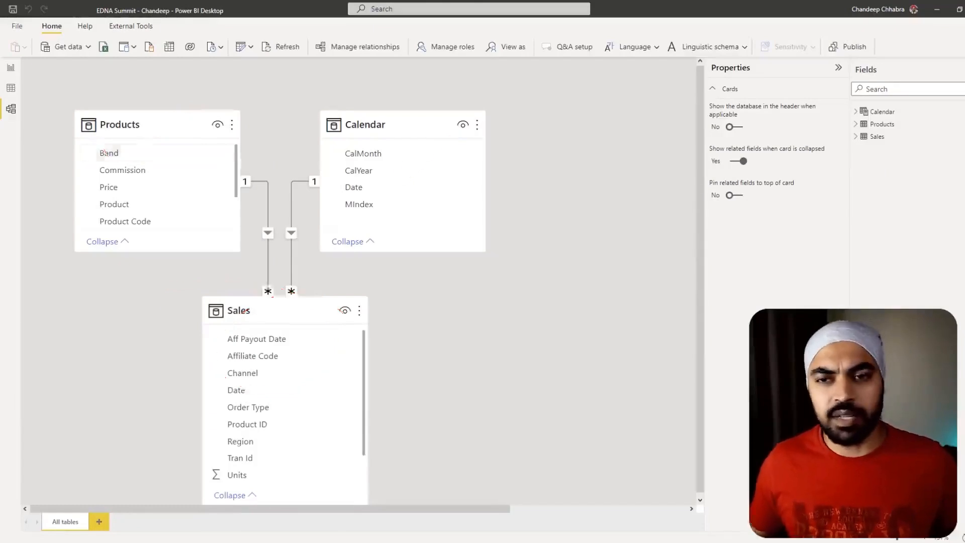
# - Display the data of the Sales table and sort its rows by Date in ascending order
pyautogui.click(13, 94)
pyautogui.click(929, 130)
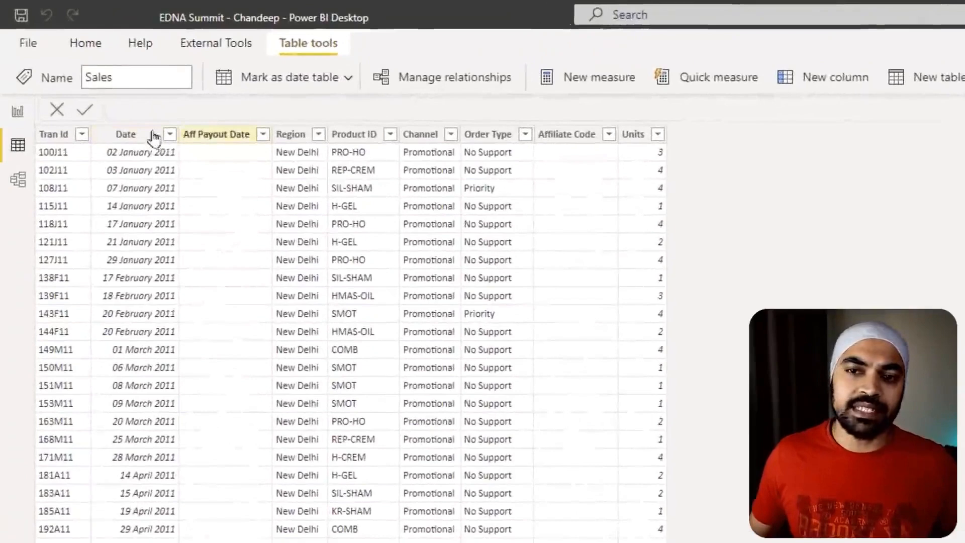
pyautogui.click(103, 81)
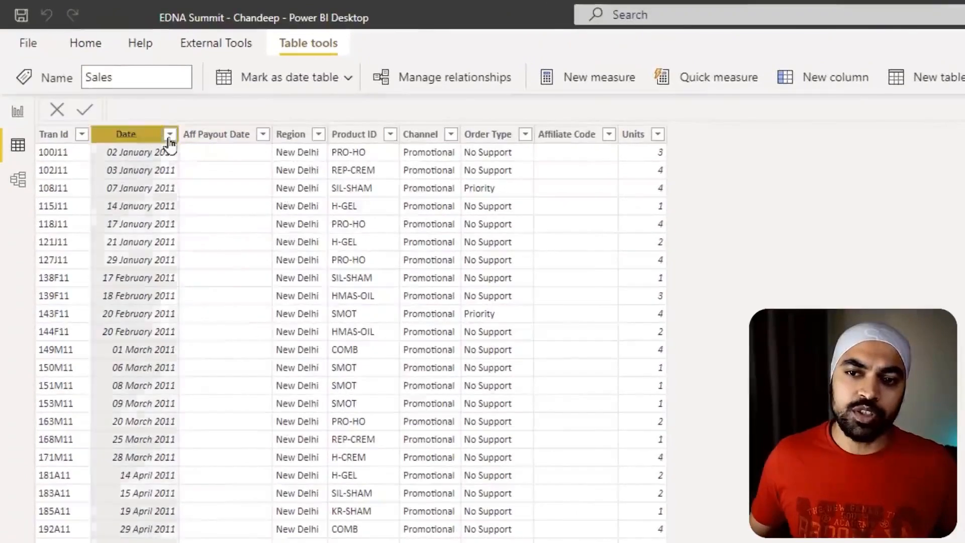
pyautogui.click(173, 155)
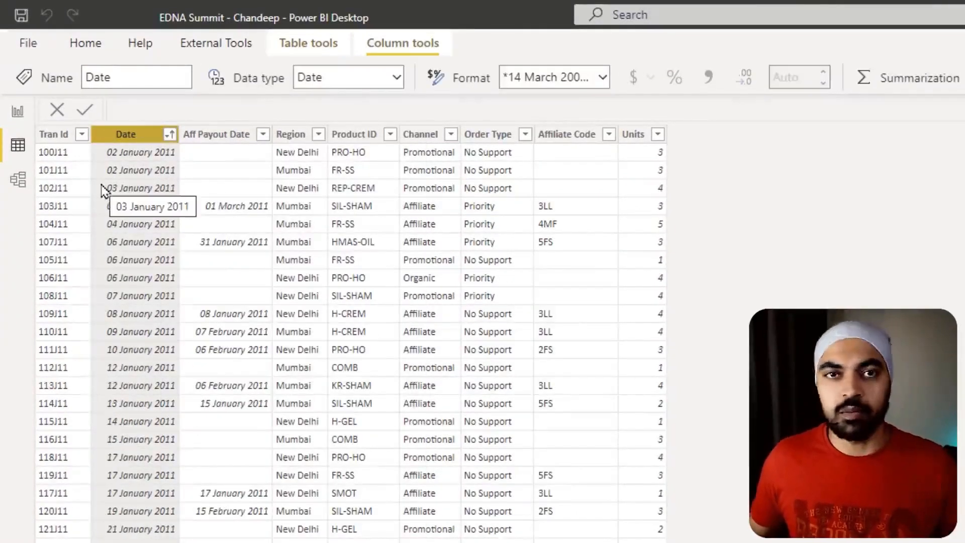
# - Review the Sales table's columns one by one: Tran Id, Date, Aff Payout Date, Region, Product ID, Channel, Order Type, Affiliate Code and Units
pyautogui.click(48, 135)
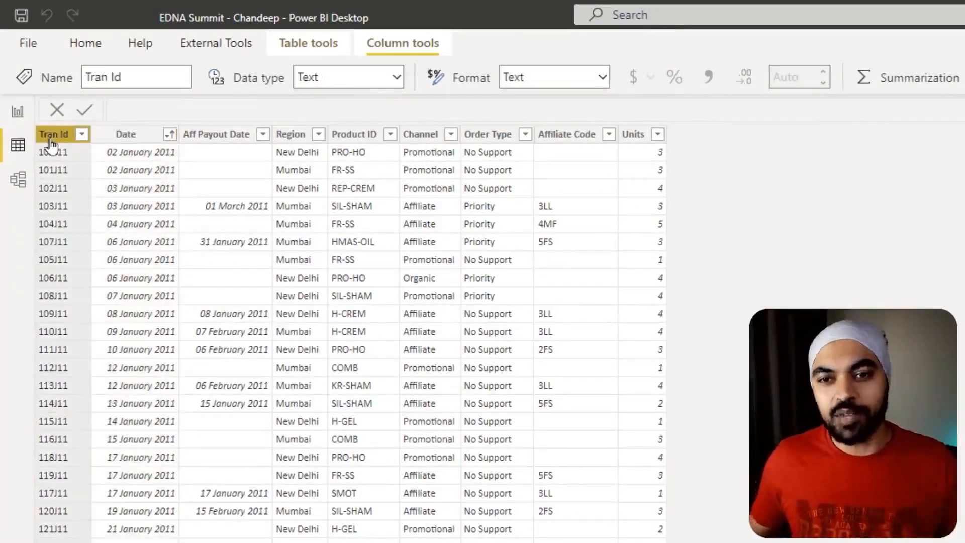
pyautogui.click(110, 134)
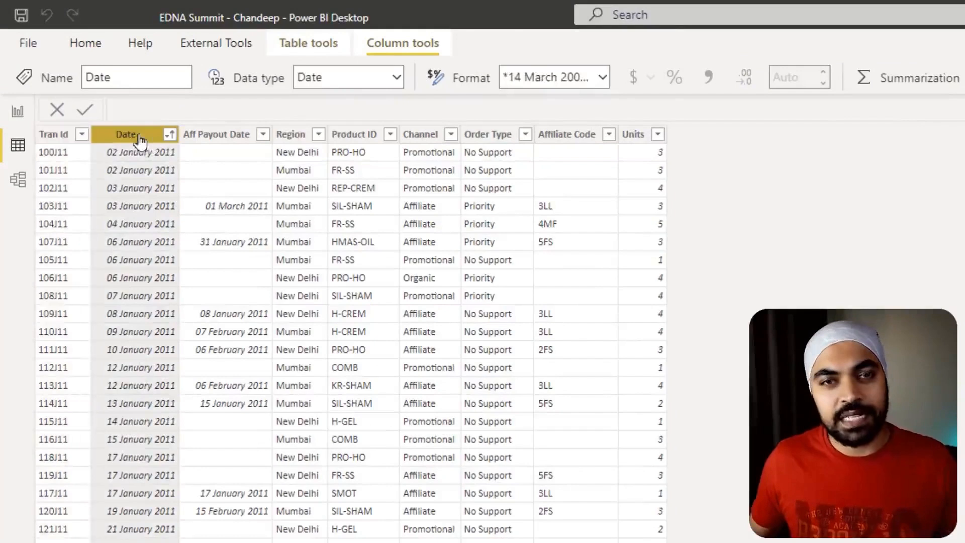
pyautogui.click(232, 140)
pyautogui.click(297, 134)
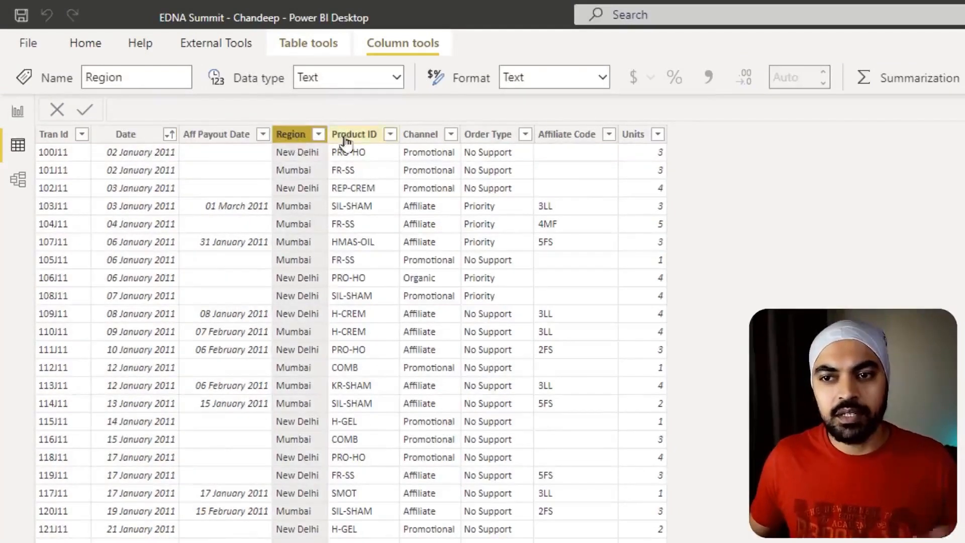
pyautogui.click(346, 138)
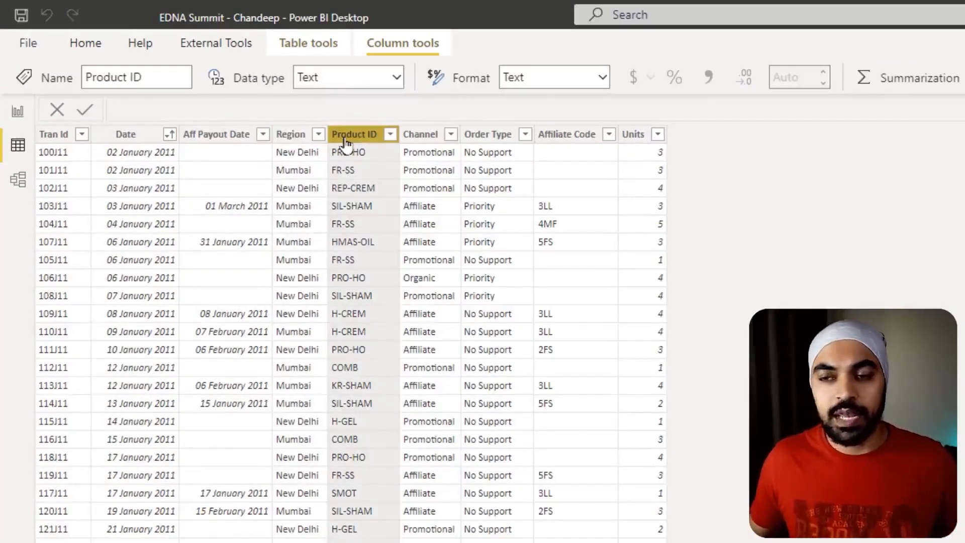
pyautogui.moveTo(323, 119); pyautogui.dragTo(406, 248)
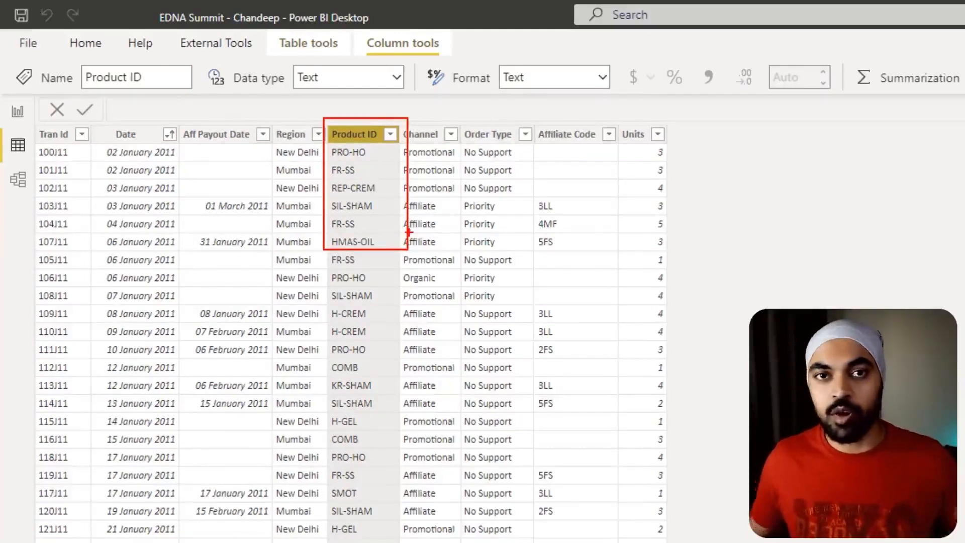
pyautogui.moveTo(425, 129); pyautogui.dragTo(470, 105)
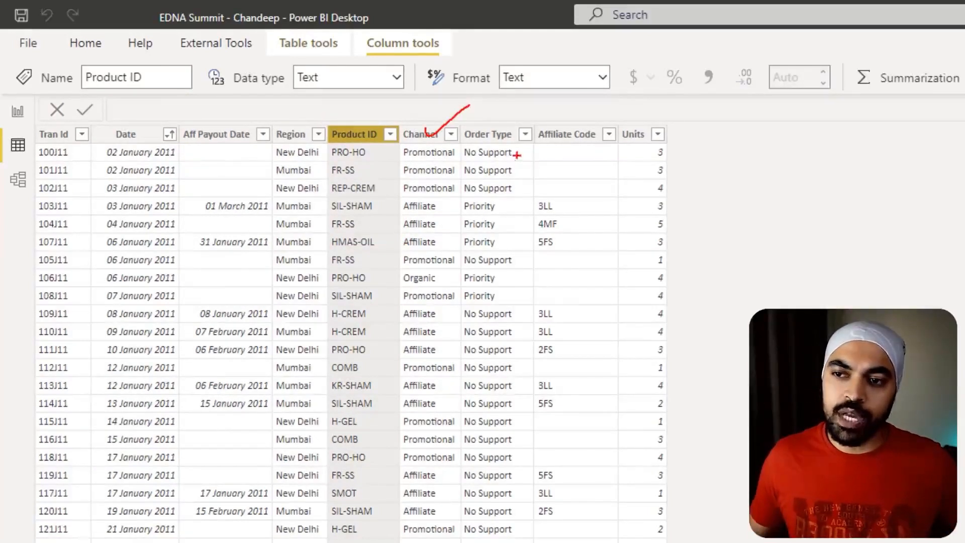
pyautogui.moveTo(500, 135)
pyautogui.mouseDown()
pyautogui.moveTo(533, 114)
pyautogui.moveTo(602, 107)
pyautogui.moveTo(647, 141)
pyautogui.moveTo(677, 108)
pyautogui.mouseUp()
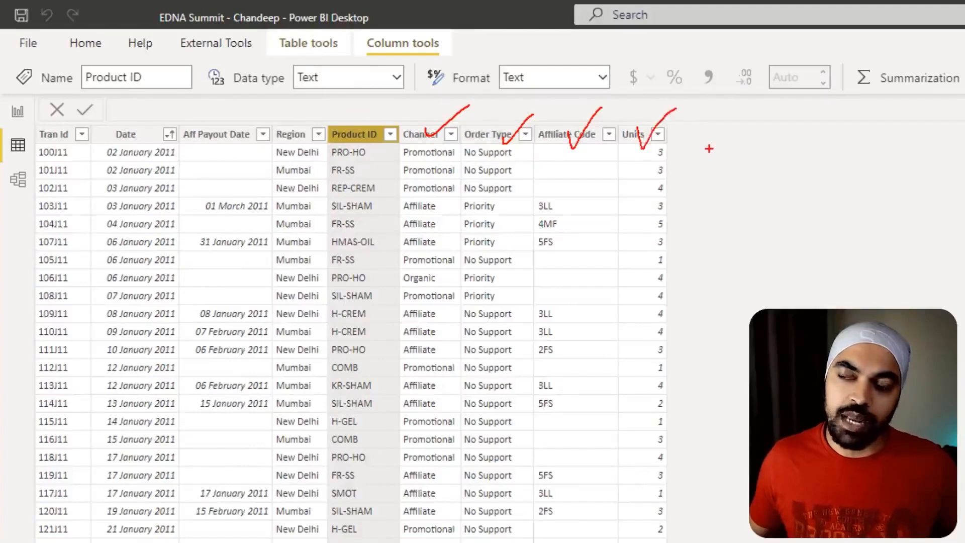
pyautogui.press('Escape')
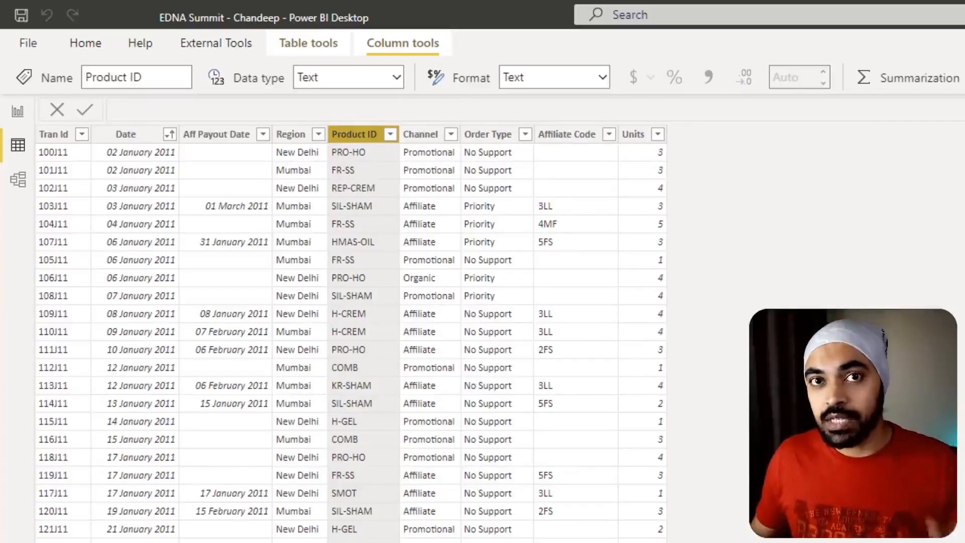
pyautogui.click(644, 137)
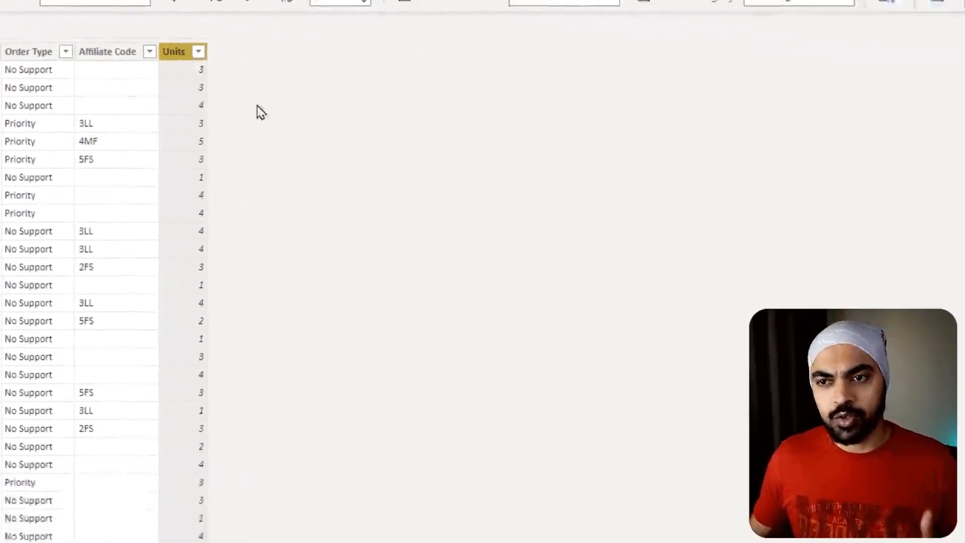
# - View the Price column of the Products table and trace the model relationship between its Product Code and the Sales table's Product ID
pyautogui.click(865, 74)
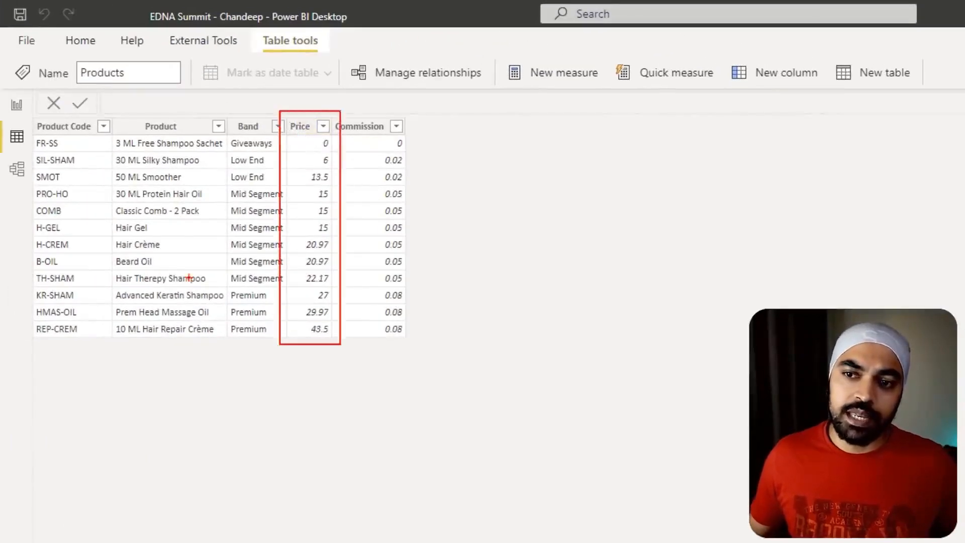
pyautogui.click(17, 168)
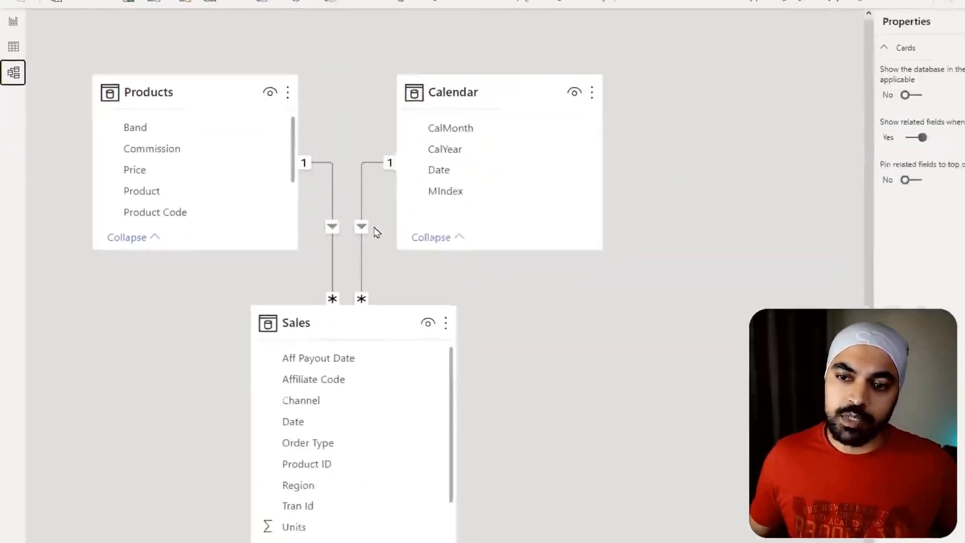
pyautogui.moveTo(289, 148)
pyautogui.mouseDown()
pyautogui.moveTo(298, 148)
pyautogui.moveTo(327, 273)
pyautogui.mouseUp()
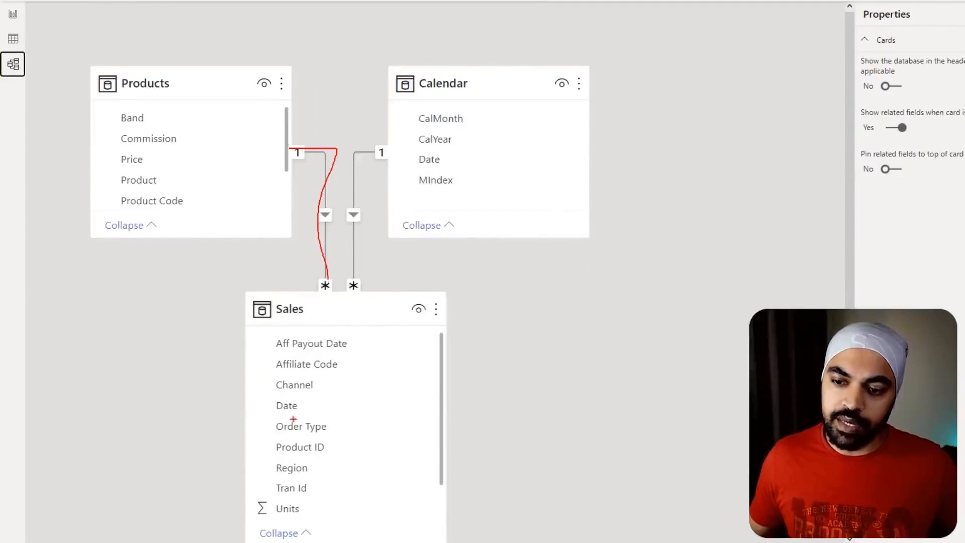
pyautogui.moveTo(344, 440)
pyautogui.mouseDown()
pyautogui.moveTo(261, 461)
pyautogui.moveTo(301, 427)
pyautogui.mouseUp()
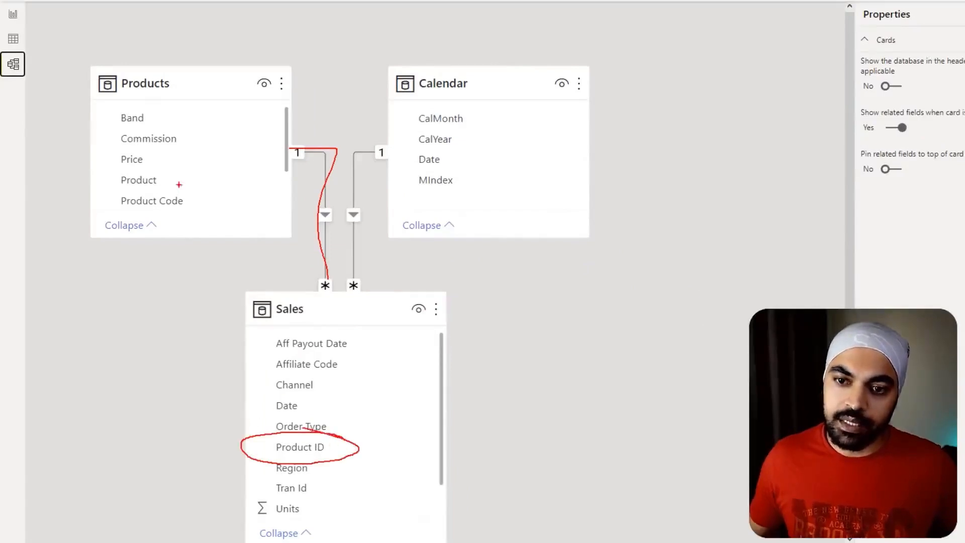
pyautogui.moveTo(208, 194)
pyautogui.mouseDown()
pyautogui.moveTo(88, 196)
pyautogui.moveTo(236, 204)
pyautogui.moveTo(161, 195)
pyautogui.mouseUp()
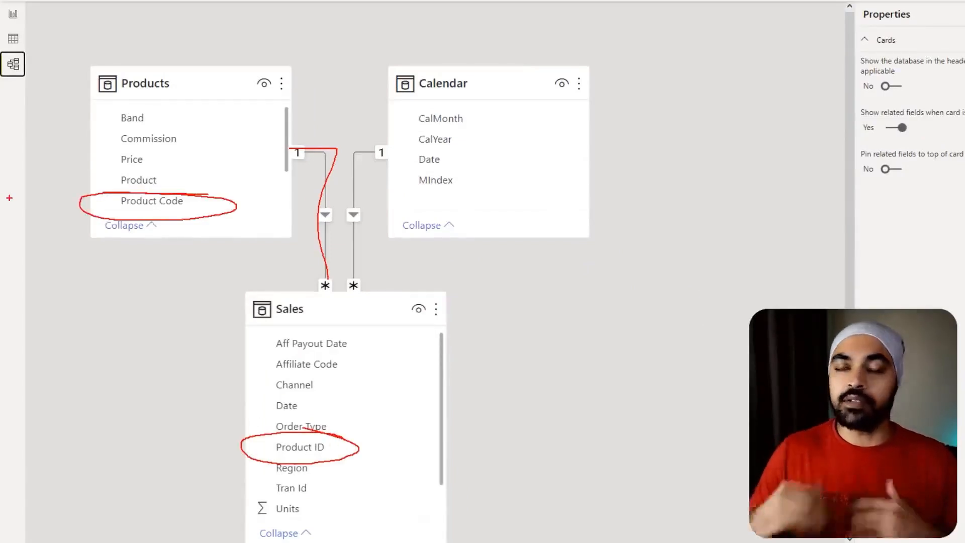
pyautogui.press('Escape')
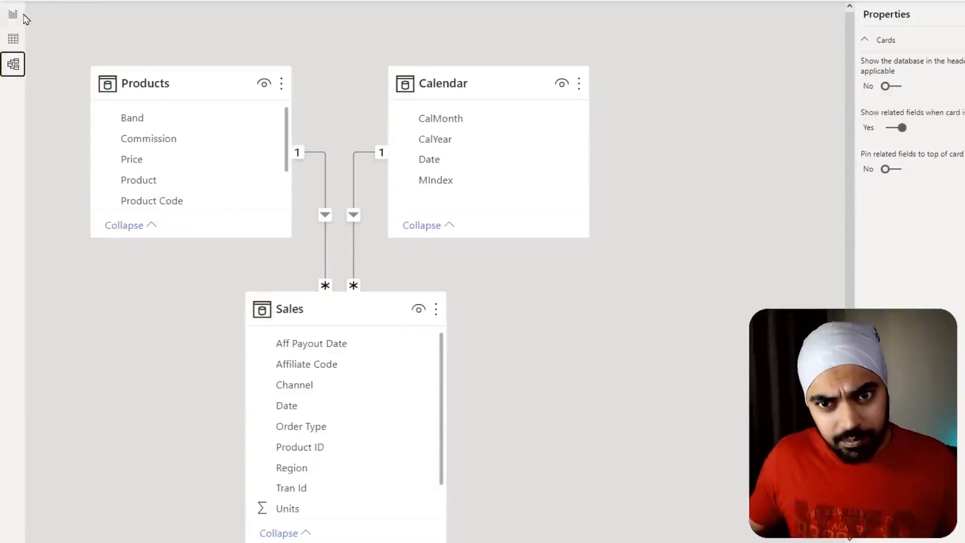
# - Return to the report and examine the Total Sales measure's SUMX formula over Sales with RELATED(Products[Price]) * Sales[Units], enlarging it for reading
pyautogui.click(13, 15)
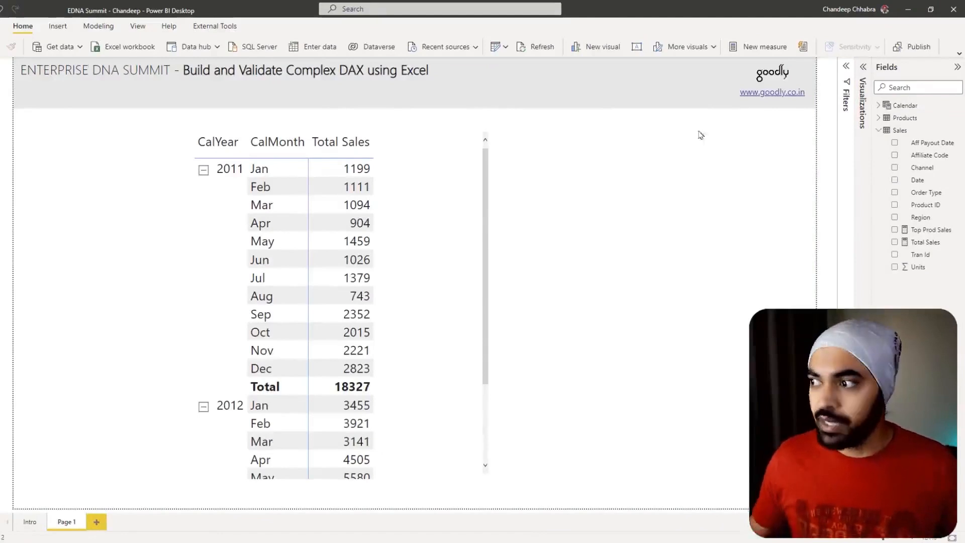
pyautogui.click(924, 241)
pyautogui.click(116, 95)
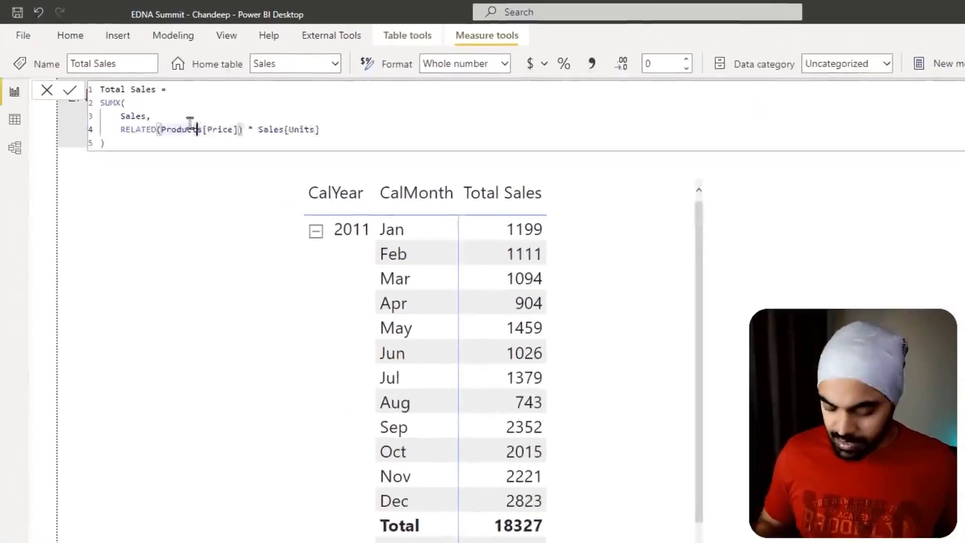
pyautogui.keyDown('ctrl'); pyautogui.scroll(8, 190, 123); pyautogui.keyUp('ctrl')
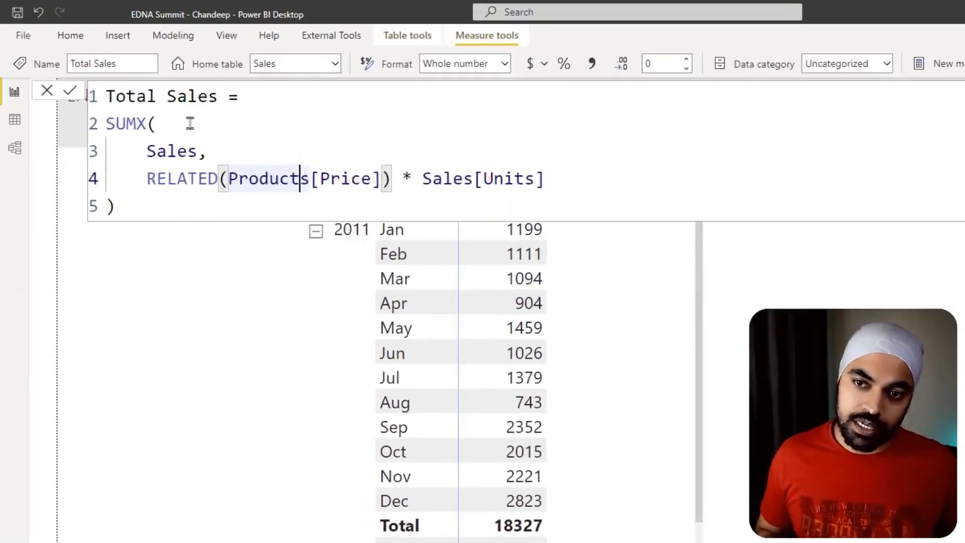
pyautogui.hotkey('ctrl', '2')
pyautogui.keyDown('ctrl'); pyautogui.moveTo(136, 135); pyautogui.dragTo(223, 163); pyautogui.keyUp('ctrl')
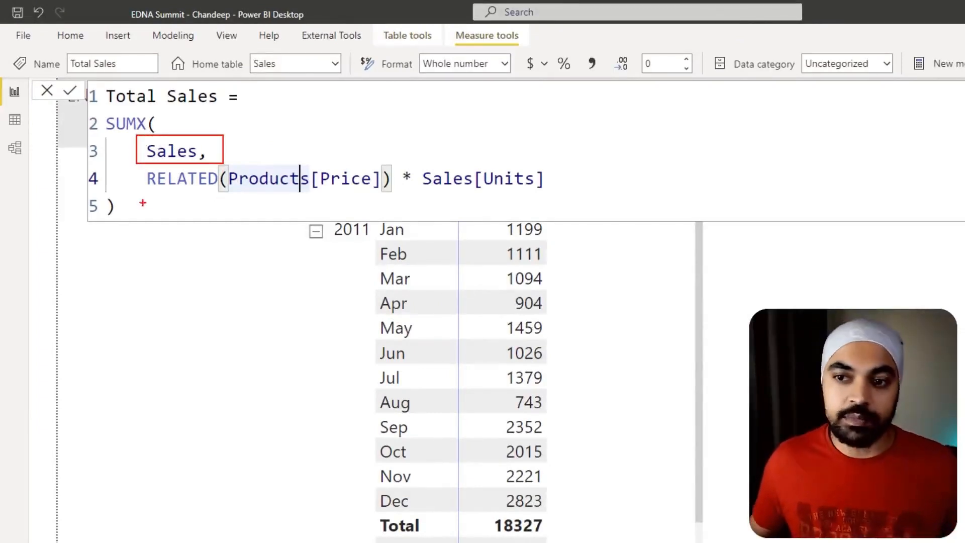
pyautogui.moveTo(135, 197); pyautogui.dragTo(548, 199)
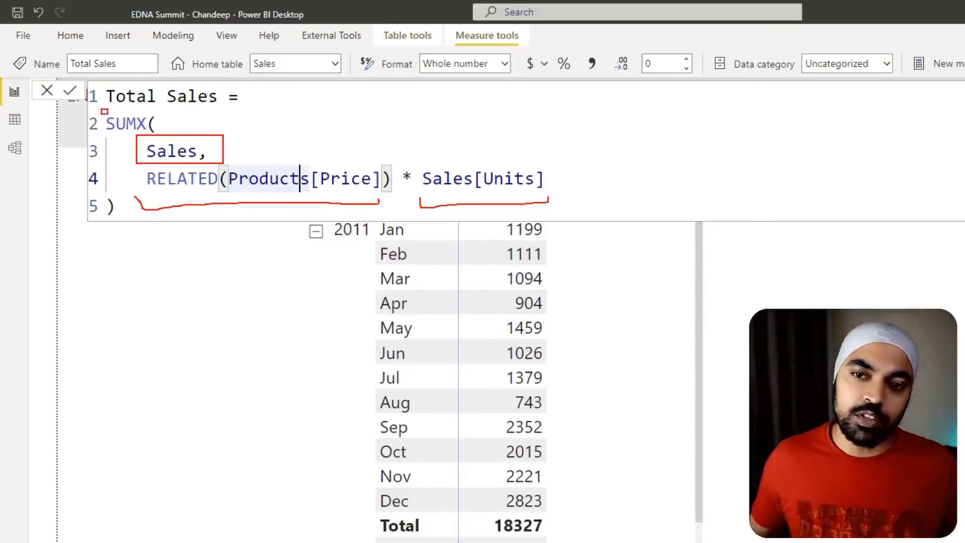
pyautogui.moveTo(101, 110); pyautogui.dragTo(145, 133)
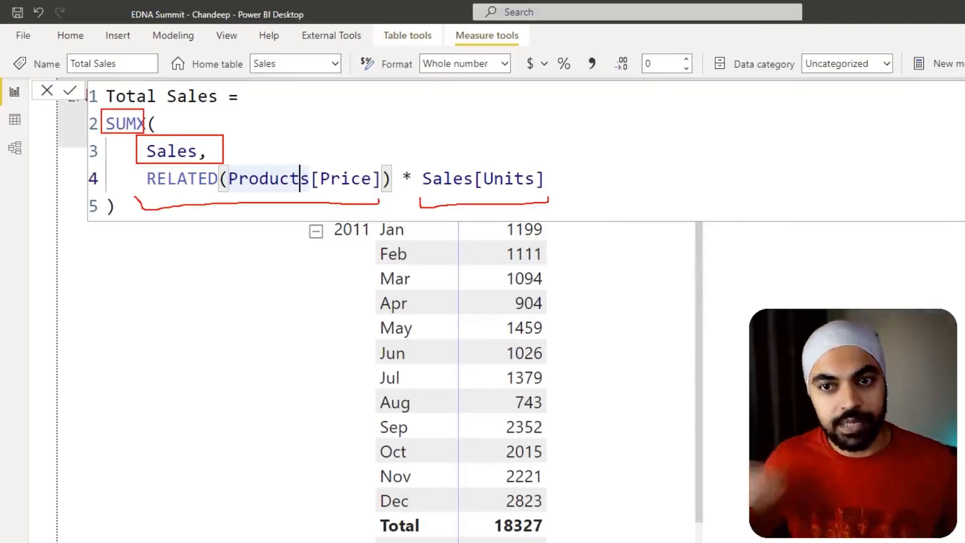
pyautogui.press('Escape')
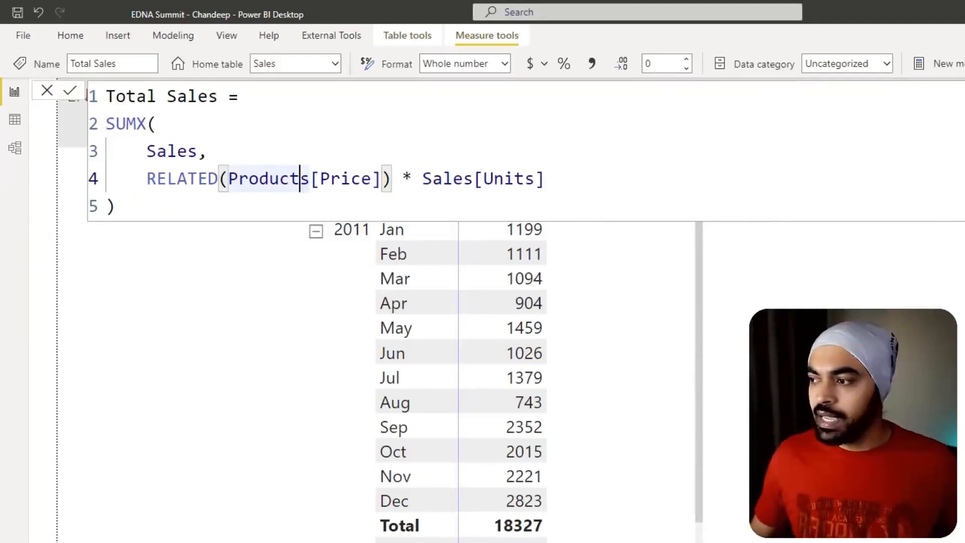
pyautogui.click(513, 149)
pyautogui.press('Escape')
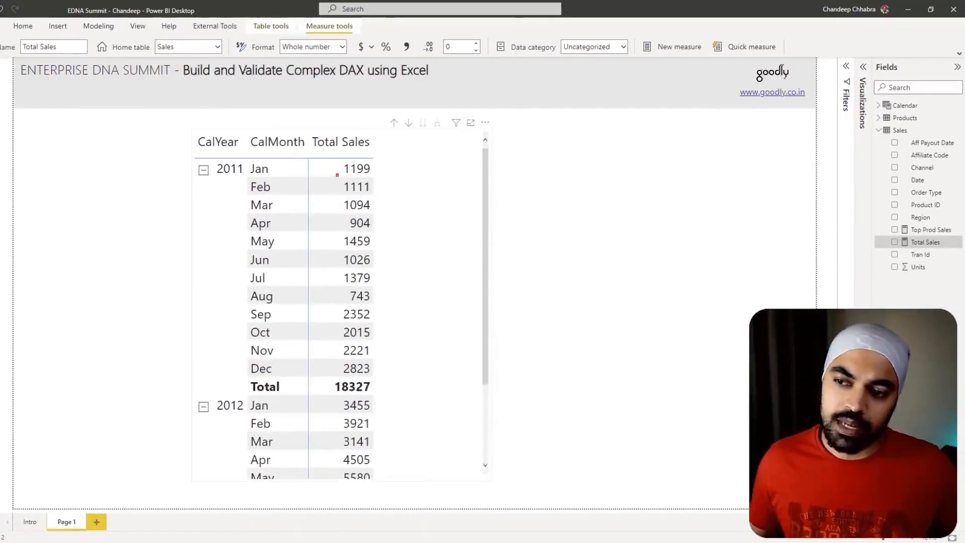
# - Examine the February 2011 Total Sales cell in the matrix and the CalYear 2011 filter applied to it
pyautogui.moveTo(336, 173)
pyautogui.mouseDown()
pyautogui.moveTo(380, 201)
pyautogui.moveTo(395, 178)
pyautogui.mouseUp()
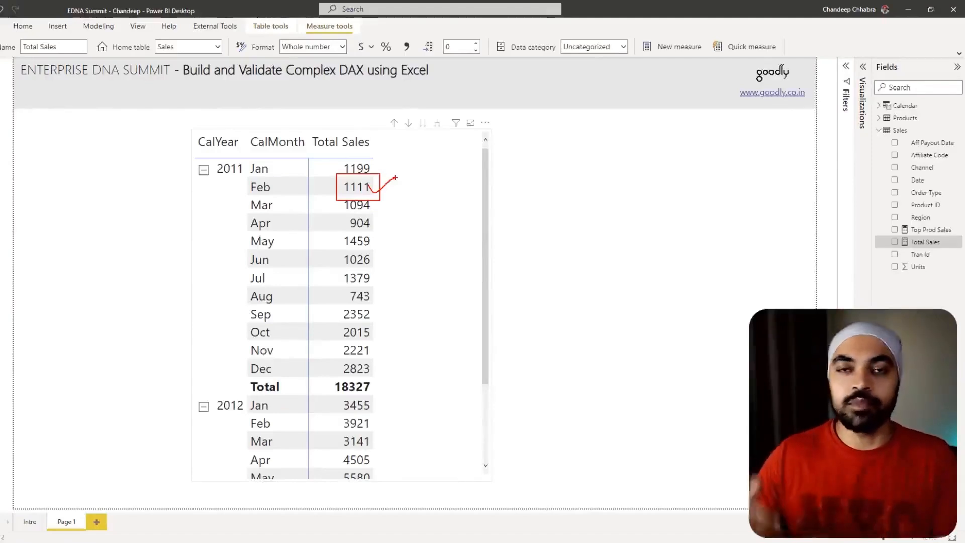
pyautogui.press('Escape')
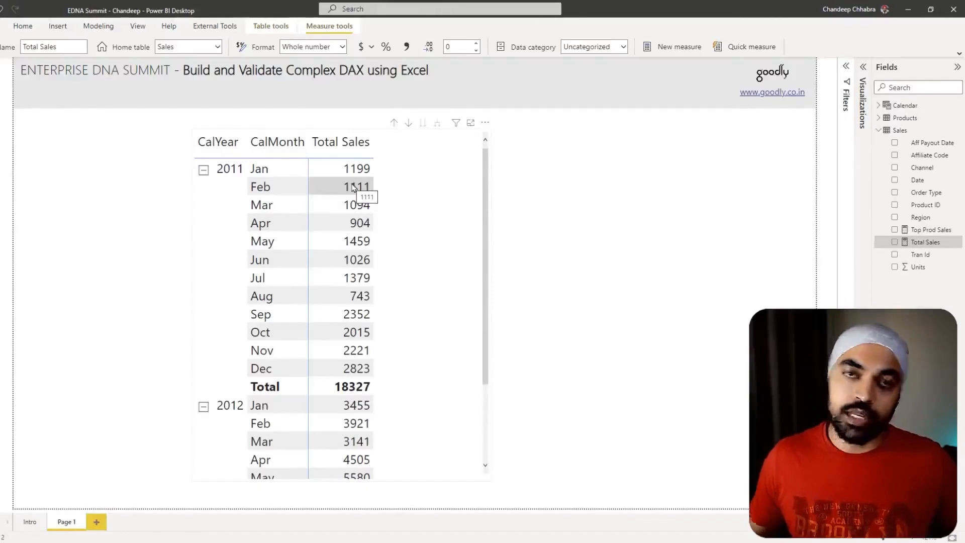
pyautogui.hotkey('ctrl', '2')
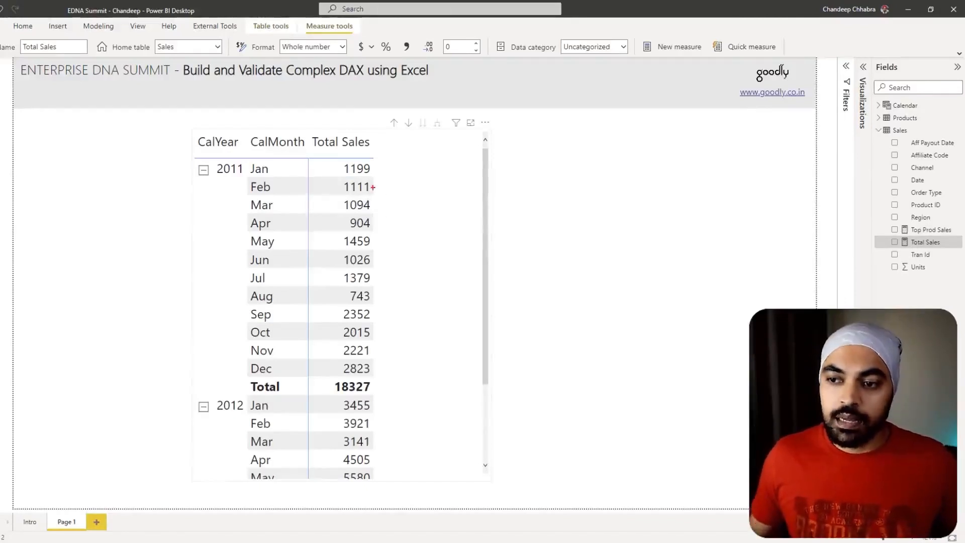
pyautogui.moveTo(332, 178); pyautogui.dragTo(383, 197)
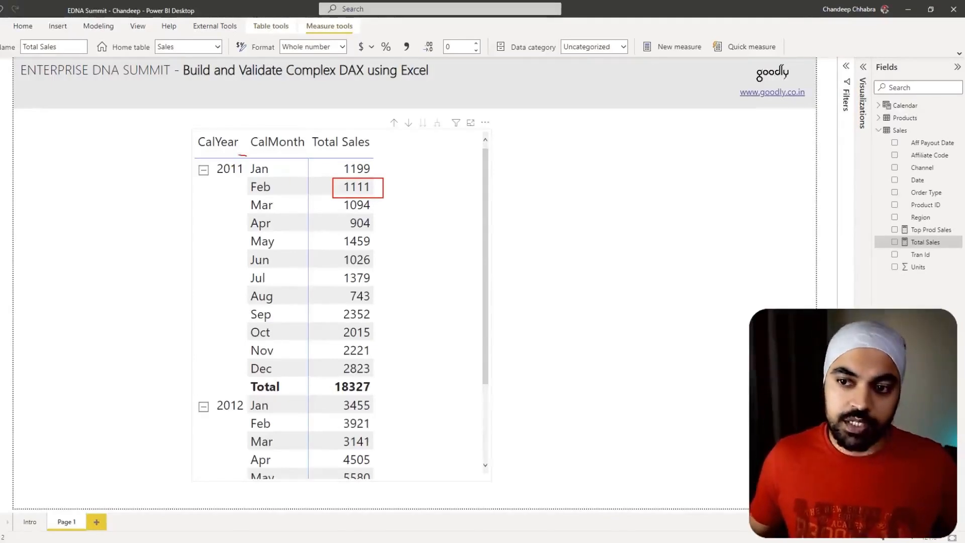
pyautogui.moveTo(241, 156)
pyautogui.mouseDown()
pyautogui.moveTo(234, 178)
pyautogui.moveTo(222, 149)
pyautogui.mouseUp()
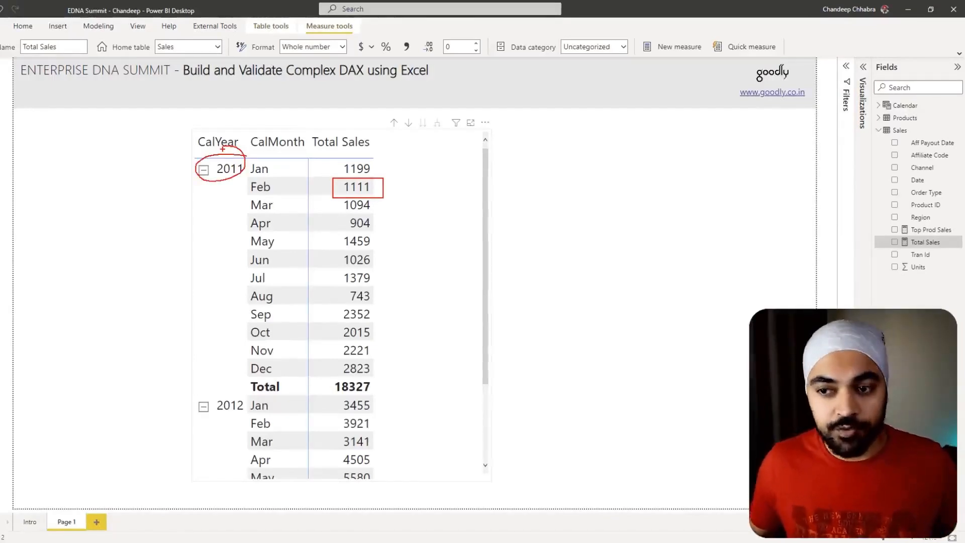
# - Examine the CalMonth Feb filter that applies together with CalYear 2011 to the February Total Sales cell in the matrix
pyautogui.moveTo(278, 183)
pyautogui.mouseDown()
pyautogui.moveTo(240, 184)
pyautogui.moveTo(289, 191)
pyautogui.moveTo(276, 177)
pyautogui.mouseUp()
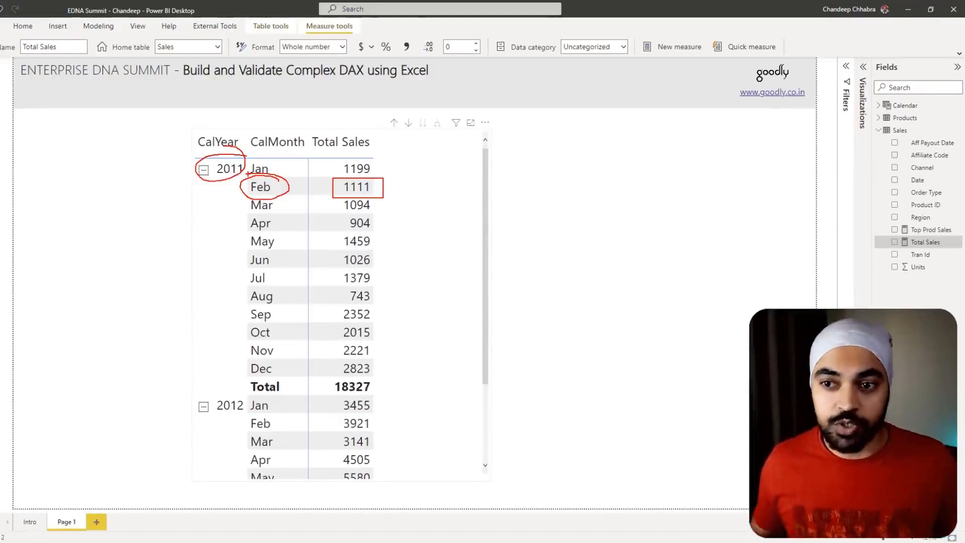
pyautogui.moveTo(150, 216); pyautogui.dragTo(183, 187)
pyautogui.moveTo(177, 234); pyautogui.dragTo(205, 215)
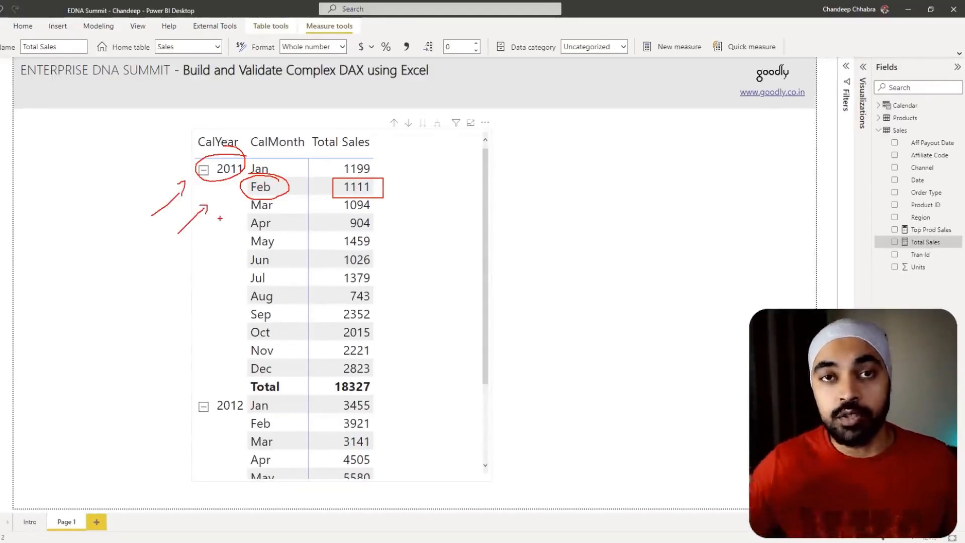
pyautogui.press('Escape')
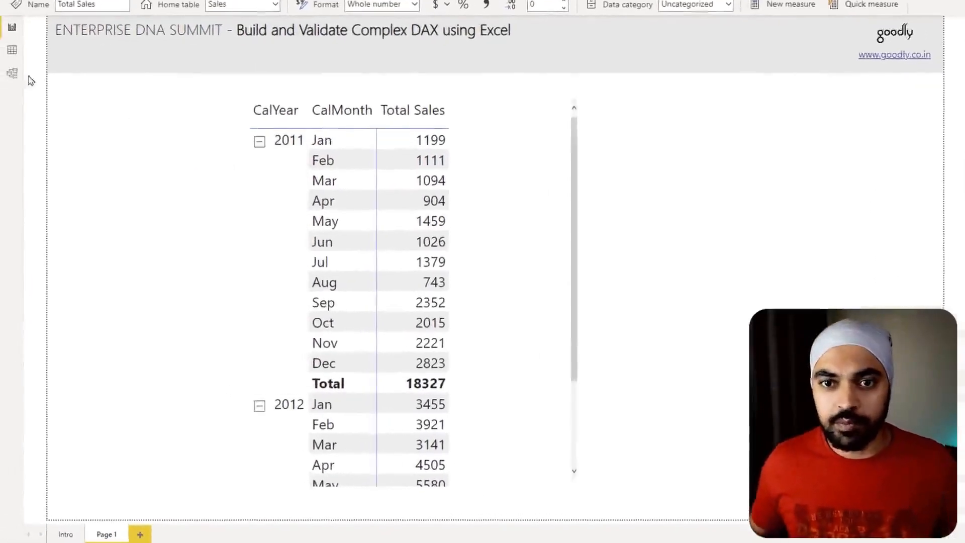
# - View the data model and examine how CalMonth = Feb and CalYear = 2011 filter the Calendar table
pyautogui.click(11, 76)
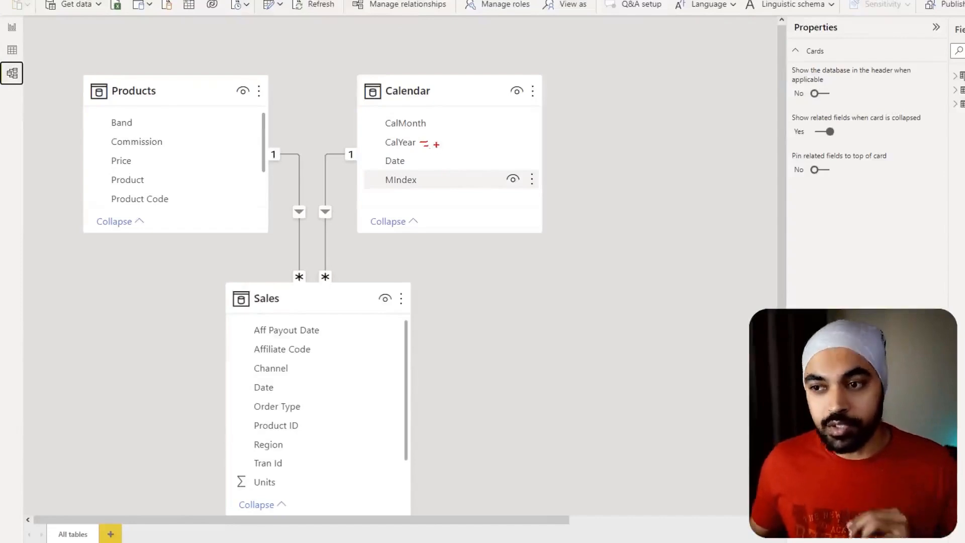
pyautogui.moveTo(436, 140)
pyautogui.mouseDown()
pyautogui.moveTo(437, 150)
pyautogui.moveTo(452, 118)
pyautogui.moveTo(461, 130)
pyautogui.moveTo(475, 120)
pyautogui.moveTo(482, 130)
pyautogui.mouseUp()
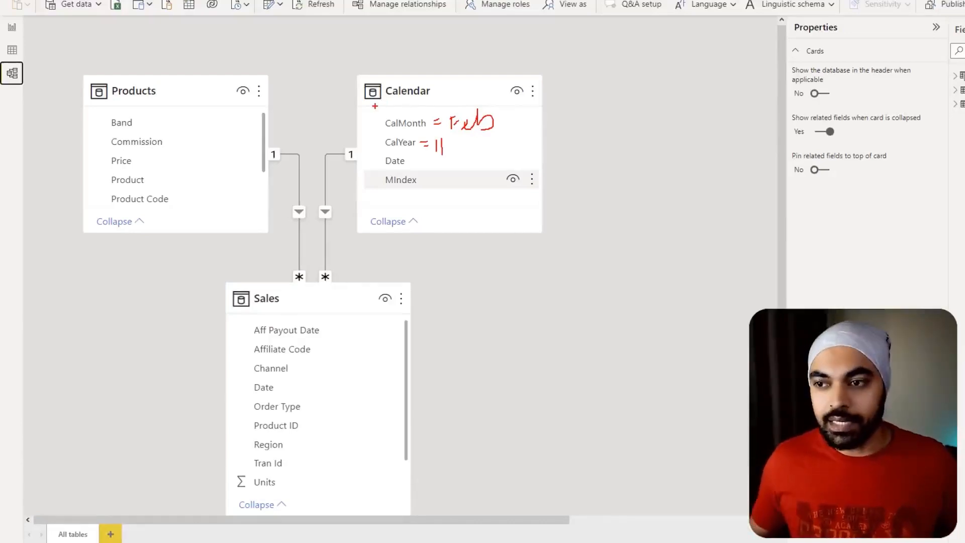
pyautogui.moveTo(451, 61)
pyautogui.mouseDown()
pyautogui.moveTo(432, 84)
pyautogui.moveTo(390, 49)
pyautogui.moveTo(416, 31)
pyautogui.mouseUp()
pyautogui.moveTo(507, 127); pyautogui.dragTo(517, 121)
pyautogui.moveTo(481, 158); pyautogui.dragTo(493, 150)
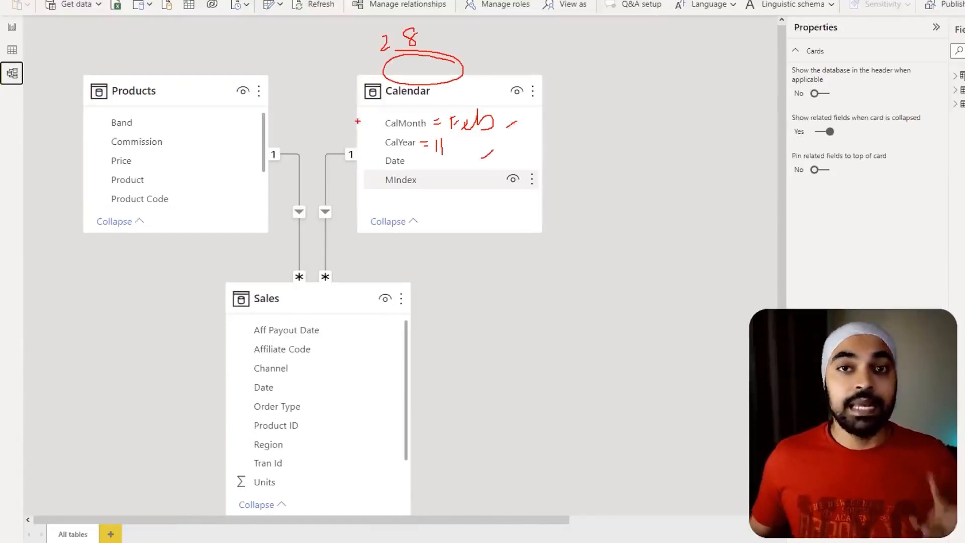
# - Trace the relationship that carries the Calendar table's Date filter to the Date column of the Sales table
pyautogui.moveTo(370, 150)
pyautogui.mouseDown()
pyautogui.moveTo(410, 164)
pyautogui.moveTo(415, 150)
pyautogui.moveTo(424, 156)
pyautogui.moveTo(310, 149)
pyautogui.mouseUp()
pyautogui.moveTo(304, 385)
pyautogui.mouseDown()
pyautogui.moveTo(265, 372)
pyautogui.moveTo(250, 401)
pyautogui.moveTo(275, 370)
pyautogui.mouseUp()
pyautogui.moveTo(360, 167)
pyautogui.mouseDown()
pyautogui.moveTo(344, 168)
pyautogui.moveTo(343, 275)
pyautogui.mouseUp()
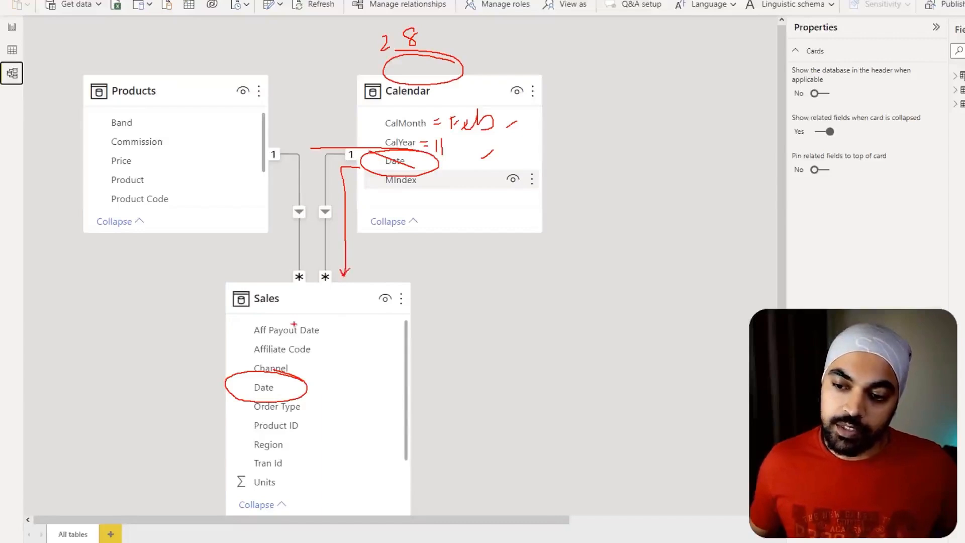
pyautogui.moveTo(293, 301); pyautogui.dragTo(324, 294)
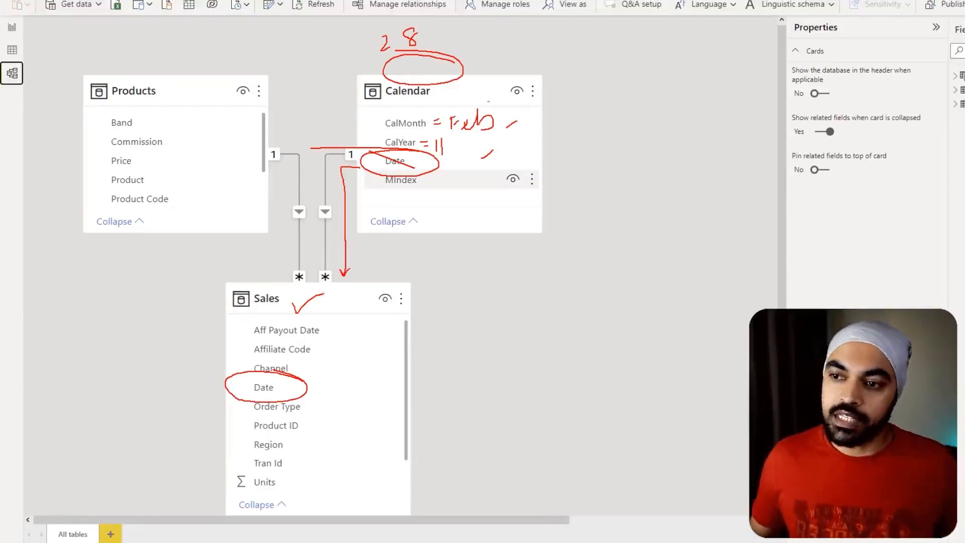
pyautogui.moveTo(479, 107)
pyautogui.mouseDown()
pyautogui.moveTo(511, 149)
pyautogui.moveTo(445, 103)
pyautogui.mouseUp()
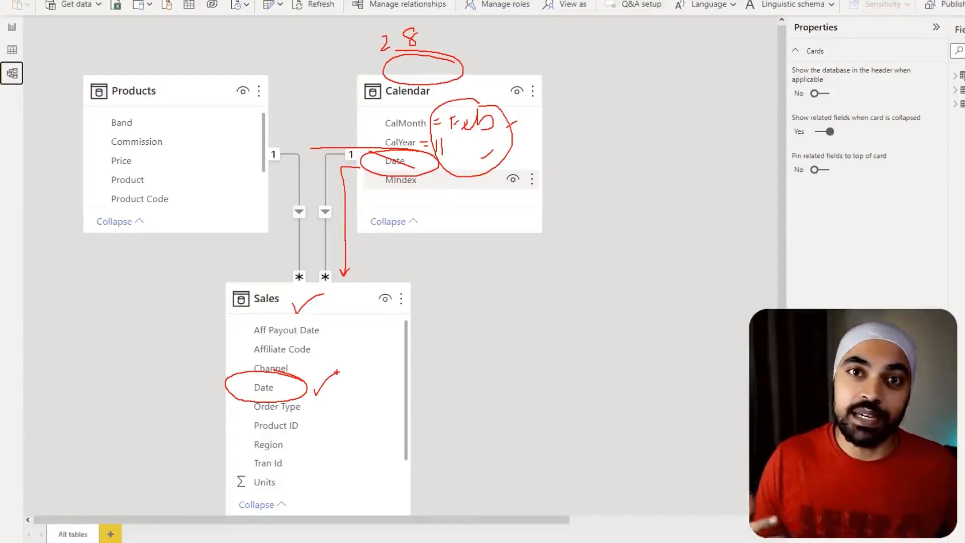
pyautogui.press('Escape')
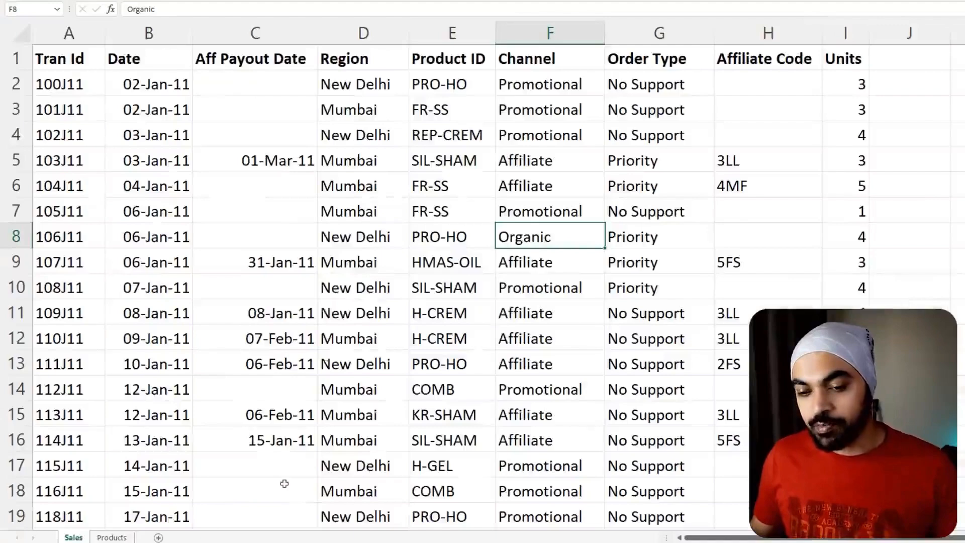
# - Switch to the Excel workbook's Sales sheet and insert a column headed Year before Aff Payout Date
pyautogui.click(347, 307)
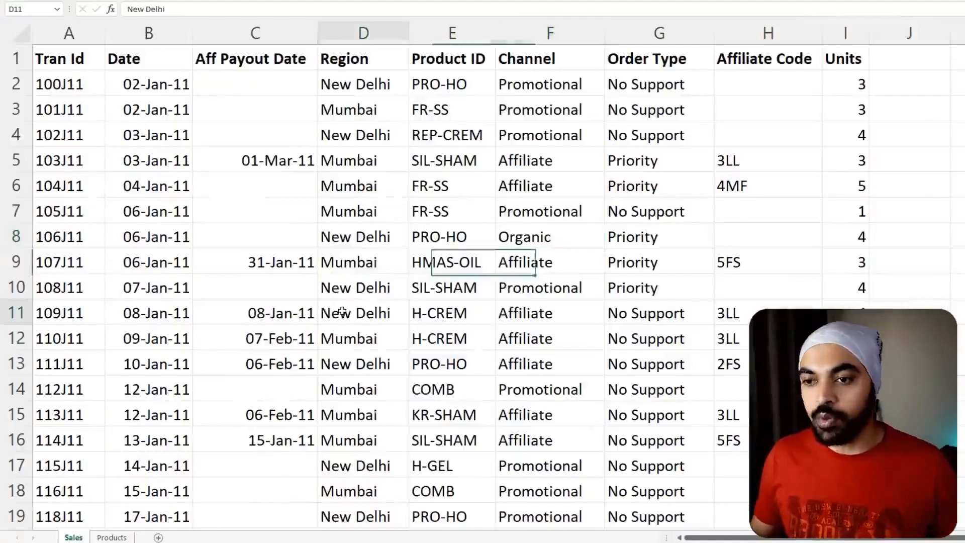
pyautogui.scroll(-3, 392, 131)
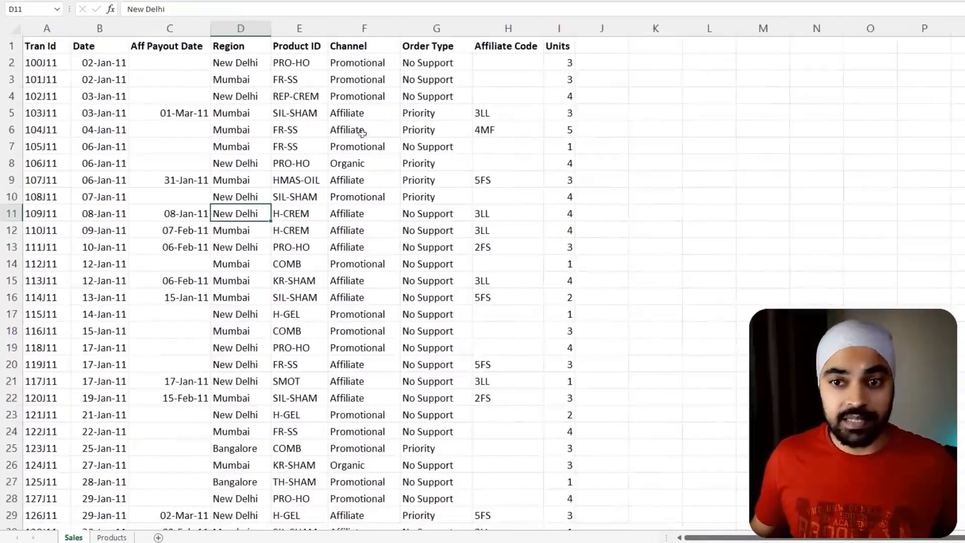
pyautogui.click(154, 47)
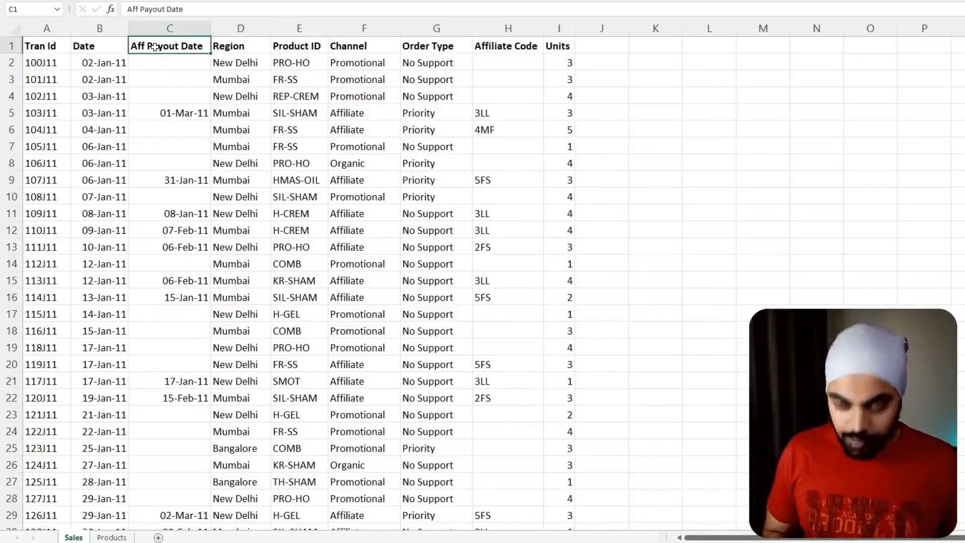
pyautogui.hotkey('alt', 'i')
pyautogui.press('c')
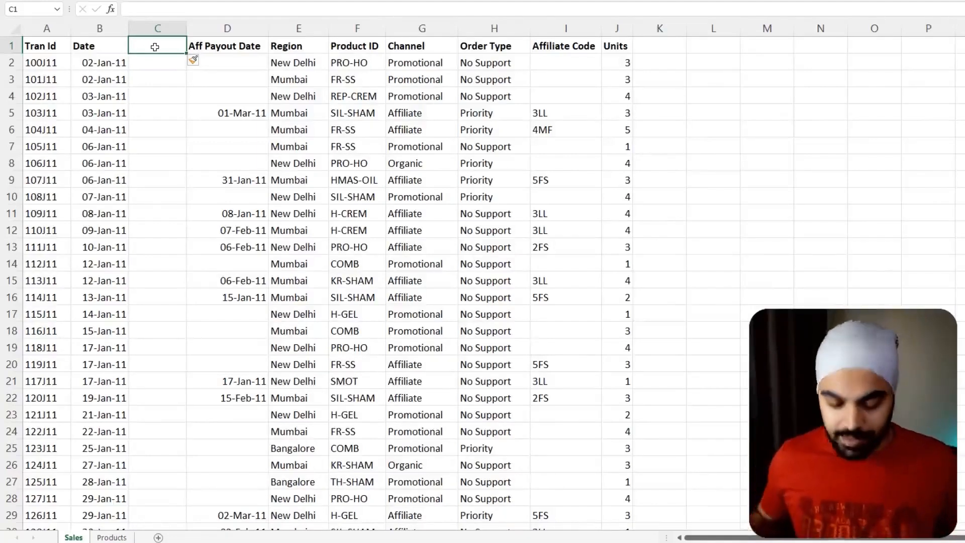
pyautogui.write('Year')
pyautogui.press('Return')
# - Enter =YEAR(B2) in cell C2 to extract the year from the transaction date
pyautogui.write('=')
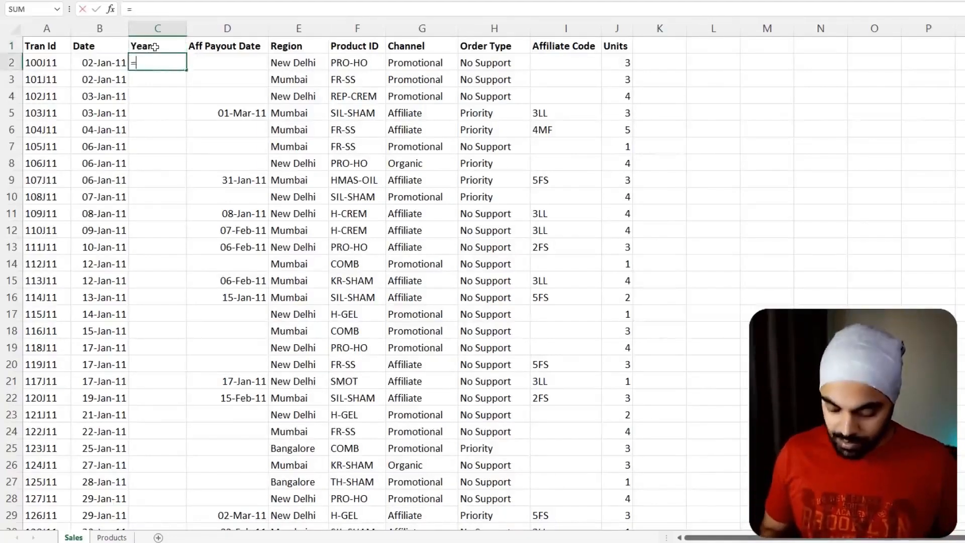
pyautogui.write('yea')
pyautogui.press('Tab')
pyautogui.press('Left')
pyautogui.write(')')
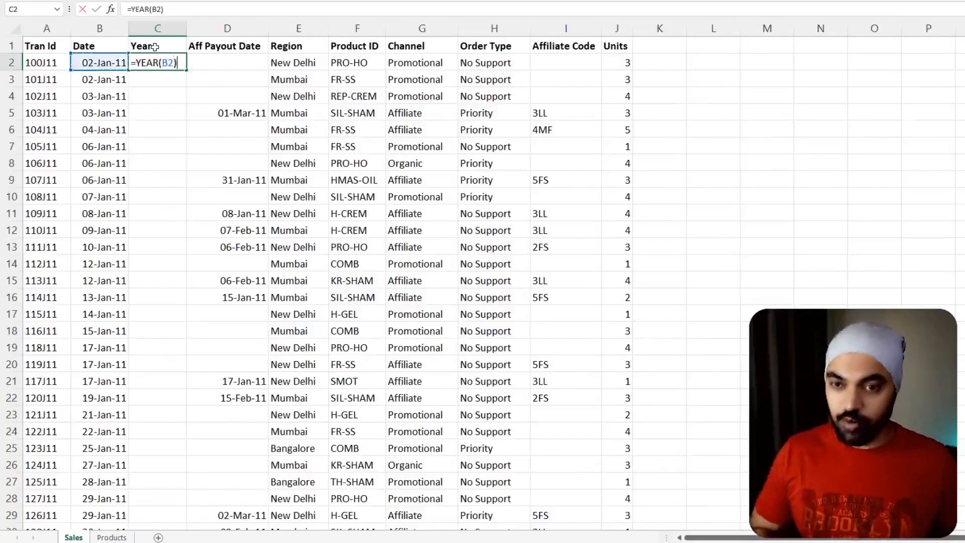
pyautogui.hotkey('ctrl', 'Return')
# - Insert another column headed Month between Year and Aff Payout Date
pyautogui.press('Up')
pyautogui.press('Right')
pyautogui.hotkey('ctrl', 'space')
pyautogui.hotkey('ctrl', 'shift', '=')
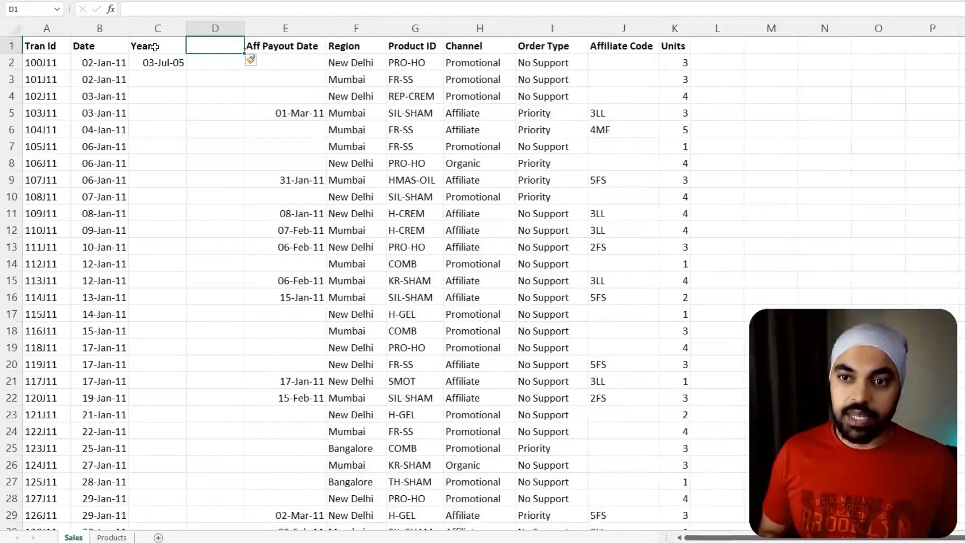
pyautogui.write('Month')
pyautogui.press('Return')
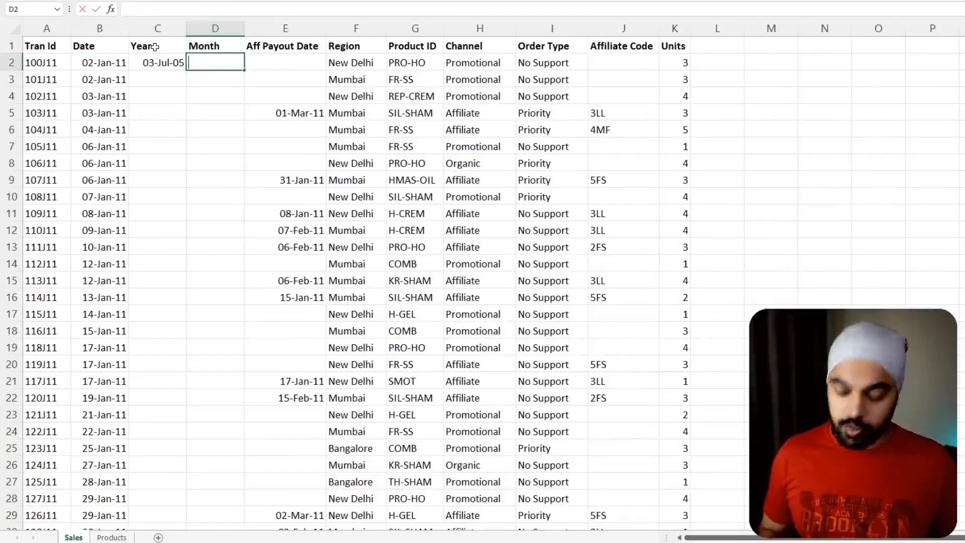
# - Enter =MONTH(B2) in cell D2 to extract the month number from the transaction date
pyautogui.write('=mon')
pyautogui.press('Tab')
pyautogui.press('Left')
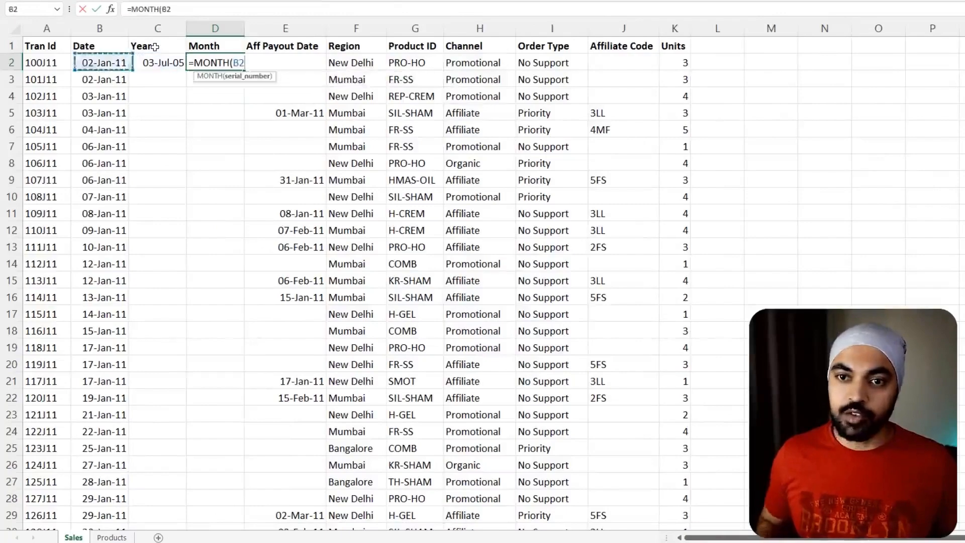
pyautogui.write(')')
pyautogui.press('Return')
# - Fill the Year and Month formulas down to row 999 and apply the General number format to both columns
pyautogui.click(86, 126)
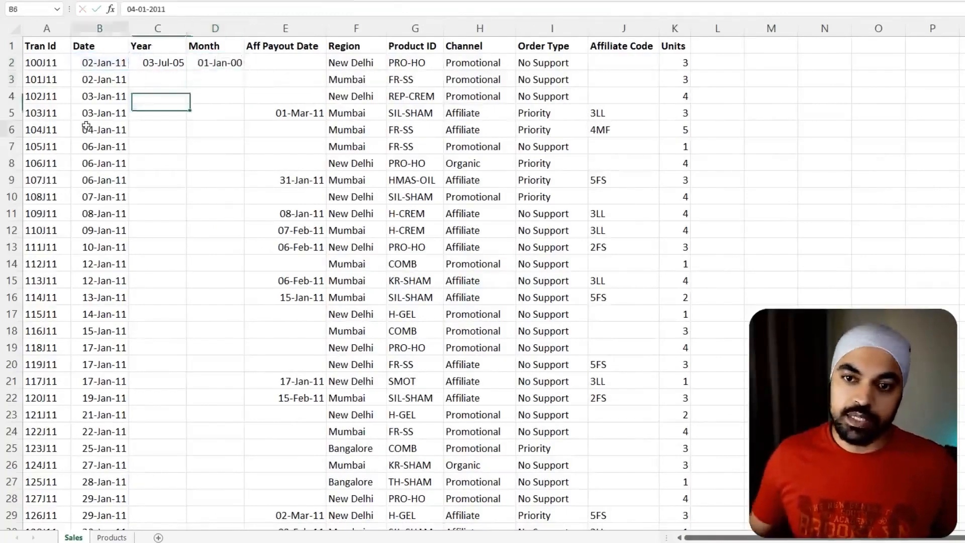
pyautogui.hotkey('ctrl', 'Down')
pyautogui.press('Right')
pyautogui.hotkey('shift', 'Right')
pyautogui.hotkey('ctrl', 'shift', 'Up')
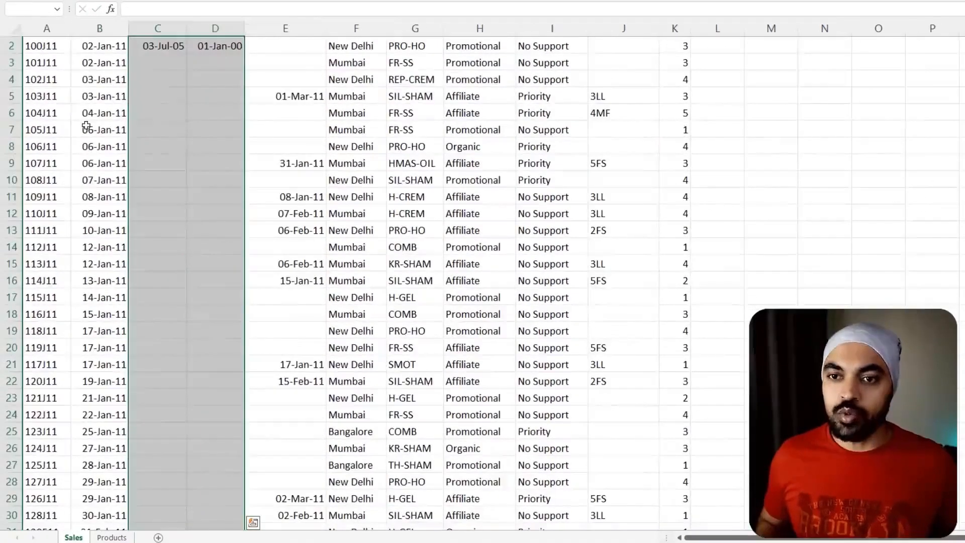
pyautogui.hotkey('ctrl', 'd')
pyautogui.hotkey('ctrl', 'shift', '~')
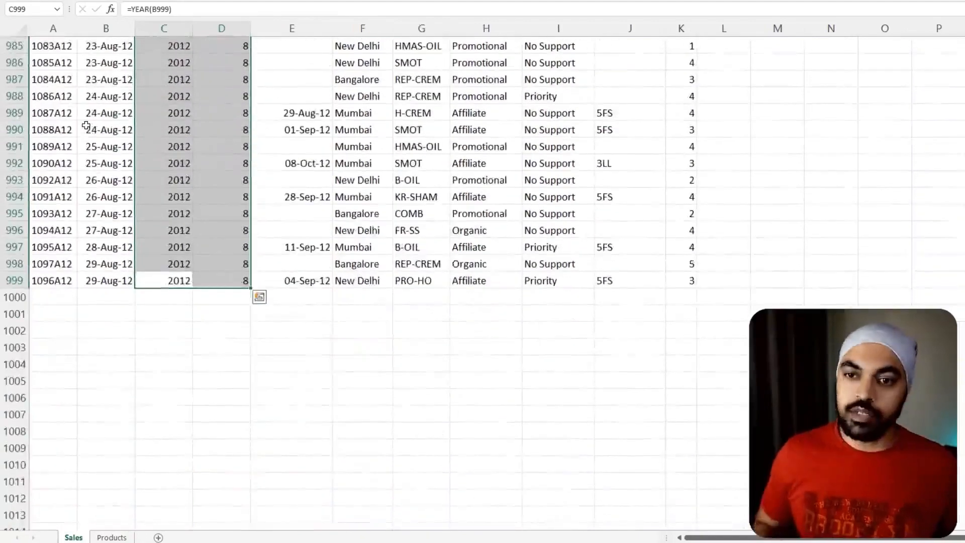
# - Add filters to the Sales header row and filter the Year column to 2011
pyautogui.hotkey('ctrl', 'Up')
pyautogui.press('Down')
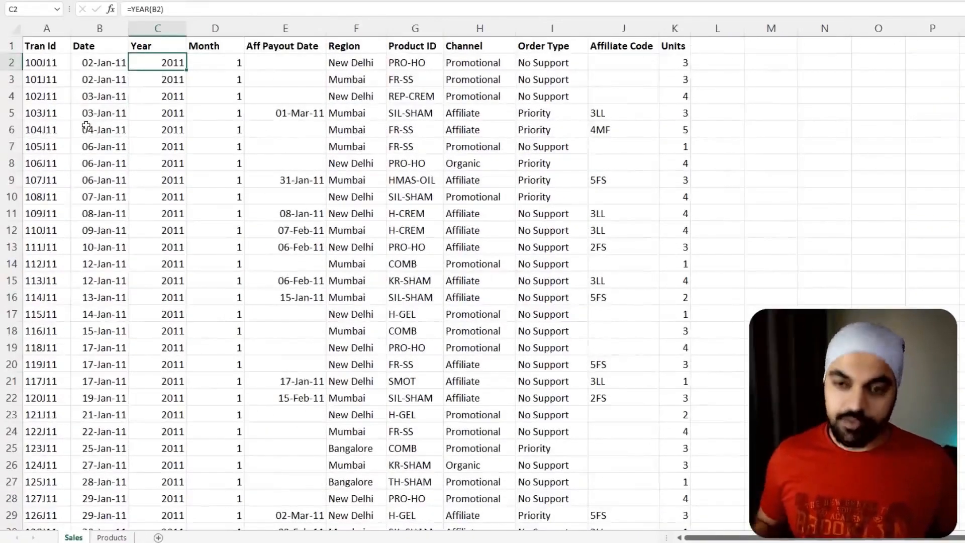
pyautogui.hotkey('ctrl', 'shift', 'l')
# - Filter the Month column to 2 and examine the remaining February 2011 rows
pyautogui.press('Right')
pyautogui.press('Down')
pyautogui.press('Down')
pyautogui.press('Down')
pyautogui.press('Down')
pyautogui.press('Down')
pyautogui.press('Down')
pyautogui.press('Down')
pyautogui.press('Down')
pyautogui.press('Down')
pyautogui.press('Down')
pyautogui.press('Down')
pyautogui.press('Down')
pyautogui.press('Down')
pyautogui.press('Down')
pyautogui.press('Down')
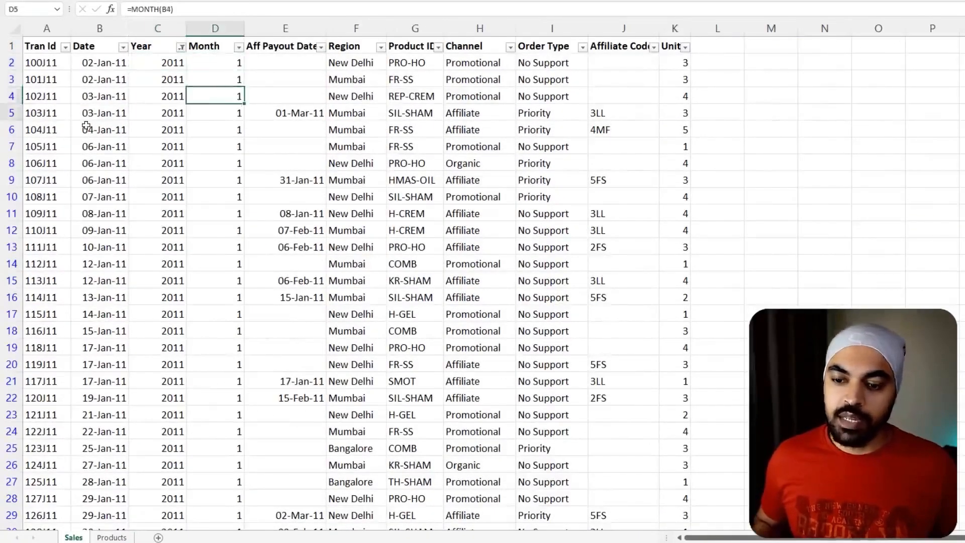
pyautogui.press('Down')
pyautogui.press('Down')
pyautogui.press('Down')
pyautogui.press('Down')
pyautogui.press('Down')
pyautogui.press('Down')
pyautogui.press('Down')
pyautogui.press('Down')
pyautogui.press('Down')
pyautogui.press('Down')
pyautogui.press('Down')
pyautogui.press('Down')
pyautogui.press('Down')
pyautogui.press('Down')
pyautogui.press('Down')
pyautogui.press('Down')
pyautogui.press('Down')
pyautogui.press('Down')
pyautogui.press('Down')
pyautogui.press('Down')
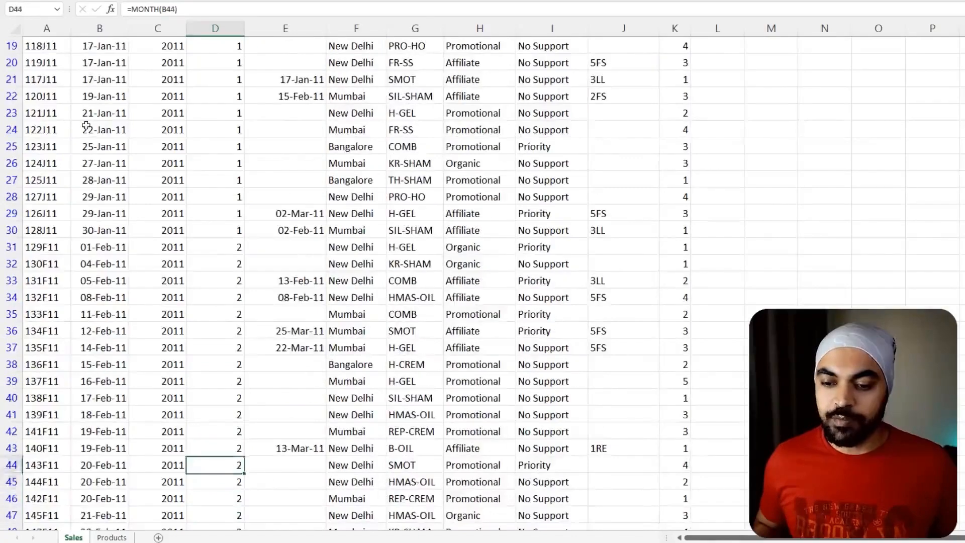
pyautogui.hotkey('ctrl', 'Up')
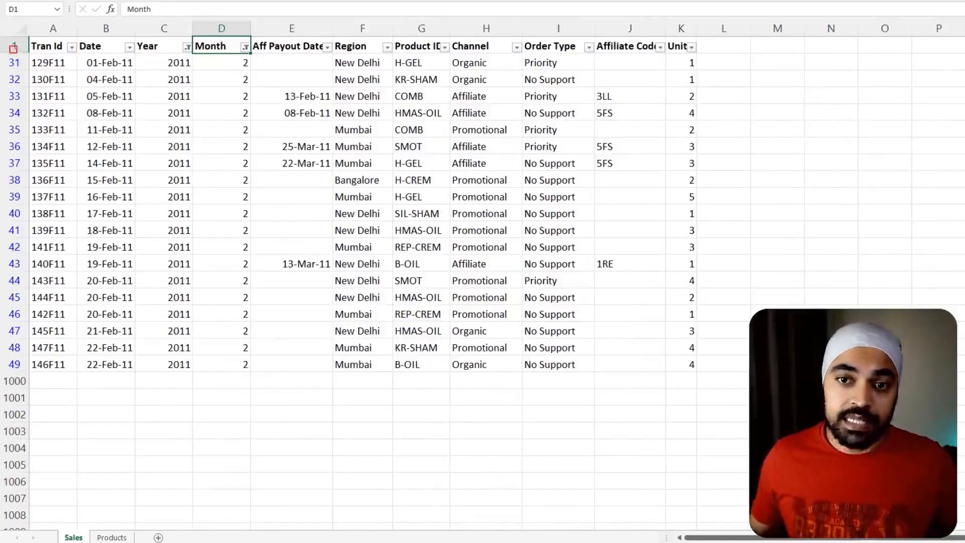
pyautogui.moveTo(13, 48)
pyautogui.mouseDown()
pyautogui.moveTo(700, 370)
pyautogui.moveTo(703, 385)
pyautogui.mouseUp()
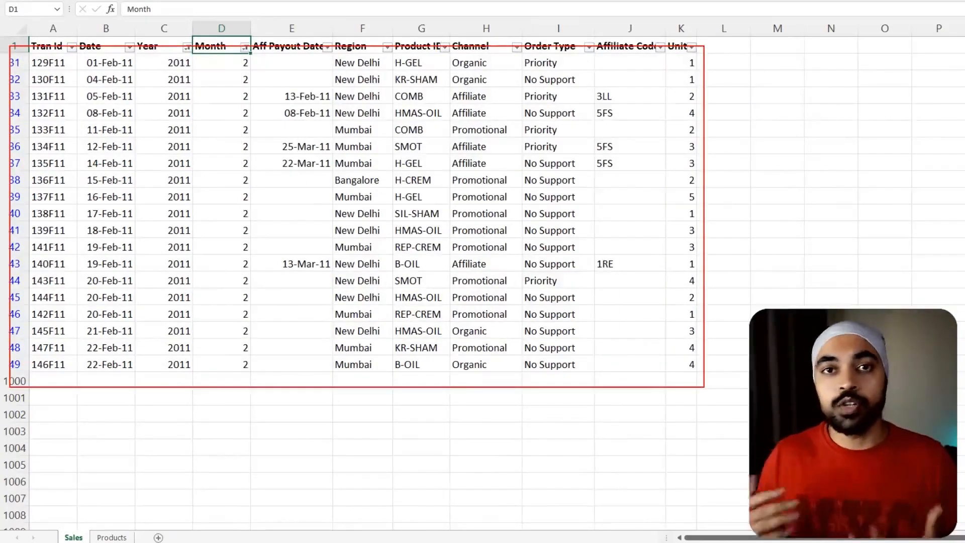
pyautogui.press('Escape')
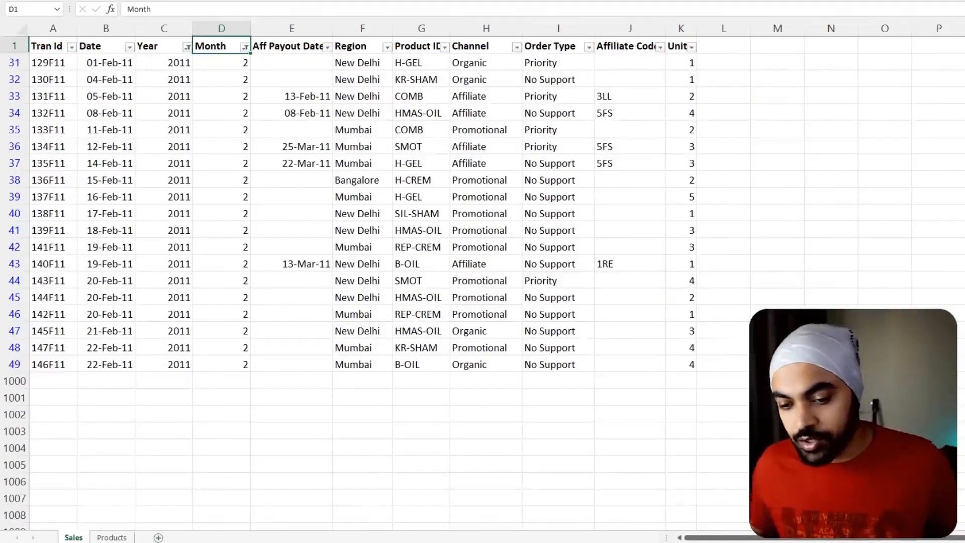
# - Switch to the Power BI report and examine the Sales argument of the Total Sales SUMX formula against the February 2011 matrix row
pyautogui.hotkey('alt', 'Tab')
pyautogui.click(13, 28)
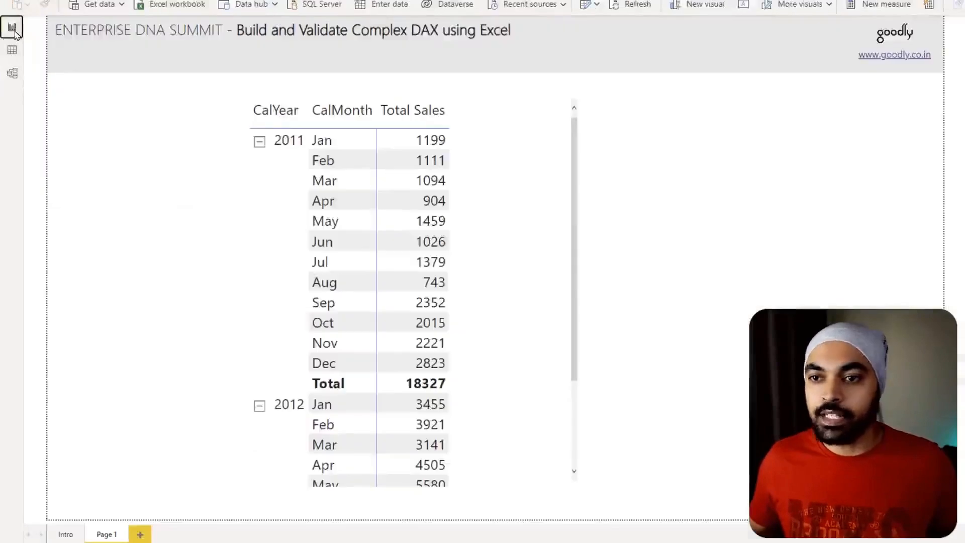
pyautogui.click(944, 243)
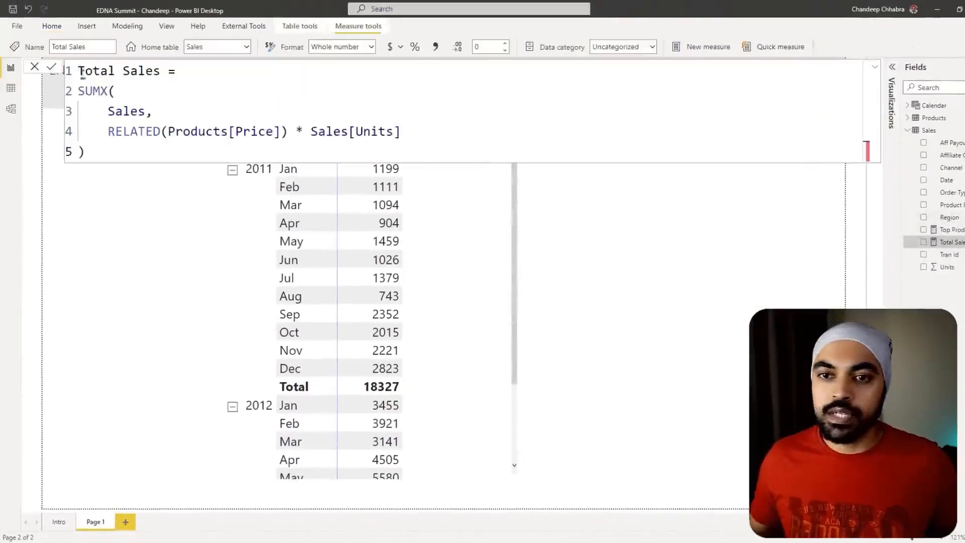
pyautogui.moveTo(124, 151); pyautogui.dragTo(78, 91)
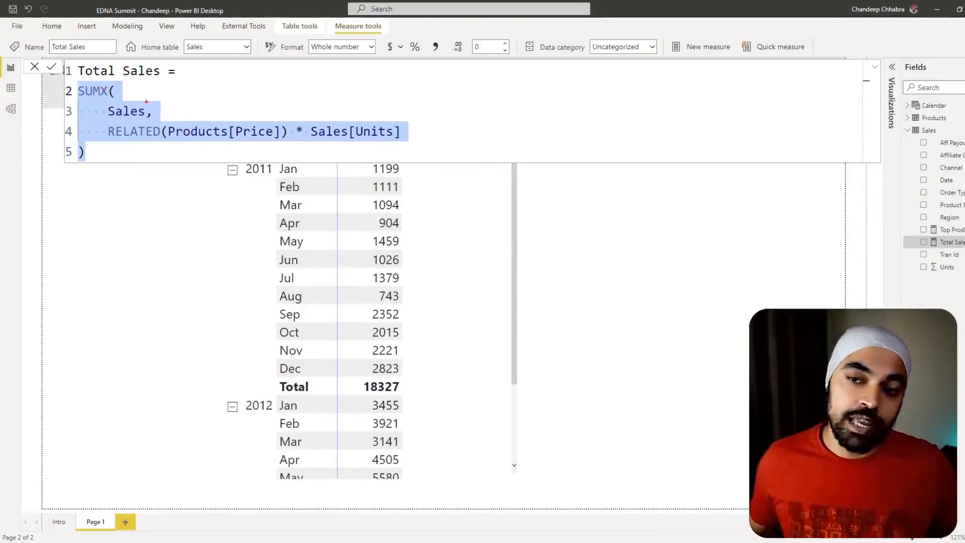
pyautogui.moveTo(135, 122); pyautogui.dragTo(136, 101)
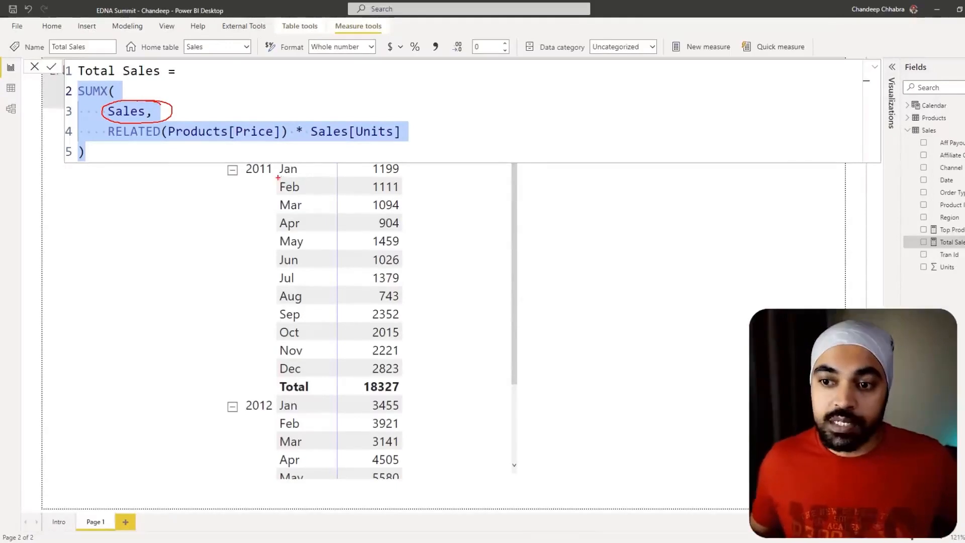
pyautogui.moveTo(275, 177); pyautogui.dragTo(417, 198)
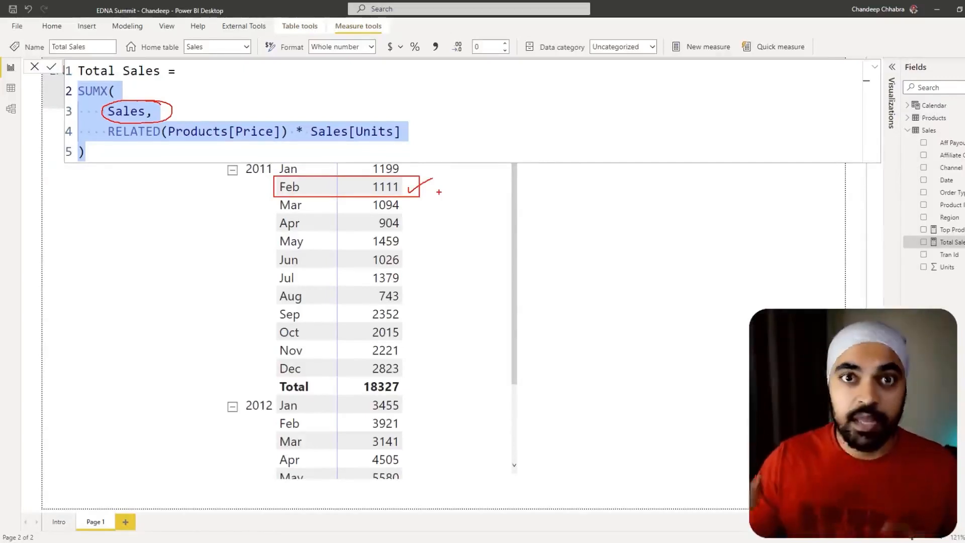
pyautogui.press('Escape')
# - Switch back to Excel and examine the filtered Sales table that the measure iterates over for February 2011
pyautogui.hotkey('alt', 'Tab')
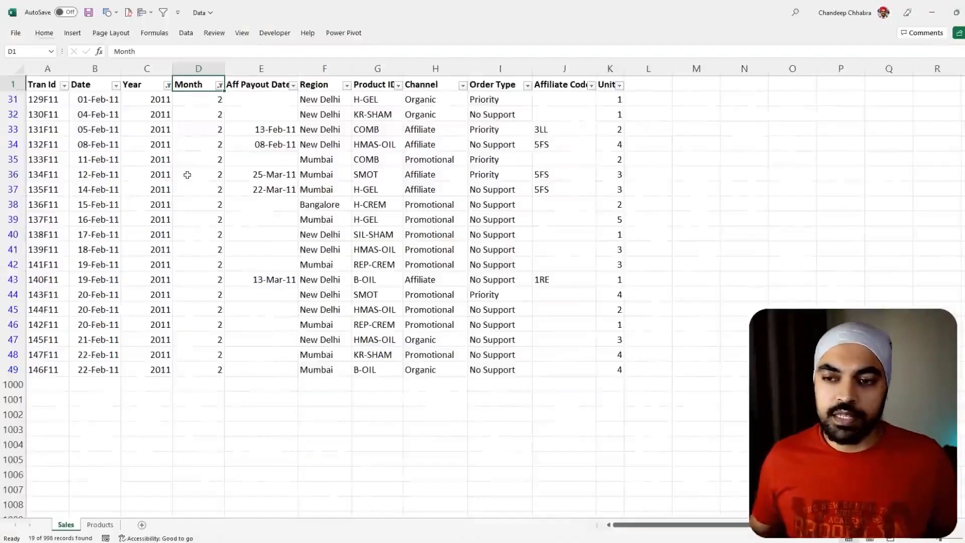
pyautogui.moveTo(18, 86)
pyautogui.mouseDown()
pyautogui.moveTo(299, 209)
pyautogui.moveTo(652, 388)
pyautogui.mouseUp()
pyautogui.press('Escape')
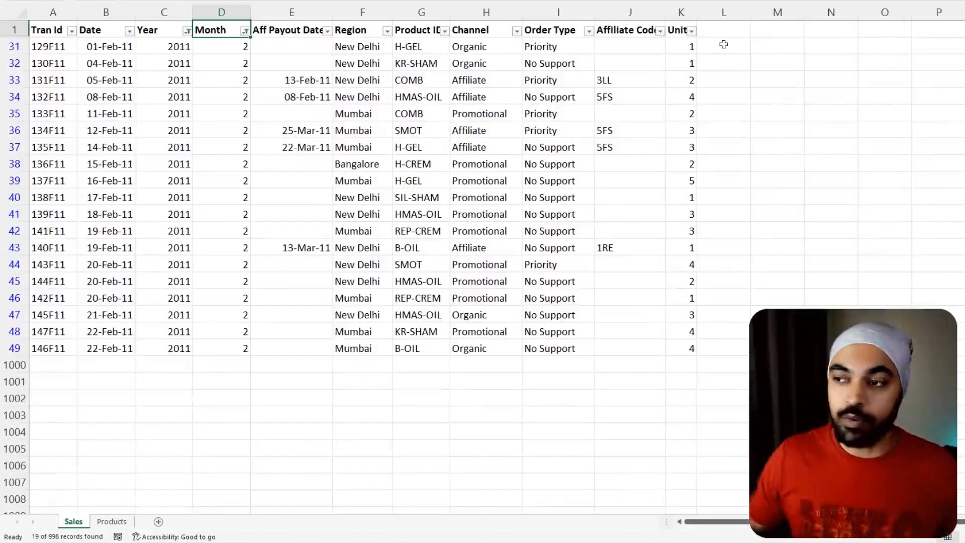
# - Start a VLOOKUP in L31 beside the Units column, using the row's Product ID in G31 as the lookup value
pyautogui.click(723, 45)
pyautogui.write('=vl')
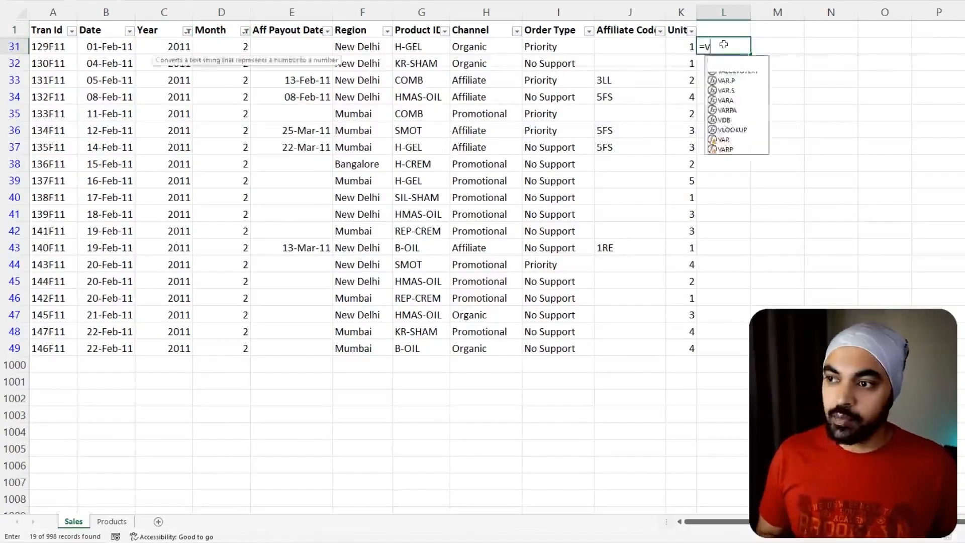
pyautogui.press('Tab')
pyautogui.press('Left')
pyautogui.press('Left')
pyautogui.press('Left')
pyautogui.press('Left')
pyautogui.press('Left')
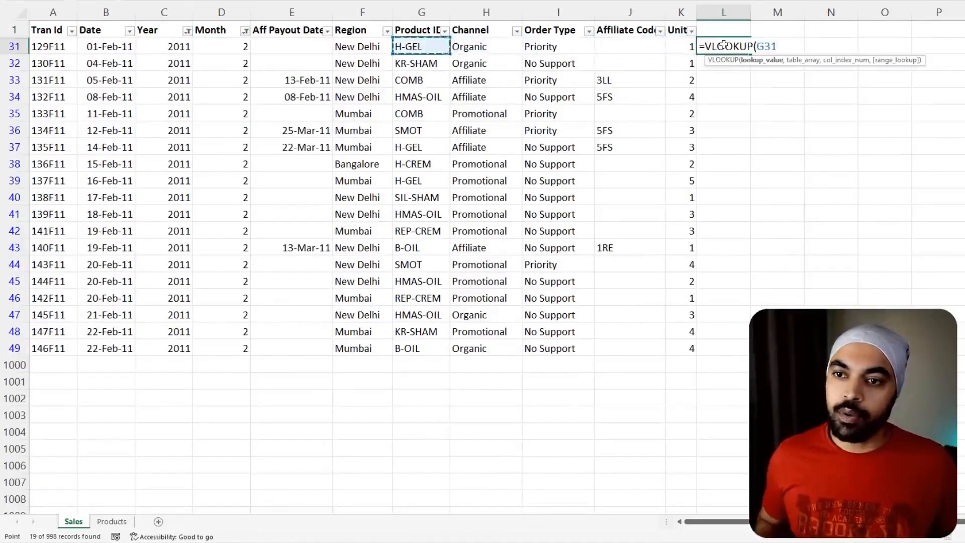
pyautogui.press('Left')
pyautogui.press('Left')
pyautogui.press('Right')
pyautogui.press('Right')
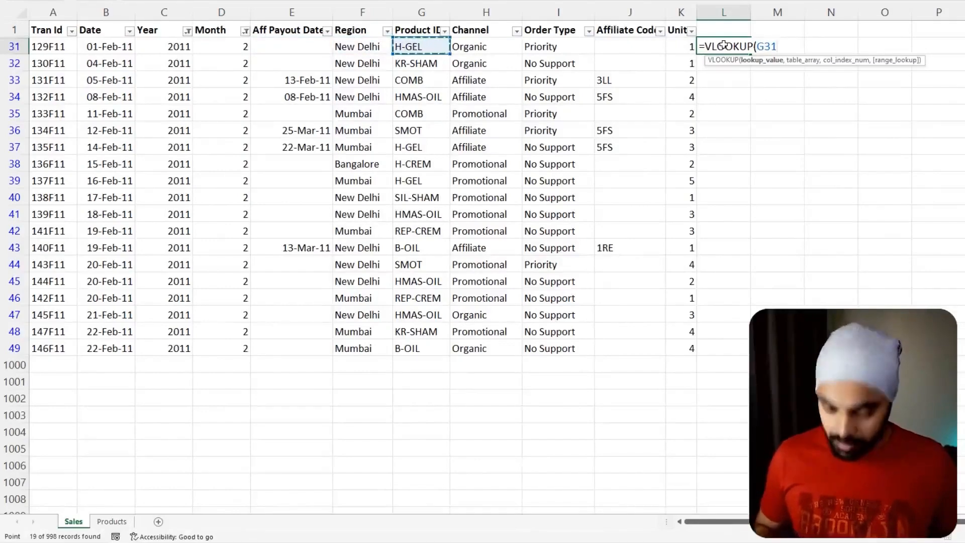
# - Complete the VLOOKUP with Products range A2:E13, the Price column and exact match, and fill it down to row 49
pyautogui.write(',')
pyautogui.click(110, 522)
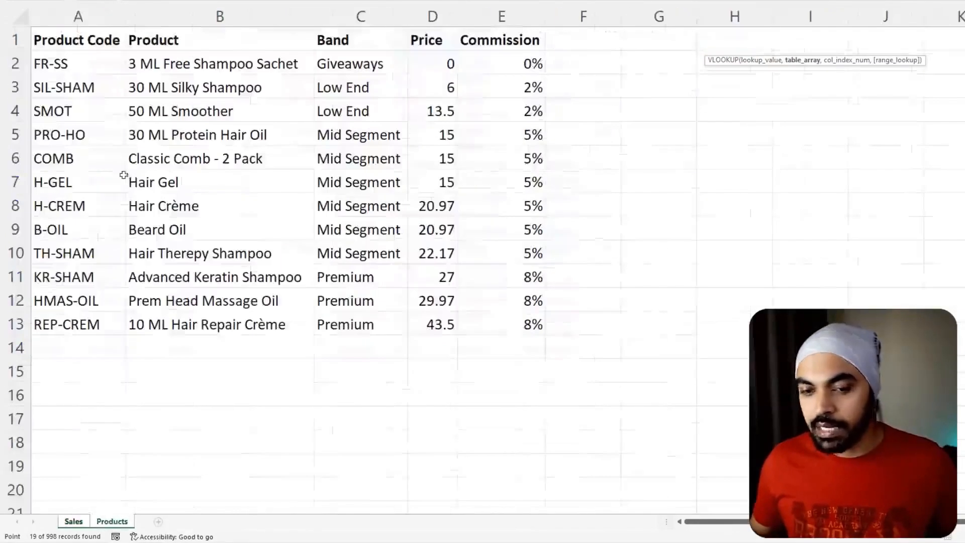
pyautogui.moveTo(57, 65); pyautogui.dragTo(510, 321)
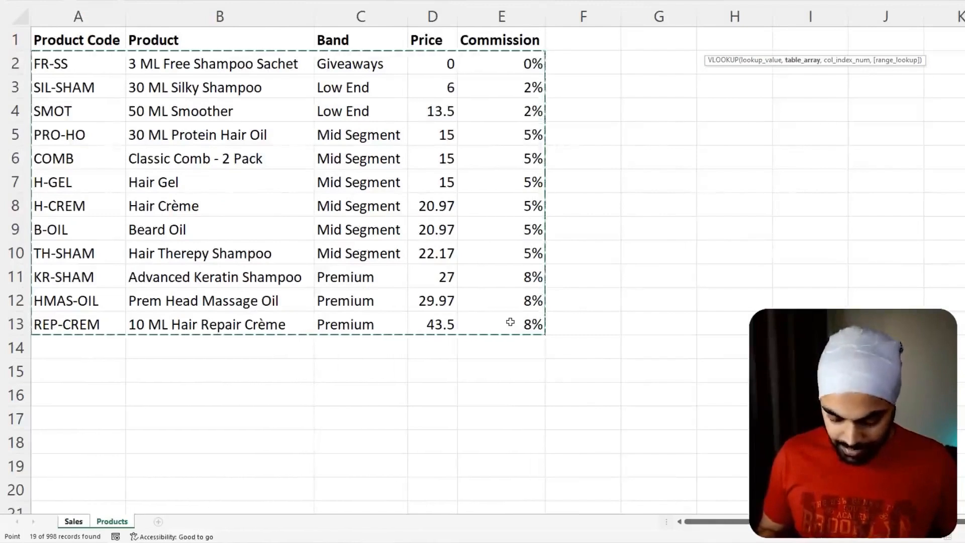
pyautogui.write(',')
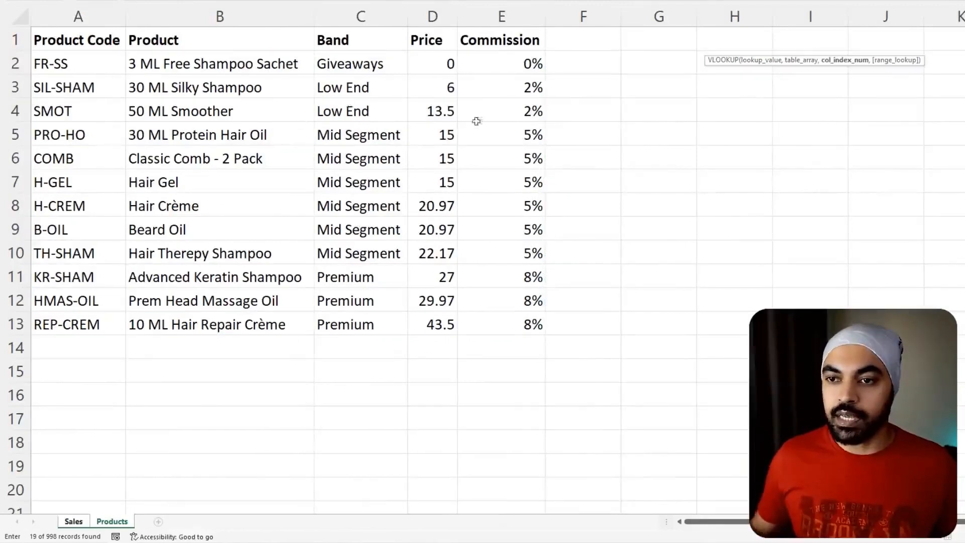
pyautogui.write('5,')
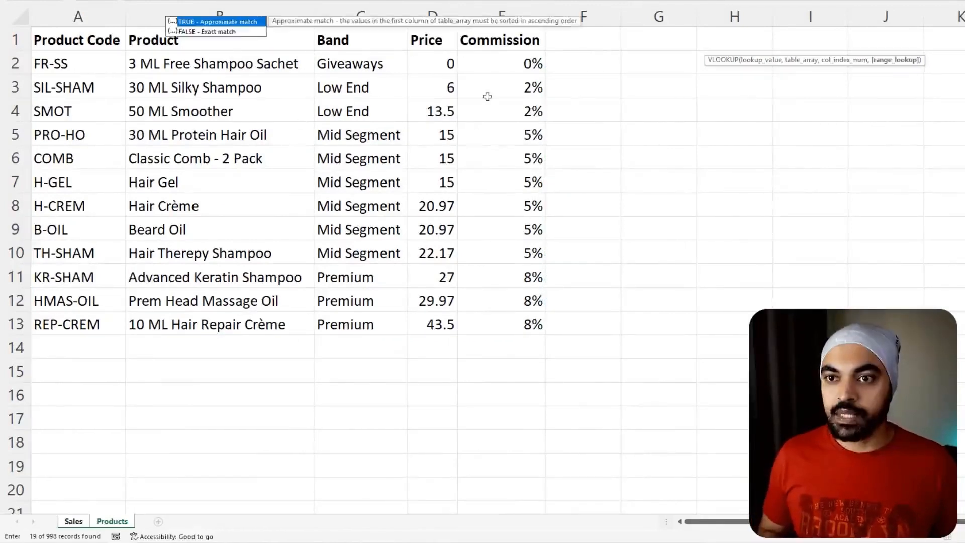
pyautogui.write('0)')
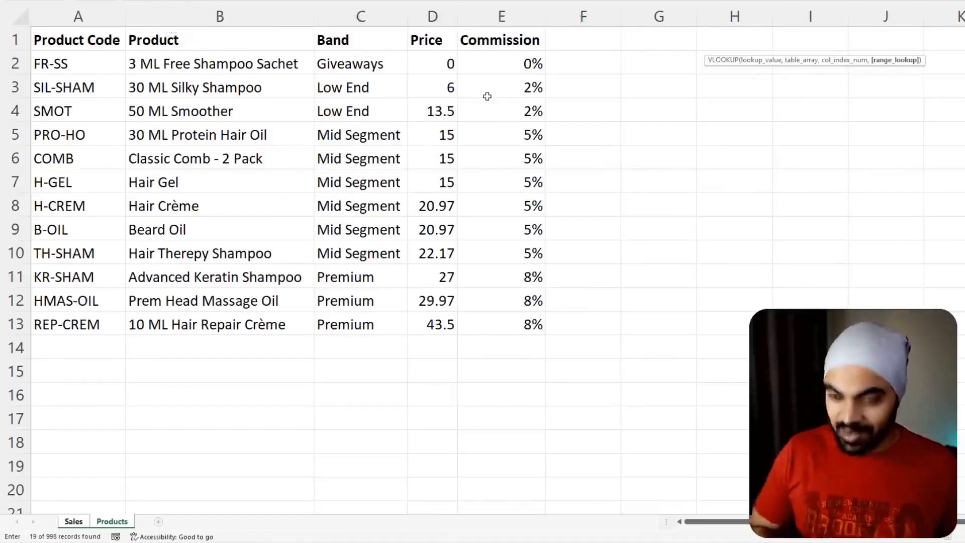
pyautogui.press('Return')
pyautogui.click(720, 42)
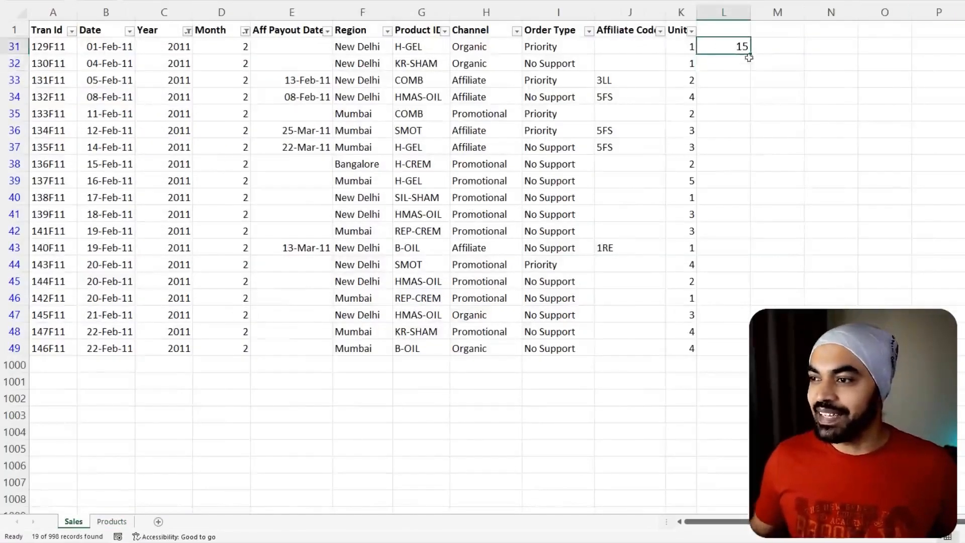
pyautogui.moveTo(749, 54); pyautogui.dragTo(744, 354)
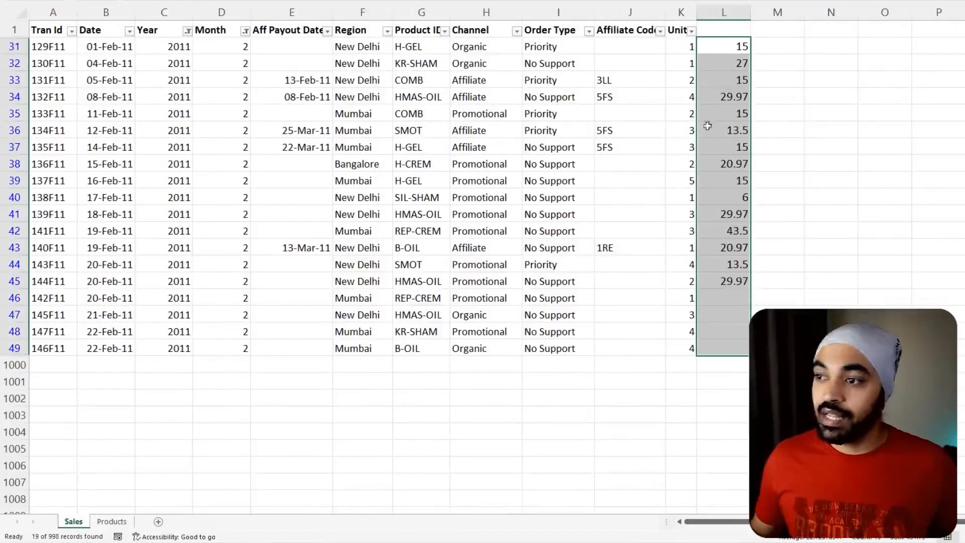
# - Enter a formula in M31 that multiplies the looked-up price in L31 by the units in K31
pyautogui.click(780, 47)
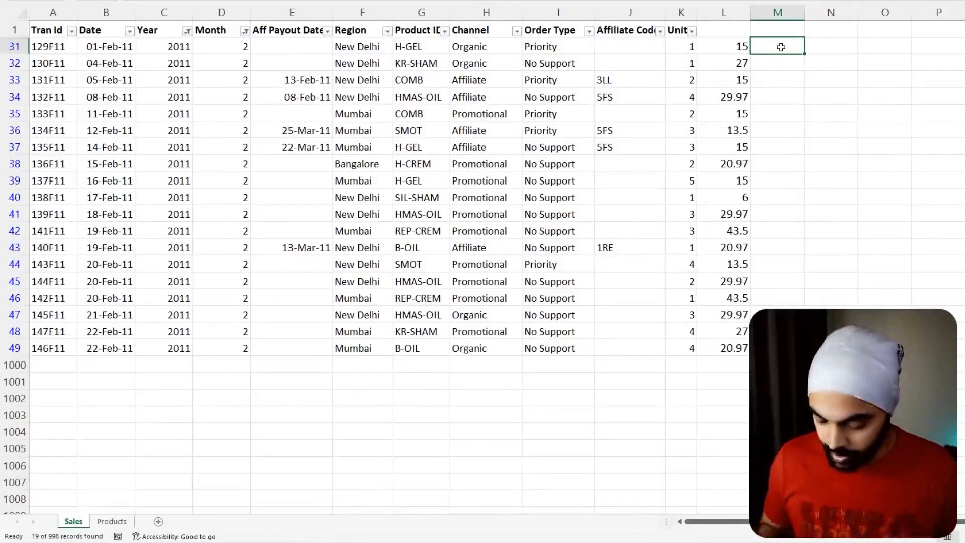
pyautogui.write('=')
pyautogui.press('Left')
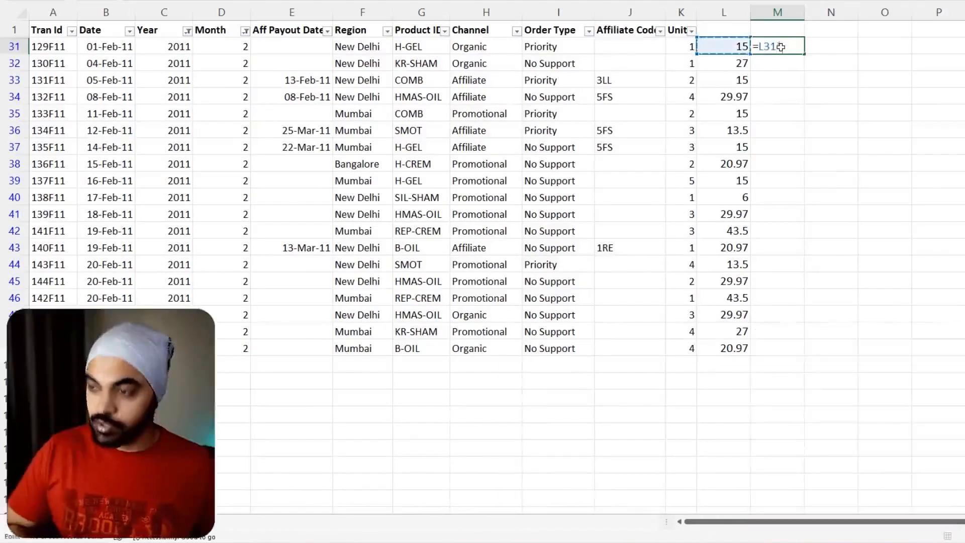
pyautogui.write('*')
pyautogui.press('Left')
pyautogui.press('Left')
pyautogui.press('Return')
# - Fill the price-times-units formula down M31:M49 and check the sum of the filled cells
pyautogui.press('Left')
pyautogui.hotkey('ctrl', 'Down')
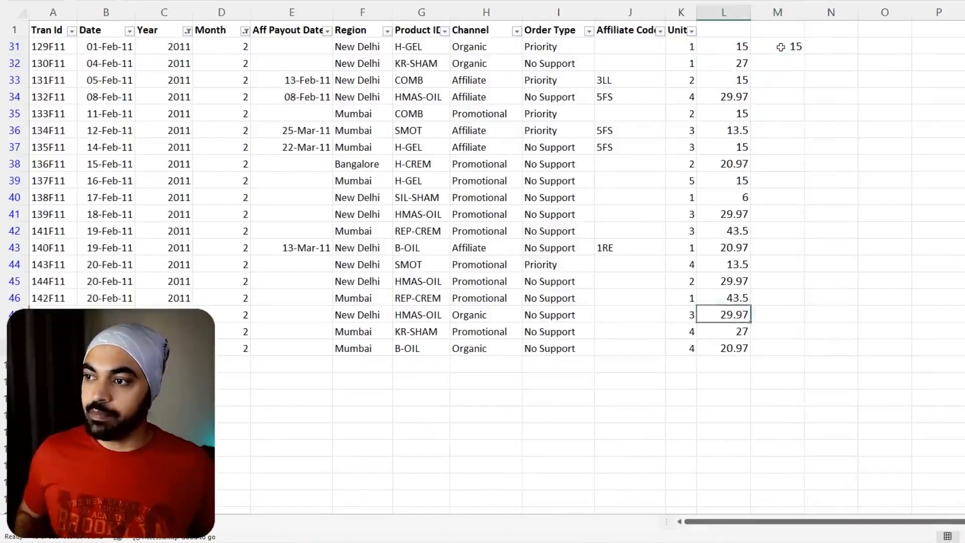
pyautogui.press('Right')
pyautogui.hotkey('ctrl', 'shift', 'Up')
pyautogui.hotkey('ctrl', 'd')
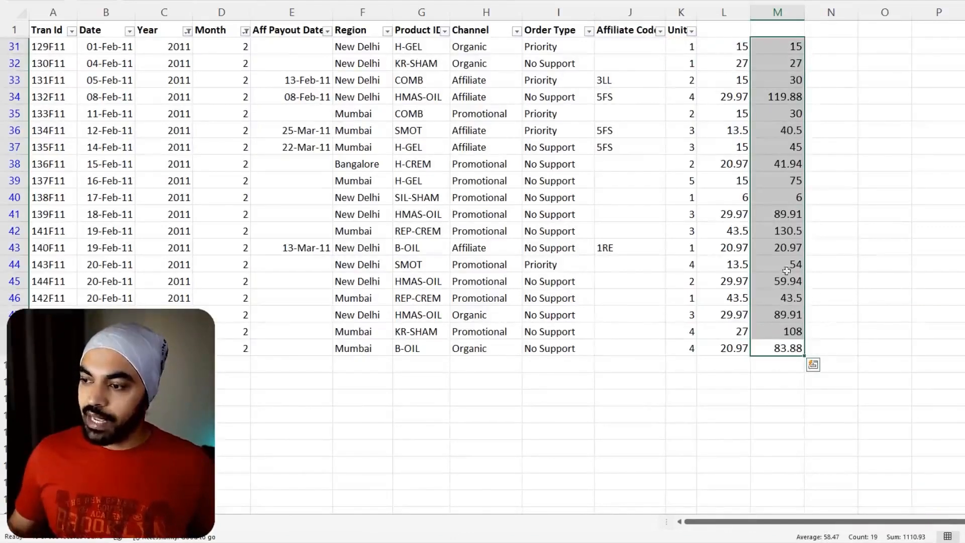
pyautogui.moveTo(758, 509)
pyautogui.mouseDown()
pyautogui.moveTo(785, 537)
pyautogui.moveTo(809, 537)
pyautogui.mouseUp()
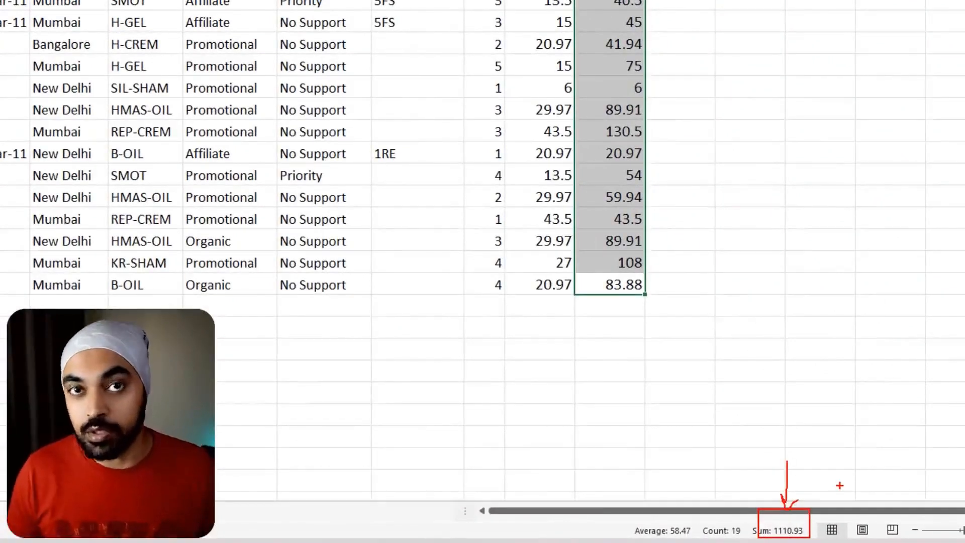
pyautogui.press('Escape')
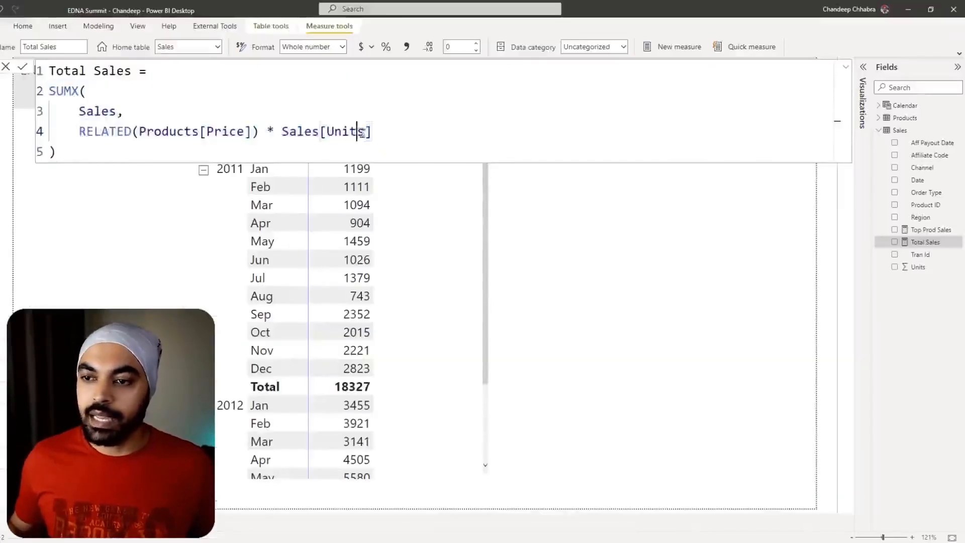
# - Switch to the Power BI report, set the Total Sales measure to 2 decimal places and check the February 2011 value
pyautogui.click(448, 192)
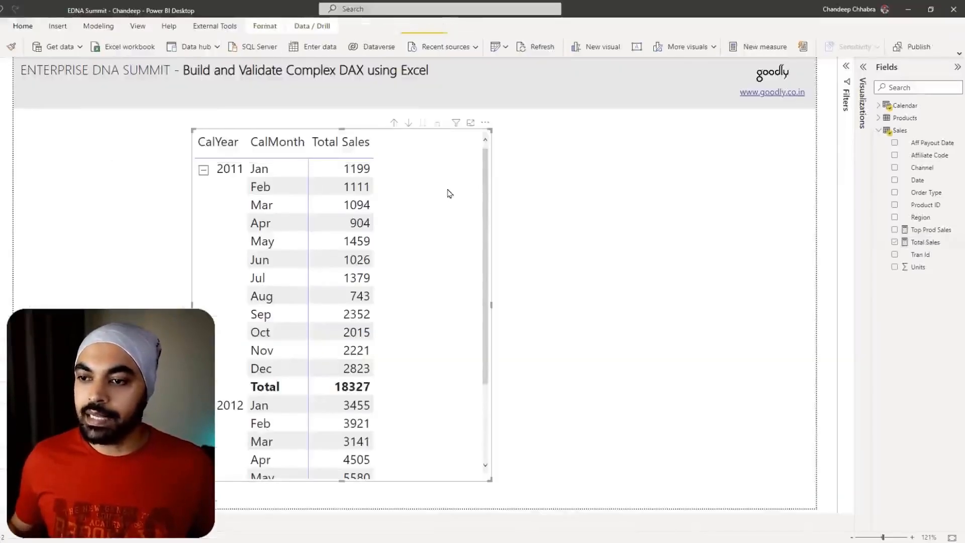
pyautogui.click(927, 242)
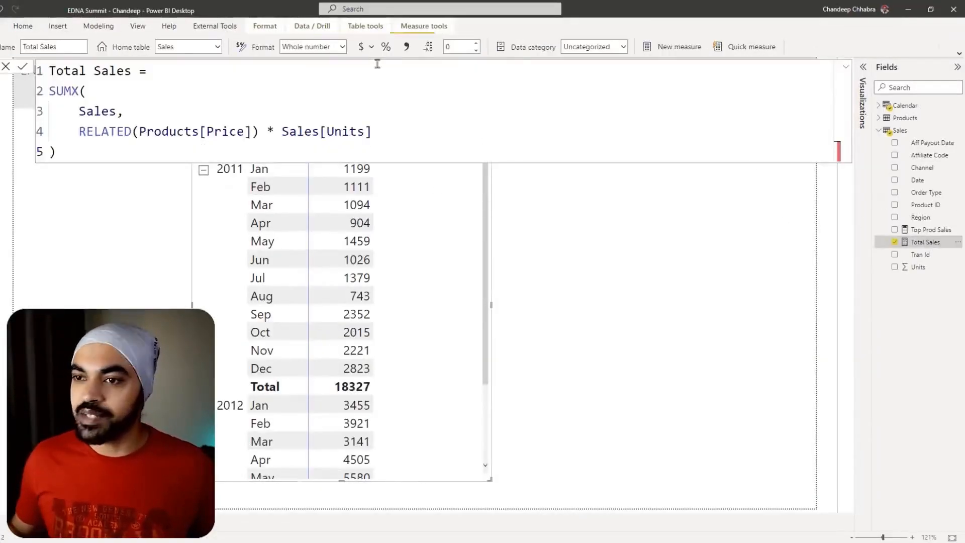
pyautogui.click(477, 44)
pyautogui.click(476, 45)
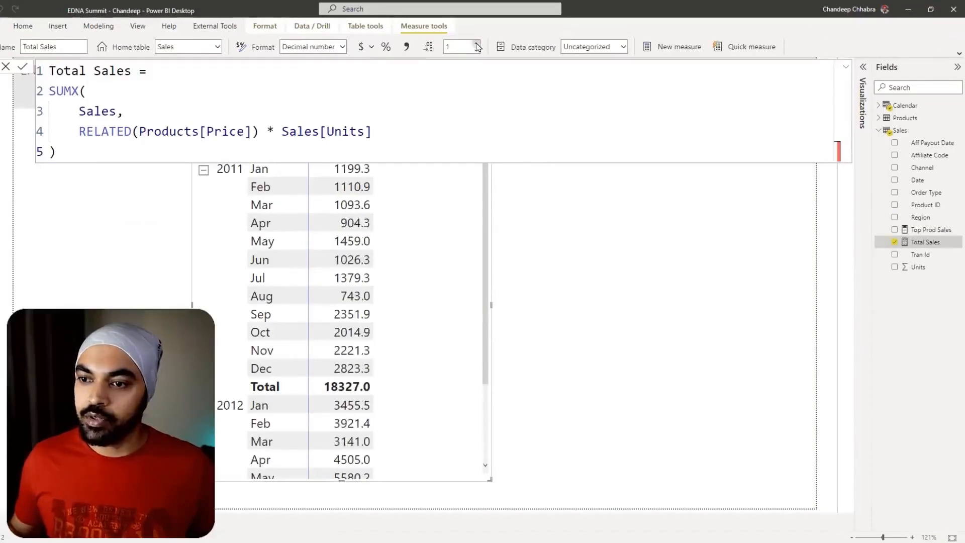
pyautogui.click(552, 278)
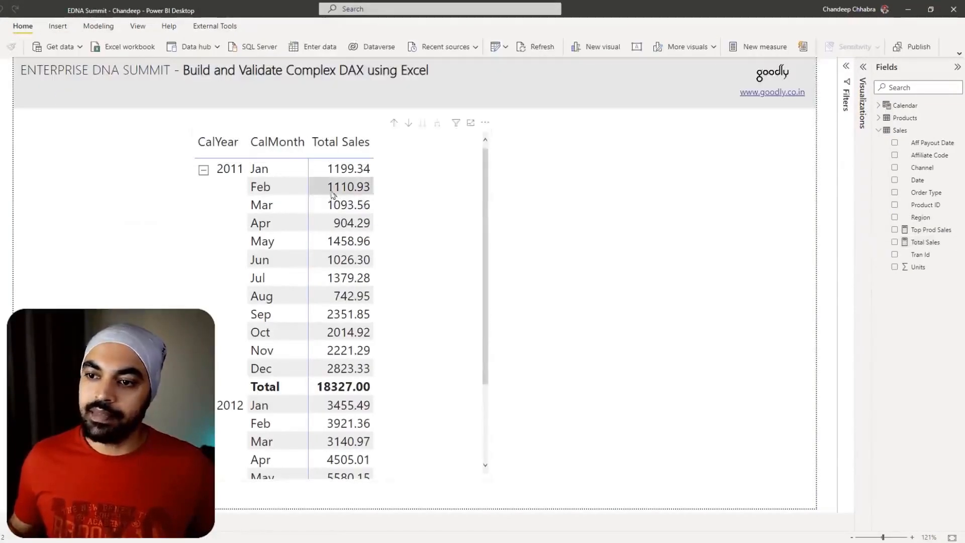
pyautogui.moveTo(320, 177); pyautogui.dragTo(372, 196)
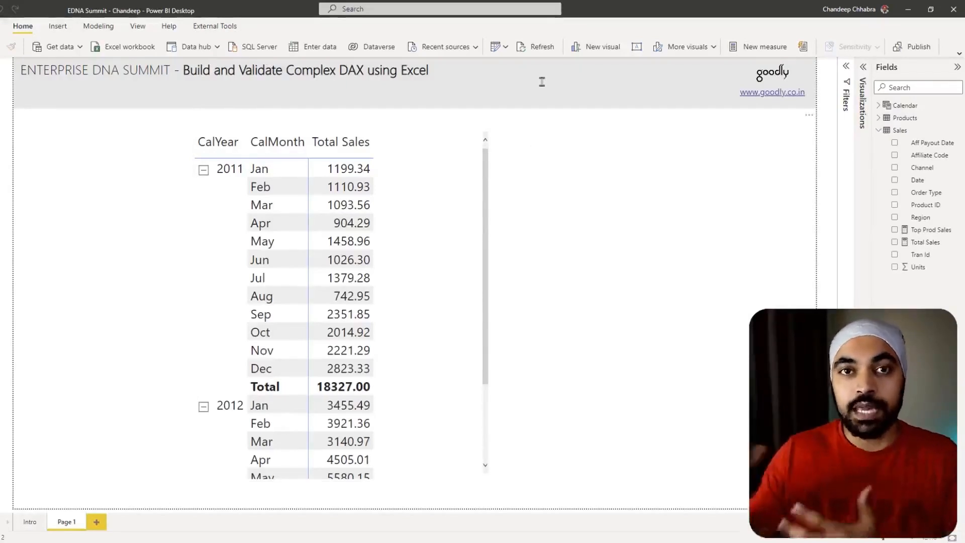
# - Duplicate the Total Sales matrix and place the two matrices side by side on the page
pyautogui.click(425, 260)
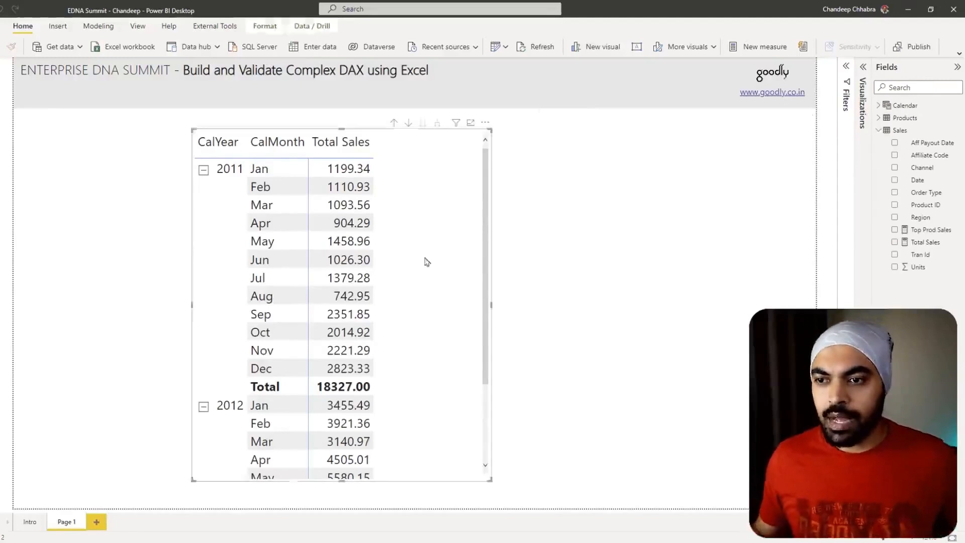
pyautogui.moveTo(424, 260); pyautogui.dragTo(618, 258)
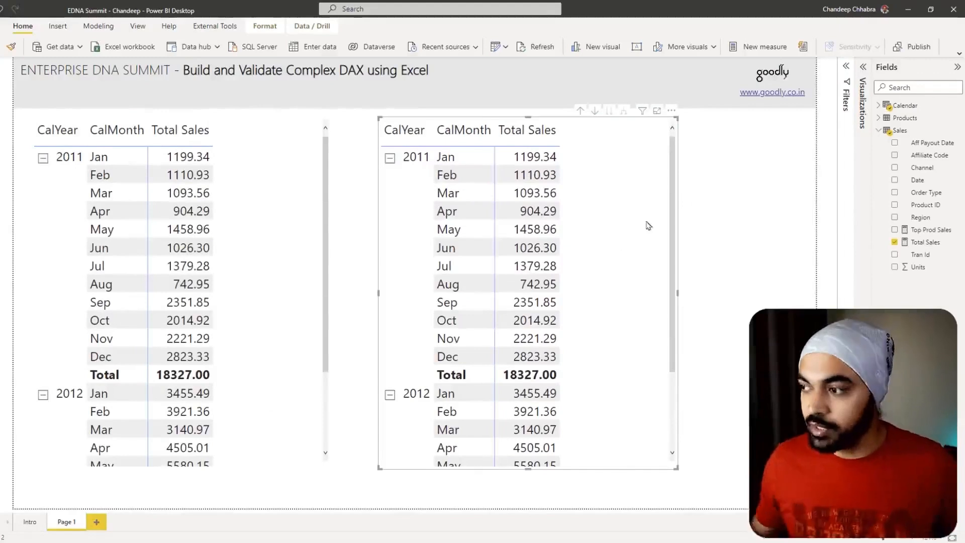
# - Add Product from the Products table below CalMonth in the copied matrix's rows and widen the matrix to show Total Sales
pyautogui.click(863, 92)
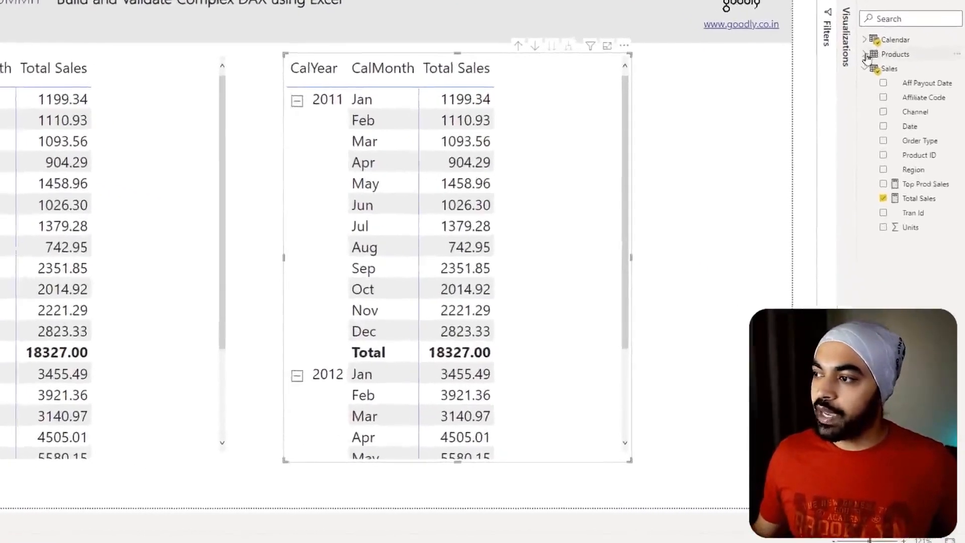
pyautogui.click(878, 118)
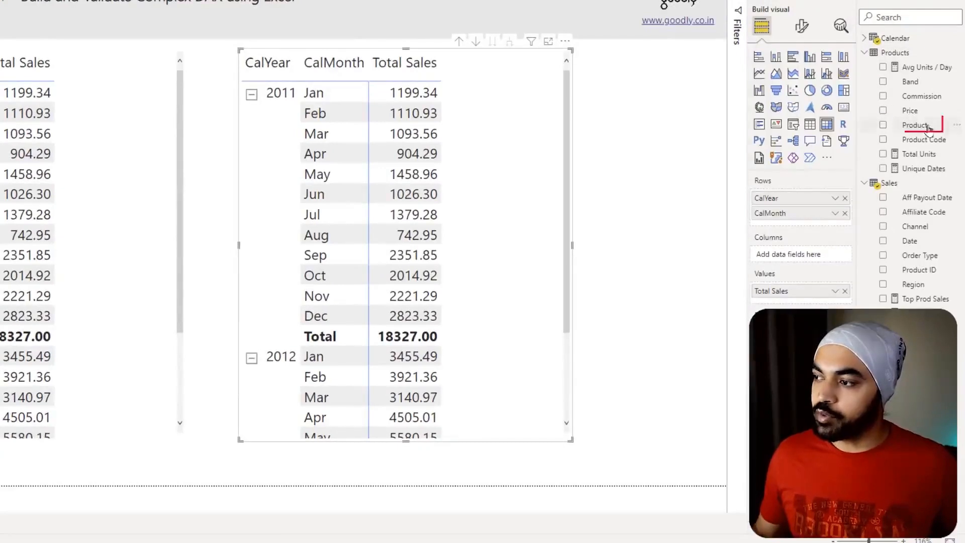
pyautogui.moveTo(924, 125); pyautogui.dragTo(791, 216)
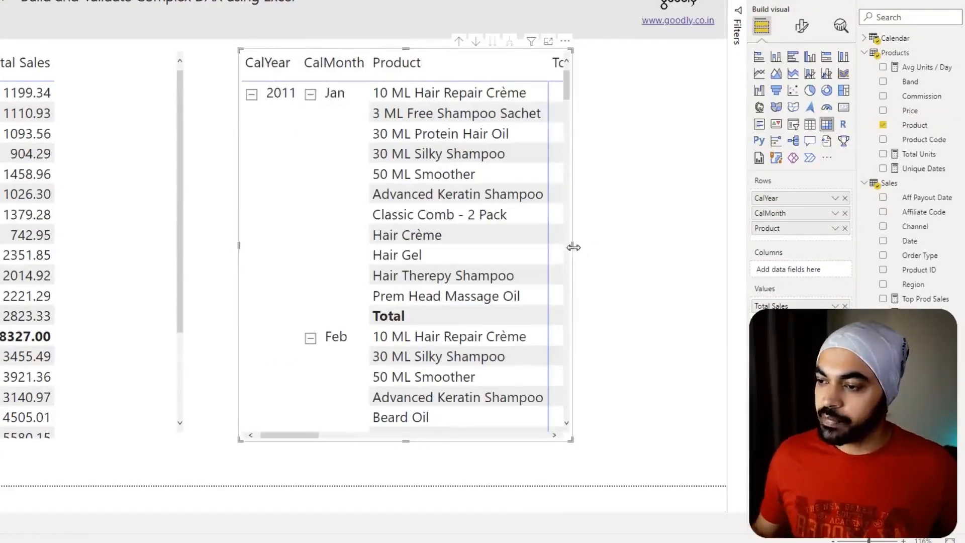
pyautogui.moveTo(573, 246); pyautogui.dragTo(711, 242)
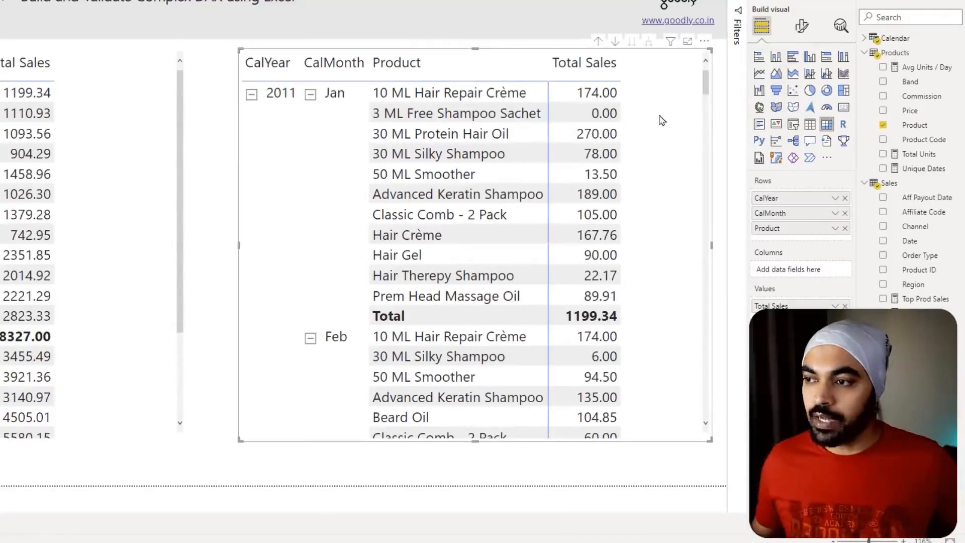
# - Examine the January 2011 product rows in the copied matrix to identify the product with the highest Total Sales
pyautogui.hotkey('ctrl', '2')
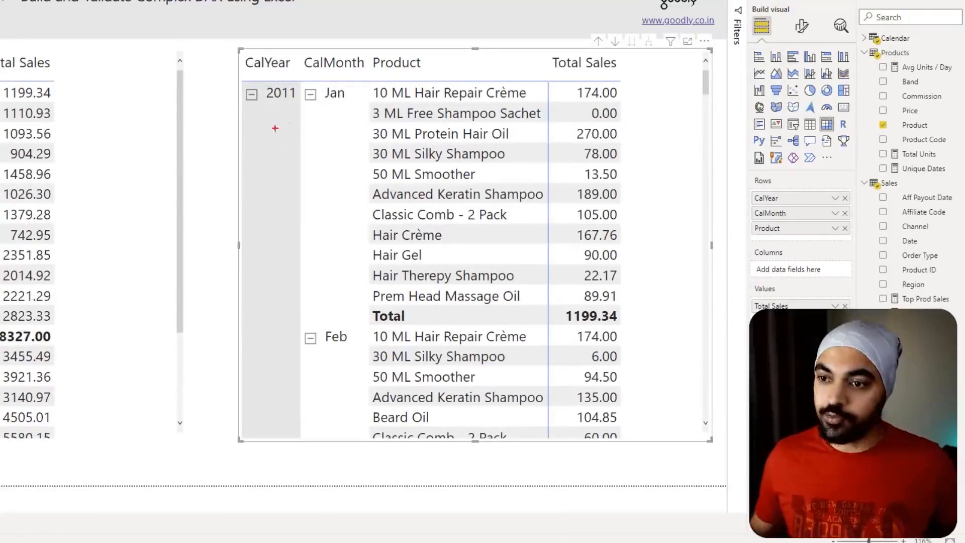
pyautogui.moveTo(270, 120)
pyautogui.mouseDown()
pyautogui.moveTo(325, 126)
pyautogui.moveTo(350, 106)
pyautogui.moveTo(541, 255)
pyautogui.moveTo(543, 311)
pyautogui.mouseUp()
pyautogui.moveTo(635, 78)
pyautogui.mouseDown()
pyautogui.moveTo(583, 76)
pyautogui.moveTo(562, 276)
pyautogui.moveTo(636, 226)
pyautogui.moveTo(621, 89)
pyautogui.mouseUp()
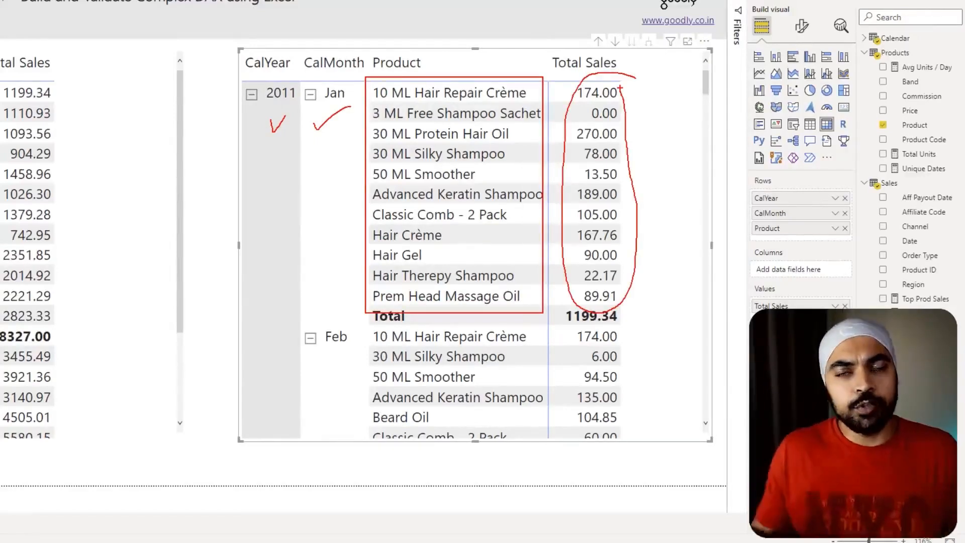
pyautogui.press('Escape')
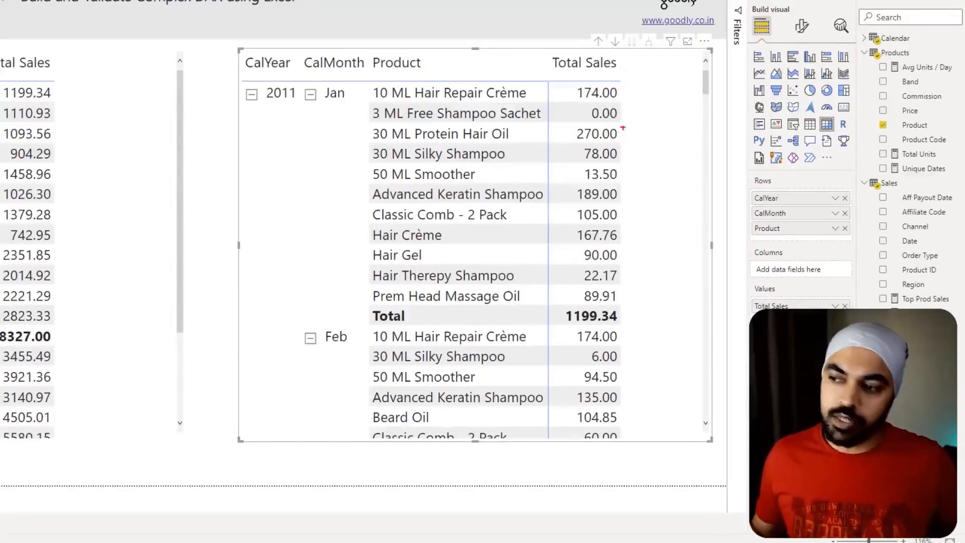
pyautogui.moveTo(623, 124)
pyautogui.mouseDown()
pyautogui.moveTo(558, 129)
pyautogui.moveTo(618, 147)
pyautogui.moveTo(621, 119)
pyautogui.mouseUp()
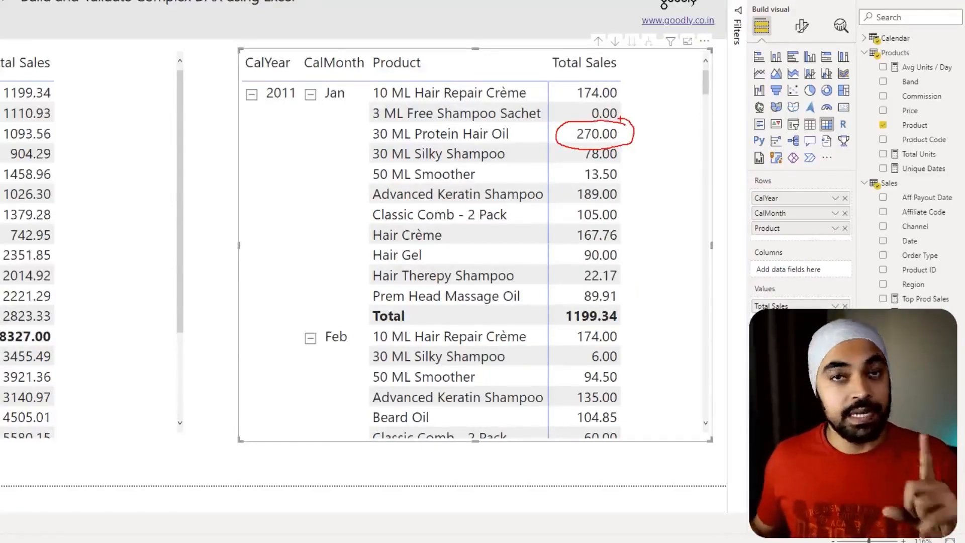
pyautogui.press('Escape')
# - Examine the February and March 2011 product rows to identify the highest Total Sales value in each month
pyautogui.scroll(-3, 637, 197)
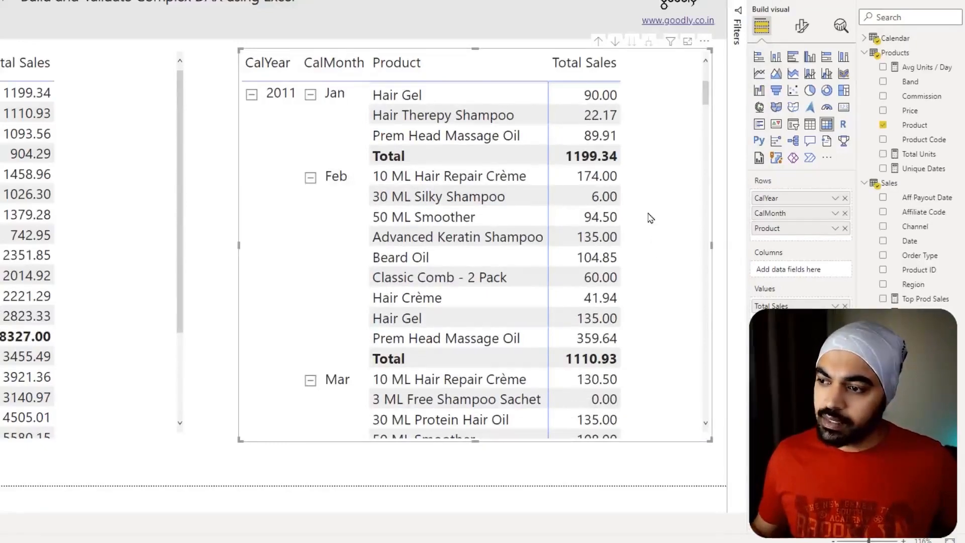
pyautogui.hotkey('ctrl', '2')
pyautogui.moveTo(629, 333)
pyautogui.mouseDown()
pyautogui.moveTo(562, 343)
pyautogui.moveTo(645, 329)
pyautogui.moveTo(573, 320)
pyautogui.mouseUp()
pyautogui.press('Escape')
pyautogui.scroll(-2, 642, 301)
pyautogui.scroll(-3, 642, 300)
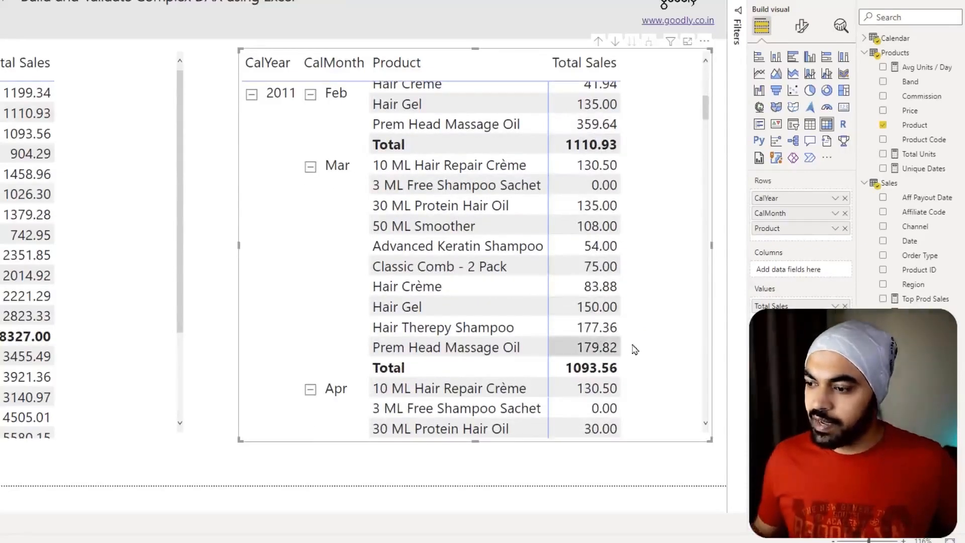
pyautogui.moveTo(629, 340)
pyautogui.mouseDown()
pyautogui.moveTo(558, 348)
pyautogui.moveTo(640, 338)
pyautogui.moveTo(608, 334)
pyautogui.mouseUp()
pyautogui.press('Escape')
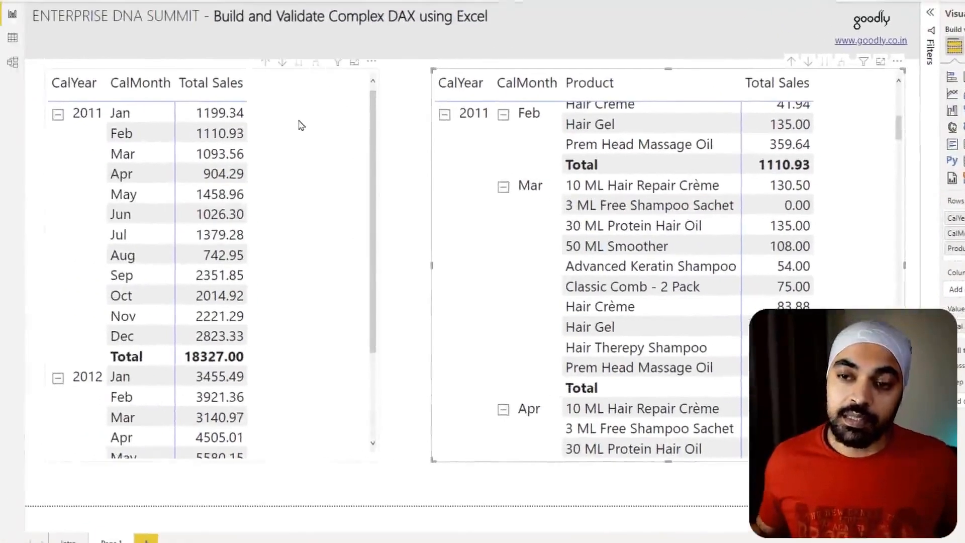
# - Compare January 2011's Total Sales in the monthly matrix with the highest product sales in the product matrix
pyautogui.moveTo(186, 99); pyautogui.dragTo(249, 122)
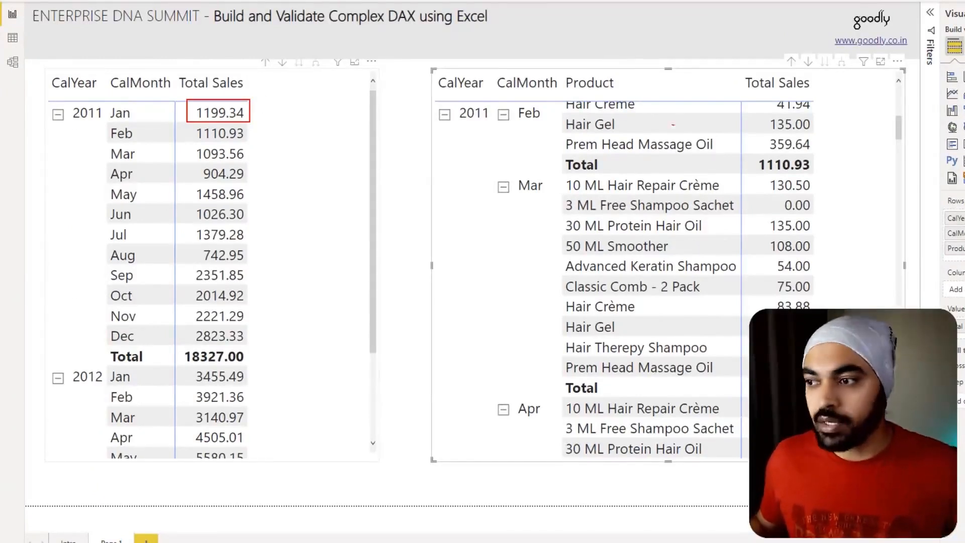
pyautogui.press('Escape')
pyautogui.scroll(6, 871, 219)
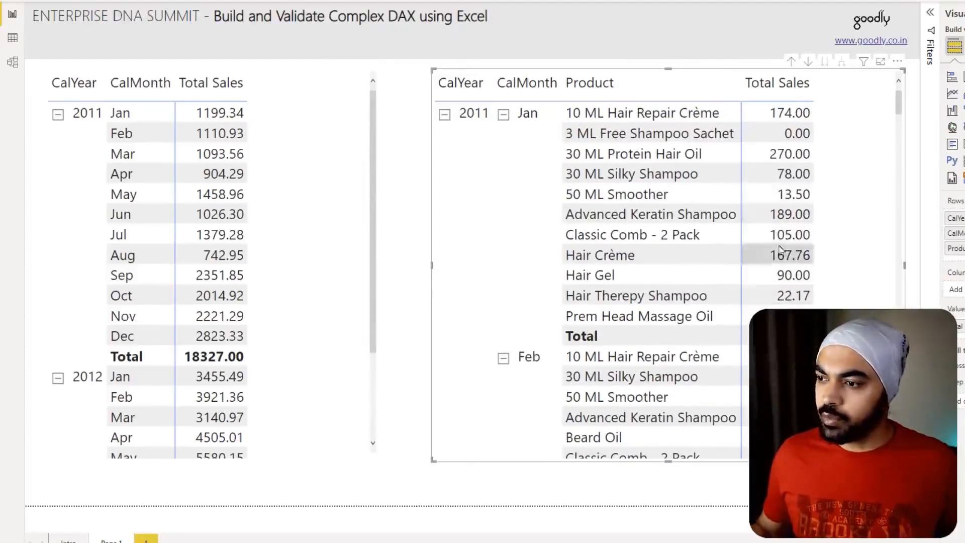
pyautogui.hotkey('ctrl', '2')
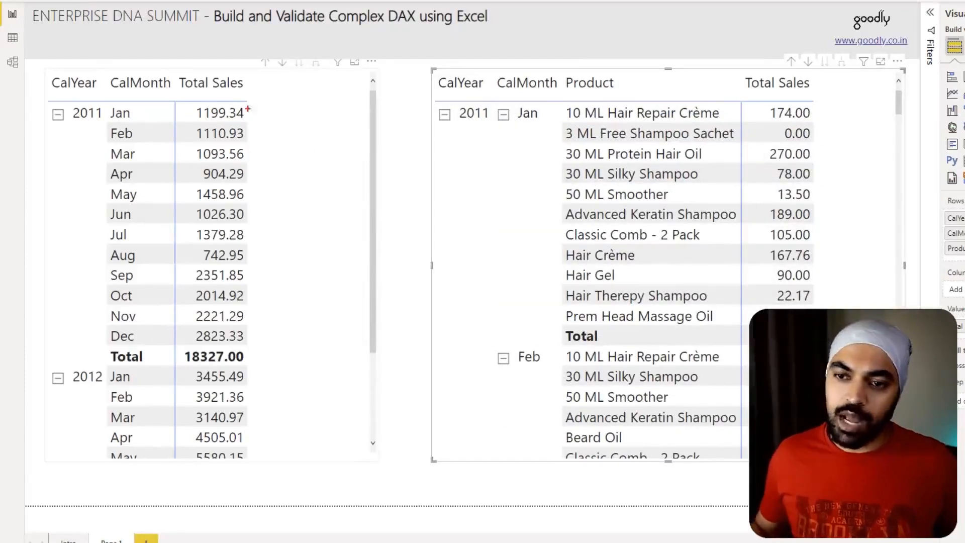
pyautogui.moveTo(257, 116); pyautogui.dragTo(270, 117)
pyautogui.moveTo(273, 104); pyautogui.dragTo(283, 120)
pyautogui.moveTo(279, 110); pyautogui.dragTo(309, 105)
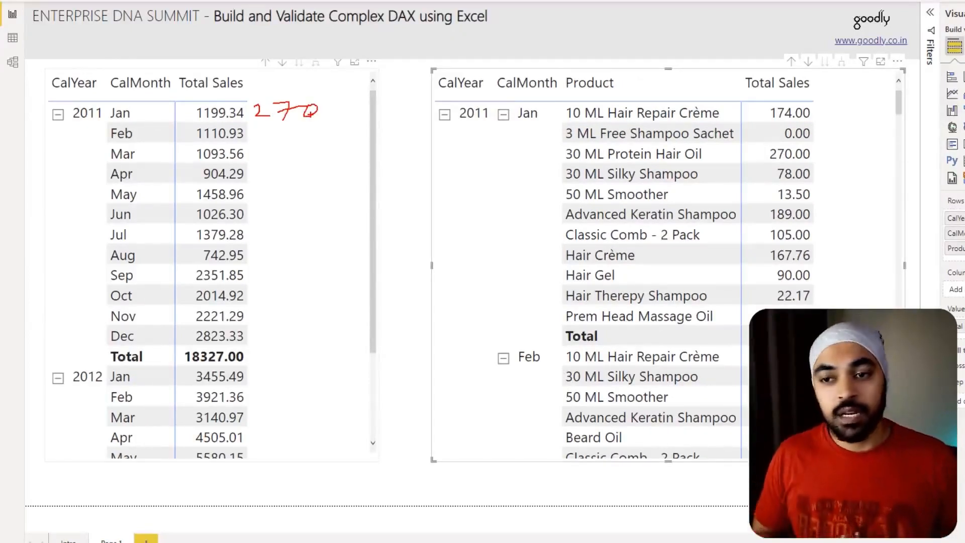
pyautogui.press('Escape')
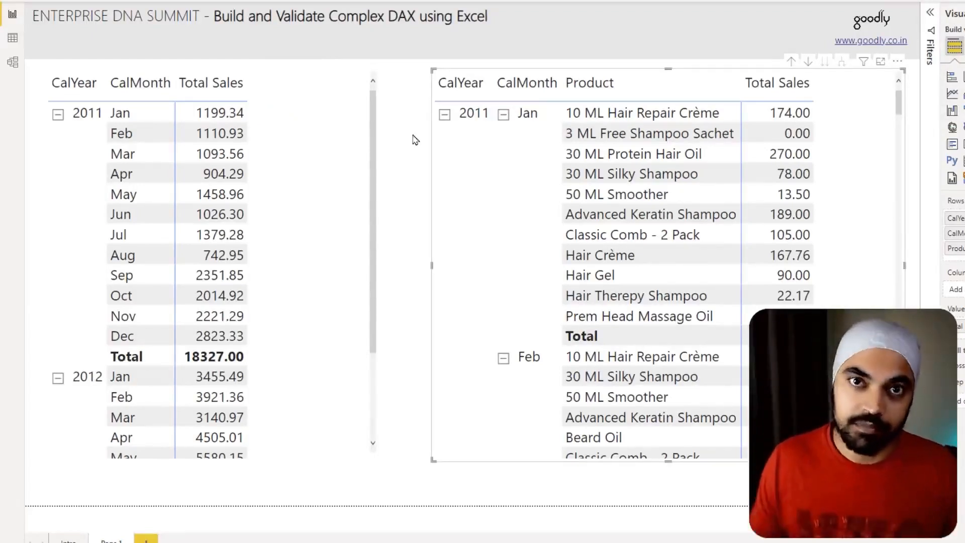
# - Narrow the product matrix from its CalYear side to free space beside the monthly matrix, and select the monthly matrix
pyautogui.click(424, 186)
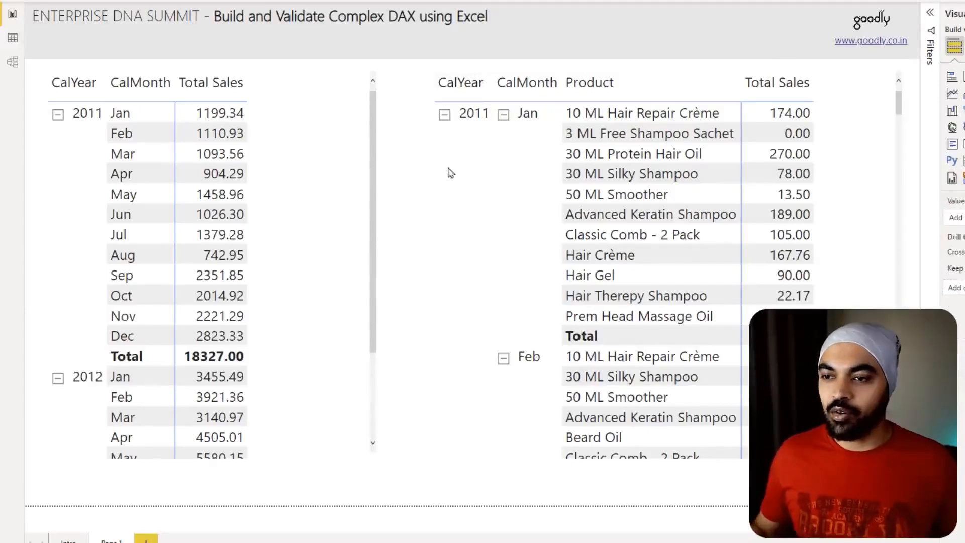
pyautogui.click(836, 265)
pyautogui.moveTo(432, 264); pyautogui.dragTo(534, 269)
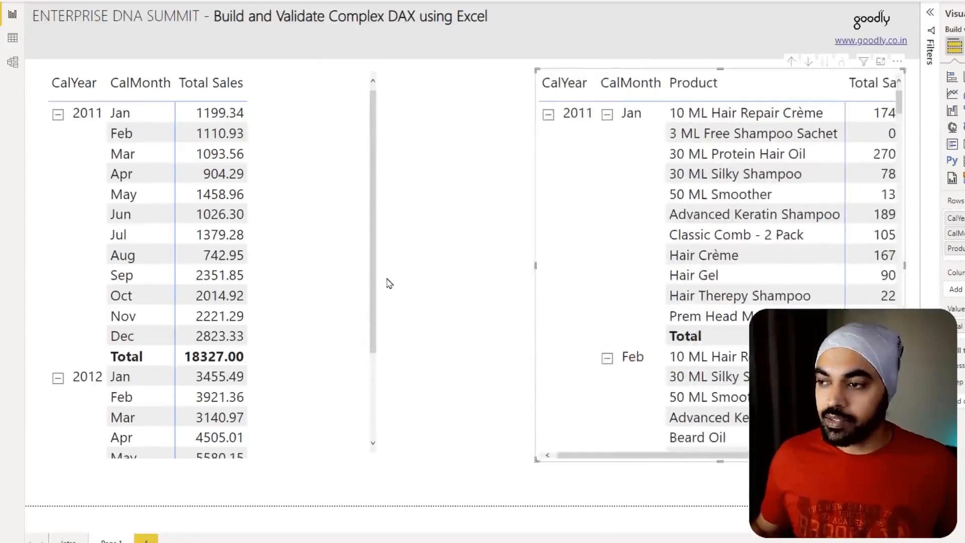
pyautogui.click(346, 268)
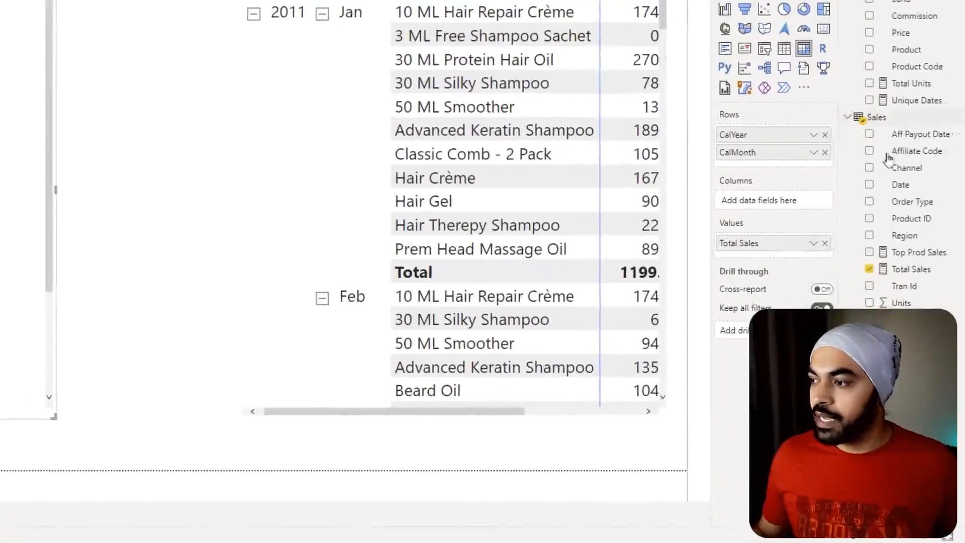
# - Open the Top Prod Sales measure and replace its BLANK() expression with the start of a MAXX function
pyautogui.click(957, 272)
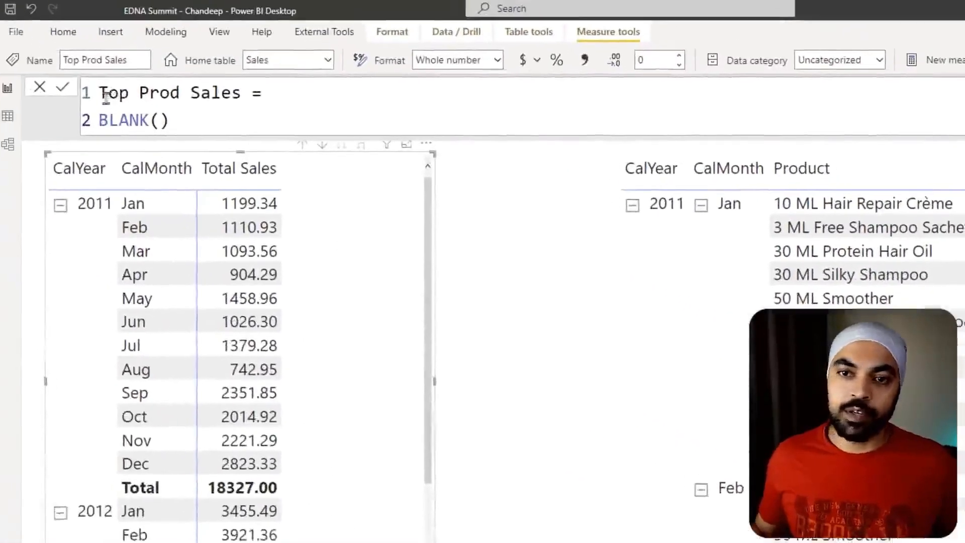
pyautogui.moveTo(103, 96); pyautogui.dragTo(271, 96)
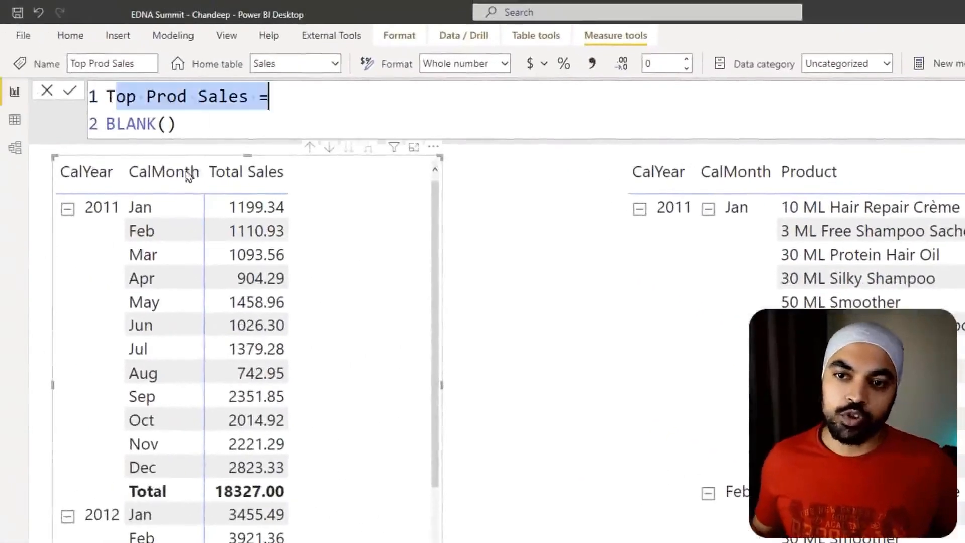
pyautogui.moveTo(182, 124); pyautogui.dragTo(112, 142)
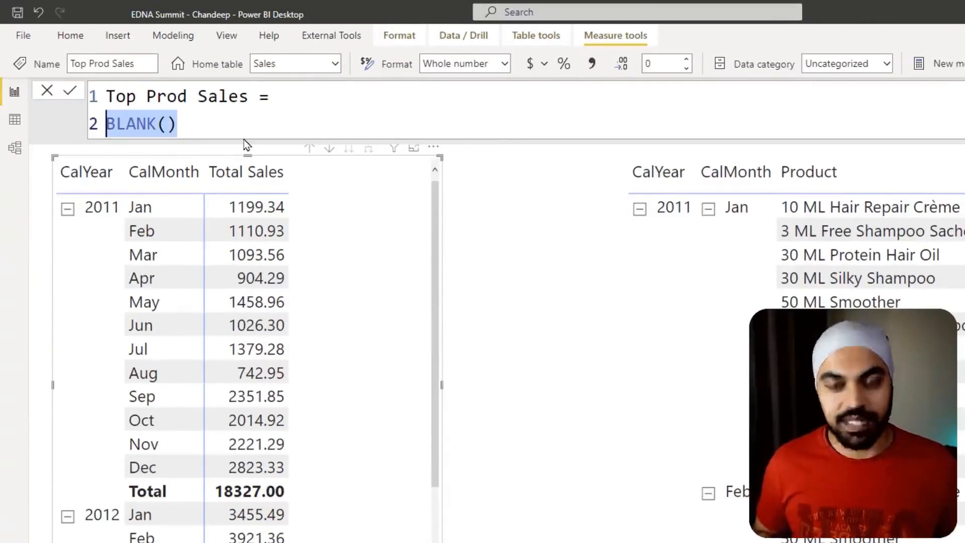
pyautogui.press('Delete')
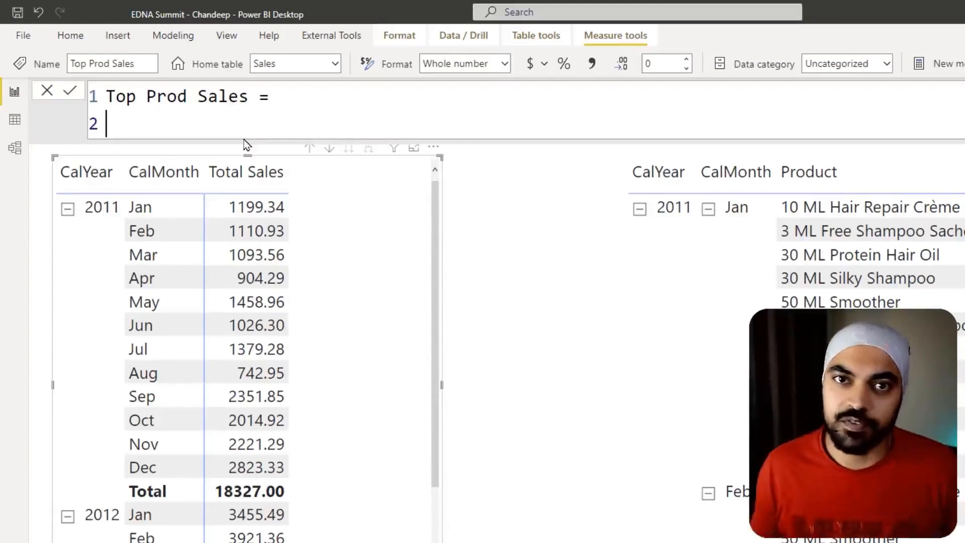
pyautogui.write('maxx')
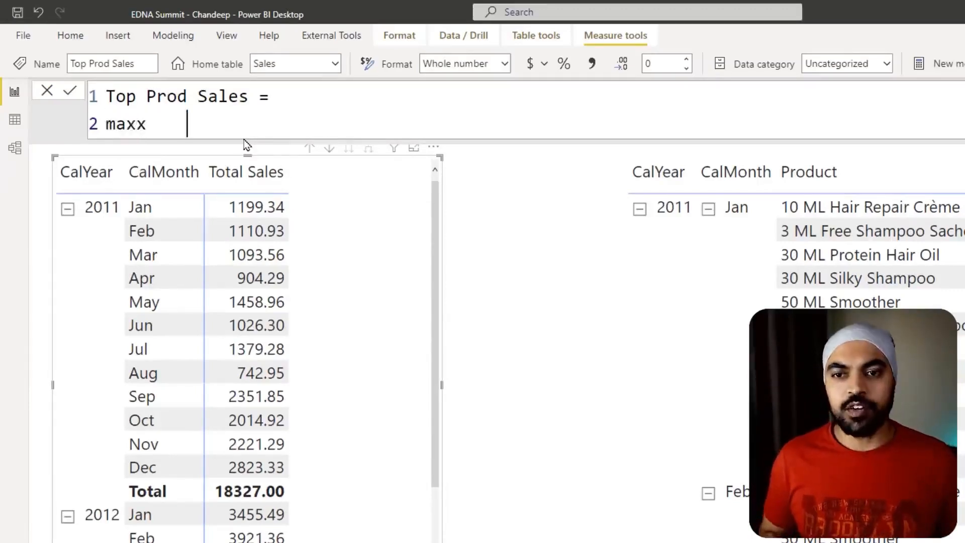
pyautogui.press('BackSpace')
pyautogui.press('BackSpace')
pyautogui.press('BackSpace')
pyautogui.press('BackSpace')
pyautogui.write('MAXX(')
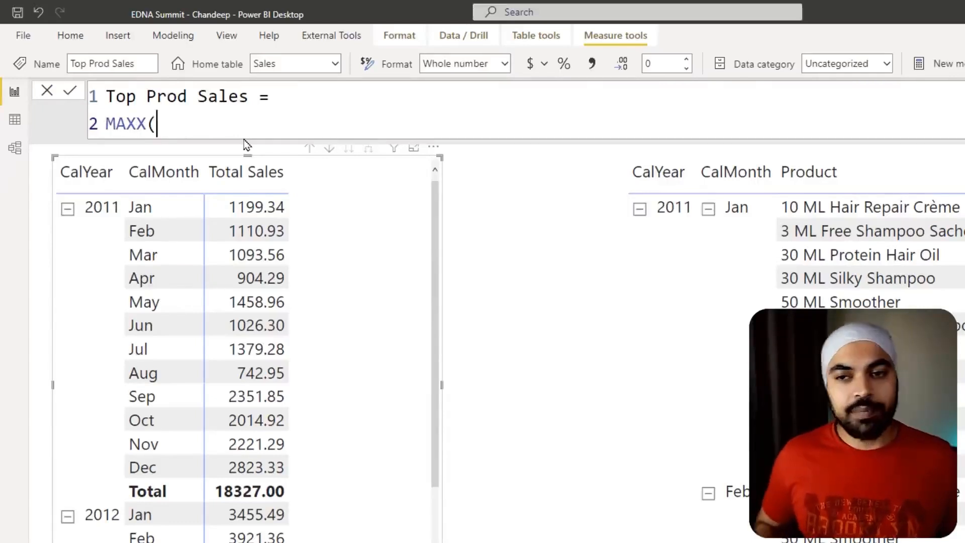
# - Complete the MAXX function with sales as the table and [Total Sales] as the expression, one argument per line
pyautogui.hotkey('shift', 'Return')
pyautogui.write('sa')
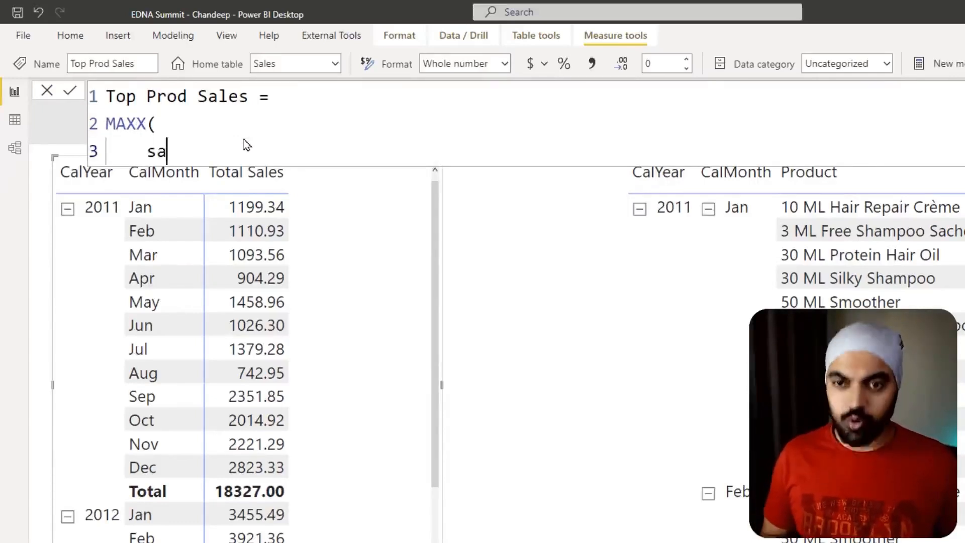
pyautogui.write('les,')
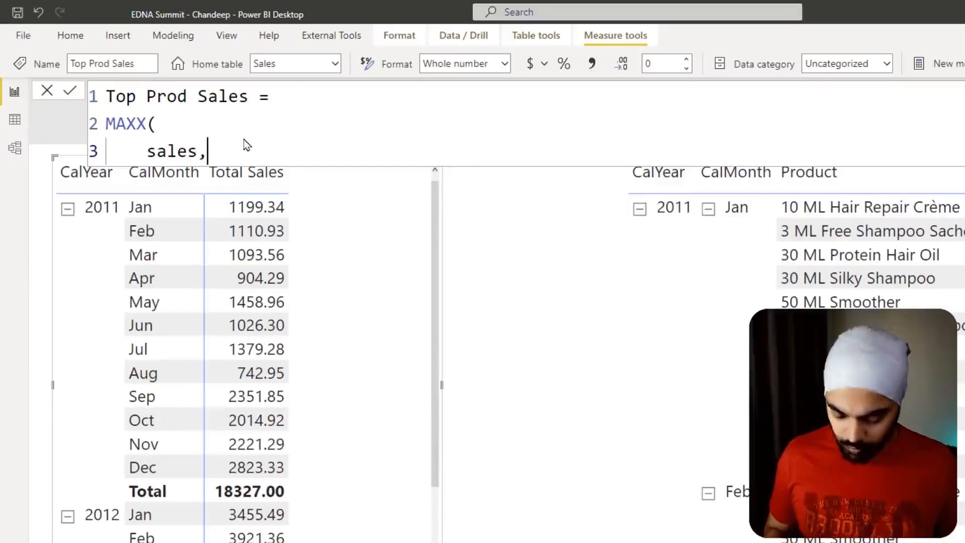
pyautogui.hotkey('shift', 'Return')
pyautogui.write('[')
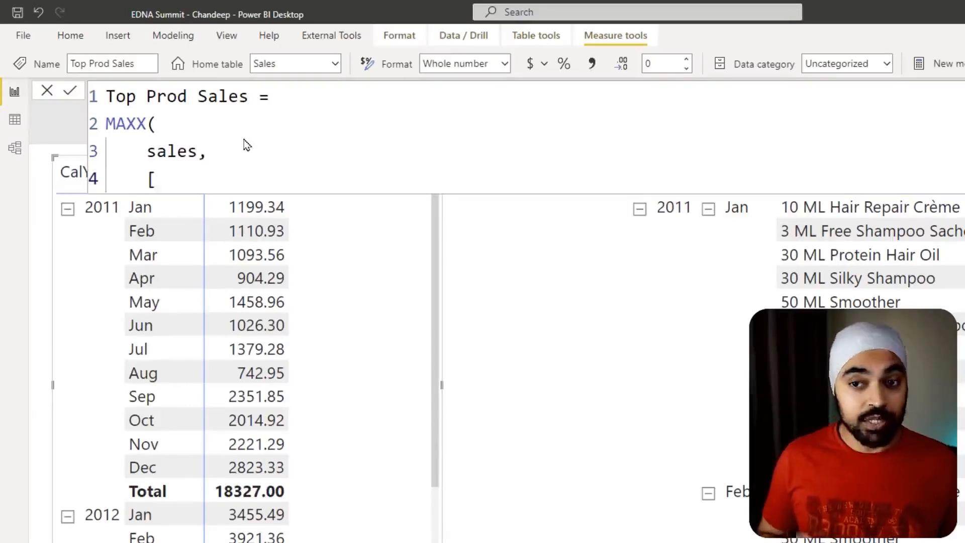
pyautogui.write('Total ')
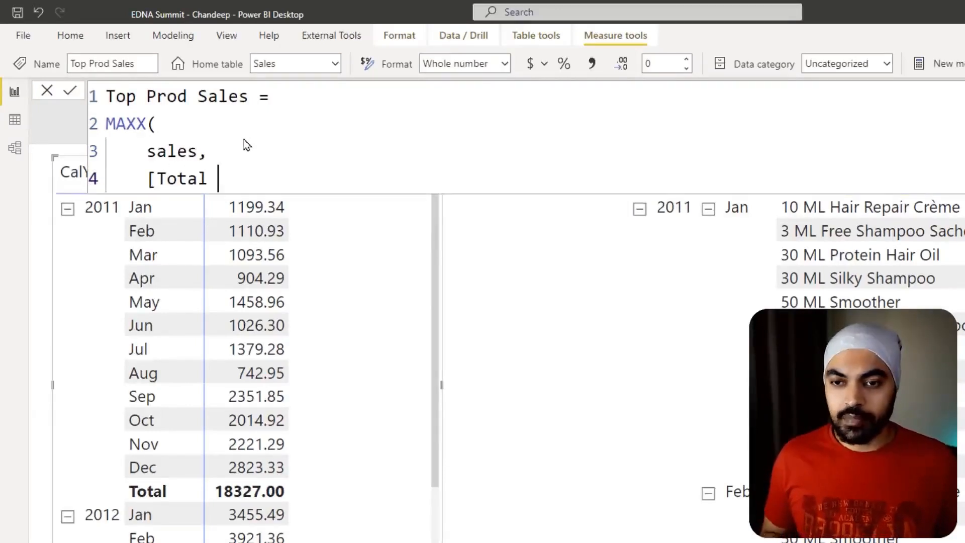
pyautogui.write('Sales]')
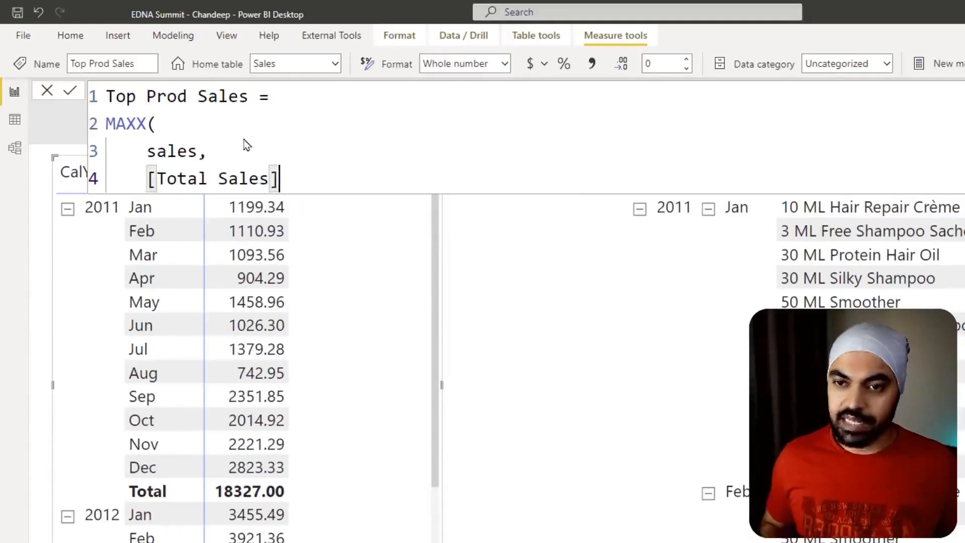
pyautogui.hotkey('shift', 'Return')
pyautogui.write(')')
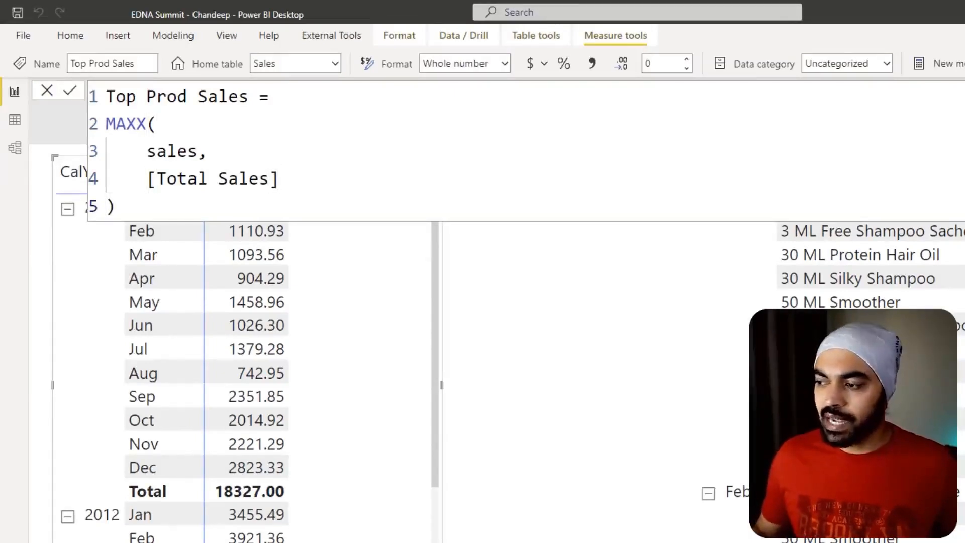
# - Add the Top Prod Sales measure to the monthly matrix's values beside Total Sales
pyautogui.moveTo(442, 332); pyautogui.dragTo(342, 309)
pyautogui.click(365, 150)
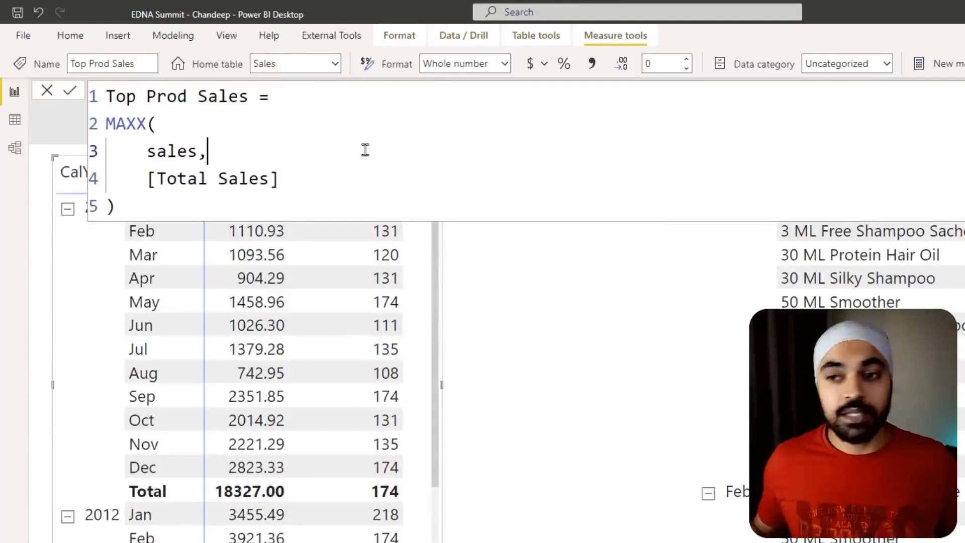
pyautogui.press('Escape')
# - Check January 2011's Top Prod Sales against the highest product sales for that month
pyautogui.hotkey('ctrl', '2')
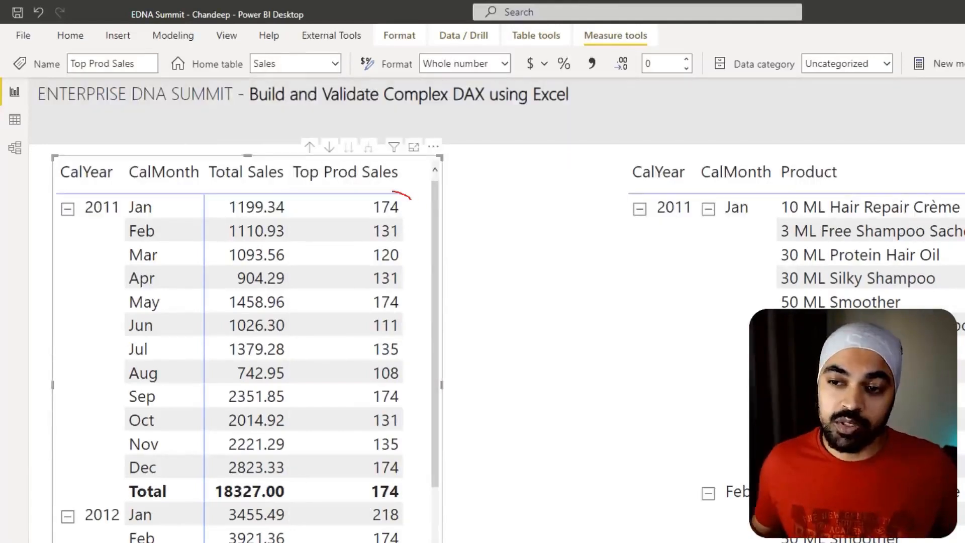
pyautogui.moveTo(392, 192)
pyautogui.mouseDown()
pyautogui.moveTo(358, 215)
pyautogui.moveTo(409, 215)
pyautogui.moveTo(394, 196)
pyautogui.mouseUp()
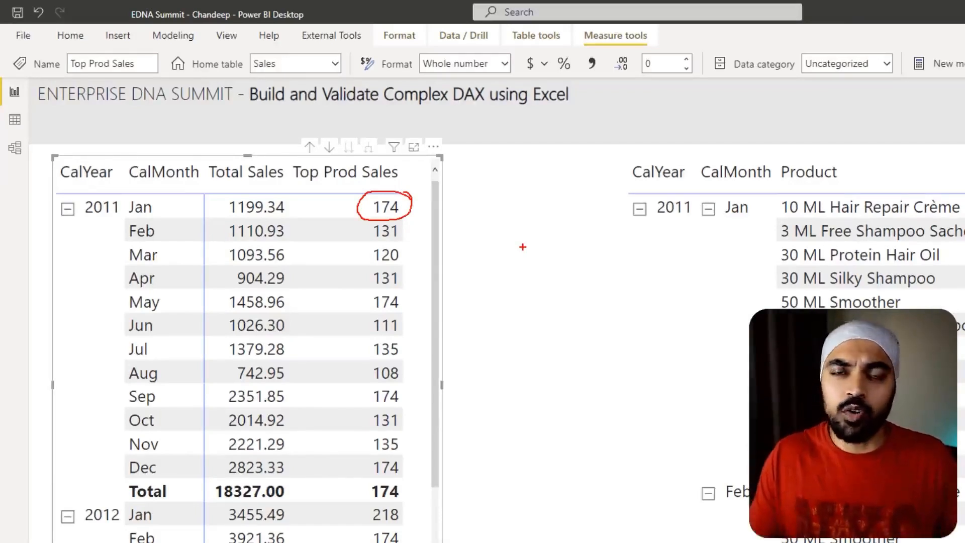
pyautogui.press('Escape')
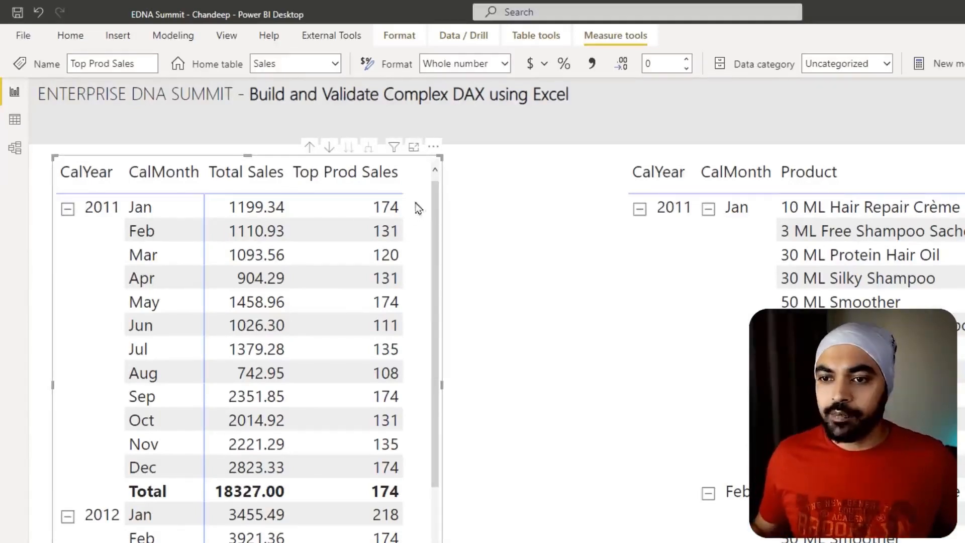
pyautogui.hotkey('ctrl', '2')
pyautogui.moveTo(415, 197)
pyautogui.mouseDown()
pyautogui.moveTo(444, 214)
pyautogui.moveTo(471, 197)
pyautogui.moveTo(366, 201)
pyautogui.moveTo(401, 193)
pyautogui.mouseUp()
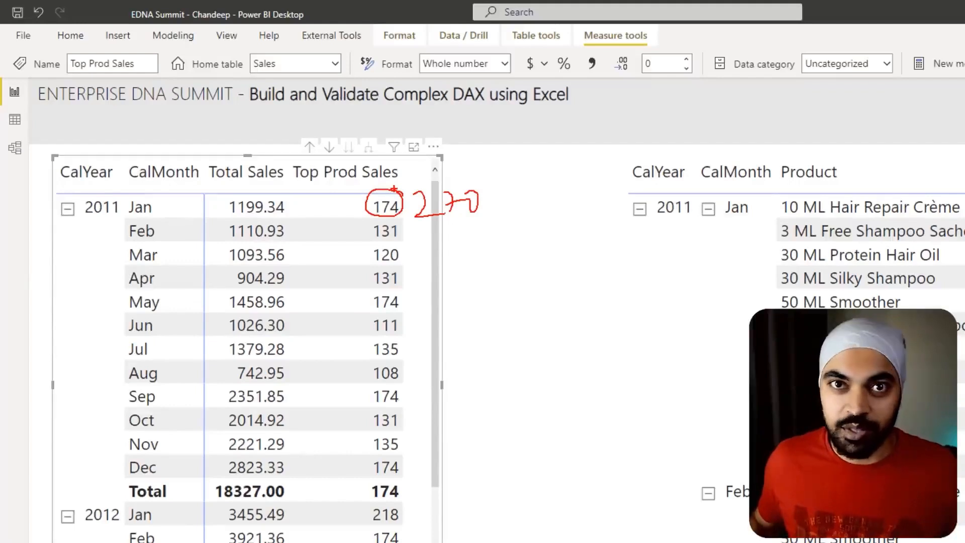
pyautogui.press('Escape')
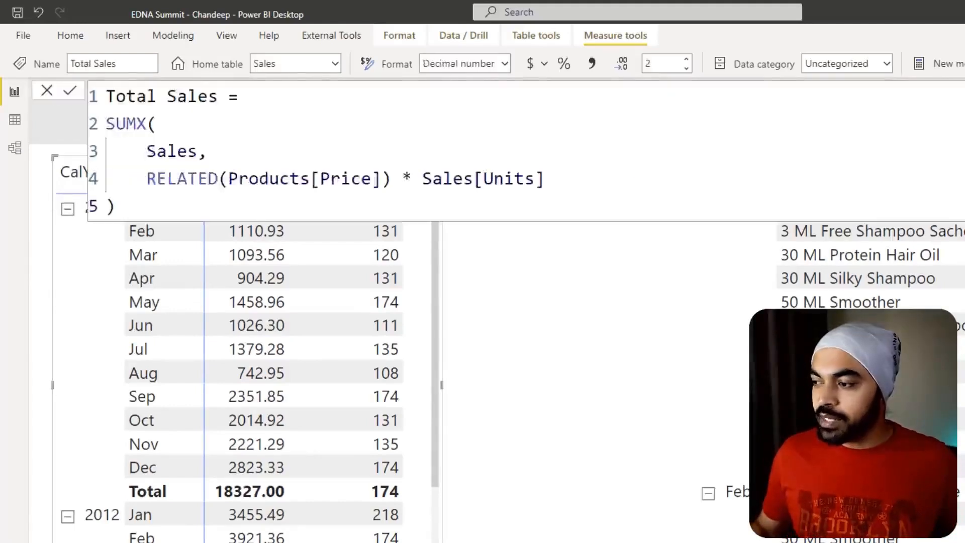
# - Capitalise the table name as Sales in the Top Prod Sales measure and copy the whole formula into Notepad
pyautogui.click(153, 151)
pyautogui.press('BackSpace')
pyautogui.write('S')
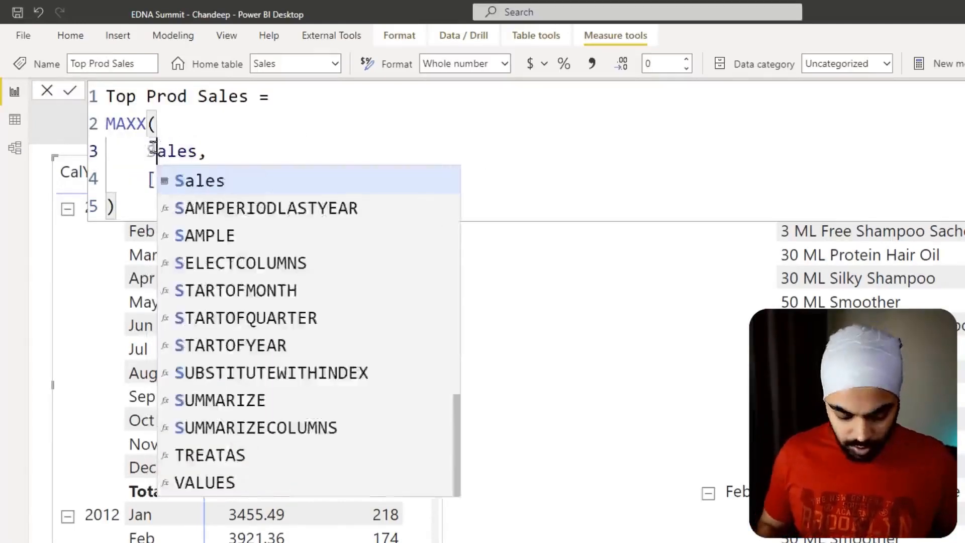
pyautogui.hotkey('ctrl', 'a')
pyautogui.press('Escape')
pyautogui.click(529, 316)
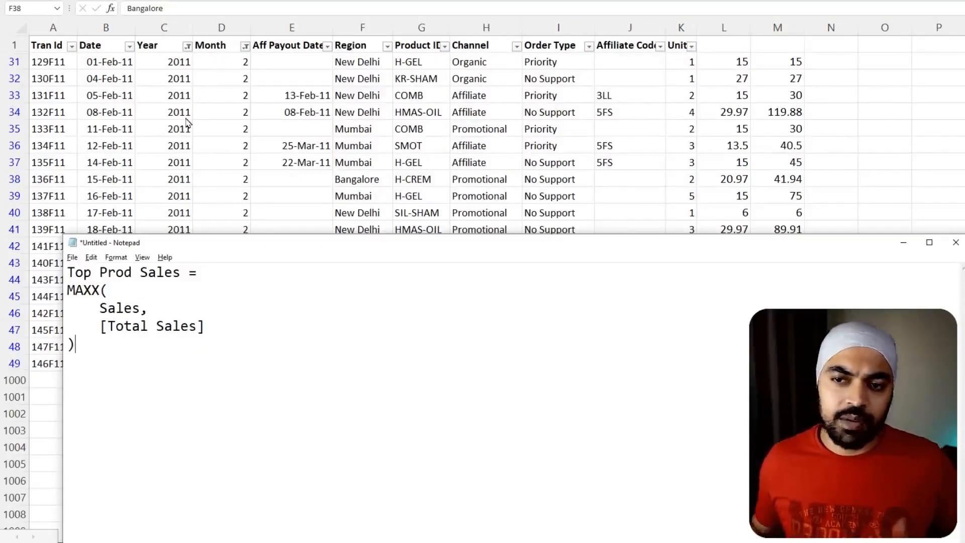
# - Restore the Excel Sales sheet without filters or helper columns, and note 174 and 270 on separate lines below the formula in Notepad
pyautogui.hotkey('alt', 'Tab')
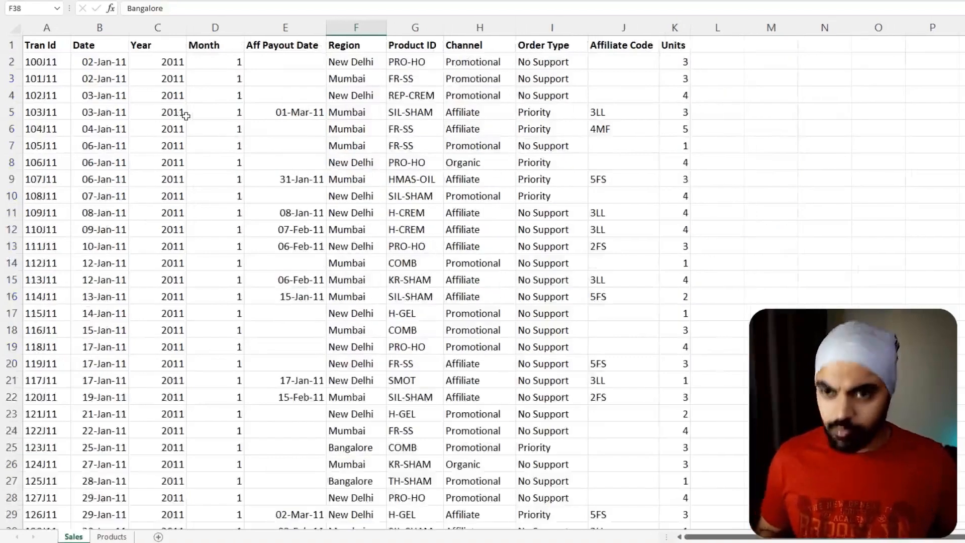
pyautogui.hotkey('alt', 'Tab')
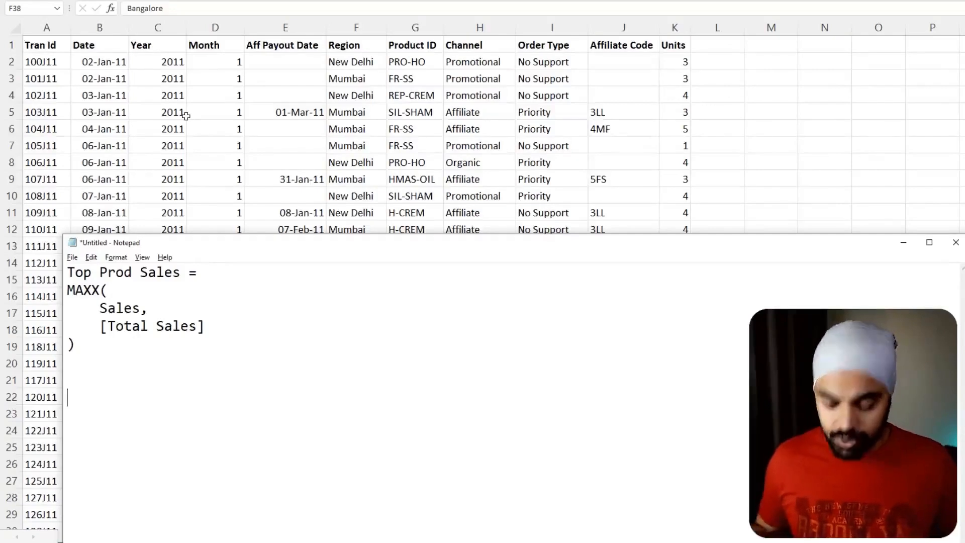
pyautogui.write('170')
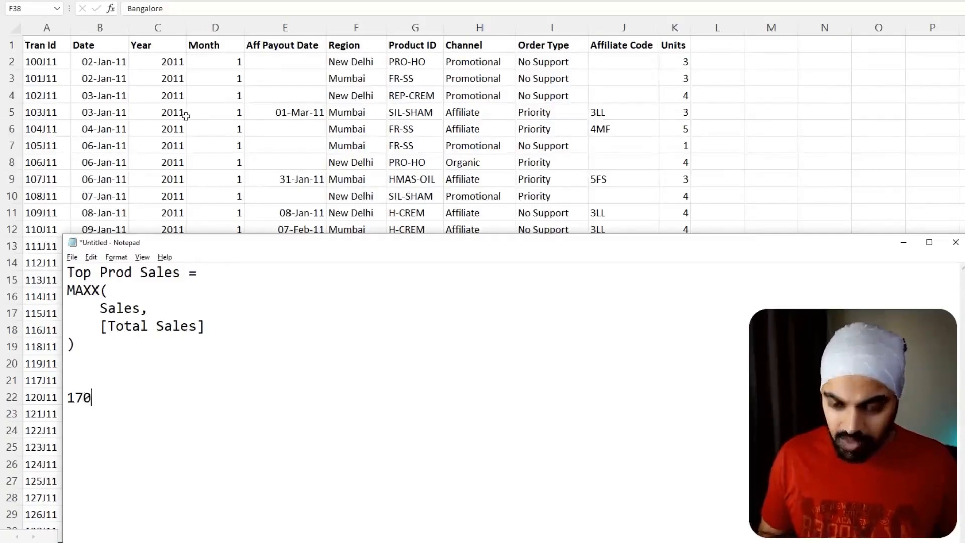
pyautogui.press('BackSpace')
pyautogui.write('4')
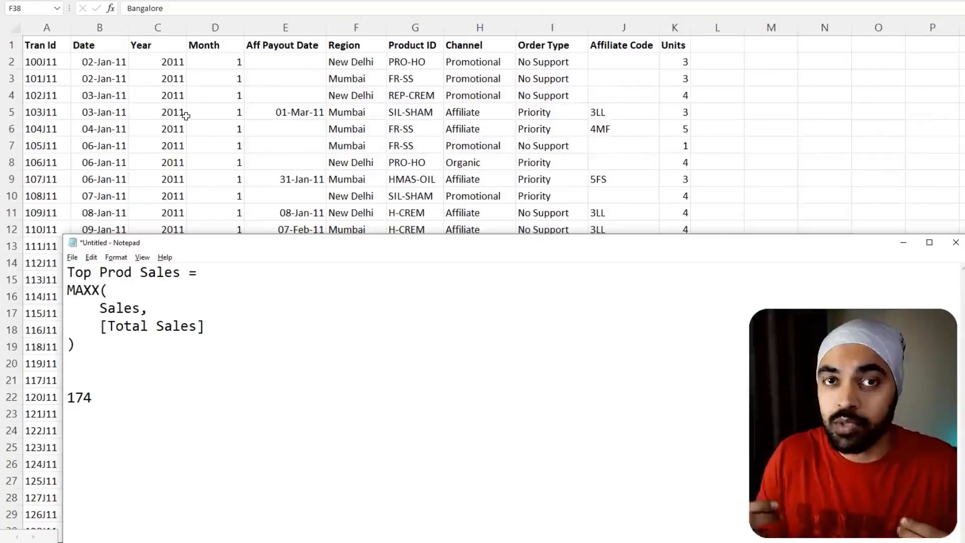
pyautogui.press('Return')
pyautogui.write('270')
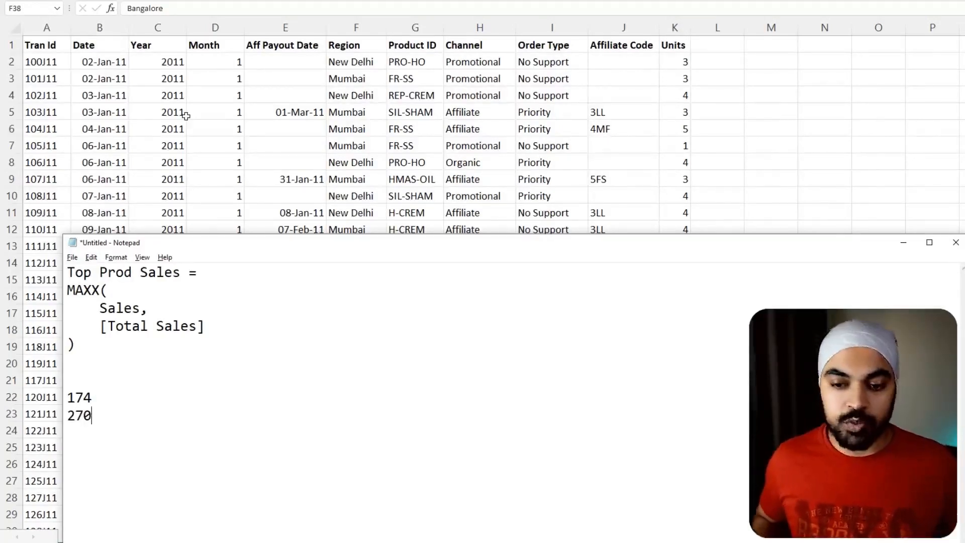
pyautogui.press('Up')
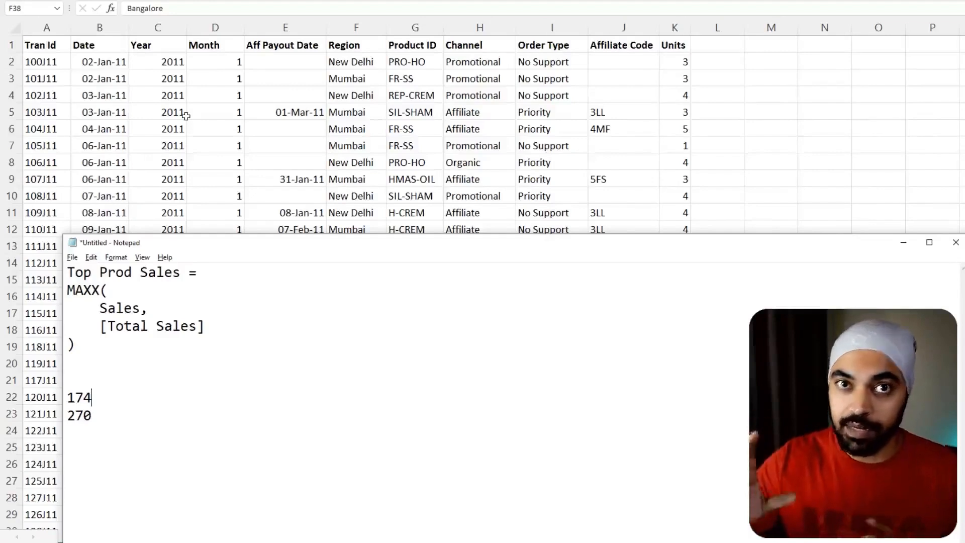
# - Label the 174 figure as Jan 2011 in the Notepad notes and leave a blank line before 270
pyautogui.hotkey('alt', 'Tab')
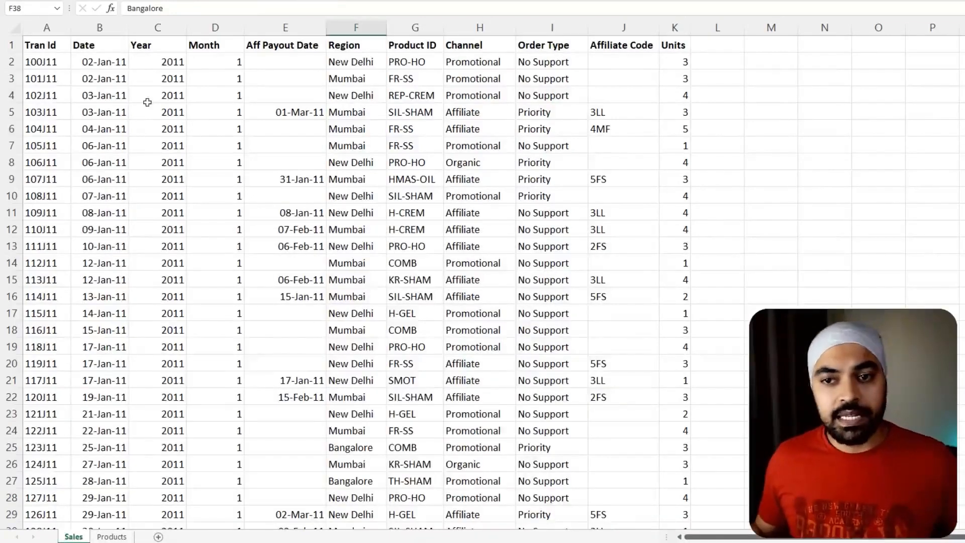
pyautogui.click(147, 98)
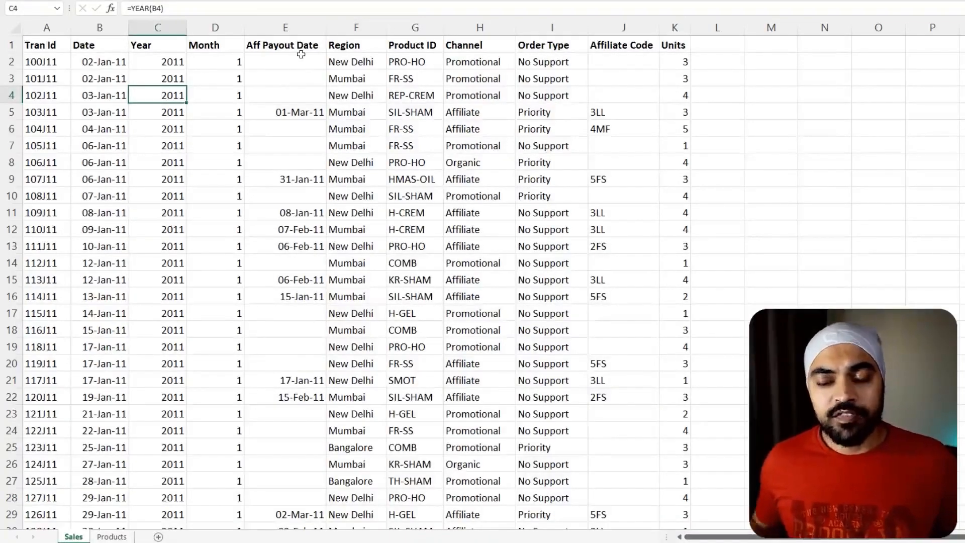
pyautogui.hotkey('alt', 'Tab')
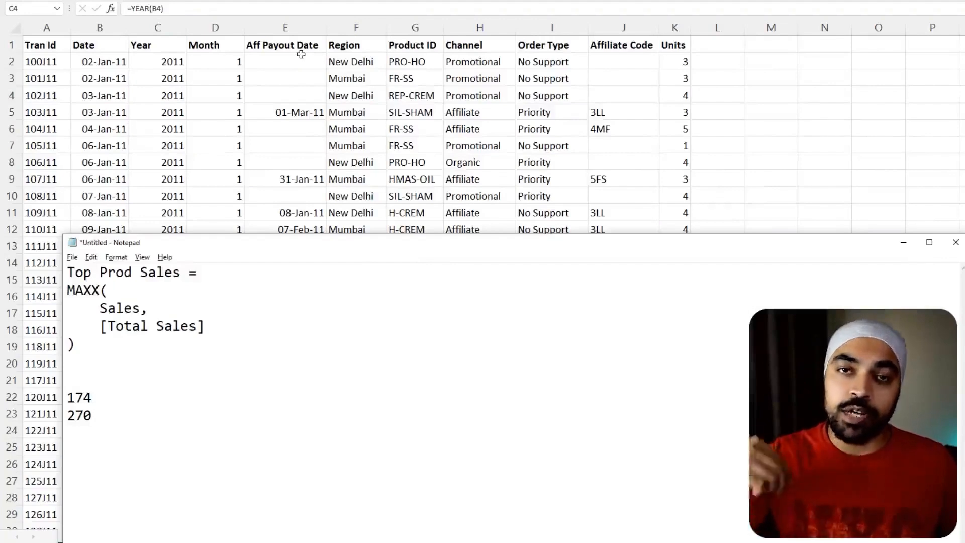
pyautogui.write('= ')
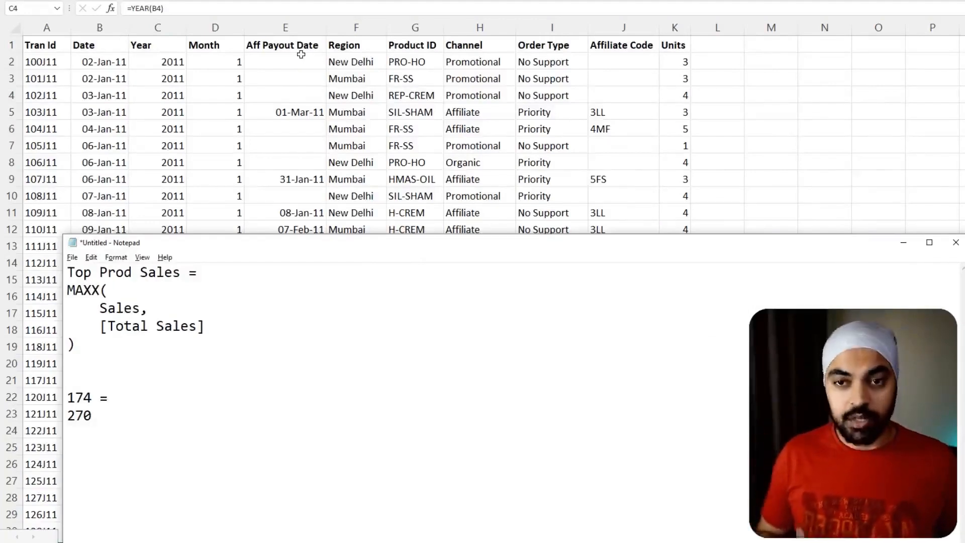
pyautogui.write('Jan ')
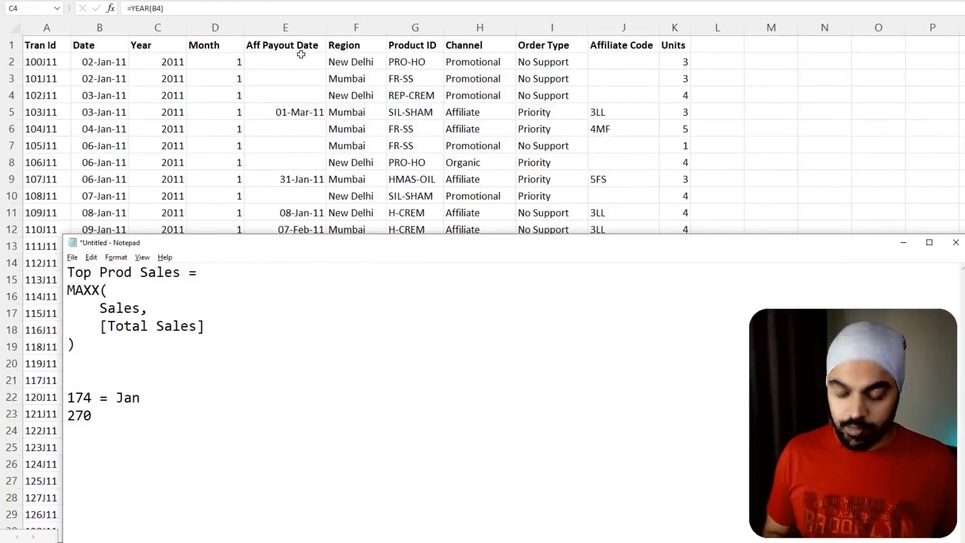
pyautogui.write(' 202')
pyautogui.press('BackSpace')
pyautogui.write('11')
pyautogui.press('Return')
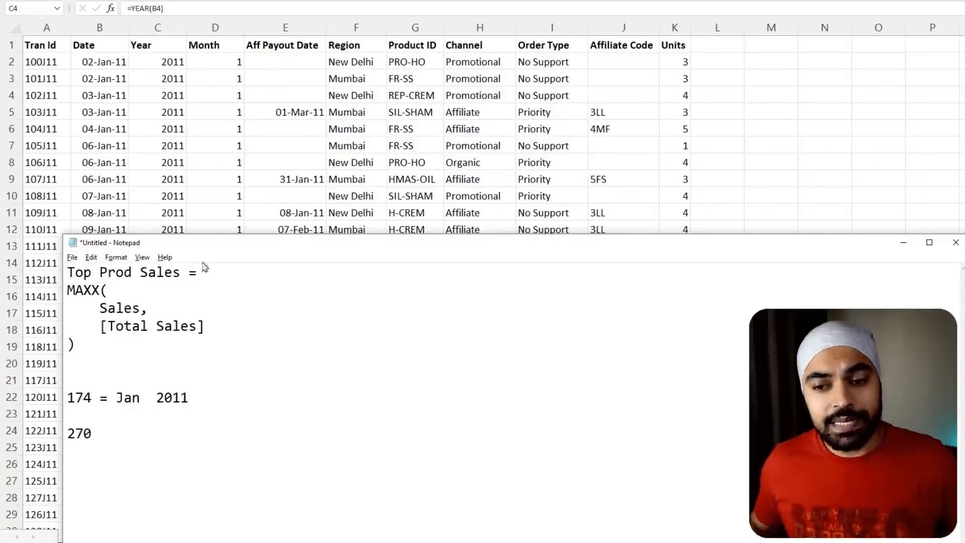
# - Mark the Sales table and [Total Sales] arguments in the MAXX formula with screen annotations and clear them
pyautogui.moveTo(92, 301)
pyautogui.mouseDown()
pyautogui.moveTo(145, 317)
pyautogui.moveTo(125, 285)
pyautogui.moveTo(135, 186)
pyautogui.moveTo(142, 192)
pyautogui.mouseUp()
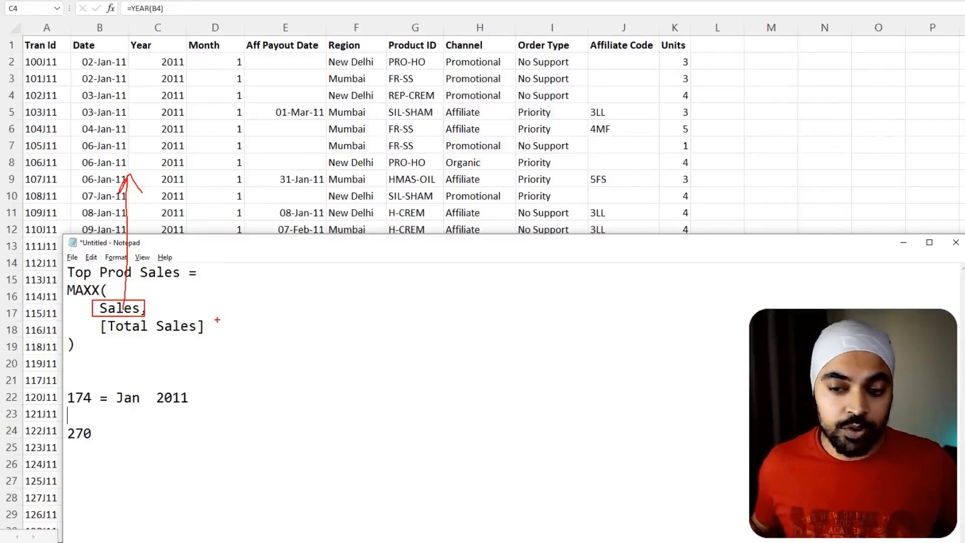
pyautogui.moveTo(177, 313)
pyautogui.mouseDown()
pyautogui.moveTo(217, 316)
pyautogui.moveTo(97, 315)
pyautogui.moveTo(173, 339)
pyautogui.moveTo(215, 313)
pyautogui.mouseUp()
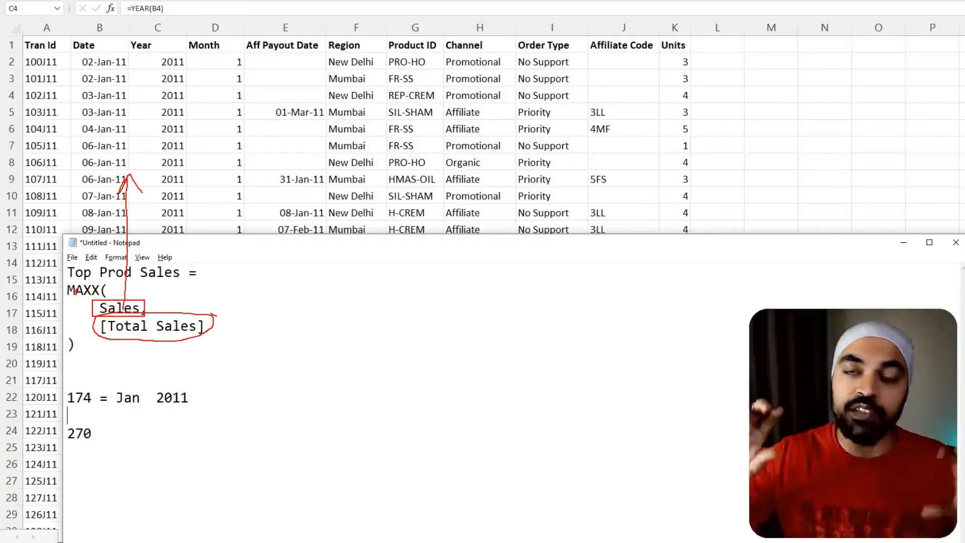
pyautogui.press('Escape')
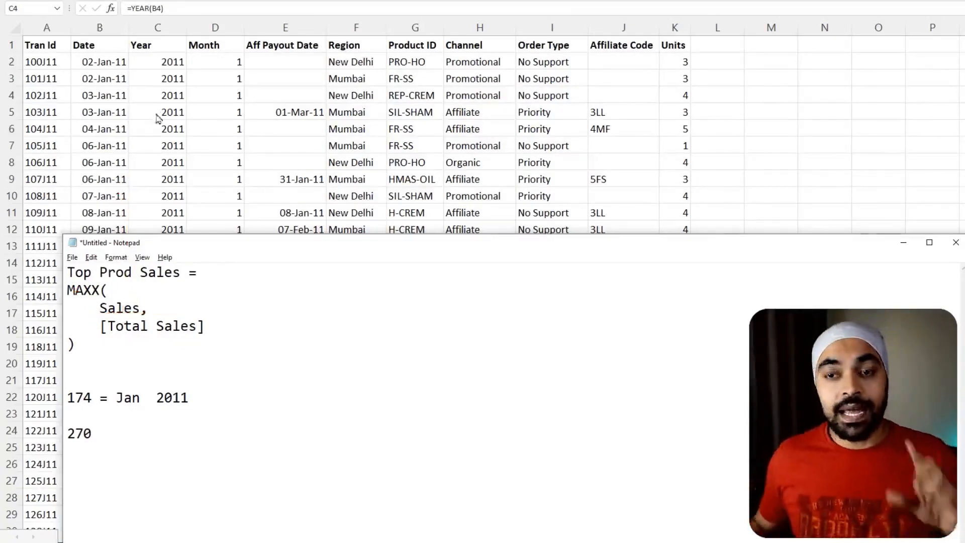
# - Filter the Excel Sales sheet to year 2011 and month 1, and remove the filters again
pyautogui.hotkey('alt', 'Tab')
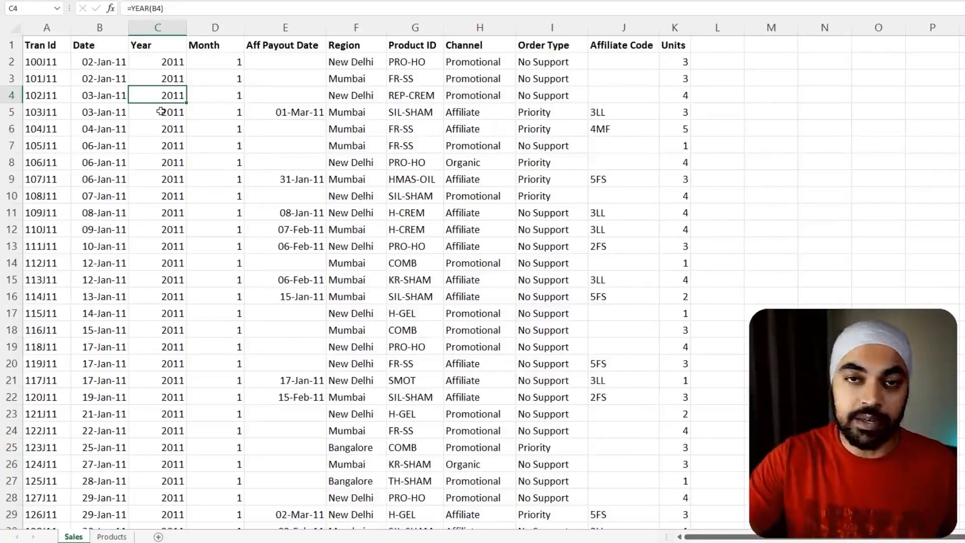
pyautogui.hotkey('ctrl', 'shift', 'l')
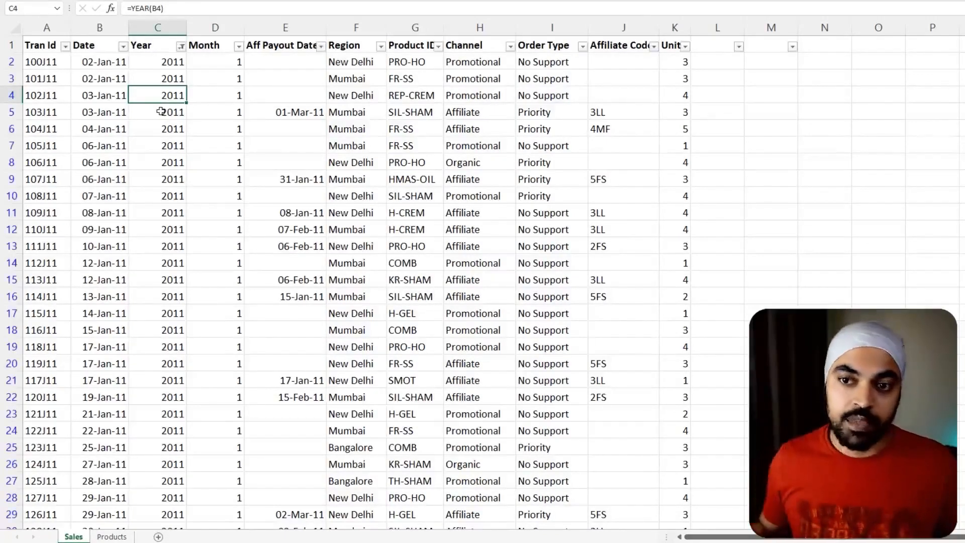
pyautogui.click(239, 60)
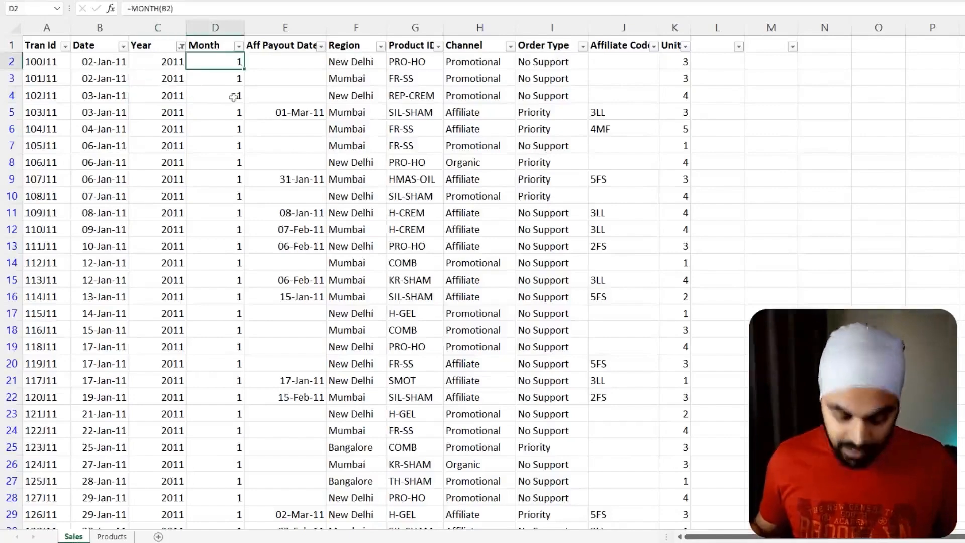
pyautogui.hotkey('ctrl', 'Down')
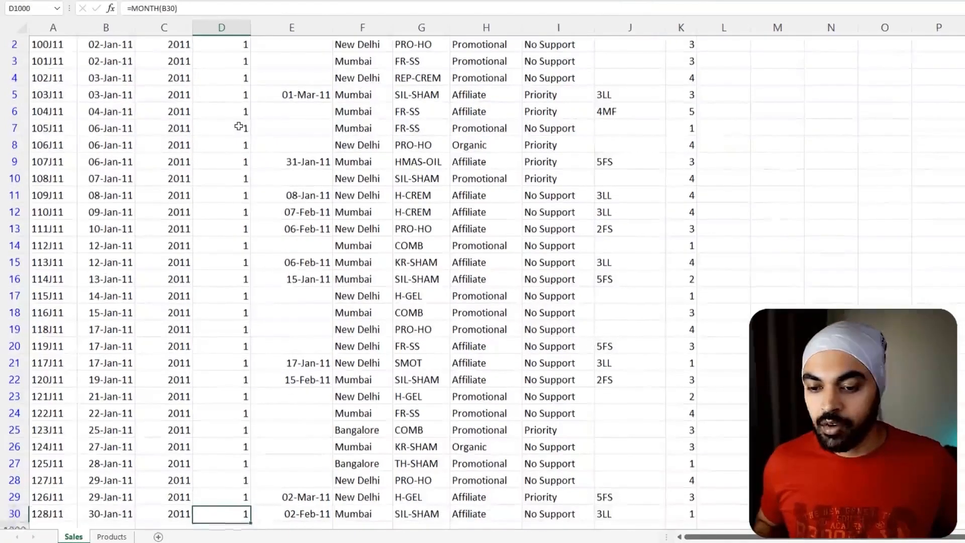
pyautogui.scroll(-2, 246, 127)
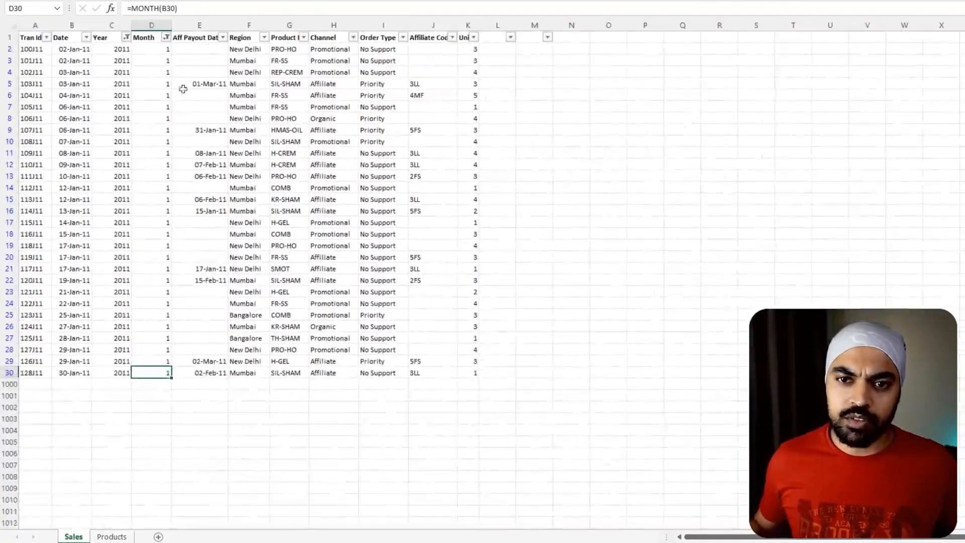
pyautogui.scroll(1, 167, 145)
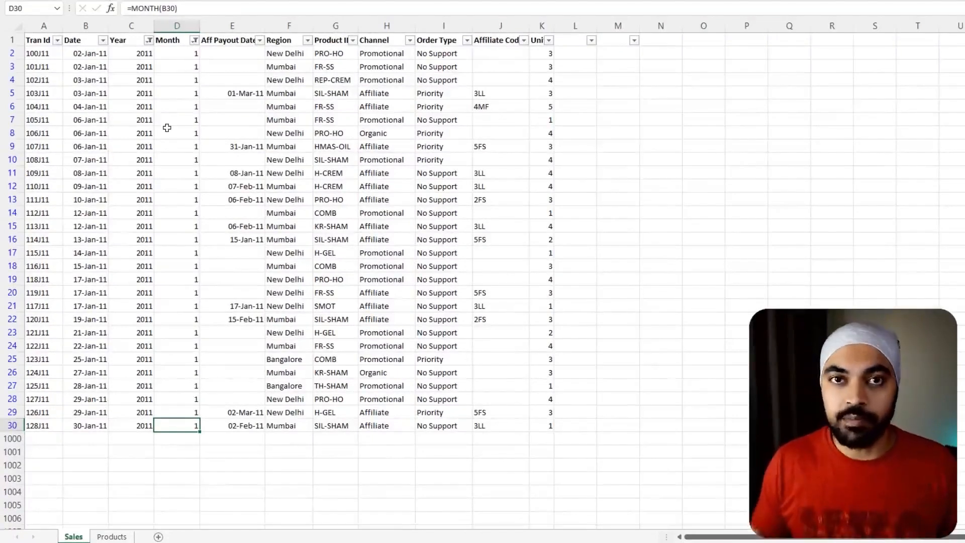
pyautogui.hotkey('ctrl', 'shift', 'l')
# - Copy the price VLOOKUP formula from L31 and paste it down column L through row 999
pyautogui.hotkey('ctrl', 'Up')
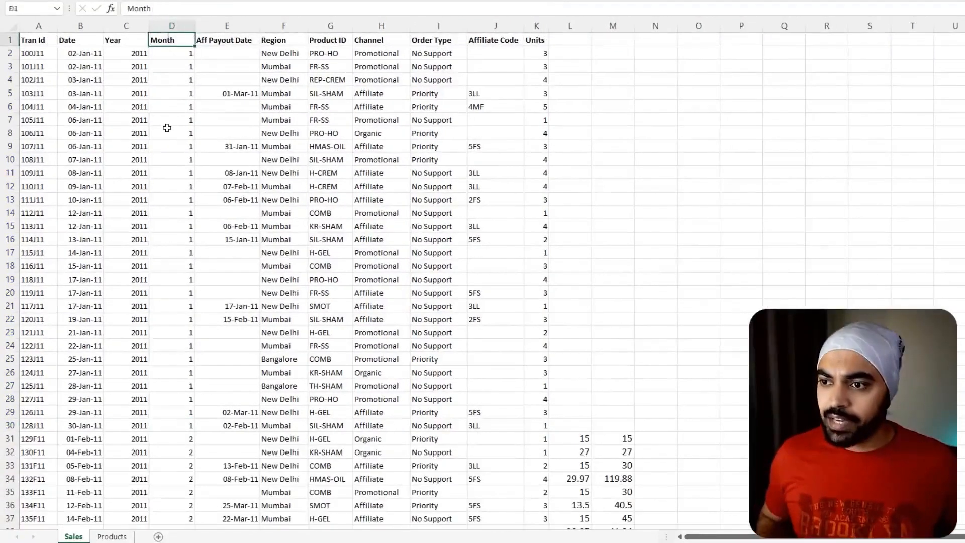
pyautogui.press('Right')
pyautogui.press('Right')
pyautogui.press('Right')
pyautogui.press('Right')
pyautogui.press('Right')
pyautogui.press('Right')
pyautogui.press('Right')
pyautogui.press('Down')
pyautogui.press('Right')
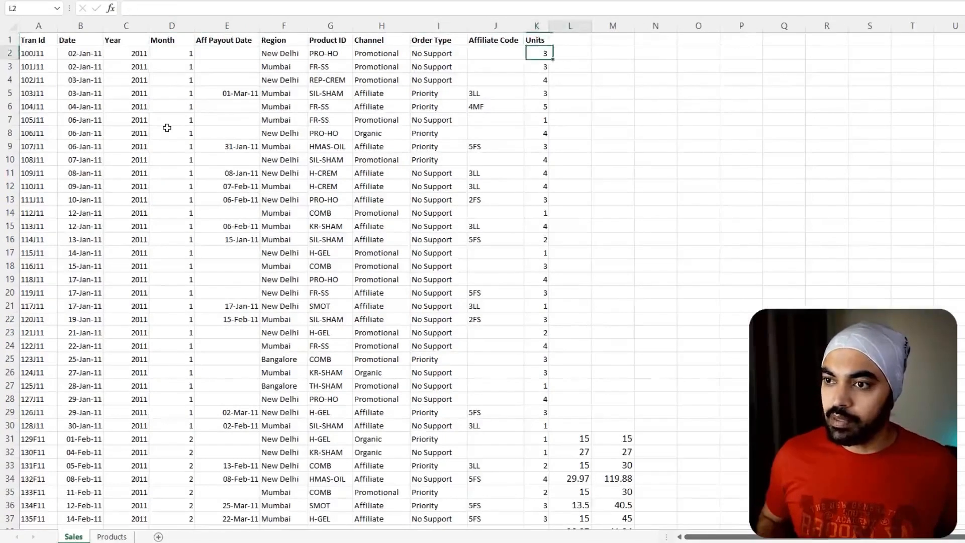
pyautogui.hotkey('ctrl', 'Down')
pyautogui.hotkey('ctrl', 'c')
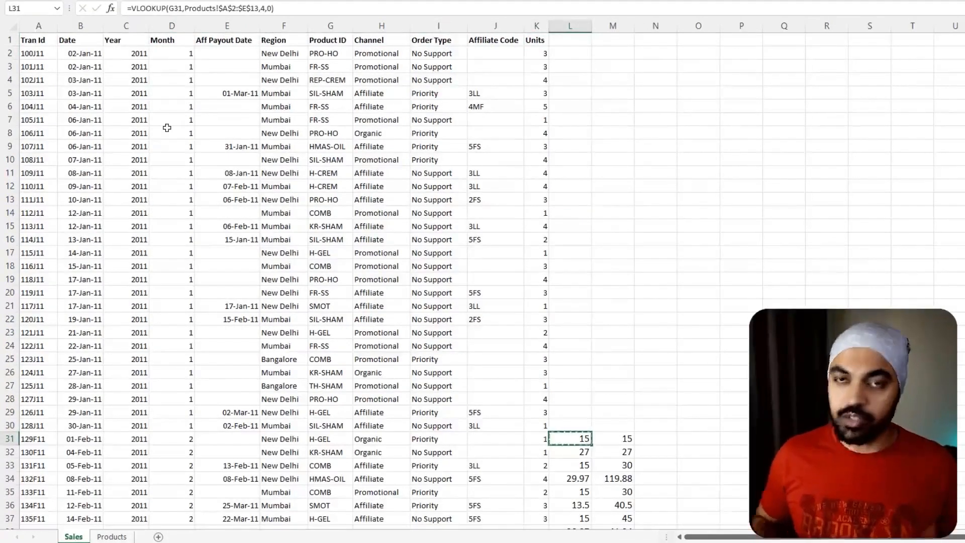
pyautogui.press('Left')
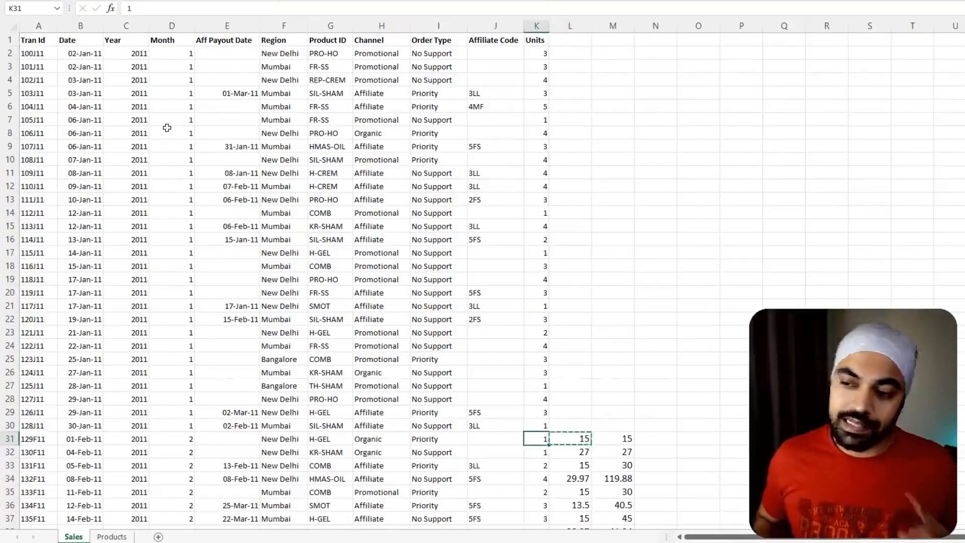
pyautogui.hotkey('ctrl', 'Up')
pyautogui.press('Down')
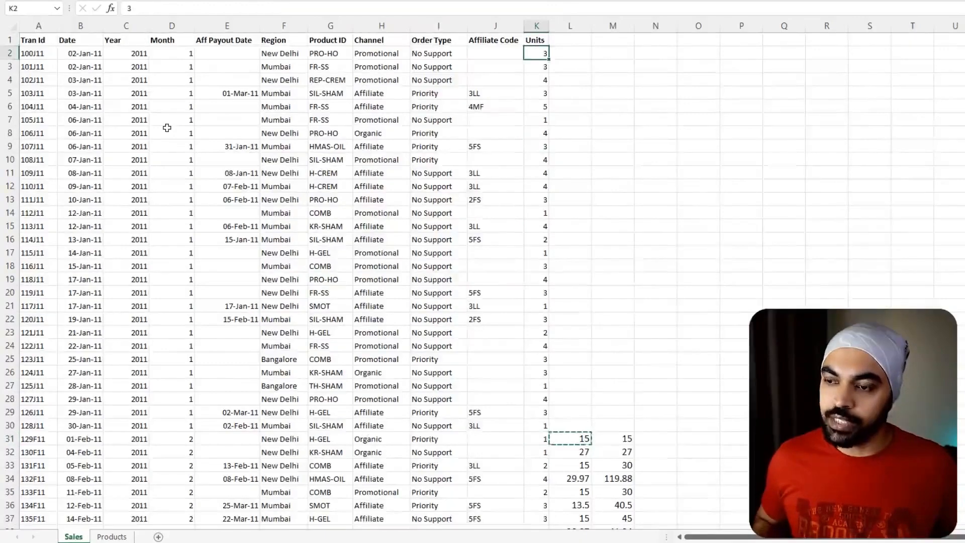
pyautogui.hotkey('ctrl', 'Down')
pyautogui.press('Right')
pyautogui.hotkey('ctrl', 'shift', 'Up')
pyautogui.hotkey('ctrl', 'v')
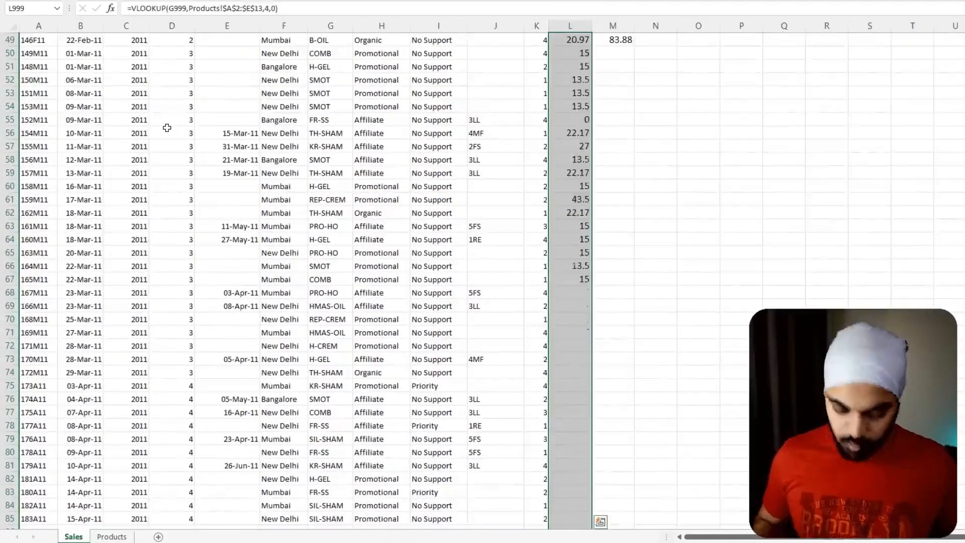
# - Paste the price VLOOKUP formula into the empty January rows above L31, starting from L2
pyautogui.hotkey('ctrl', 'Up')
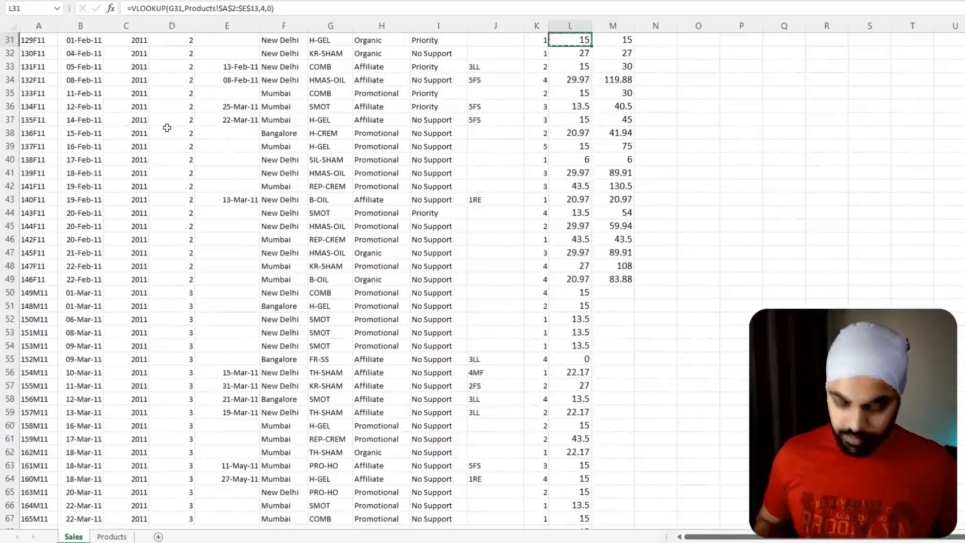
pyautogui.hotkey('ctrl', 'shift', 'Up')
pyautogui.hotkey('ctrl', 'v')
# - Copy the price-times-units formula from M31 into the empty rows above it, M2 to M30
pyautogui.press('Right')
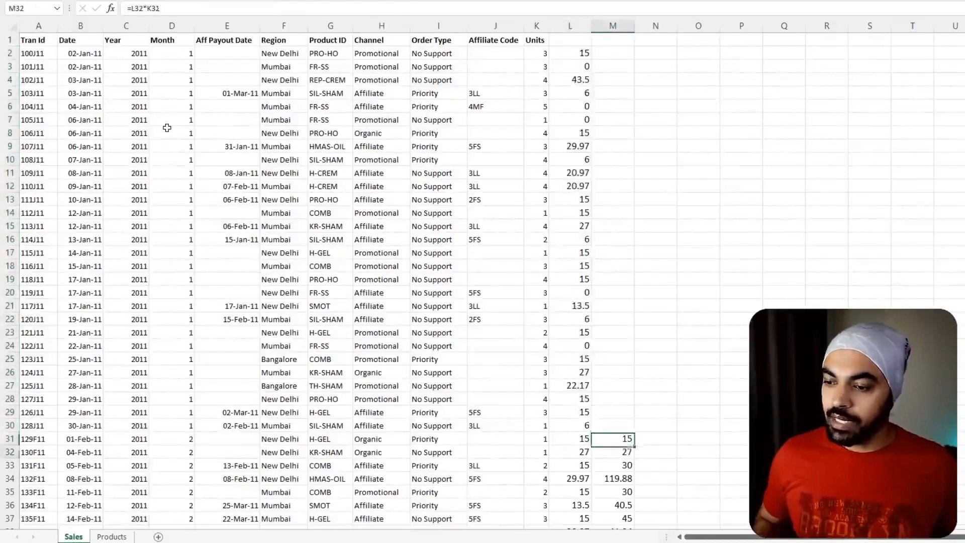
pyautogui.hotkey('ctrl', 'c')
pyautogui.hotkey('ctrl', 'shift', 'Up')
pyautogui.hotkey('shift', 'Down')
pyautogui.hotkey('ctrl', 'v')
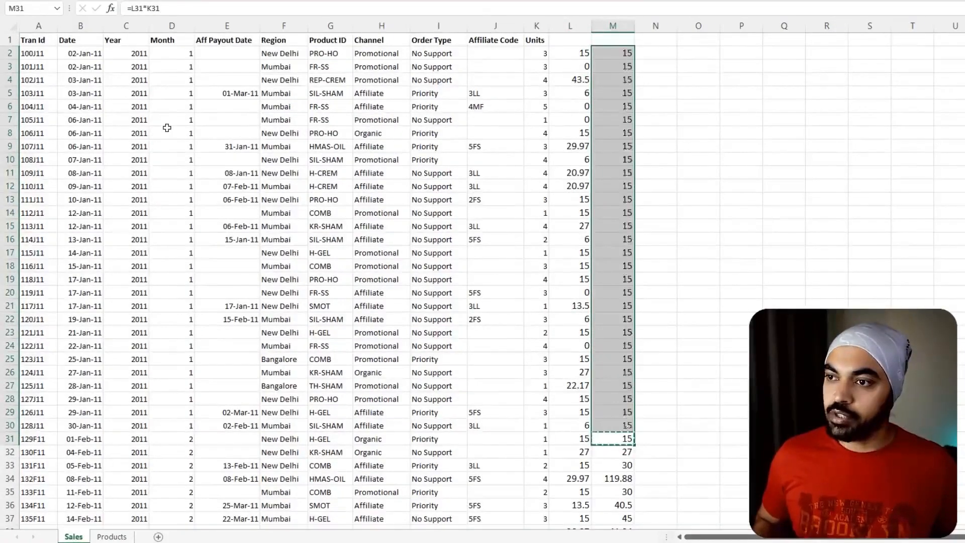
# - Fill the price-times-units formula in column M down through row 999
pyautogui.hotkey('ctrl', 'Down')
pyautogui.press('Left')
pyautogui.hotkey('ctrl', 'Down')
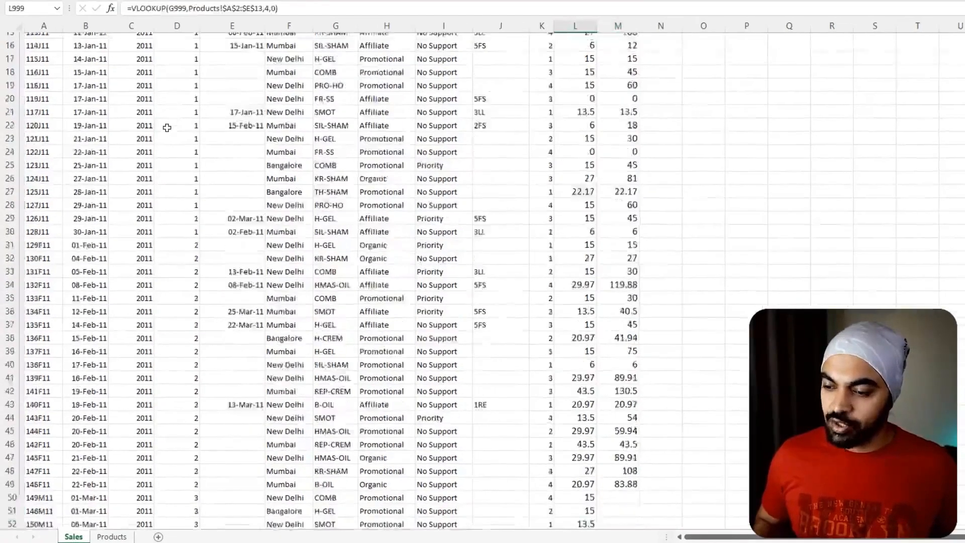
pyautogui.press('Right')
pyautogui.hotkey('ctrl', 'shift', 'Up')
pyautogui.hotkey('ctrl', 'd')
pyautogui.hotkey('ctrl', 'Up')
pyautogui.press('Down')
pyautogui.press('Left')
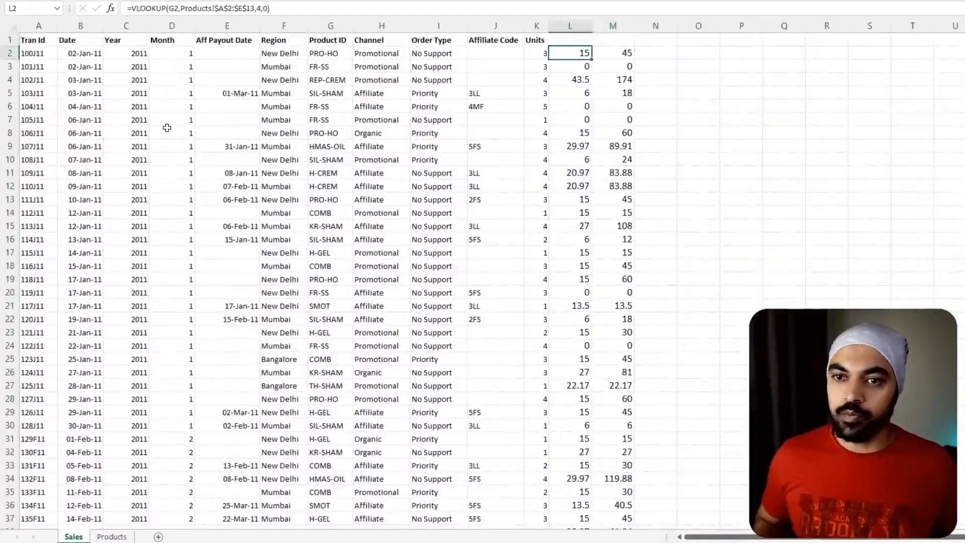
pyautogui.press('Left')
pyautogui.press('Left')
pyautogui.press('Left')
pyautogui.press('Left')
pyautogui.press('Left')
# - Add the headings Price Vlookup in L1 and Sales Value in M1
pyautogui.press('Left')
pyautogui.press('Left')
pyautogui.press('Right')
pyautogui.press('Right')
pyautogui.press('Right')
pyautogui.press('Right')
pyautogui.press('Right')
pyautogui.press('Right')
pyautogui.press('Right')
pyautogui.press('Right')
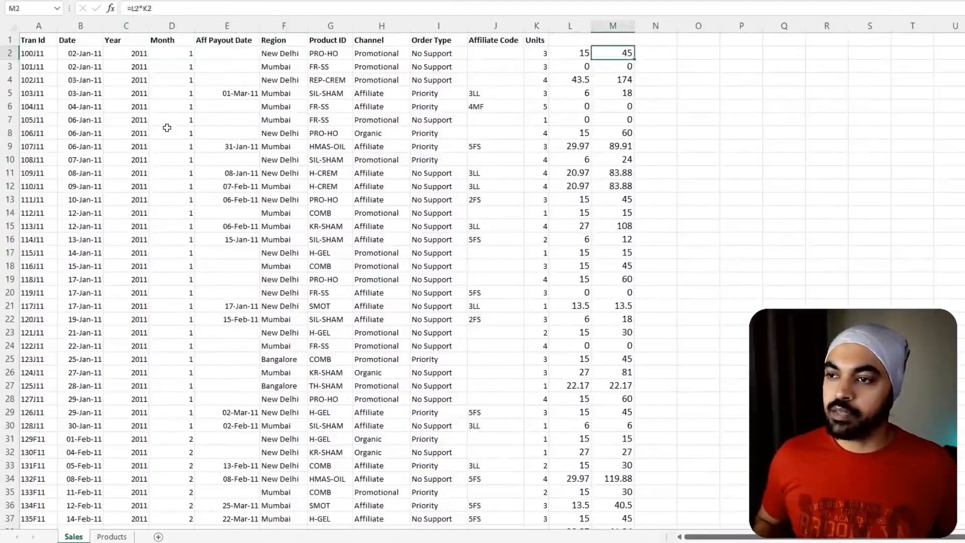
pyautogui.press('Up')
pyautogui.press('Left')
pyautogui.press('F2')
pyautogui.write('Price Vlookup')
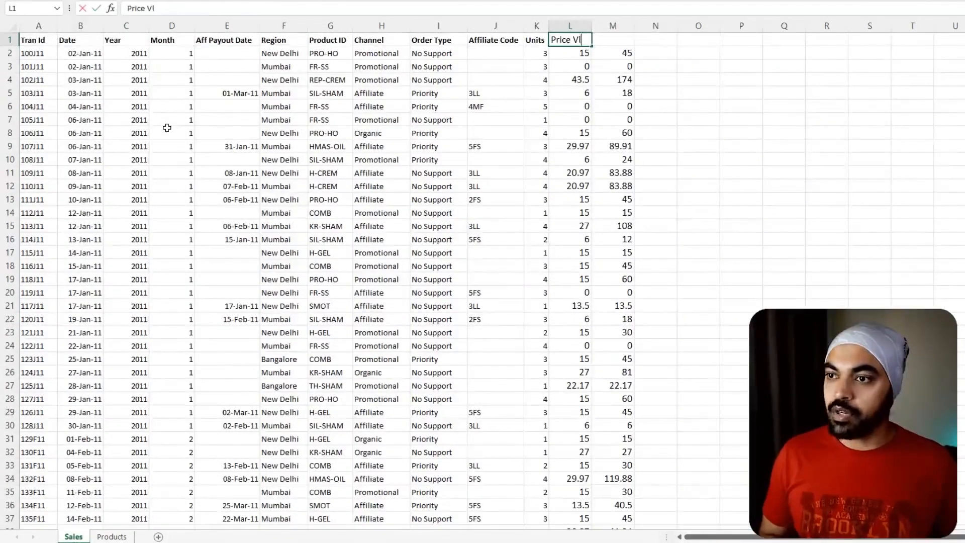
pyautogui.press('Tab')
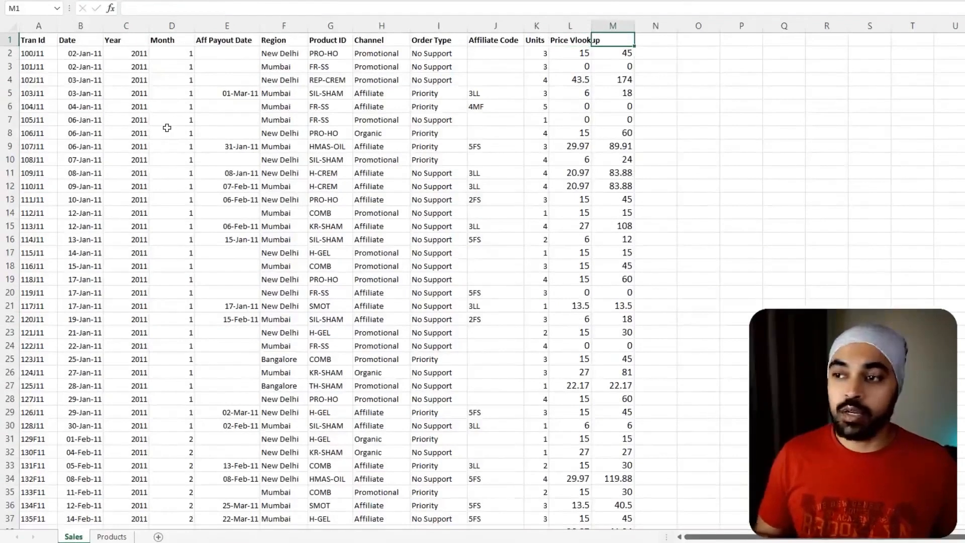
pyautogui.write('Sales Value')
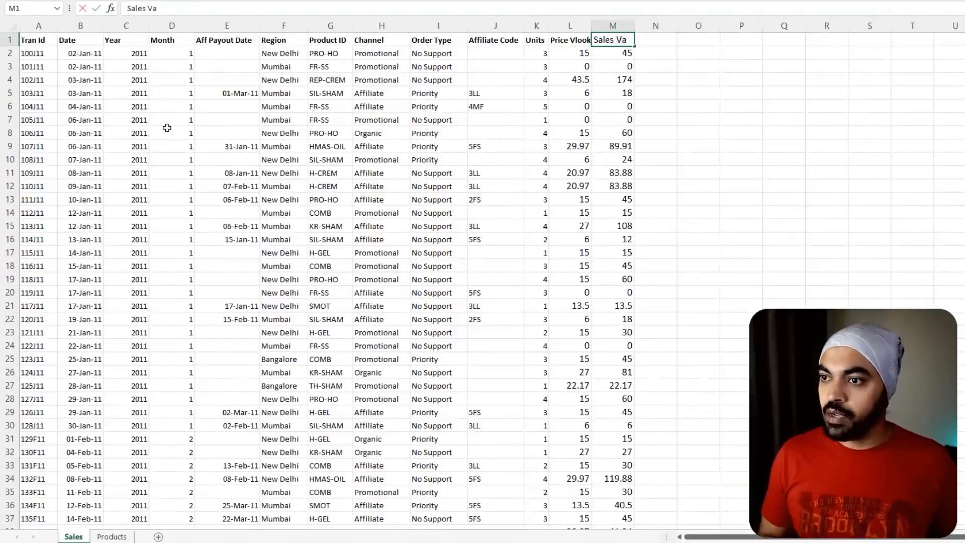
pyautogui.press('Return')
# - Filter the Sales sheet, including the new Price Vlookup and Sales Value columns, to year 2011 and month 1
pyautogui.press('Left')
pyautogui.press('Left')
pyautogui.press('Left')
pyautogui.press('Left')
pyautogui.press('Left')
pyautogui.press('Left')
pyautogui.press('Left')
pyautogui.press('Left')
pyautogui.press('Left')
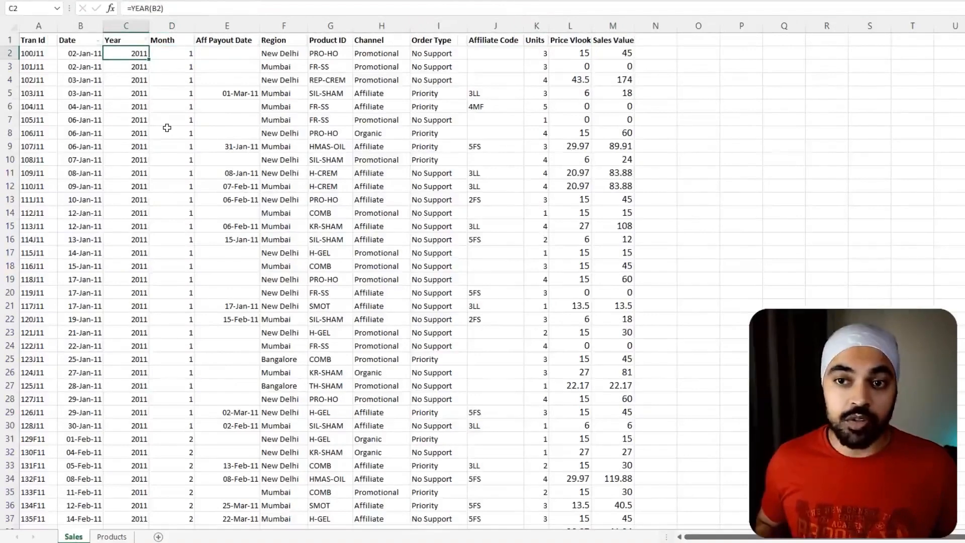
pyautogui.hotkey('ctrl', 'shift', 'l')
pyautogui.press('Right')
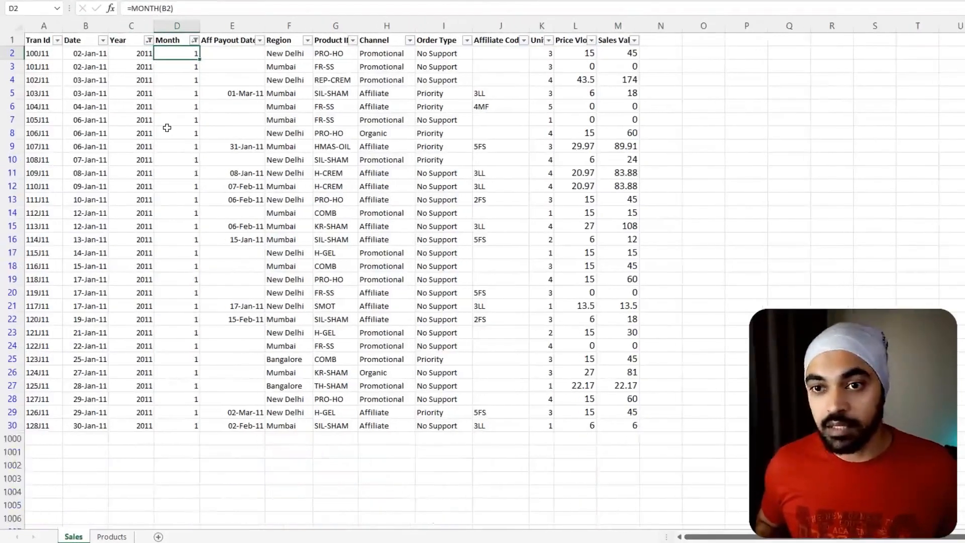
pyautogui.click(273, 184)
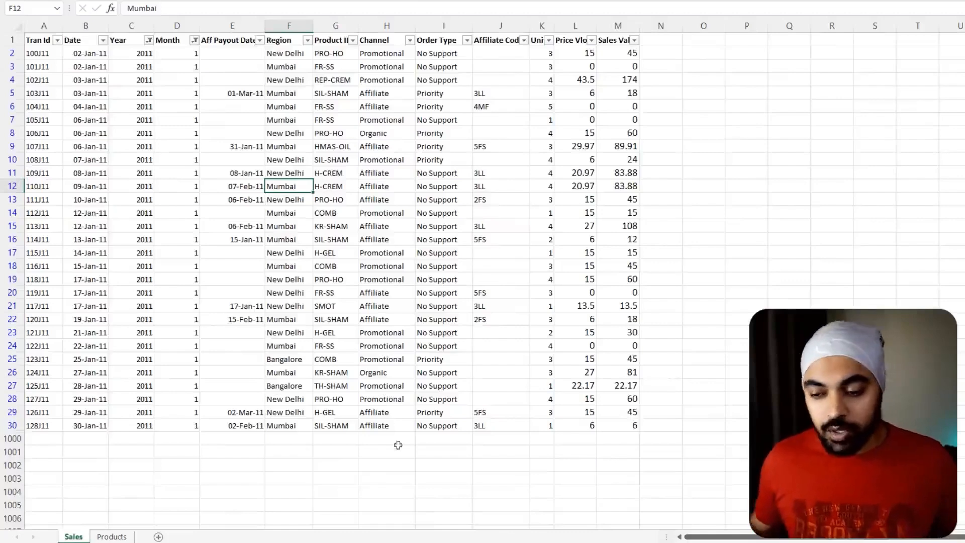
# - Switch to the Notepad formula, enlarge its text, and outline the Sales table argument with a screen annotation
pyautogui.click(421, 542)
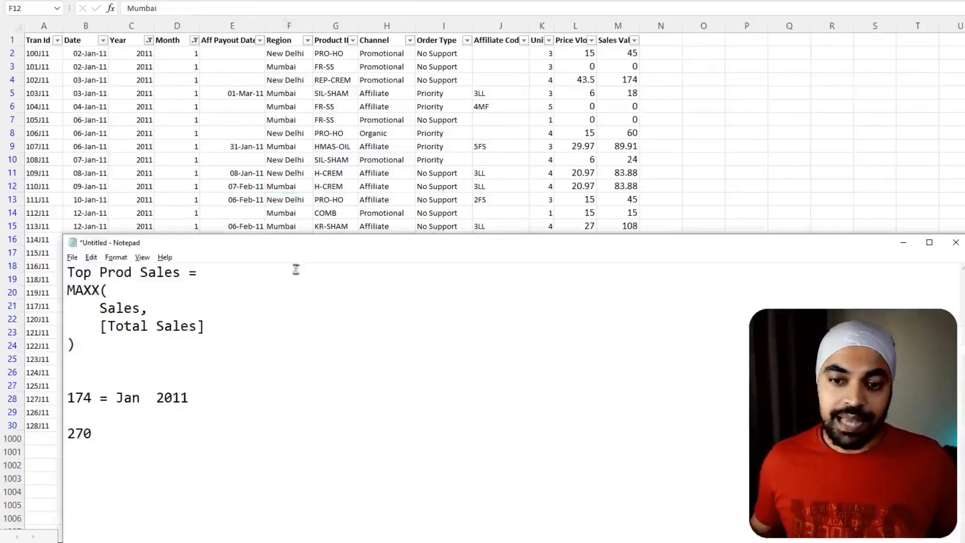
pyautogui.scroll(10, 241, 344)
pyautogui.moveTo(128, 332); pyautogui.dragTo(242, 378)
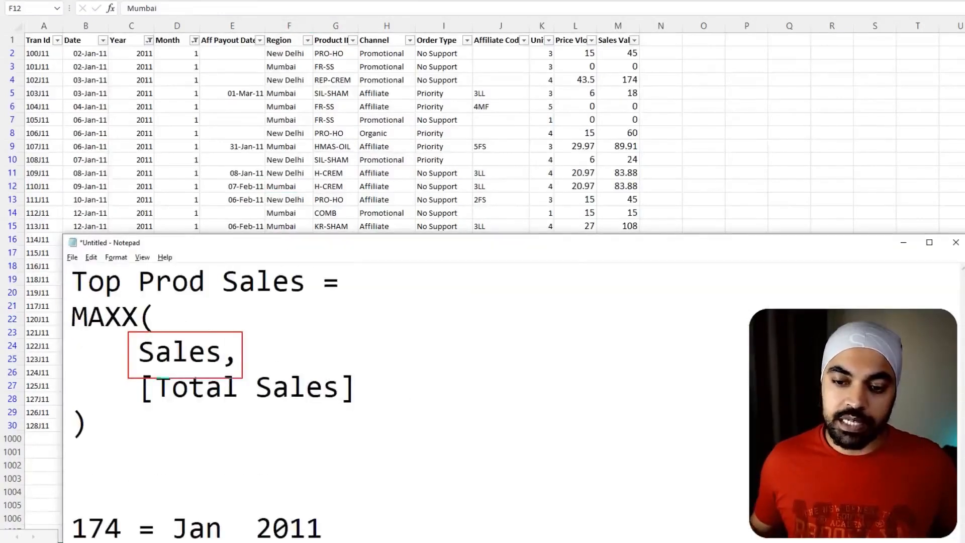
# - Annotate how the Sales argument points to the sheet's rows, marking the first rows, the [Total Sales] expression and the first Sales Value
pyautogui.moveTo(205, 342)
pyautogui.mouseDown()
pyautogui.moveTo(219, 221)
pyautogui.moveTo(231, 228)
pyautogui.mouseUp()
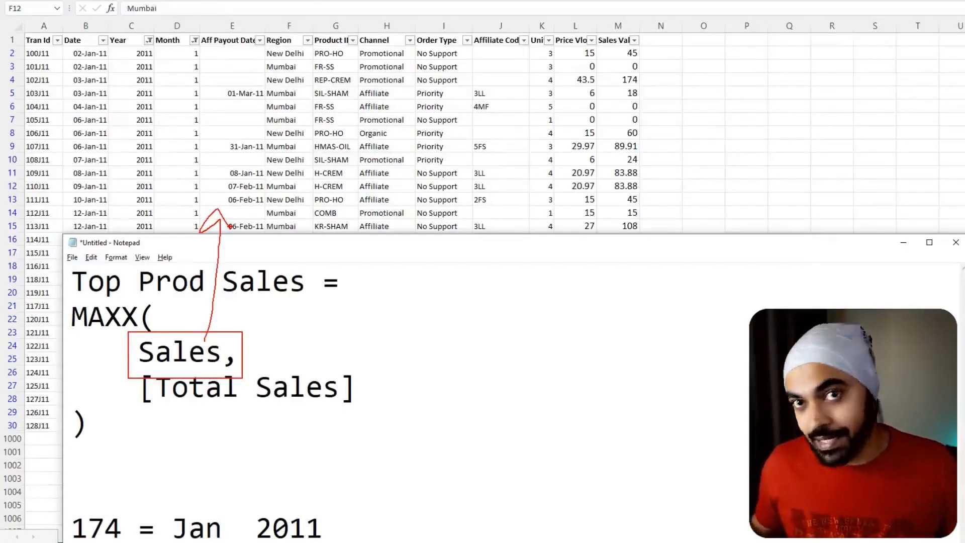
pyautogui.moveTo(7, 49)
pyautogui.mouseDown()
pyautogui.moveTo(31, 47)
pyautogui.moveTo(27, 63)
pyautogui.mouseUp()
pyautogui.moveTo(26, 59); pyautogui.dragTo(28, 72)
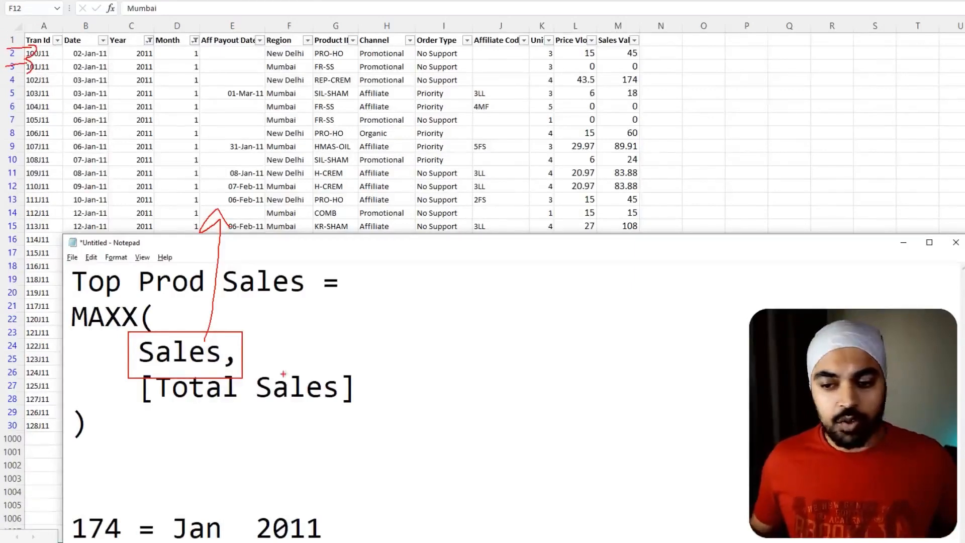
pyautogui.moveTo(357, 368)
pyautogui.mouseDown()
pyautogui.moveTo(291, 360)
pyautogui.moveTo(181, 423)
pyautogui.moveTo(301, 359)
pyautogui.mouseUp()
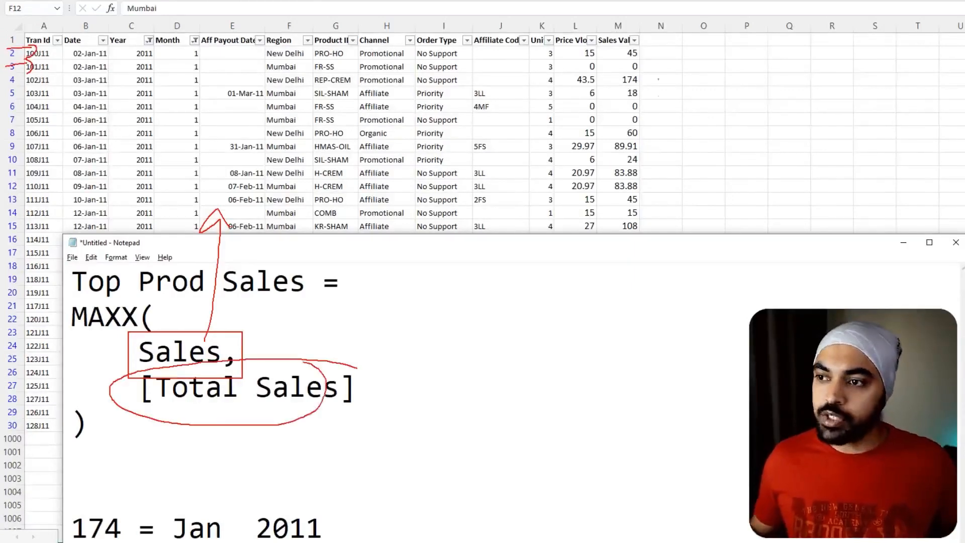
pyautogui.moveTo(642, 47); pyautogui.dragTo(660, 43)
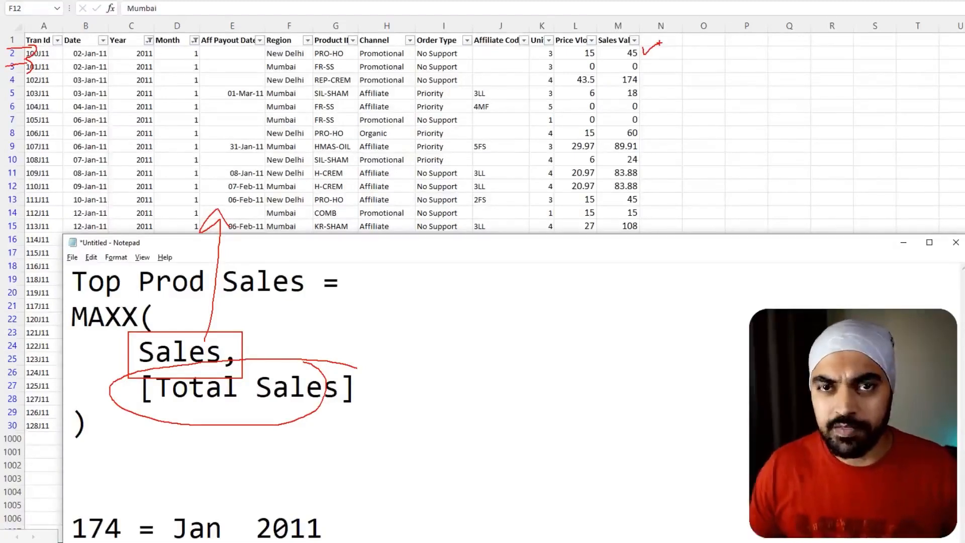
# - Clear the annotations, return to the Sales sheet and sort the Sales Value column from largest to smallest
pyautogui.press('Escape')
pyautogui.click(595, 135)
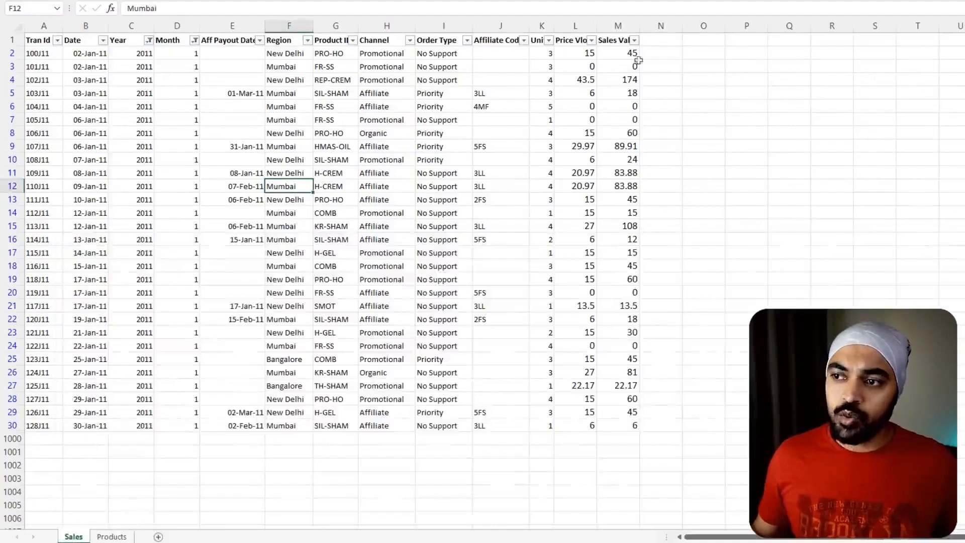
pyautogui.click(634, 41)
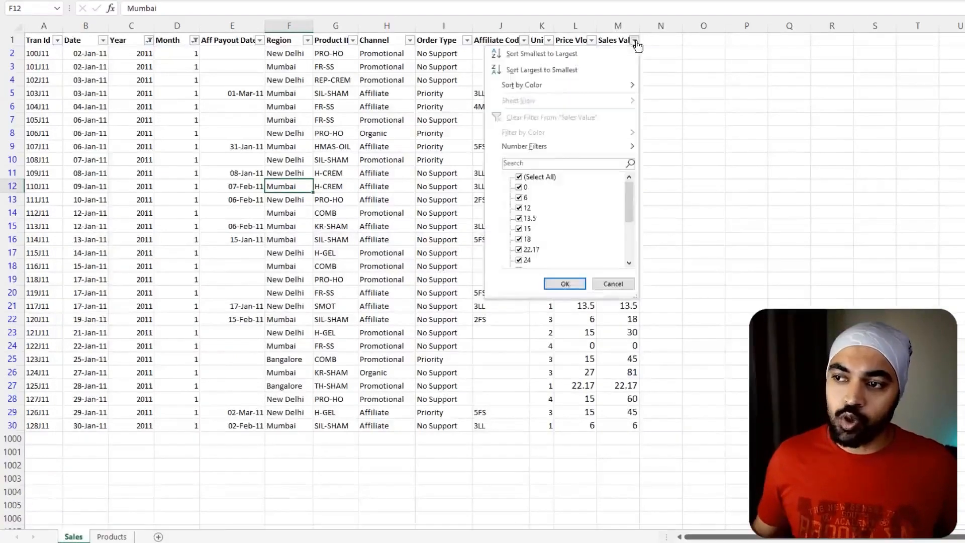
pyautogui.click(606, 70)
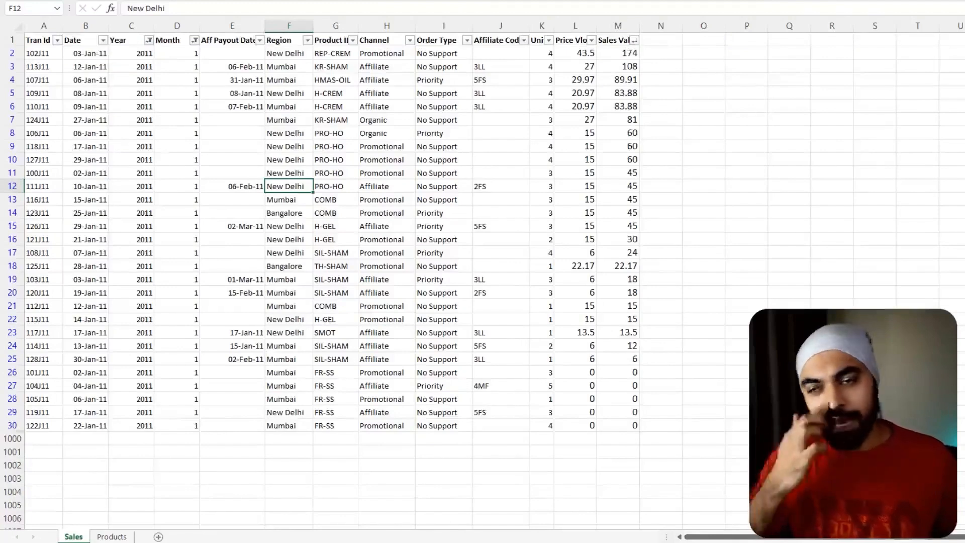
# - Bring back the Notepad formula, outline its Sales argument, and reposition the window to mark the 270 note
pyautogui.hotkey('alt', 'Tab')
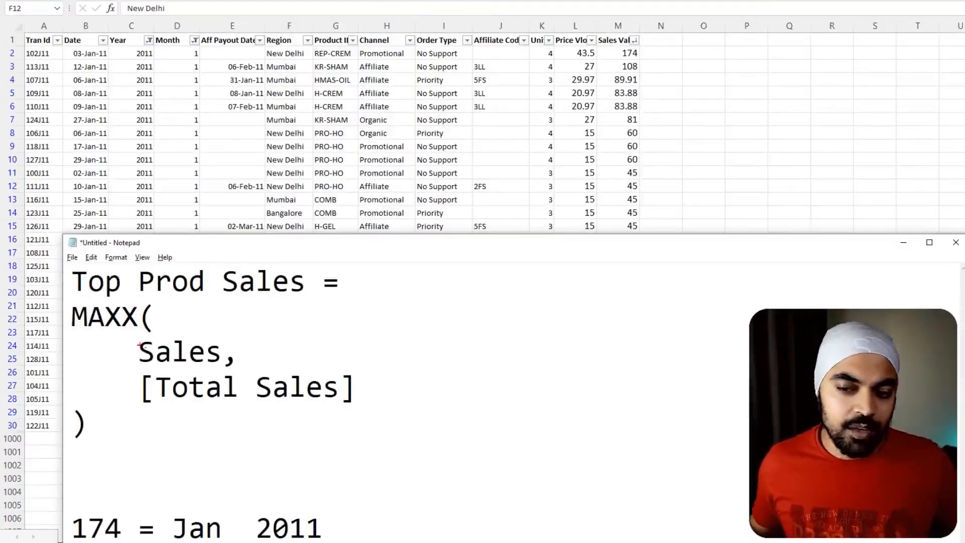
pyautogui.moveTo(134, 338); pyautogui.dragTo(226, 368)
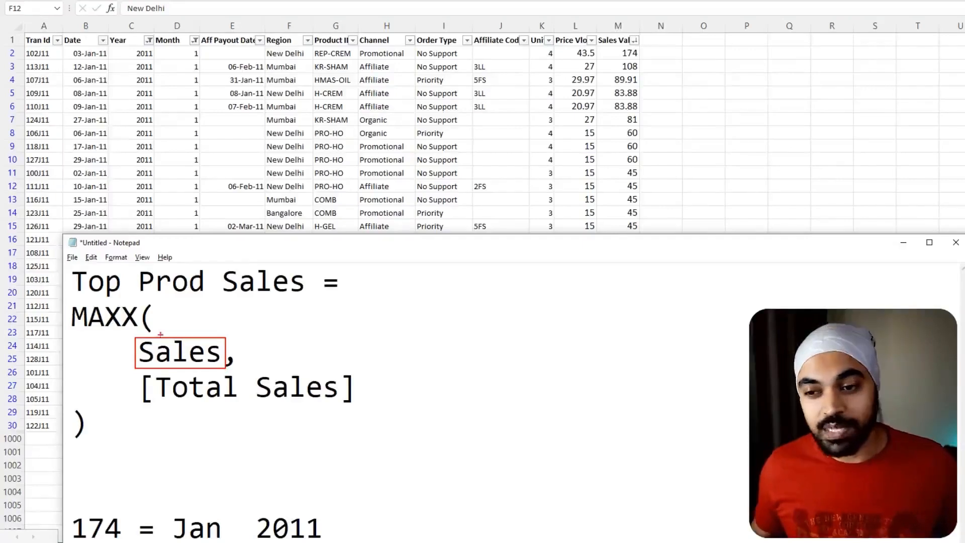
pyautogui.press('Escape')
pyautogui.moveTo(246, 245); pyautogui.dragTo(301, 111)
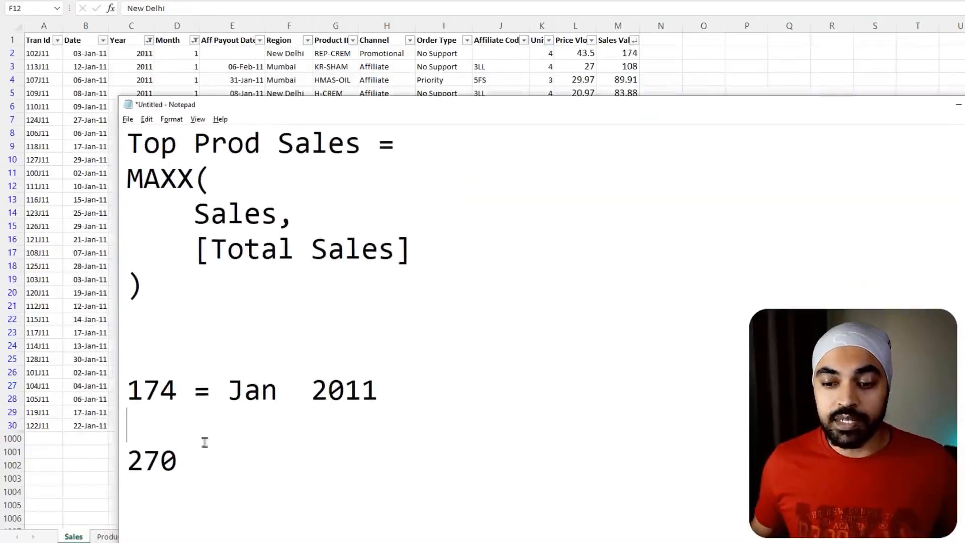
pyautogui.hotkey('ctrl', '2')
pyautogui.moveTo(184, 449)
pyautogui.mouseDown()
pyautogui.moveTo(182, 420)
pyautogui.moveTo(94, 423)
pyautogui.mouseUp()
pyautogui.press('Escape')
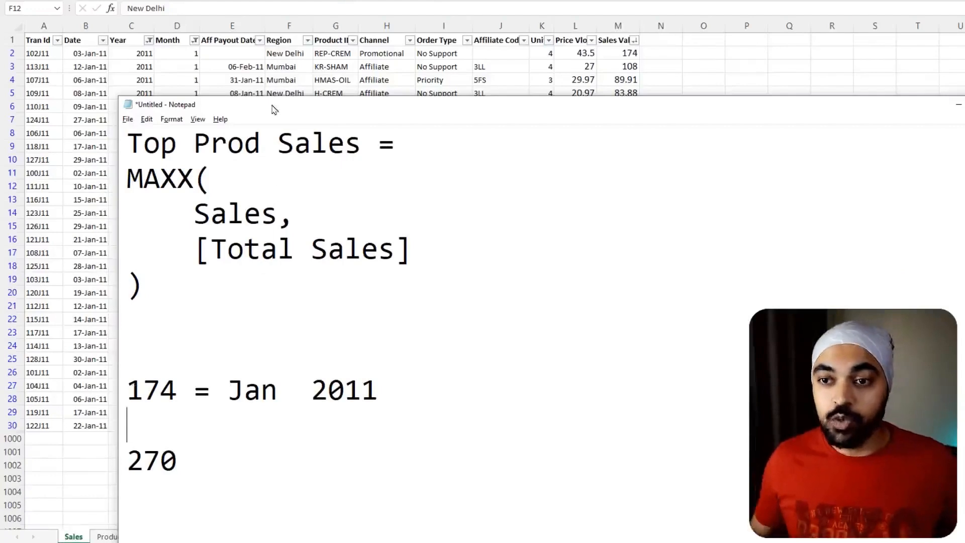
# - Uncover the filtered Sales rows behind Notepad and outline the whole table and its Product ID column with annotations
pyautogui.moveTo(274, 108); pyautogui.dragTo(267, 469)
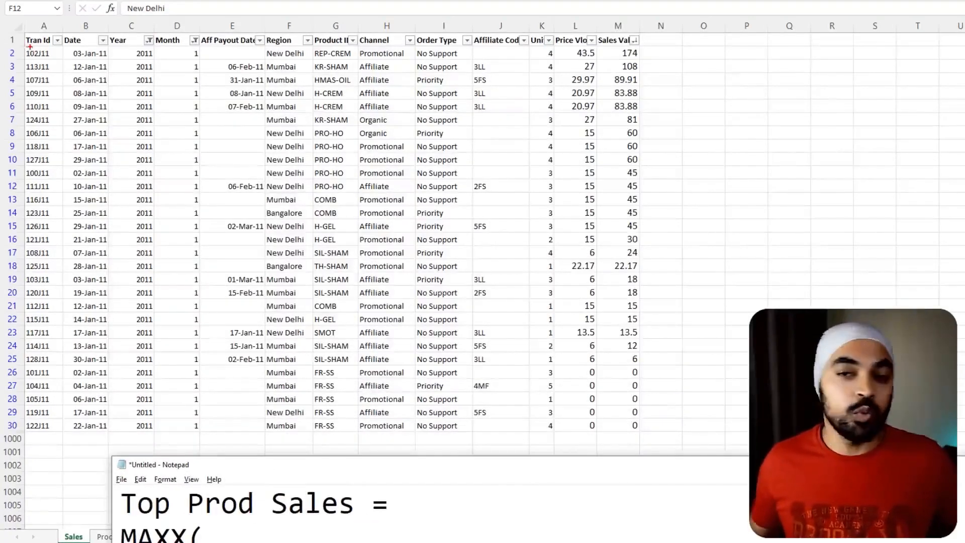
pyautogui.moveTo(14, 40)
pyautogui.mouseDown()
pyautogui.moveTo(571, 407)
pyautogui.moveTo(650, 432)
pyautogui.mouseUp()
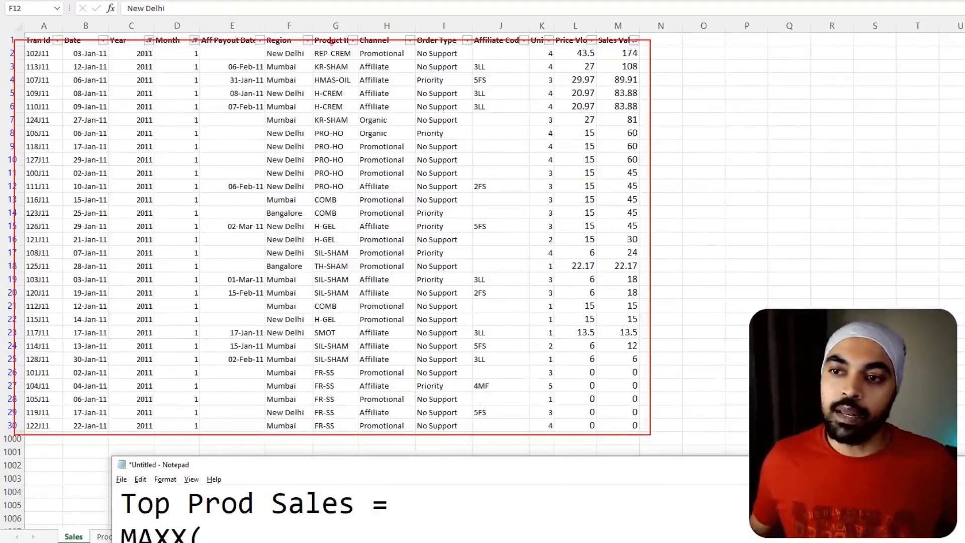
pyautogui.moveTo(337, 10)
pyautogui.mouseDown()
pyautogui.moveTo(352, 146)
pyautogui.moveTo(350, 430)
pyautogui.mouseUp()
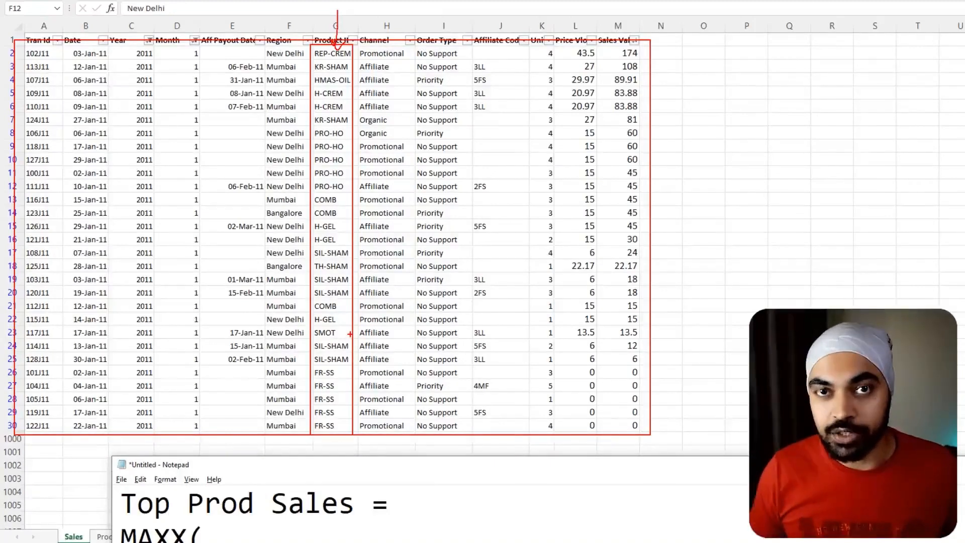
pyautogui.press('Escape')
# - Switch to the Power BI data model and circle the Calendar and Products tables with temporary annotations
pyautogui.hotkey('alt', 'Tab')
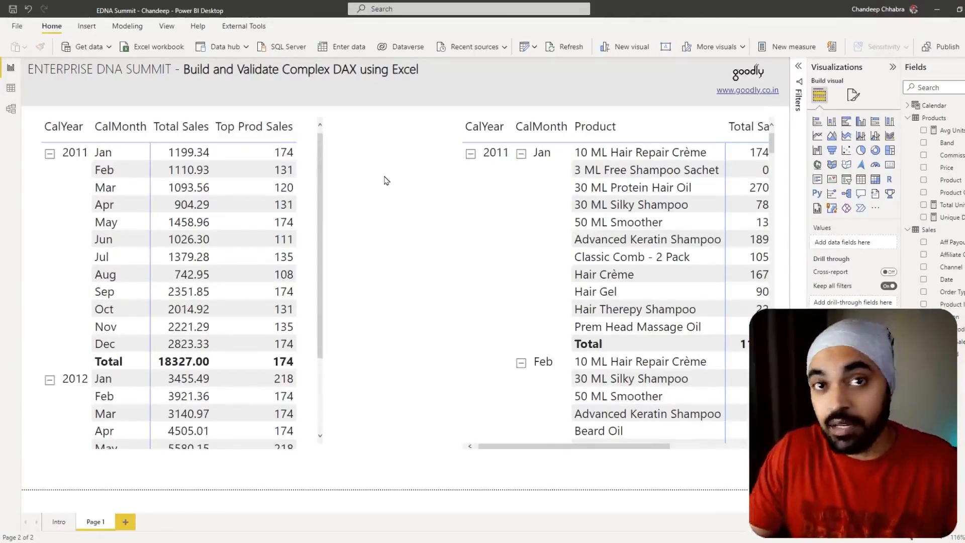
pyautogui.click(11, 109)
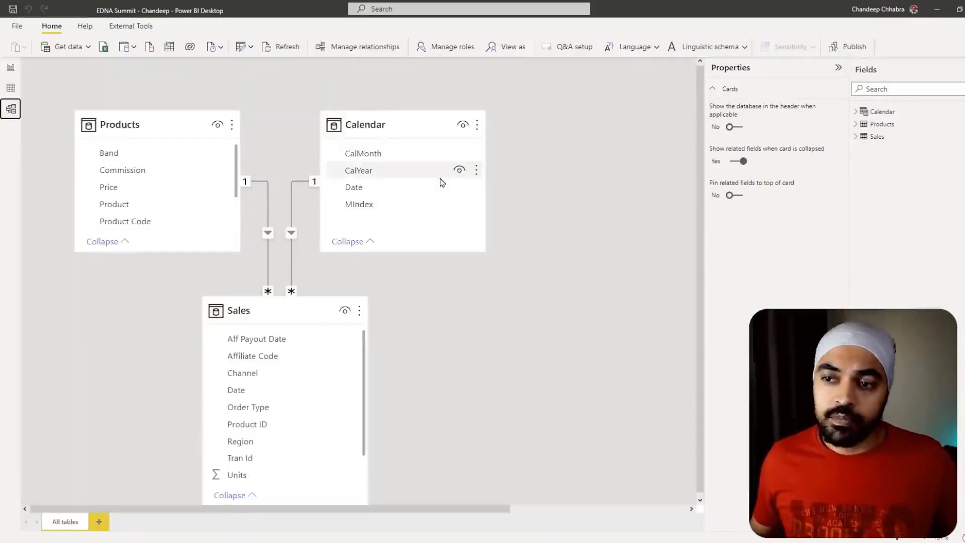
pyautogui.moveTo(407, 118)
pyautogui.mouseDown()
pyautogui.moveTo(313, 130)
pyautogui.moveTo(445, 201)
pyautogui.moveTo(407, 102)
pyautogui.mouseUp()
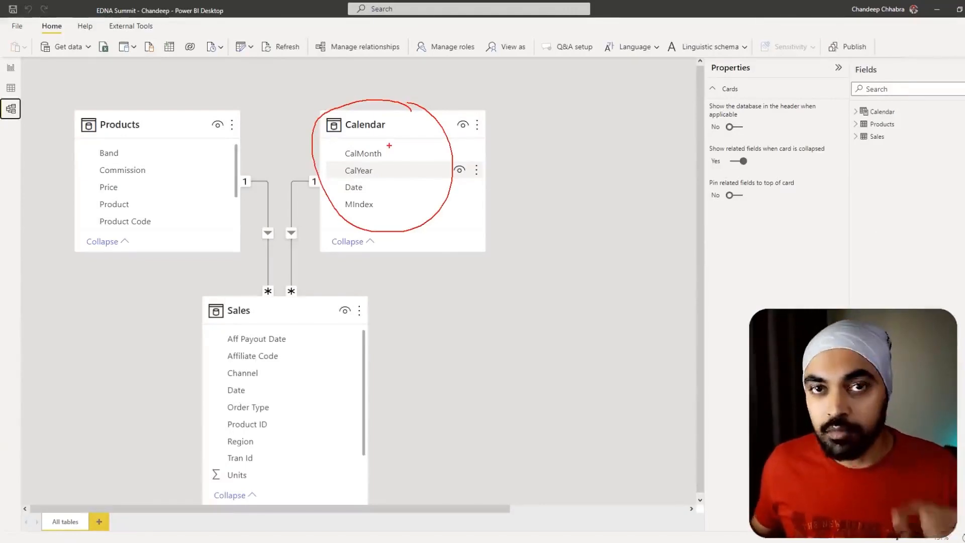
pyautogui.moveTo(147, 117)
pyautogui.mouseDown()
pyautogui.moveTo(93, 106)
pyautogui.moveTo(201, 175)
pyautogui.moveTo(84, 116)
pyautogui.mouseUp()
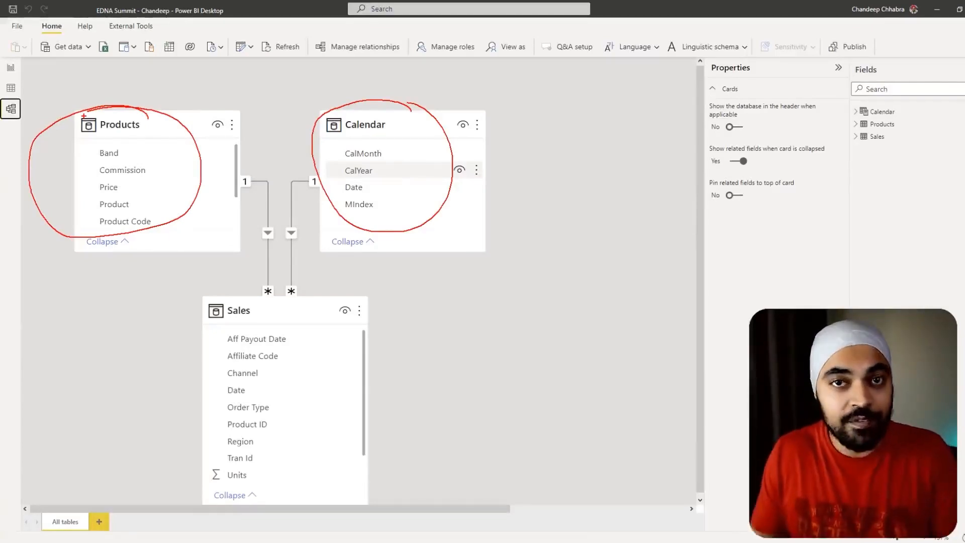
pyautogui.press('Escape')
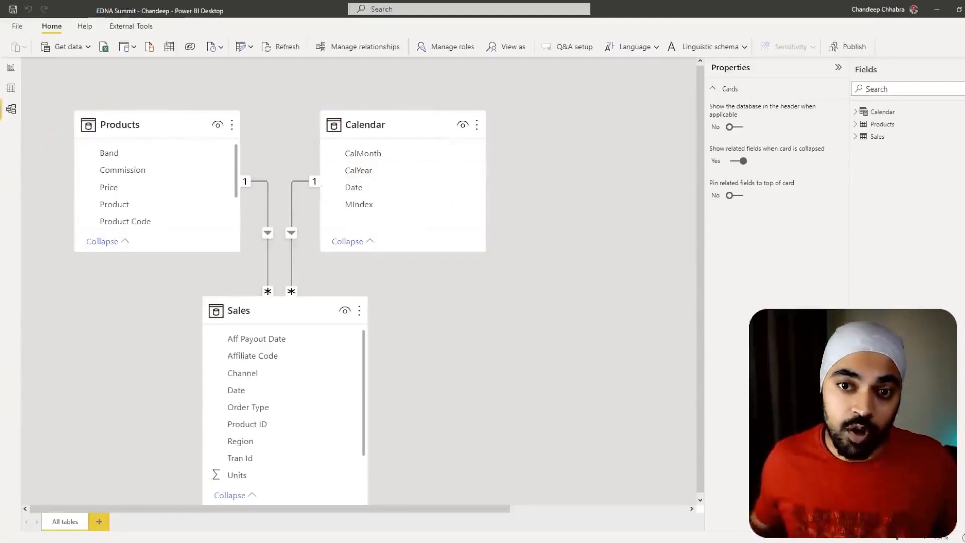
# - Back in the report, change the MAXX table argument of the Top Prod Sales measure from sales to Products and commit it
pyautogui.click(10, 68)
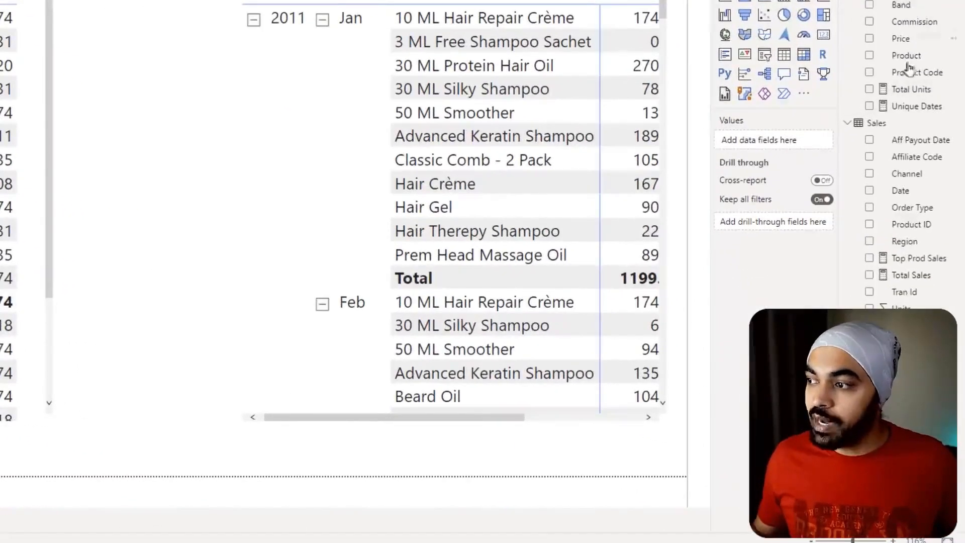
pyautogui.click(910, 258)
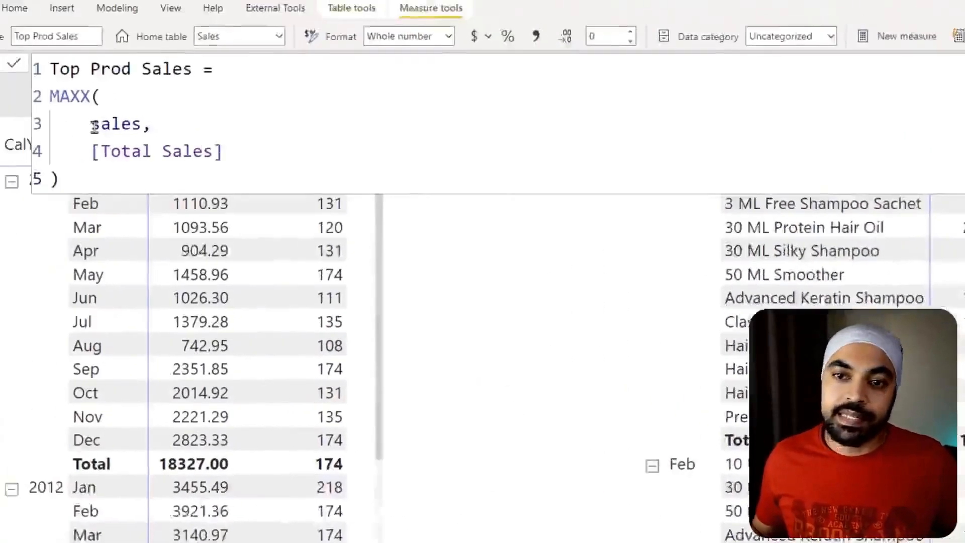
pyautogui.moveTo(94, 125); pyautogui.dragTo(127, 123)
pyautogui.moveTo(182, 151); pyautogui.dragTo(146, 151)
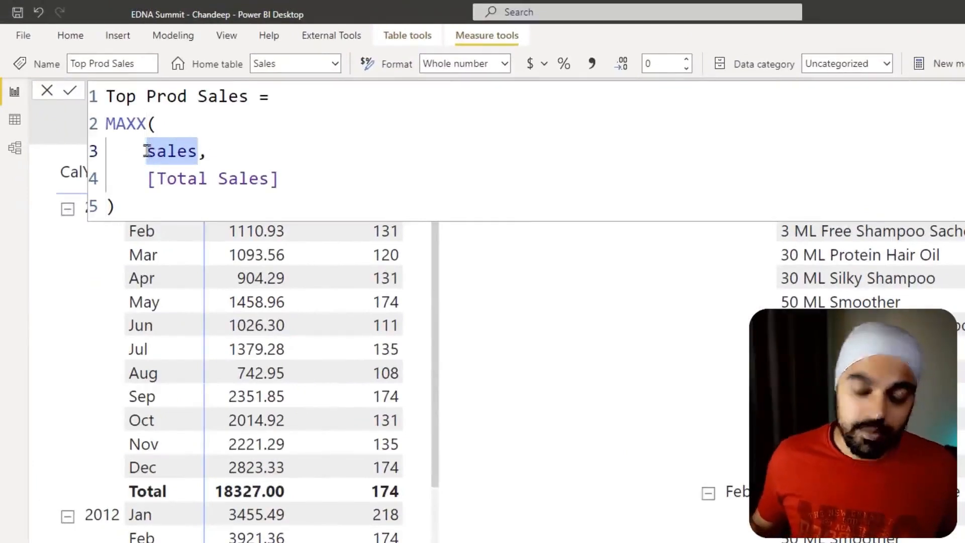
pyautogui.write('pro,')
pyautogui.press('Tab')
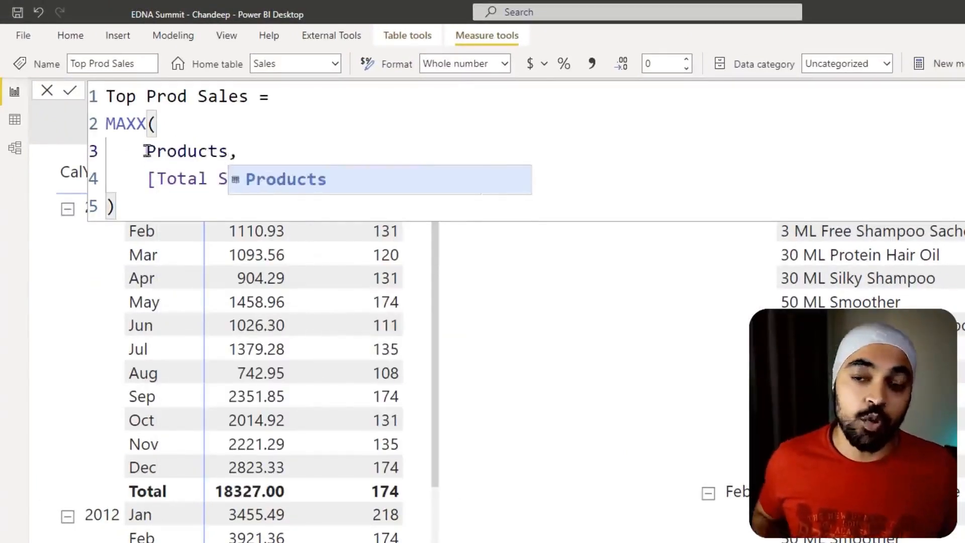
pyautogui.press('Left')
pyautogui.press('Left')
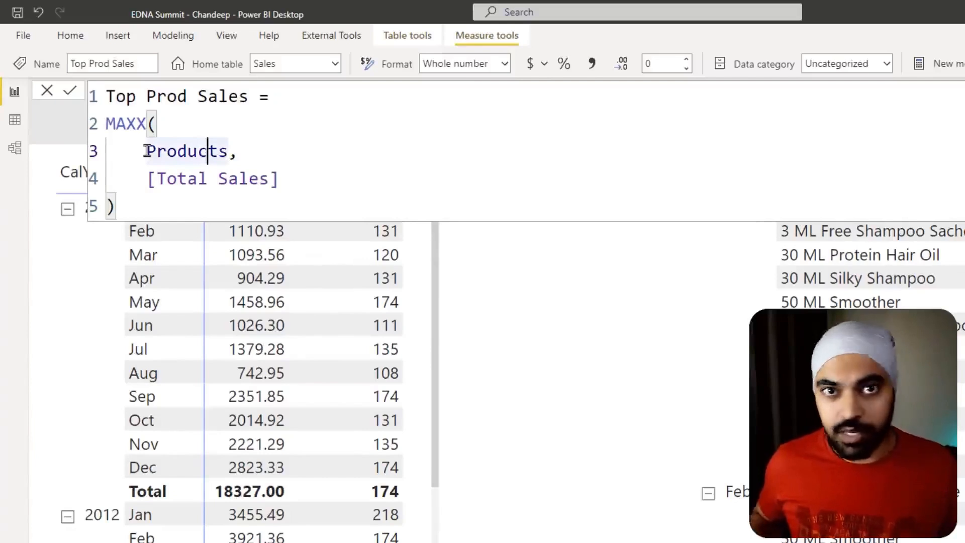
pyautogui.click(211, 213)
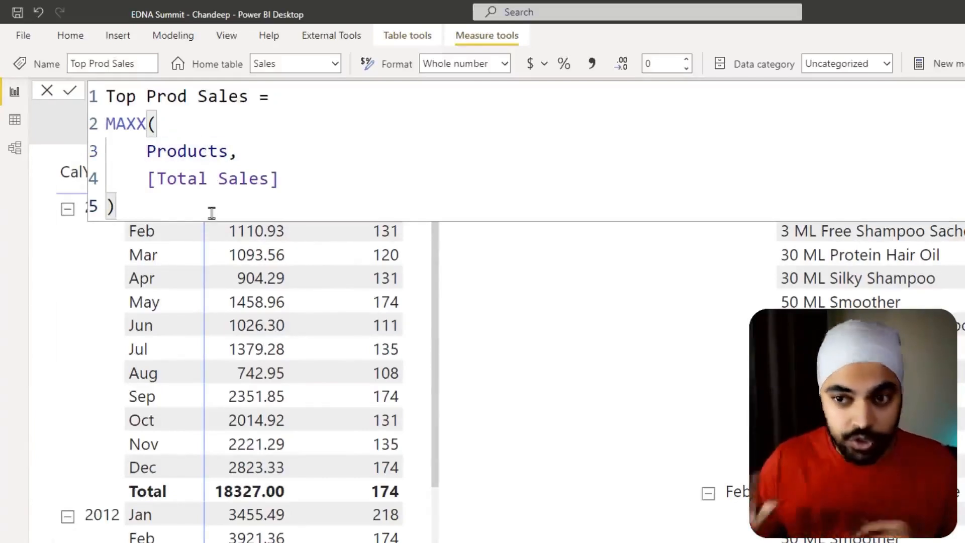
pyautogui.press('Return')
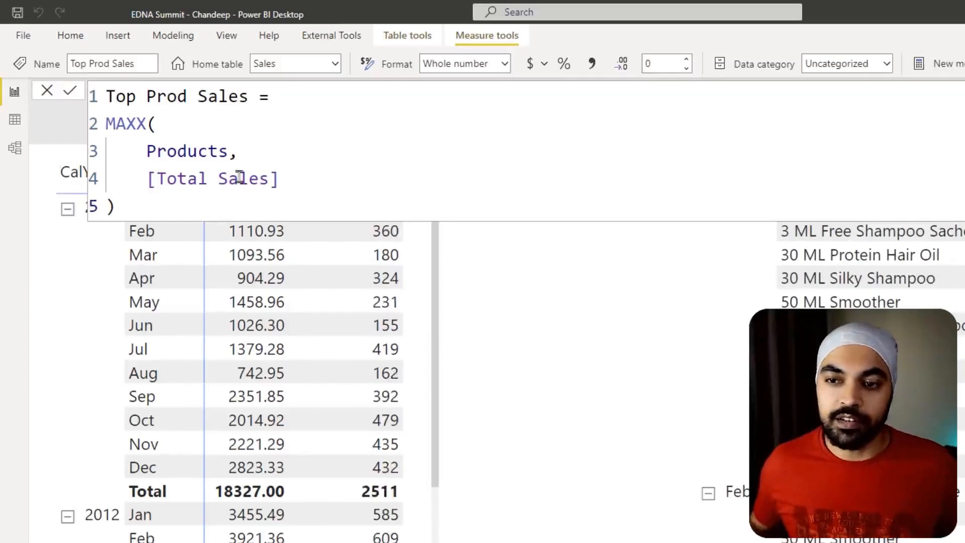
# - Close the formula editor and outline the January 2011 Top Prod Sales value in the matrix with a temporary annotation
pyautogui.click(239, 179)
pyautogui.click(425, 236)
pyautogui.hotkey('ctrl', '2')
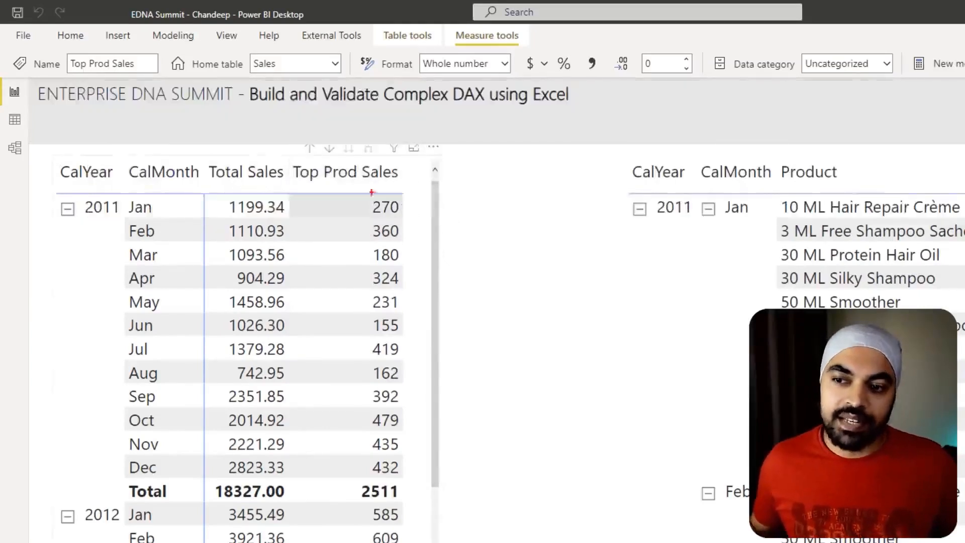
pyautogui.moveTo(364, 190); pyautogui.dragTo(404, 220)
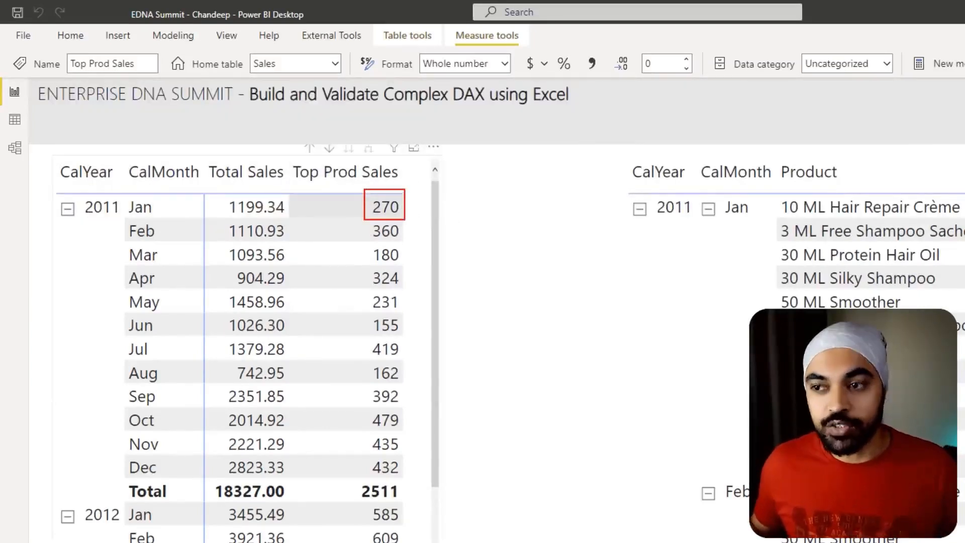
pyautogui.press('Escape')
# - Reopen the measure formula in smaller text and annotate January 2011, the Products argument and January's product list in the product matrix
pyautogui.click(626, 397)
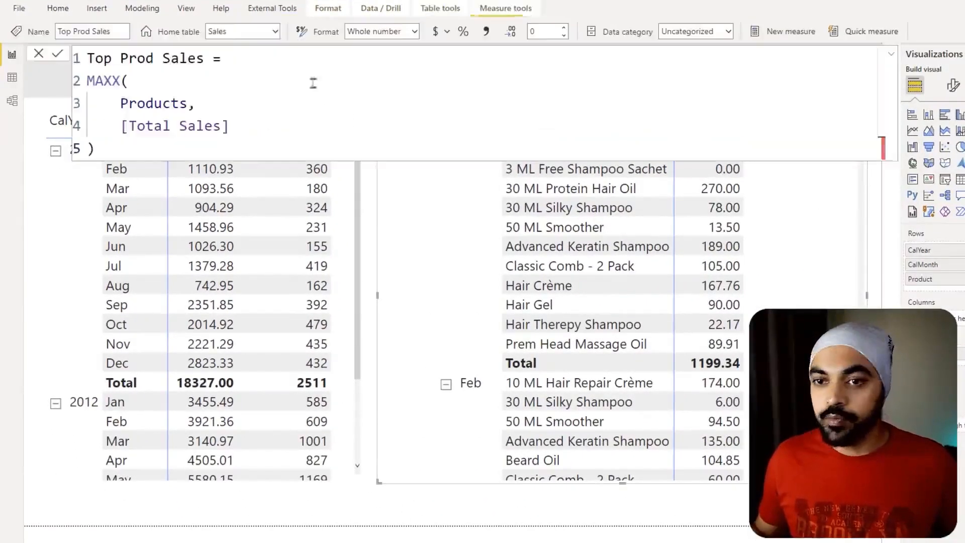
pyautogui.click(255, 81)
pyautogui.scroll(-2, 255, 82)
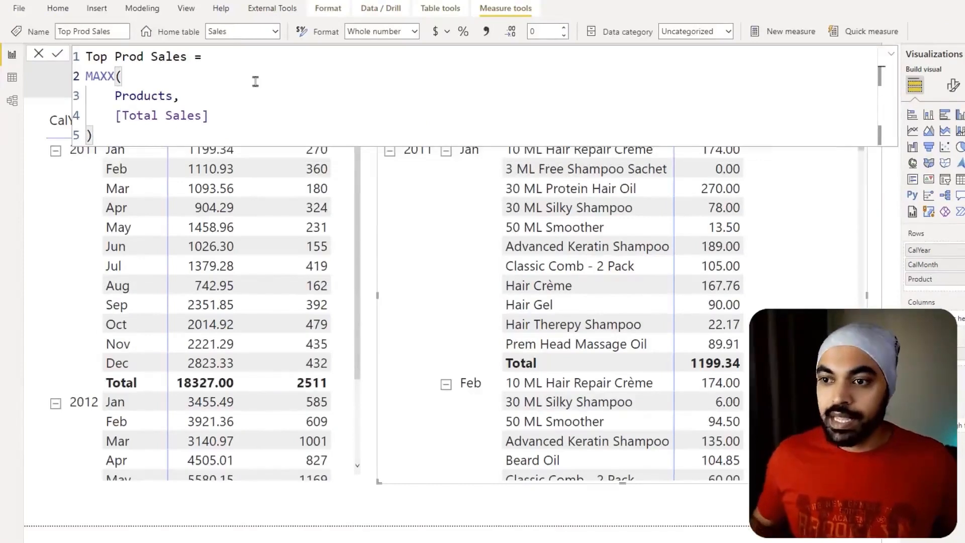
pyautogui.scroll(-1, 255, 81)
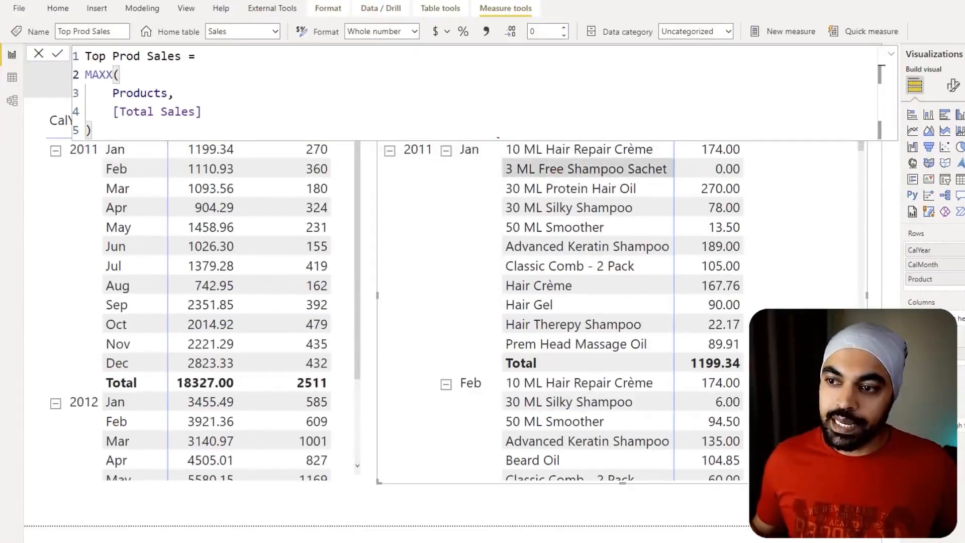
pyautogui.moveTo(492, 135)
pyautogui.mouseDown()
pyautogui.moveTo(603, 228)
pyautogui.moveTo(655, 347)
pyautogui.mouseUp()
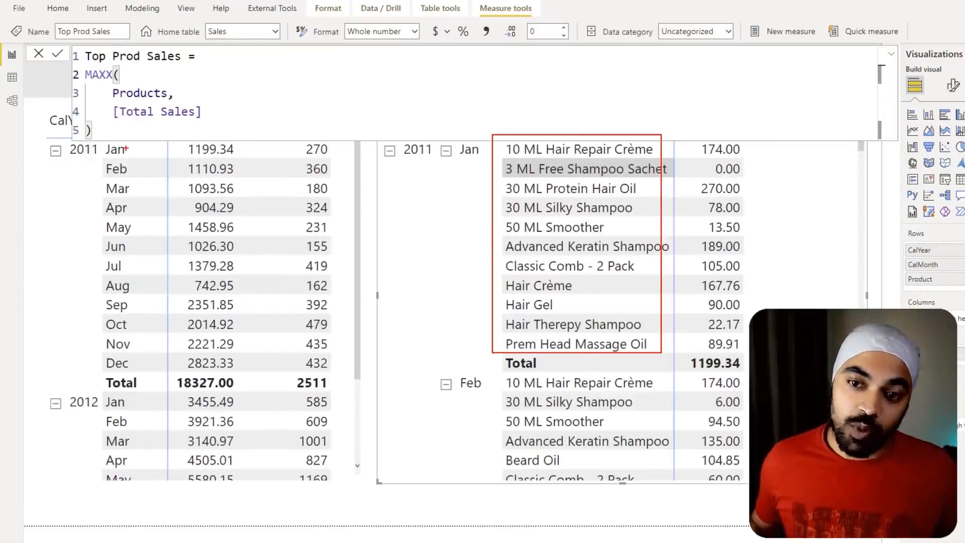
pyautogui.moveTo(49, 162)
pyautogui.mouseDown()
pyautogui.moveTo(64, 151)
pyautogui.moveTo(132, 147)
pyautogui.mouseUp()
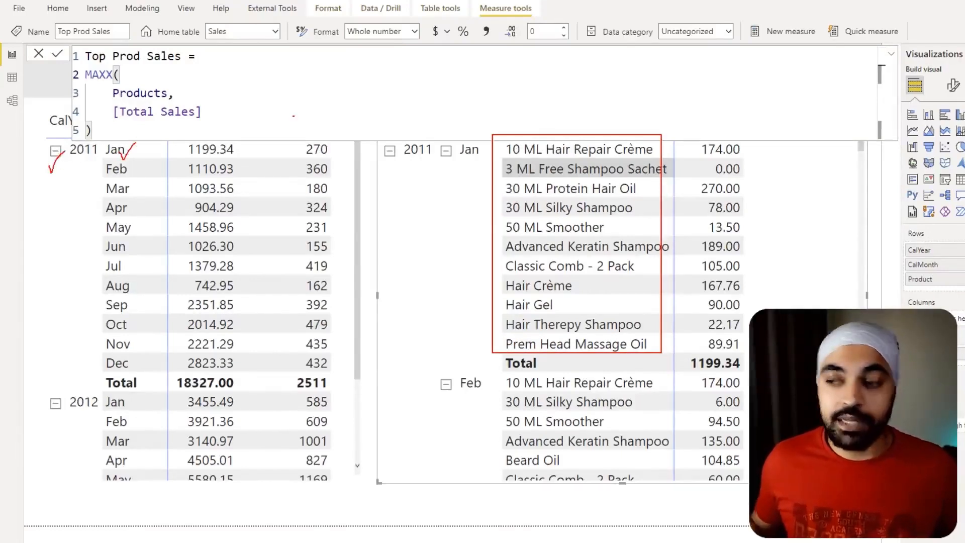
pyautogui.moveTo(169, 92)
pyautogui.mouseDown()
pyautogui.moveTo(111, 103)
pyautogui.moveTo(171, 93)
pyautogui.mouseUp()
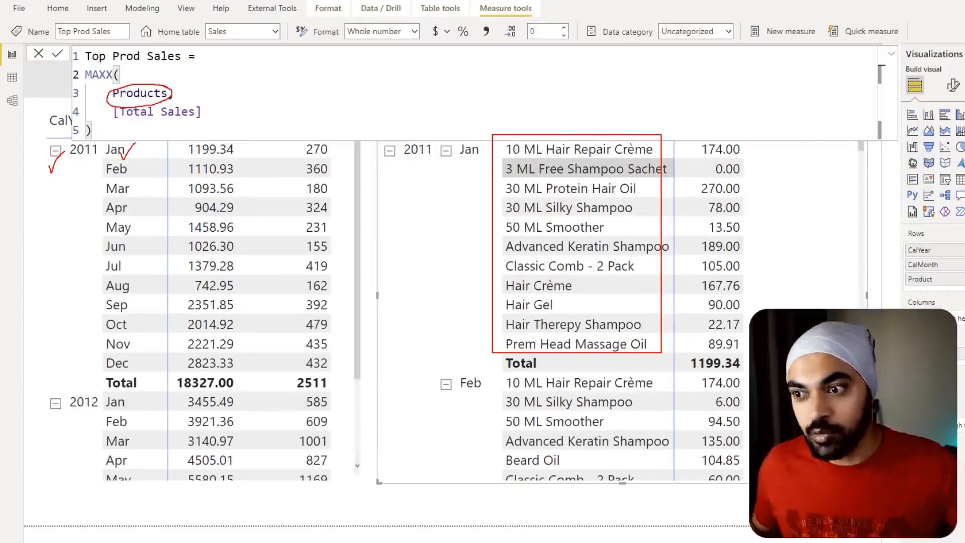
pyautogui.moveTo(534, 94); pyautogui.dragTo(538, 128)
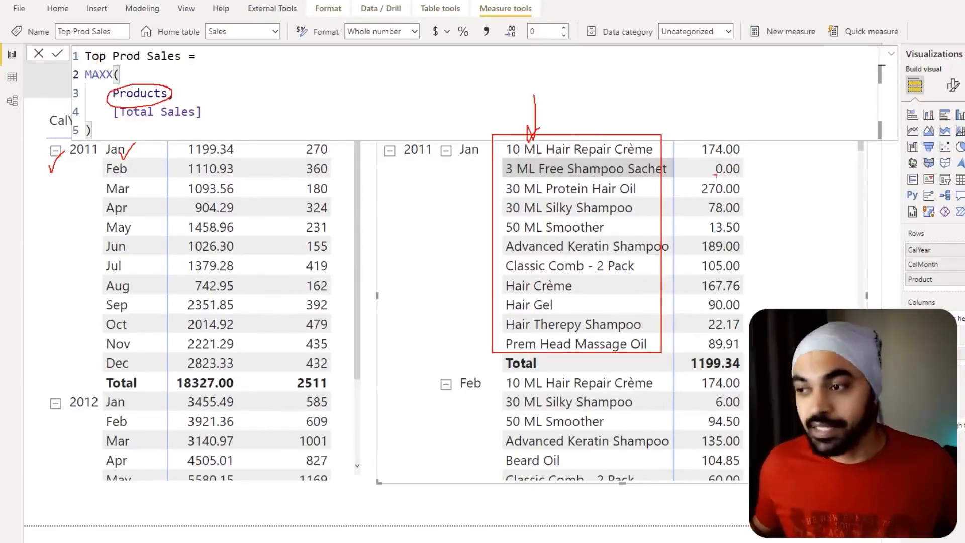
# - Mark January 2011's individual product sales, connect the 270.00 value to January's Top Prod Sales, and clear the temporary annotations
pyautogui.moveTo(750, 154); pyautogui.dragTo(754, 177)
pyautogui.moveTo(750, 203); pyautogui.dragTo(763, 239)
pyautogui.moveTo(749, 265); pyautogui.dragTo(770, 264)
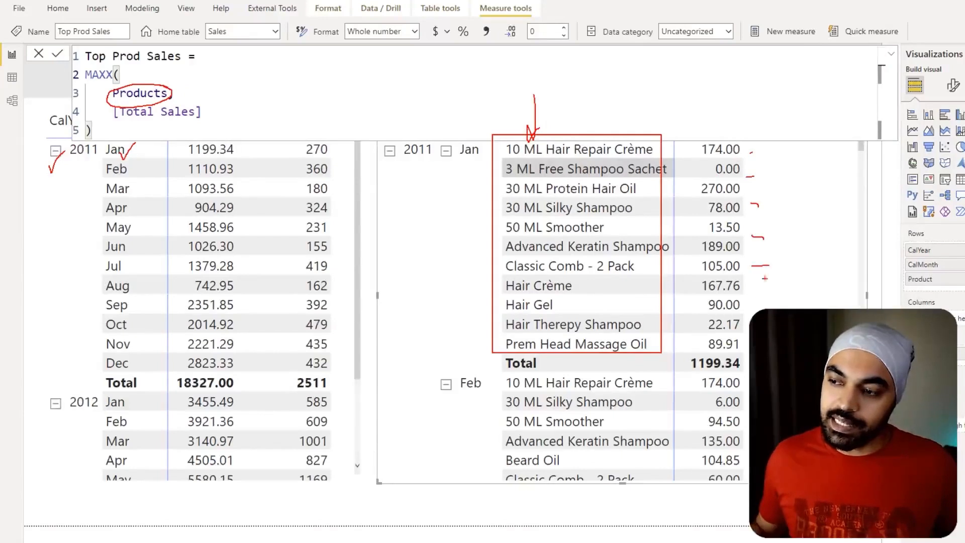
pyautogui.moveTo(753, 302); pyautogui.dragTo(770, 306)
pyautogui.moveTo(741, 186)
pyautogui.mouseDown()
pyautogui.moveTo(686, 169)
pyautogui.moveTo(332, 149)
pyautogui.moveTo(343, 168)
pyautogui.mouseUp()
pyautogui.press('Escape')
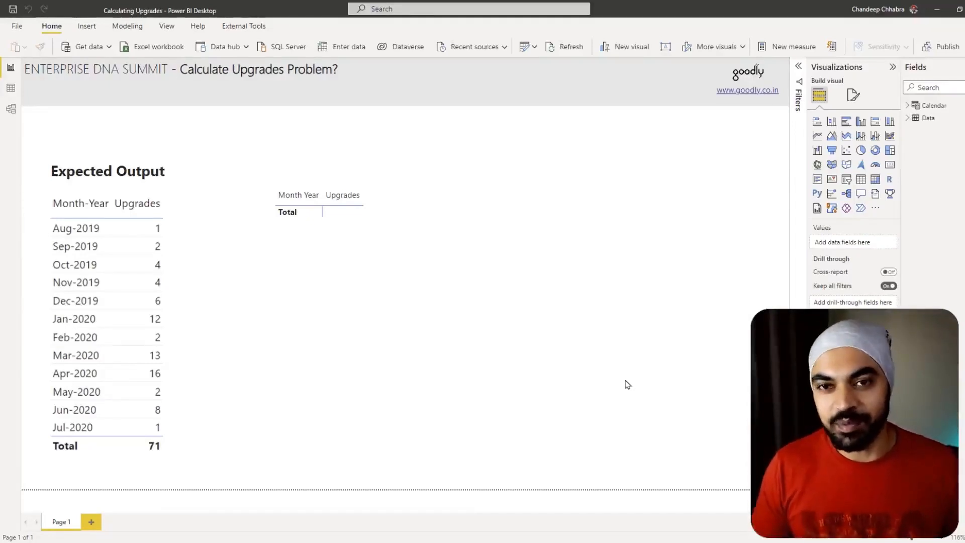
# - Switch the Calculating Upgrades file to its data table and examine the Transaction_ID, User Email, UserID and Version columns
pyautogui.click(10, 88)
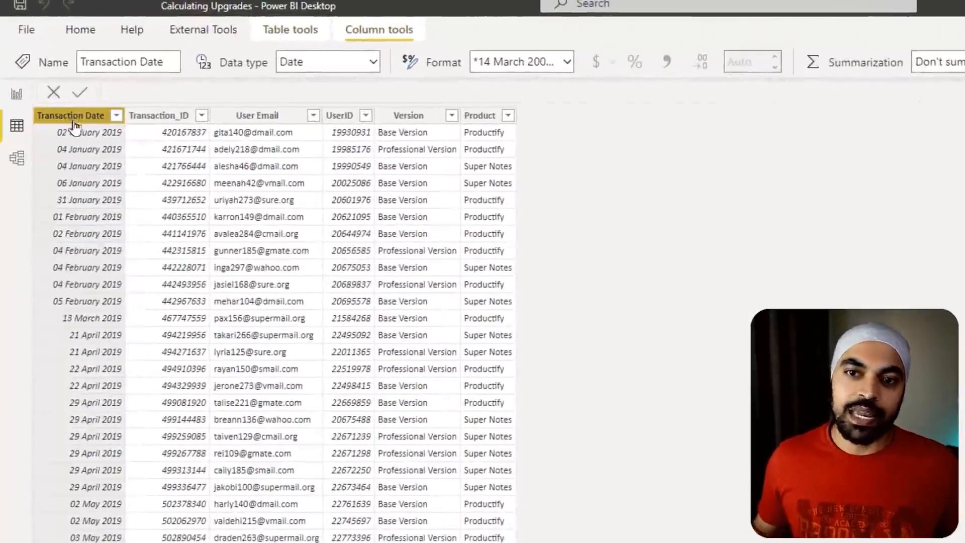
pyautogui.click(178, 120)
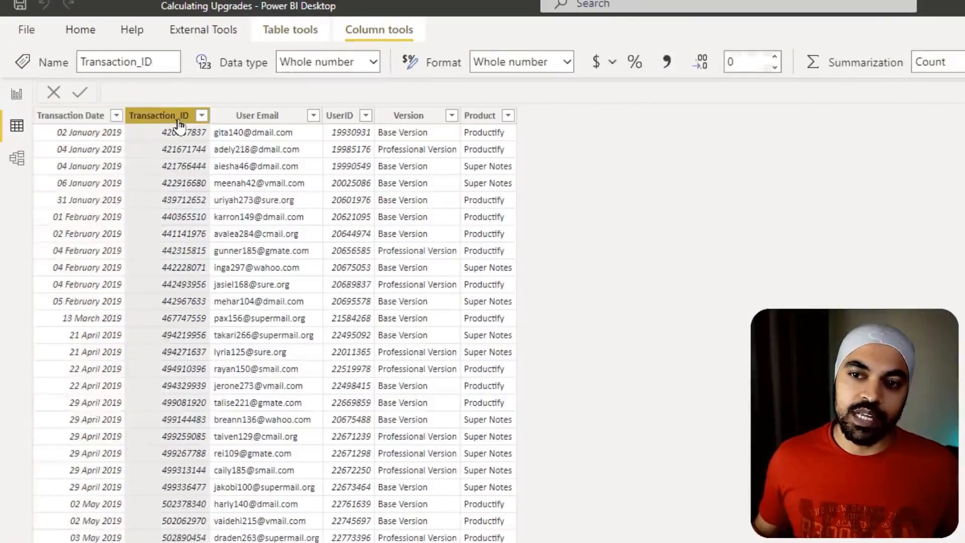
pyautogui.click(255, 124)
pyautogui.click(340, 121)
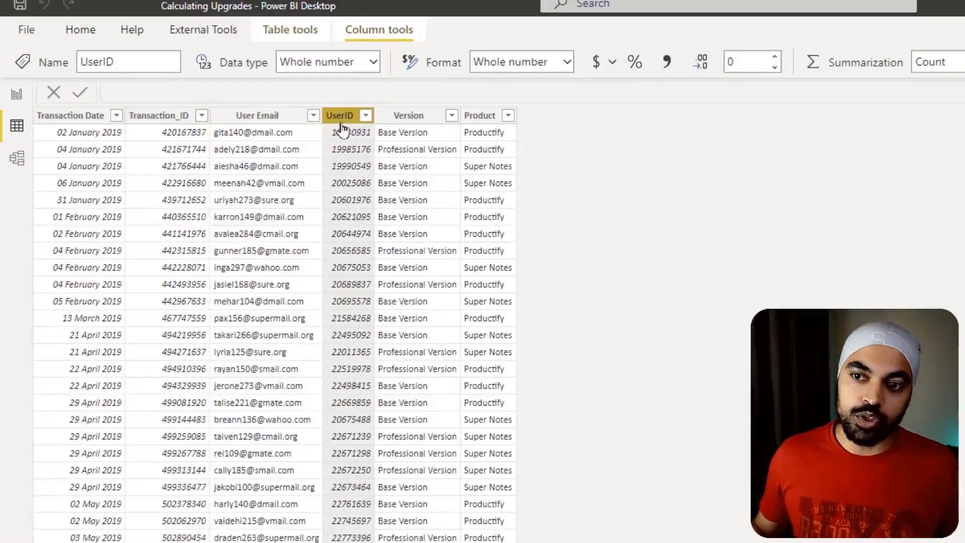
pyautogui.click(407, 123)
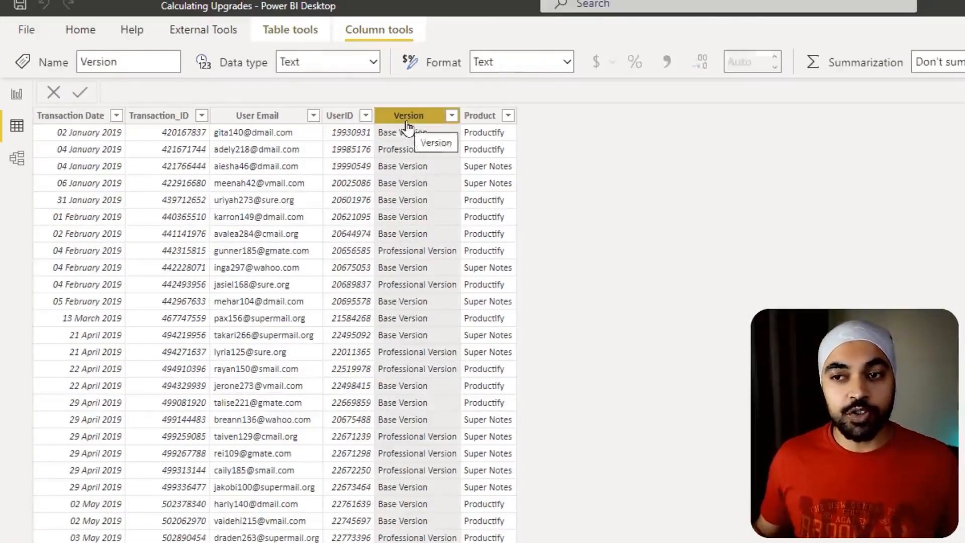
# - Check the distinct values of the Version and Product columns in their filter lists without applying a filter
pyautogui.click(451, 116)
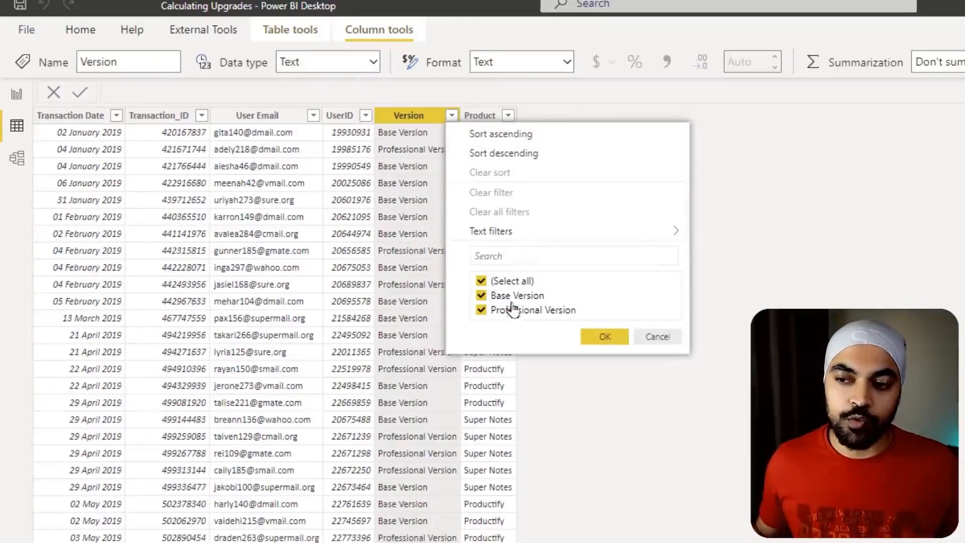
pyautogui.click(657, 336)
pyautogui.click(508, 116)
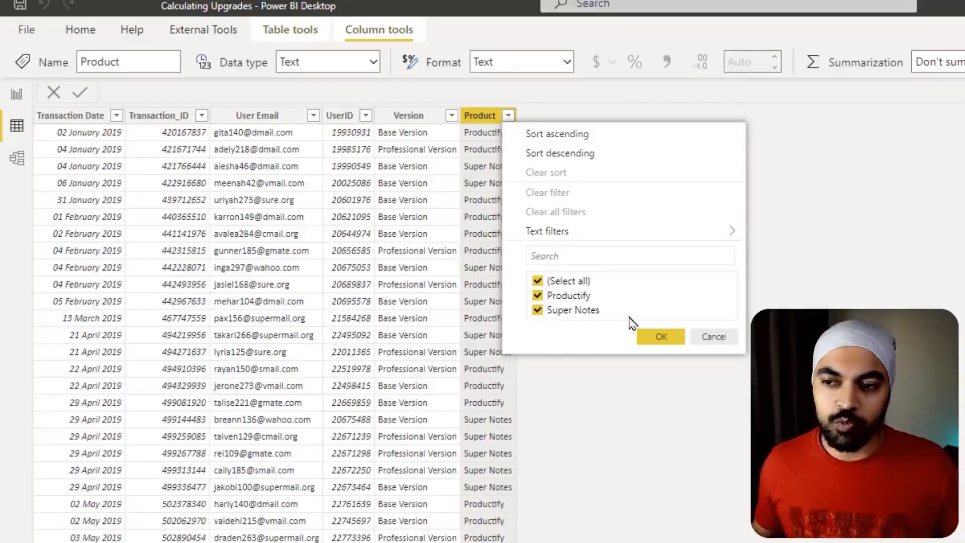
pyautogui.click(731, 338)
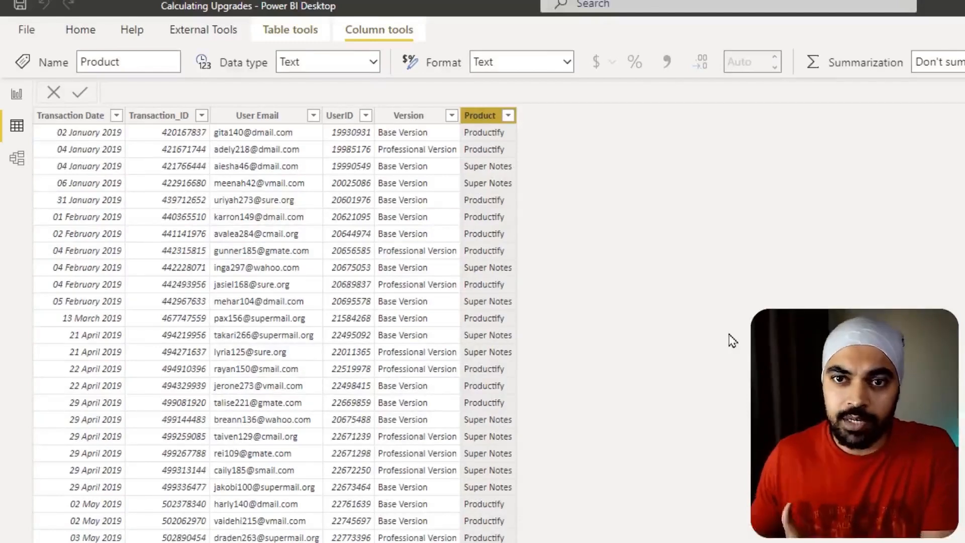
# - Return to the report and circle the Aug-2019 Upgrades value in the Expected Output table with a temporary annotation
pyautogui.click(17, 94)
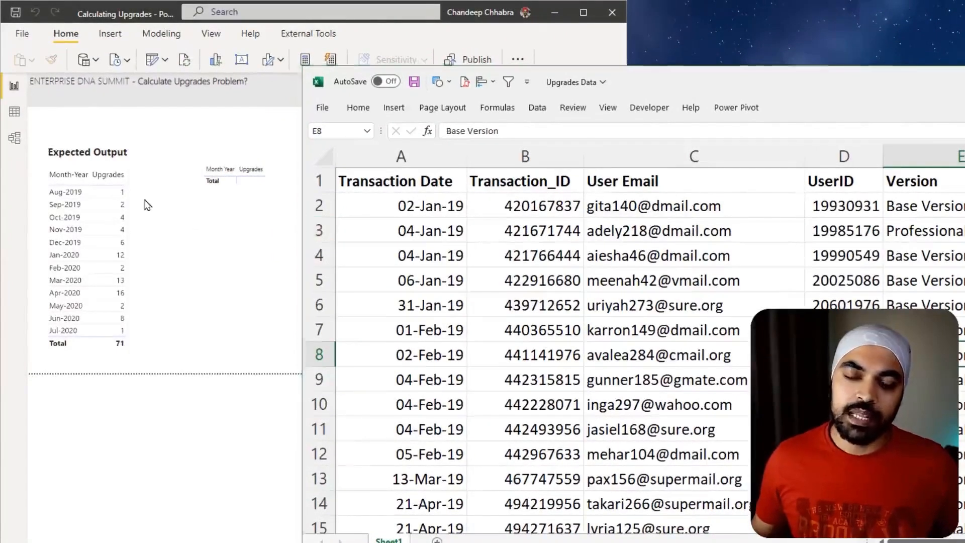
pyautogui.hotkey('ctrl', '2')
pyautogui.moveTo(141, 191)
pyautogui.mouseDown()
pyautogui.moveTo(111, 181)
pyautogui.moveTo(117, 201)
pyautogui.moveTo(137, 191)
pyautogui.moveTo(127, 180)
pyautogui.mouseUp()
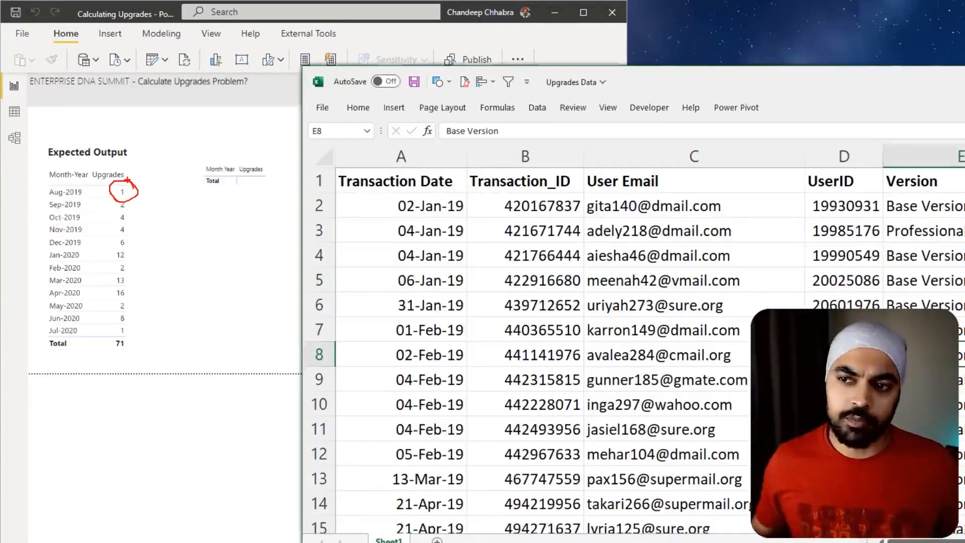
# - Maximize the Upgrades Data workbook in Excel and insert a PivotTable from Sheet1 range A1:F587 on a new worksheet
pyautogui.doubleClick(652, 83)
pyautogui.click(275, 262)
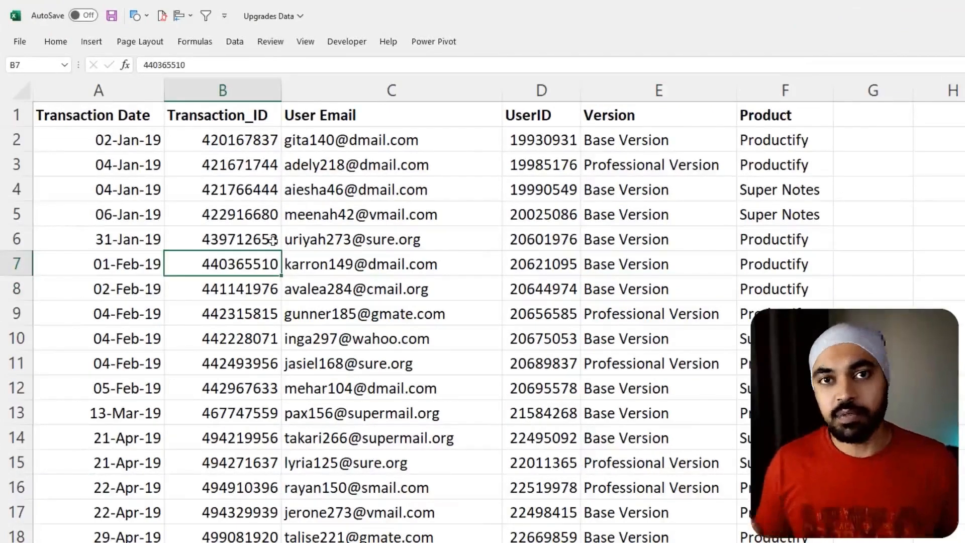
pyautogui.press('alt')
pyautogui.press('n')
pyautogui.press('v')
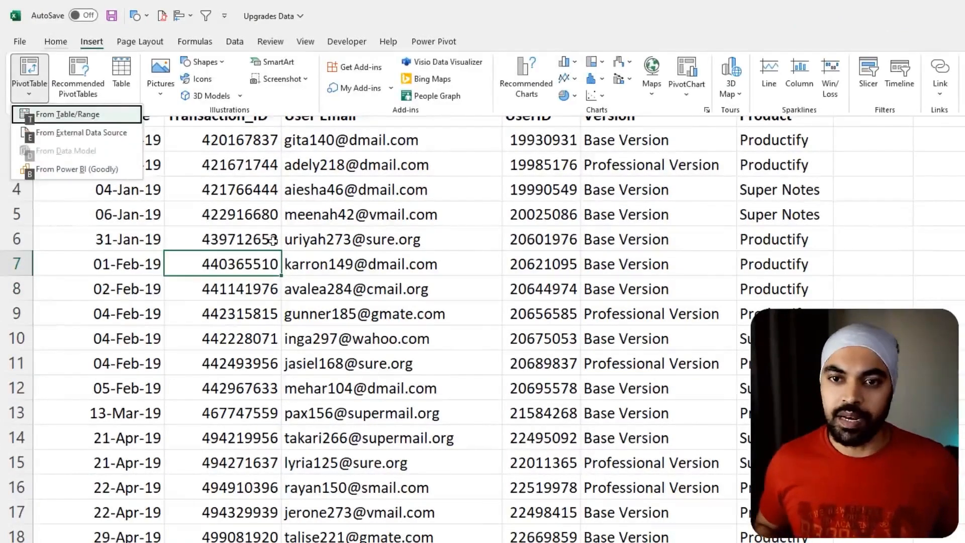
pyautogui.press('t')
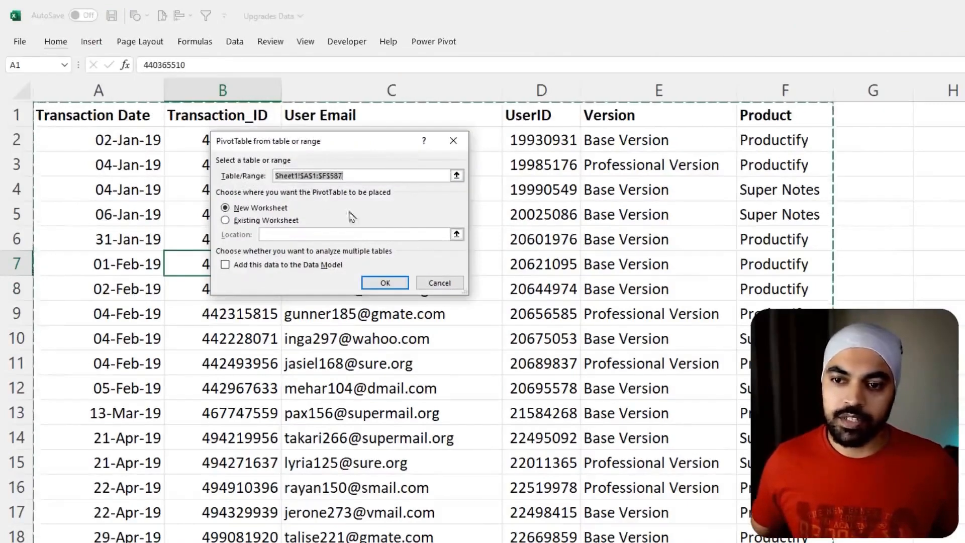
pyautogui.click(391, 285)
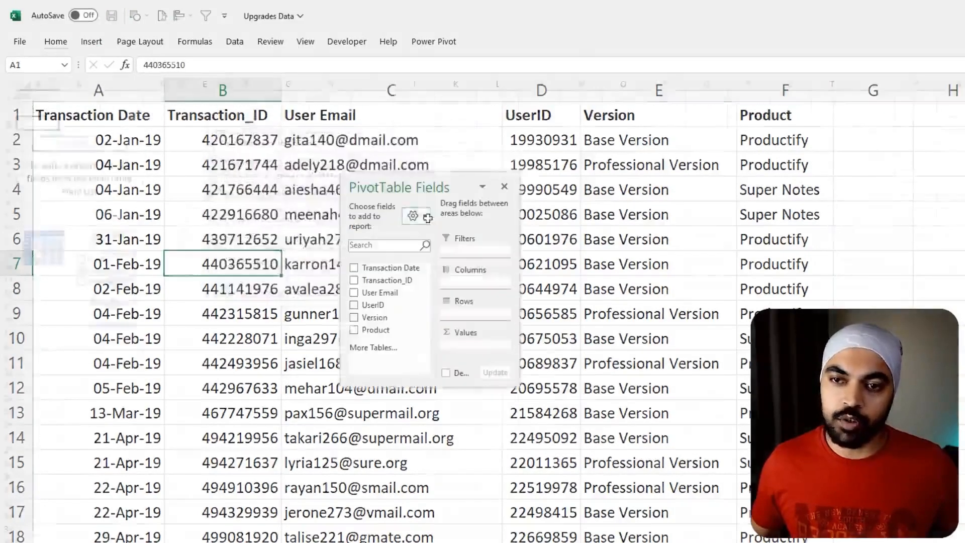
# - Enlarge the PivotTable field list and set Years and Transaction Date as report filters, leaving Quarters out
pyautogui.moveTo(376, 189); pyautogui.dragTo(213, 89)
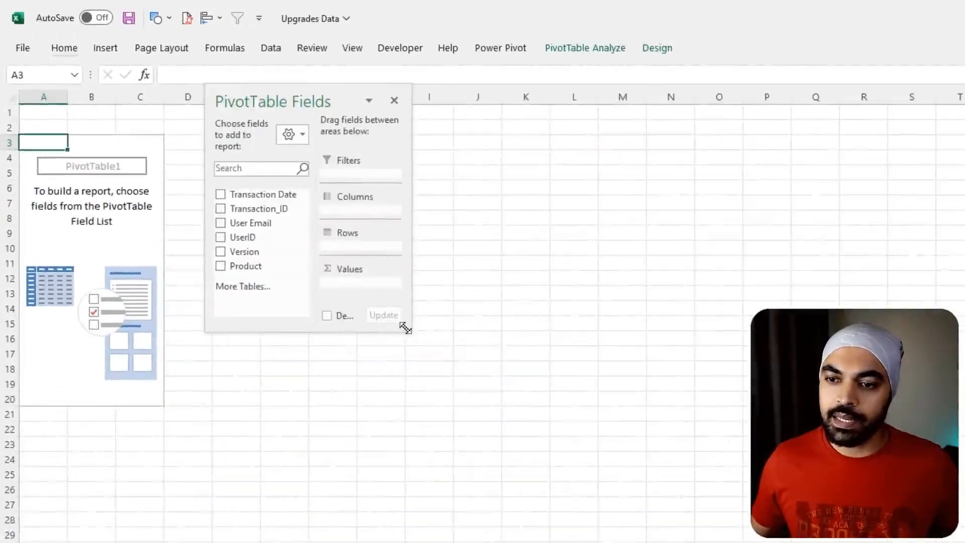
pyautogui.moveTo(348, 282); pyautogui.dragTo(478, 392)
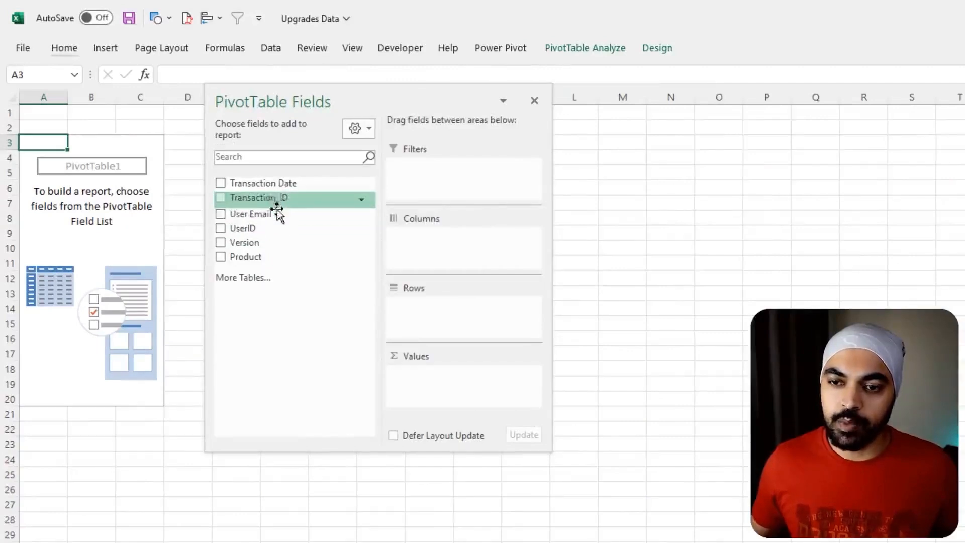
pyautogui.moveTo(268, 182); pyautogui.dragTo(457, 169)
pyautogui.moveTo(437, 322); pyautogui.dragTo(452, 182)
pyautogui.moveTo(445, 305); pyautogui.dragTo(653, 347)
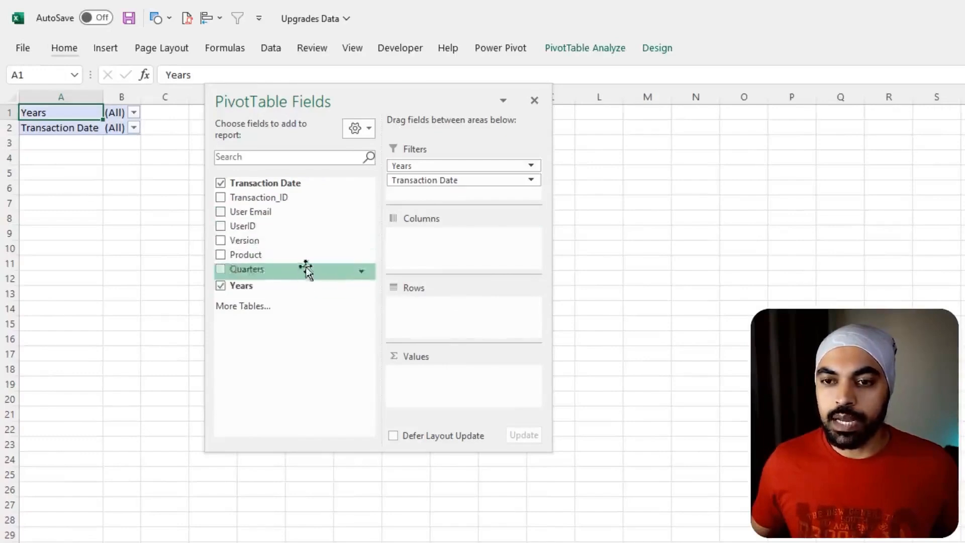
# - Add UserID, Product and Version as pivot row fields, and move the field list clear of the pivot table
pyautogui.moveTo(280, 230); pyautogui.dragTo(421, 316)
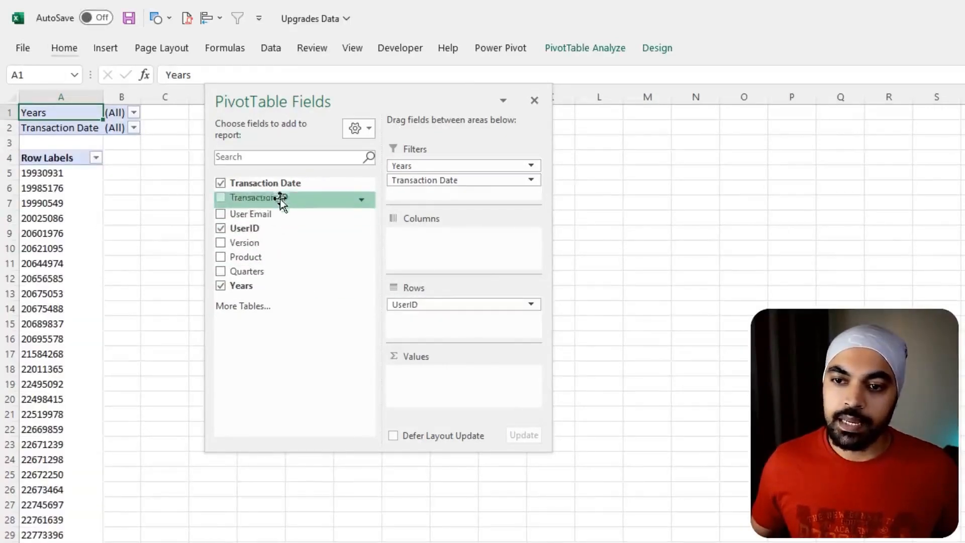
pyautogui.moveTo(272, 257); pyautogui.dragTo(423, 323)
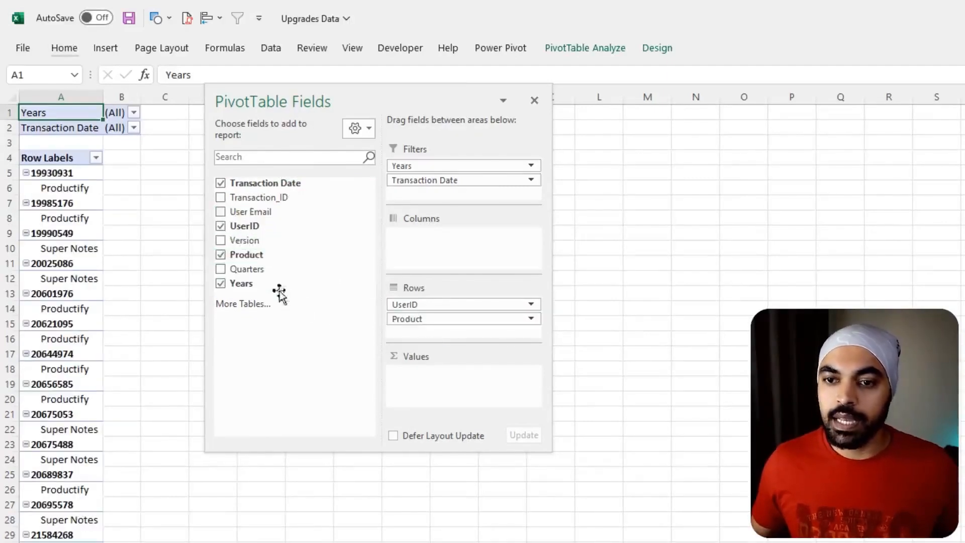
pyautogui.moveTo(276, 241); pyautogui.dragTo(477, 330)
pyautogui.moveTo(334, 101); pyautogui.dragTo(683, 191)
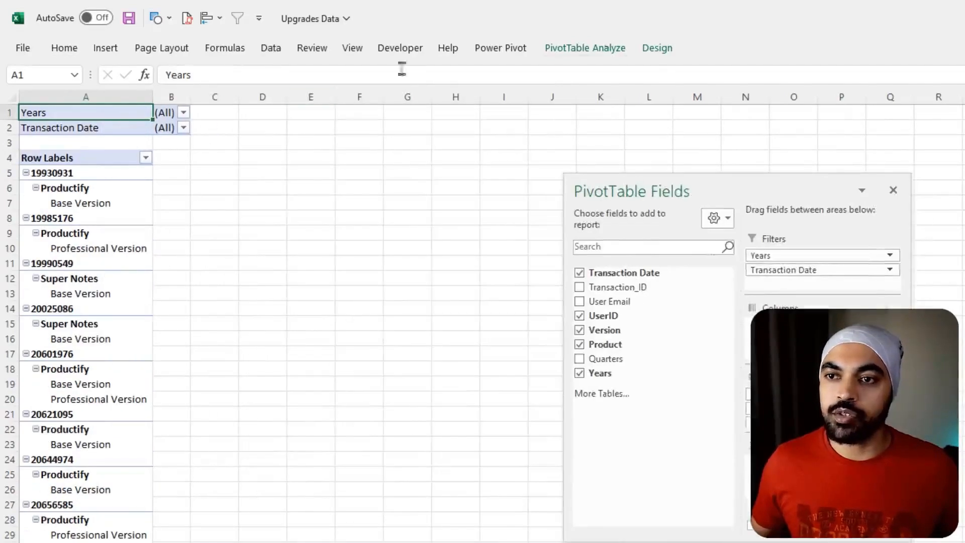
# - Show the pivot table in tabular form without subtotals or grand totals, and apply the first, plain PivotTable style
pyautogui.click(657, 49)
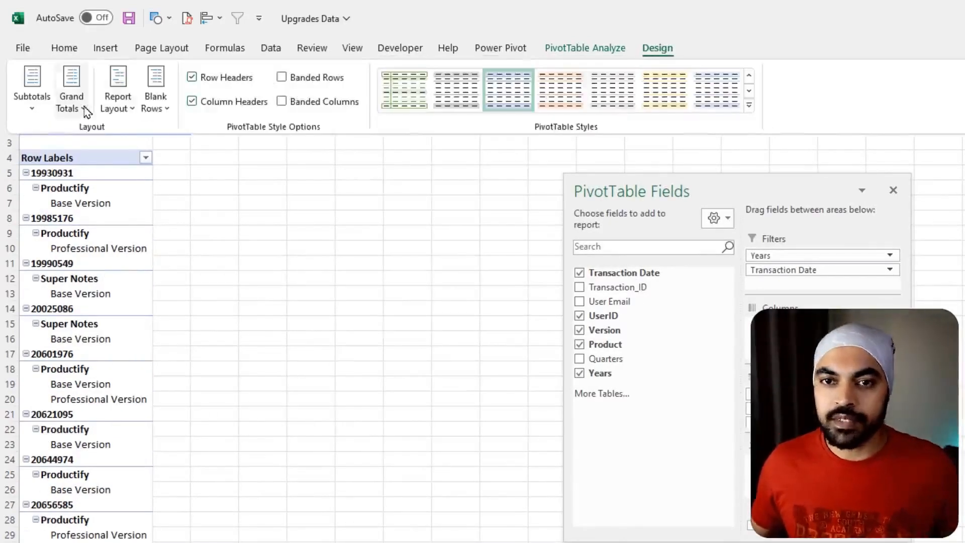
pyautogui.click(71, 98)
pyautogui.click(103, 145)
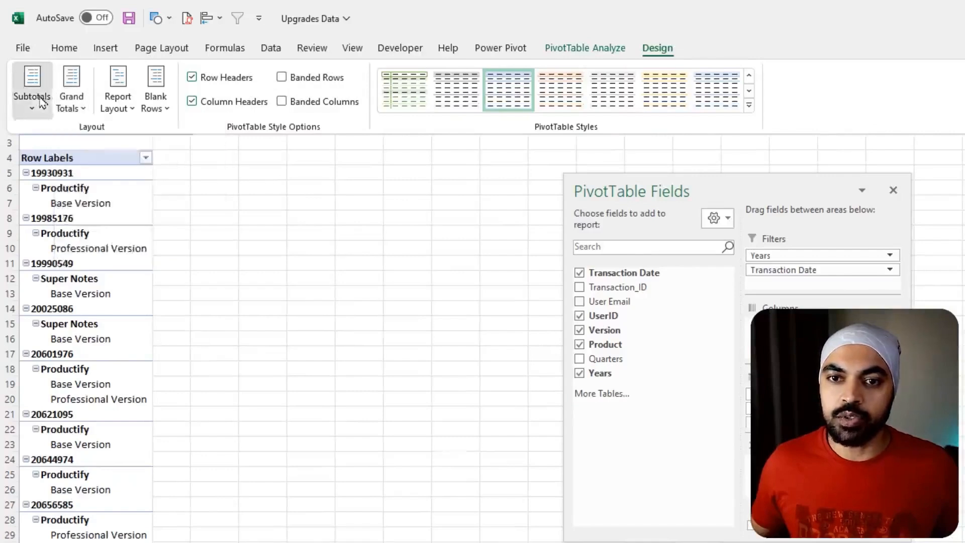
pyautogui.click(118, 100)
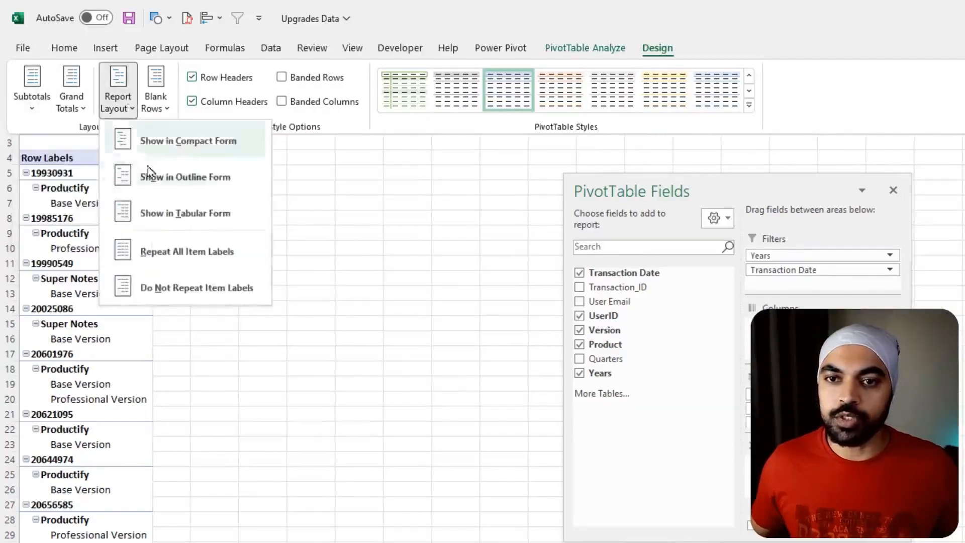
pyautogui.click(166, 220)
pyautogui.click(748, 106)
pyautogui.click(404, 113)
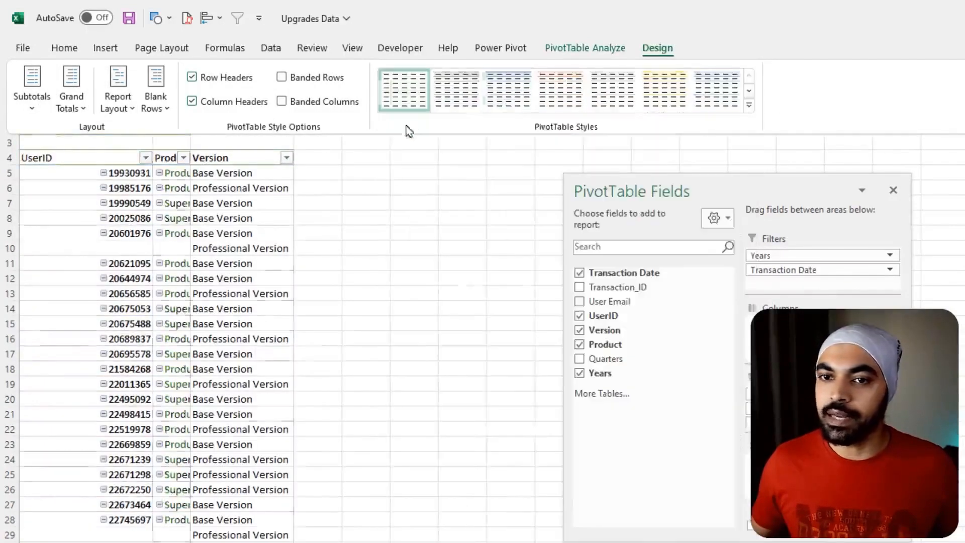
# - Hide the pivot table's expand/collapse buttons and widen column B to fit the product names
pyautogui.scroll(4, 151, 209)
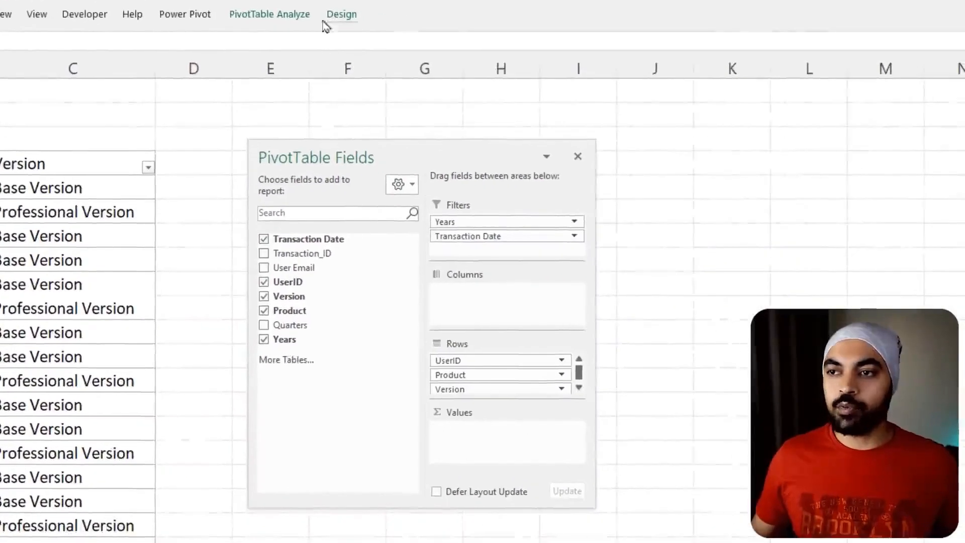
pyautogui.click(253, 20)
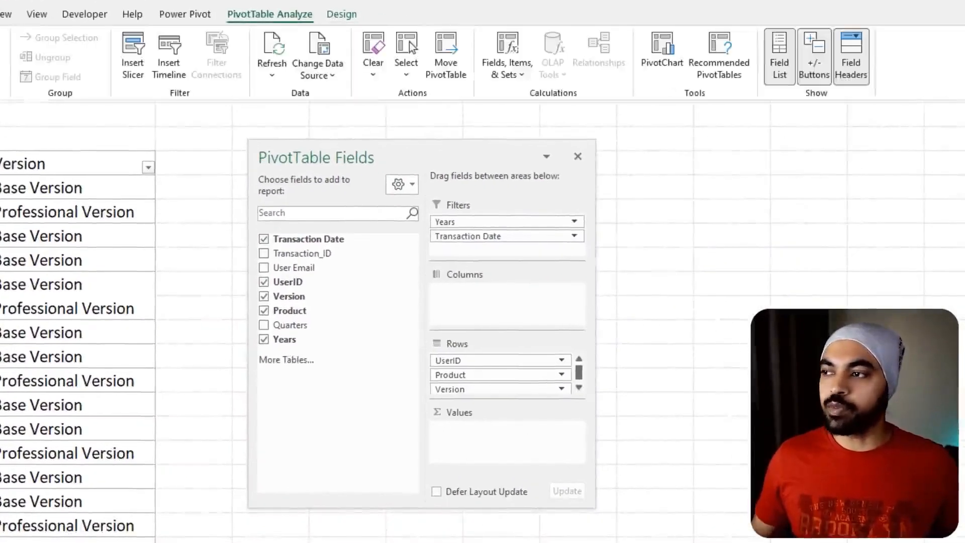
pyautogui.click(809, 56)
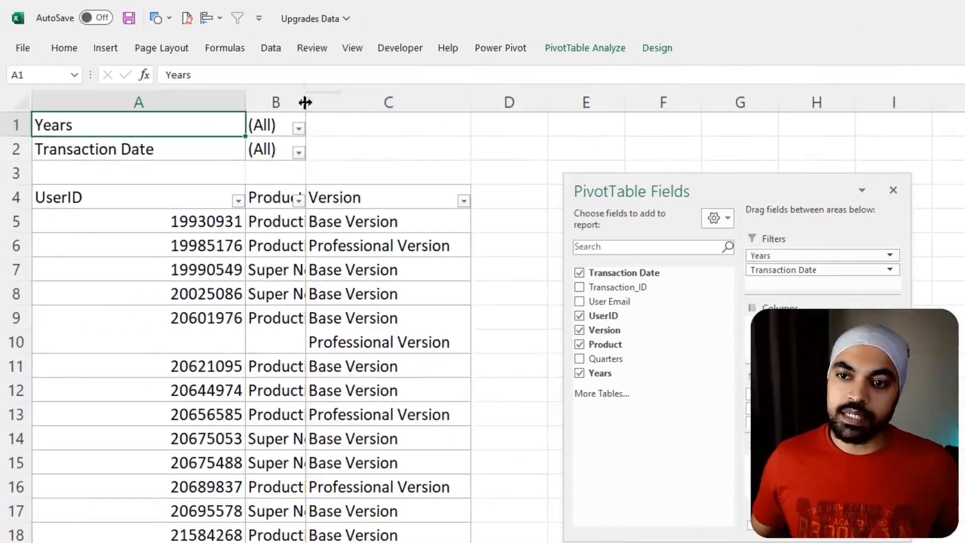
pyautogui.moveTo(55, 74); pyautogui.dragTo(94, 73)
pyautogui.click(99, 337)
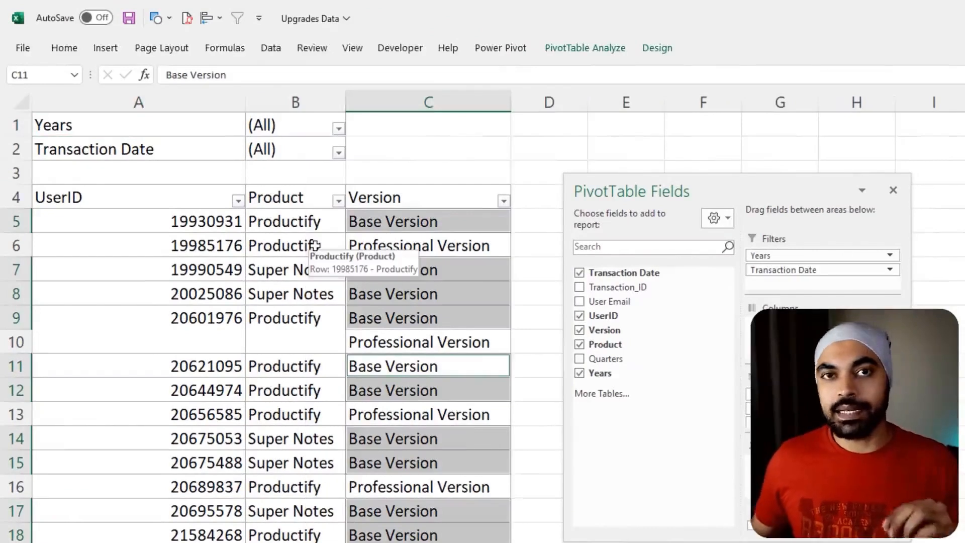
# - Filter the pivot table to year 2019 and transaction month Jul
pyautogui.click(306, 120)
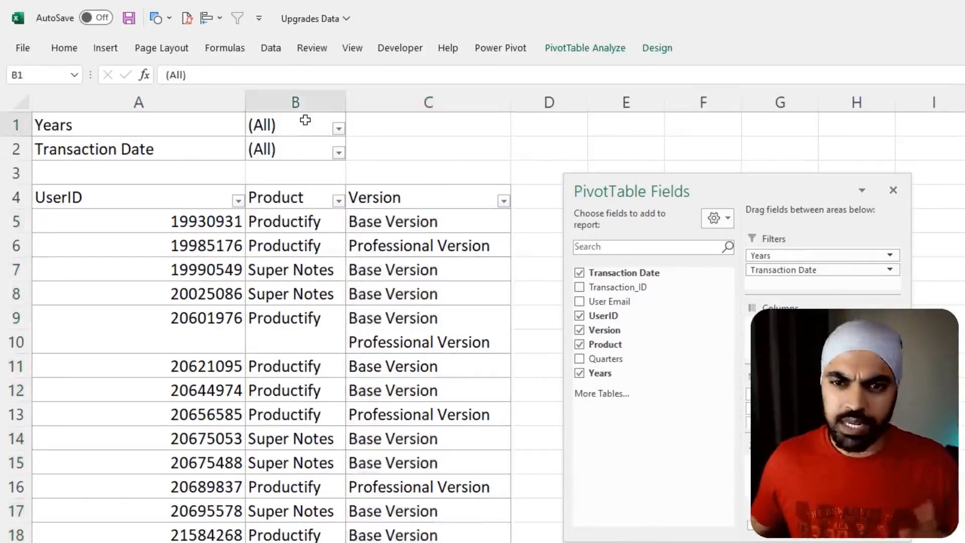
pyautogui.click(338, 130)
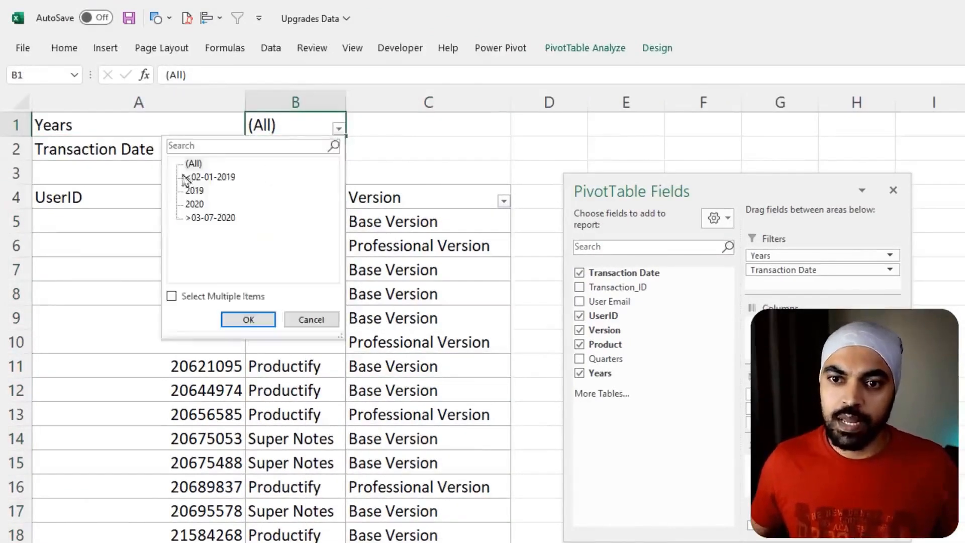
pyautogui.click(194, 193)
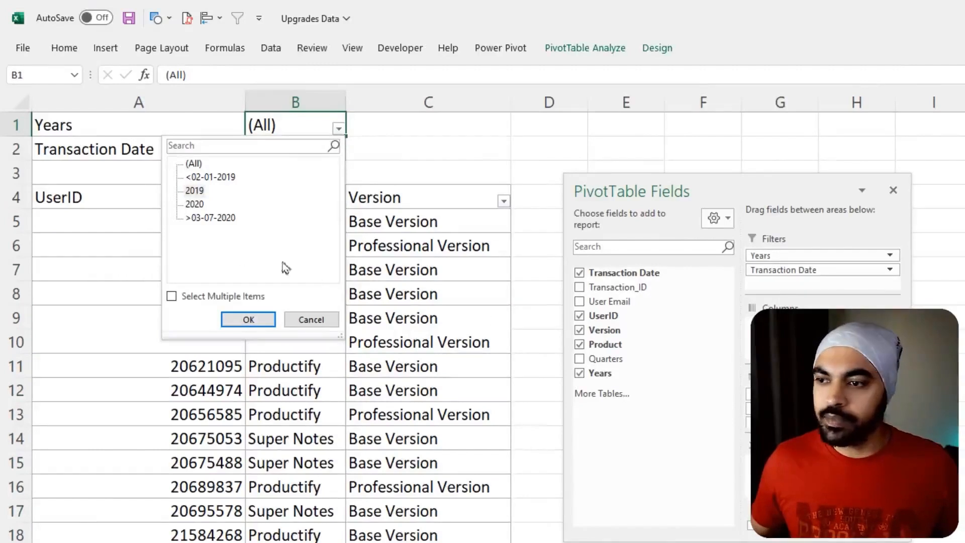
pyautogui.click(251, 319)
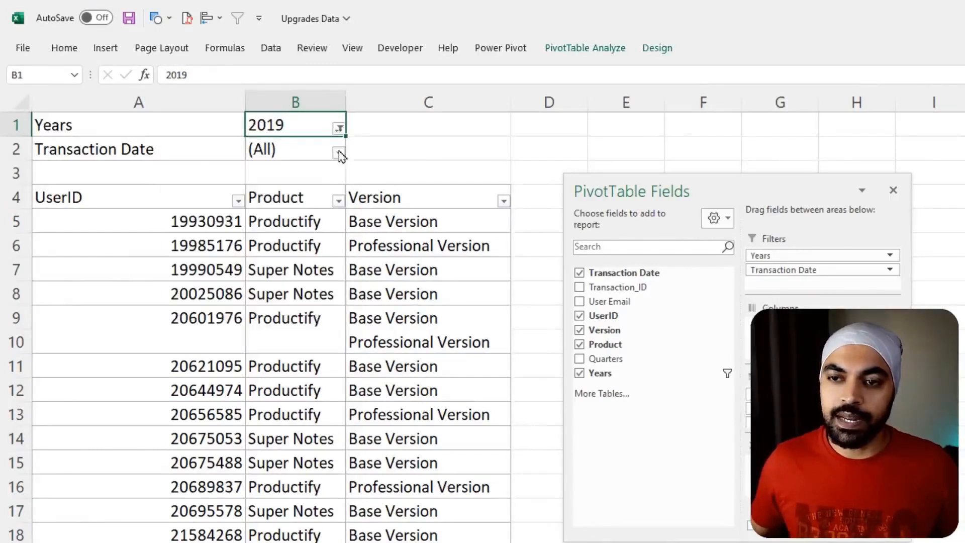
pyautogui.click(338, 152)
pyautogui.scroll(-1, 267, 272)
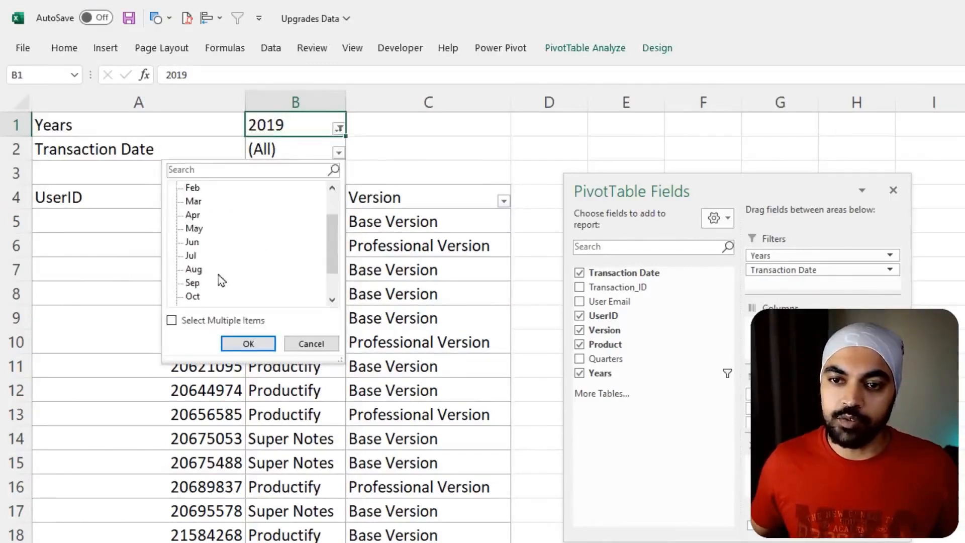
pyautogui.click(191, 256)
pyautogui.click(249, 344)
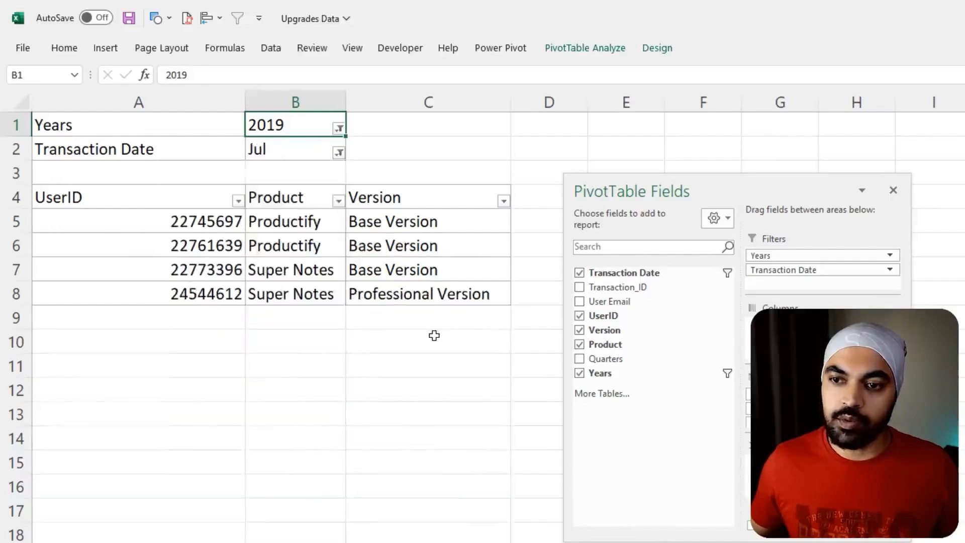
# - Move the field list farther from the pivot table and filter the Version field to Base Version only
pyautogui.click(433, 334)
pyautogui.click(426, 273)
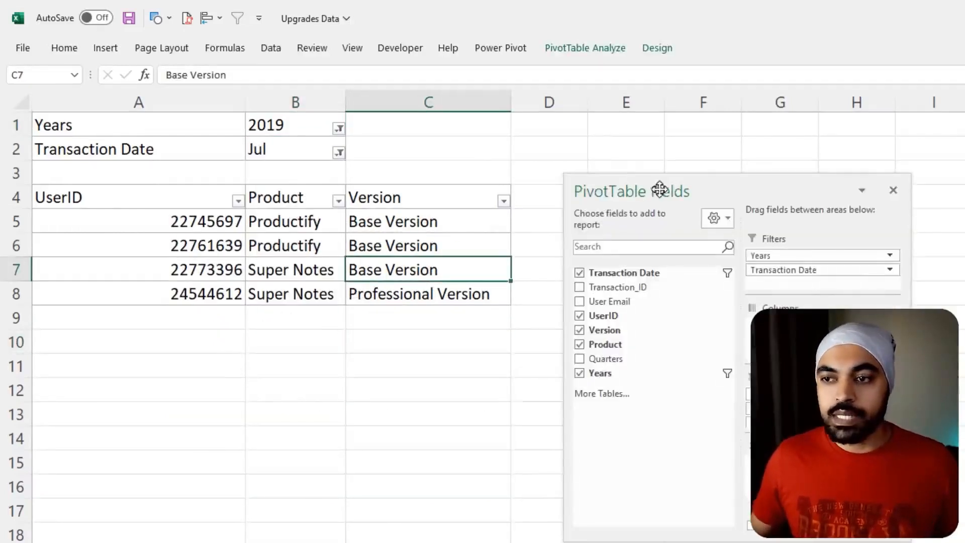
pyautogui.moveTo(656, 189); pyautogui.dragTo(839, 190)
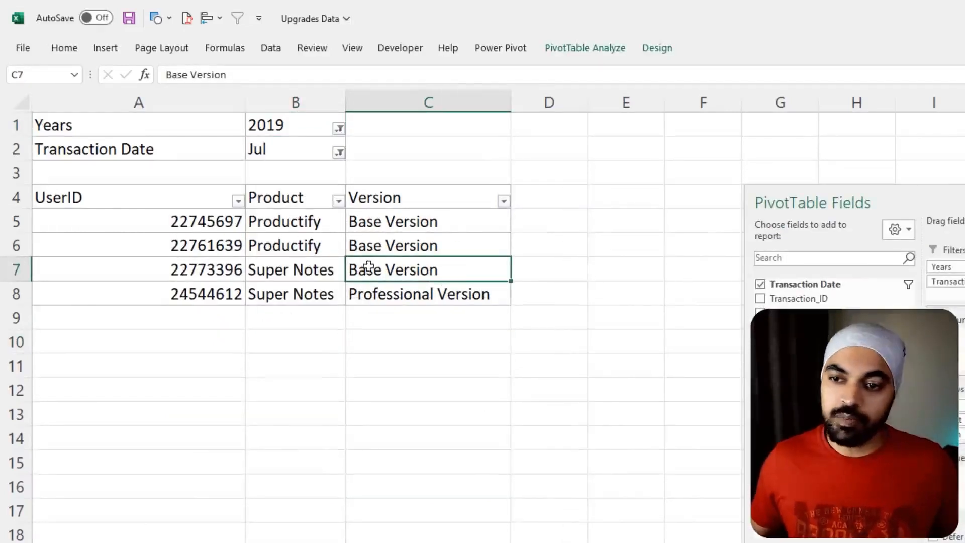
pyautogui.click(503, 201)
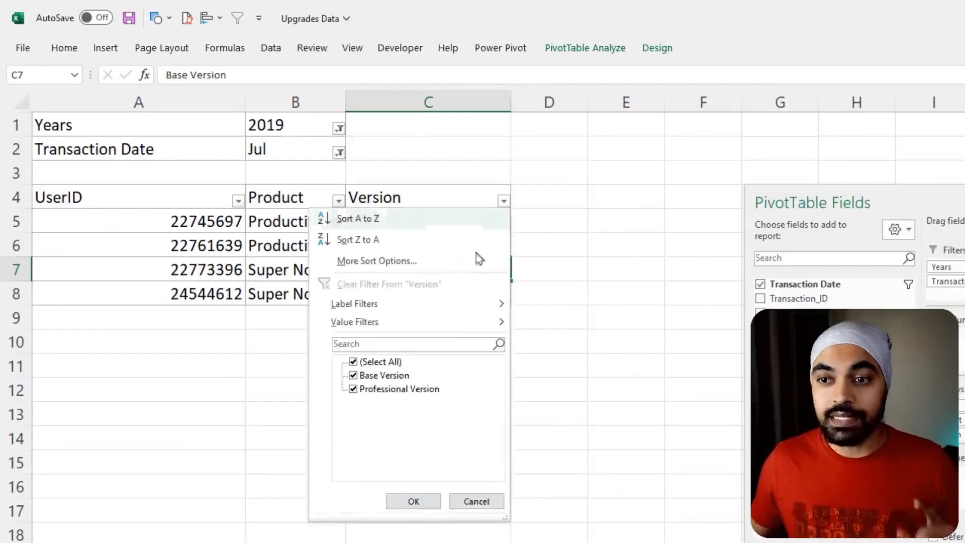
pyautogui.click(396, 361)
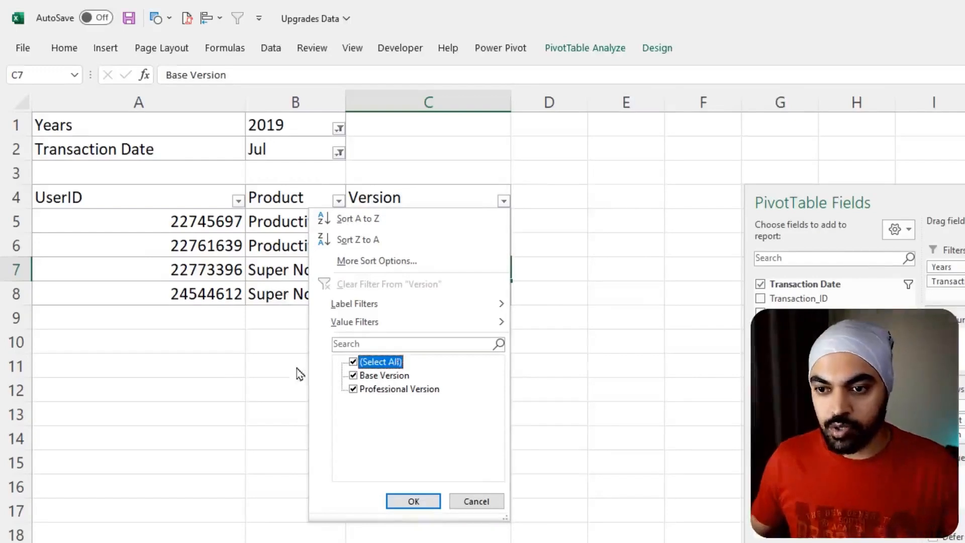
pyautogui.click(353, 362)
pyautogui.click(353, 375)
pyautogui.click(413, 501)
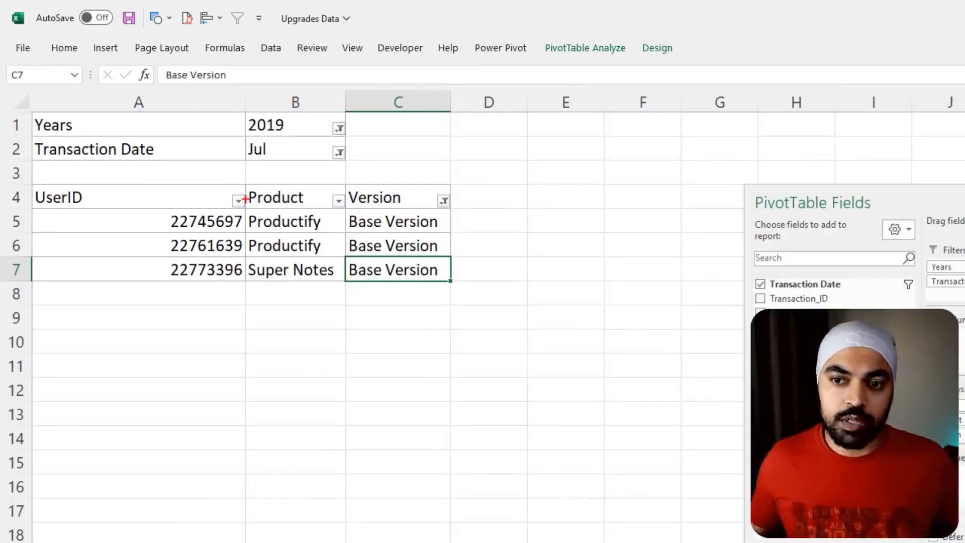
# - Examine which users bought which products in the Base Version during July 2019, marking the product and version columns
pyautogui.moveTo(246, 198); pyautogui.dragTo(353, 317)
pyautogui.moveTo(299, 288); pyautogui.dragTo(301, 350)
pyautogui.moveTo(286, 309); pyautogui.dragTo(307, 309)
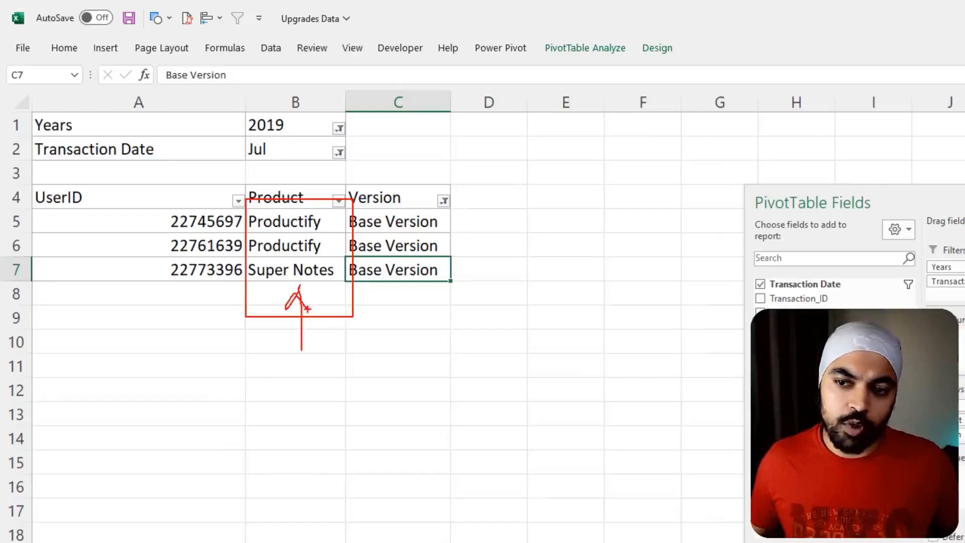
pyautogui.moveTo(459, 206)
pyautogui.mouseDown()
pyautogui.moveTo(370, 283)
pyautogui.moveTo(445, 193)
pyautogui.mouseUp()
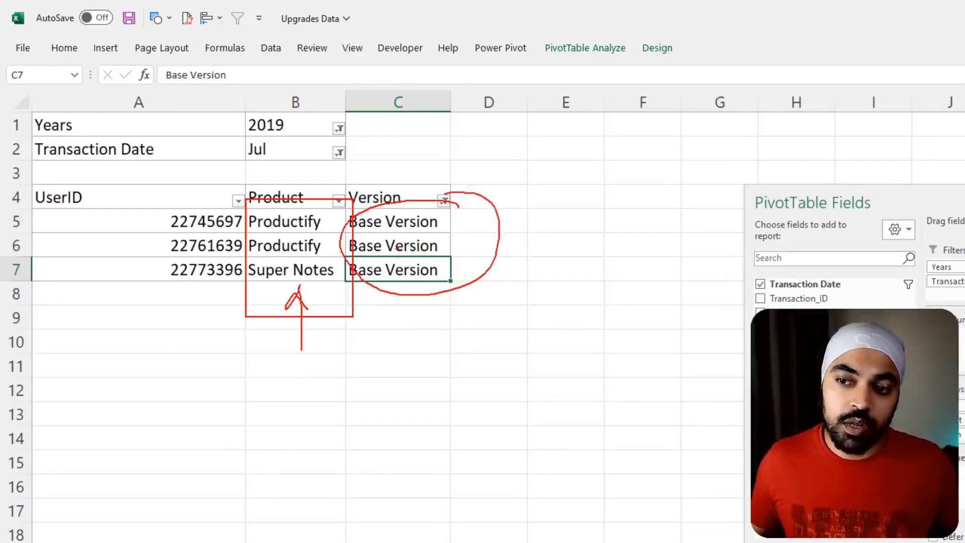
pyautogui.moveTo(395, 271)
pyautogui.mouseDown()
pyautogui.moveTo(157, 322)
pyautogui.moveTo(182, 319)
pyautogui.mouseUp()
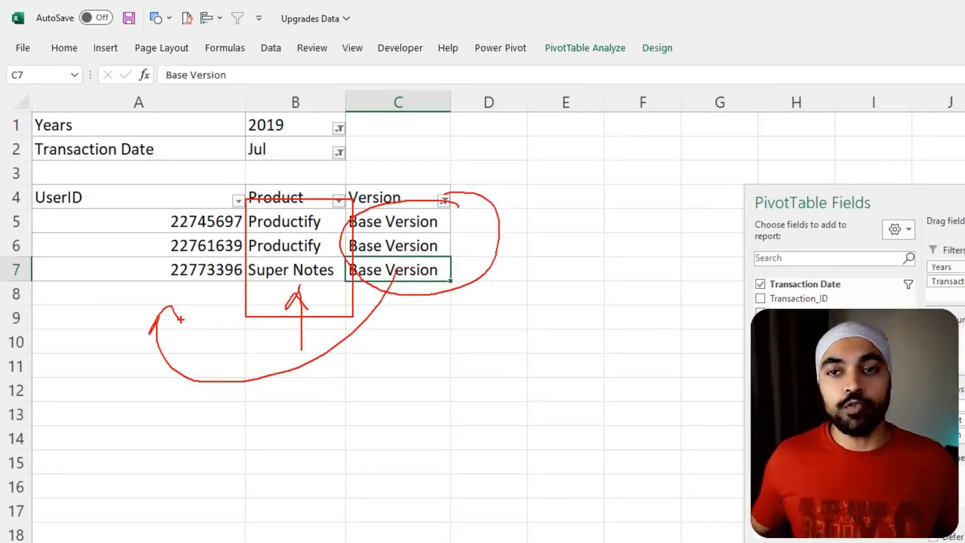
pyautogui.press('Escape')
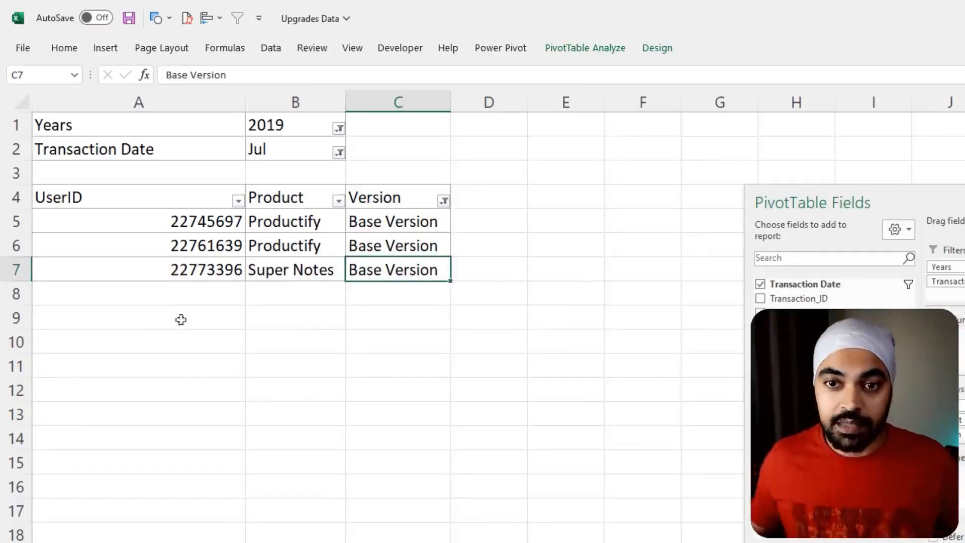
pyautogui.moveTo(3, 195)
pyautogui.mouseDown()
pyautogui.moveTo(317, 252)
pyautogui.moveTo(451, 291)
pyautogui.mouseUp()
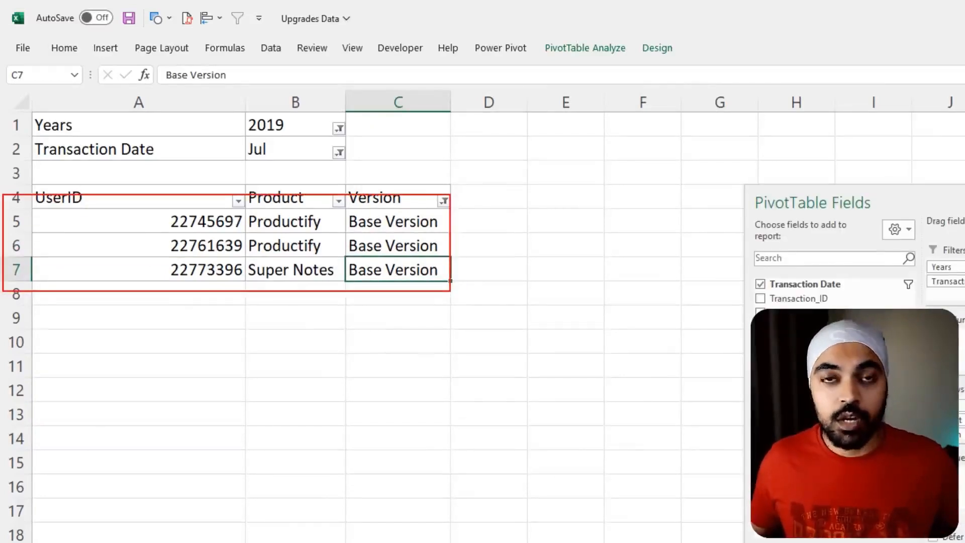
pyautogui.moveTo(296, 327)
pyautogui.mouseDown()
pyautogui.moveTo(297, 281)
pyautogui.moveTo(289, 291)
pyautogui.moveTo(304, 291)
pyautogui.mouseUp()
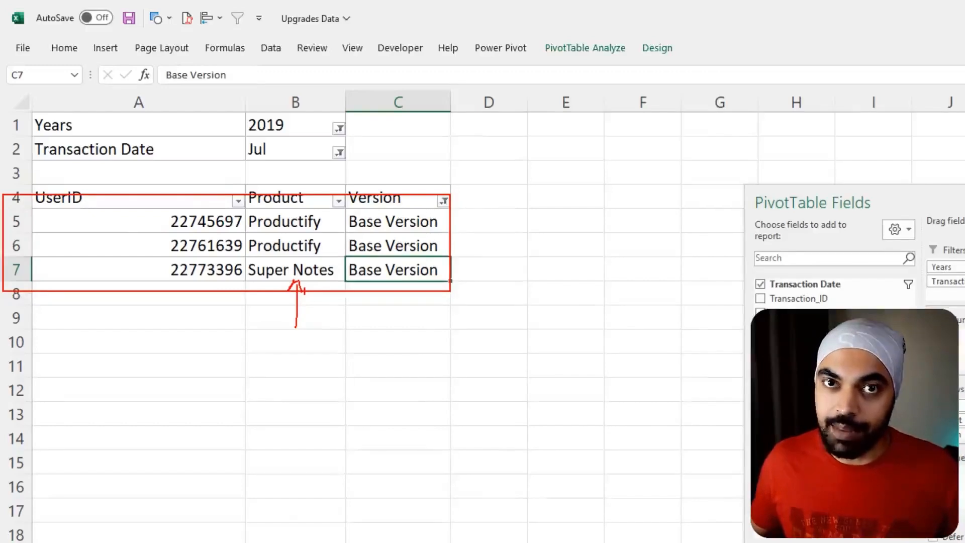
# - Duplicate the whole pivot table, including its filters, at cell F1 and move the field list below the copy
pyautogui.moveTo(76, 127)
pyautogui.mouseDown()
pyautogui.moveTo(390, 297)
pyautogui.moveTo(387, 257)
pyautogui.mouseUp()
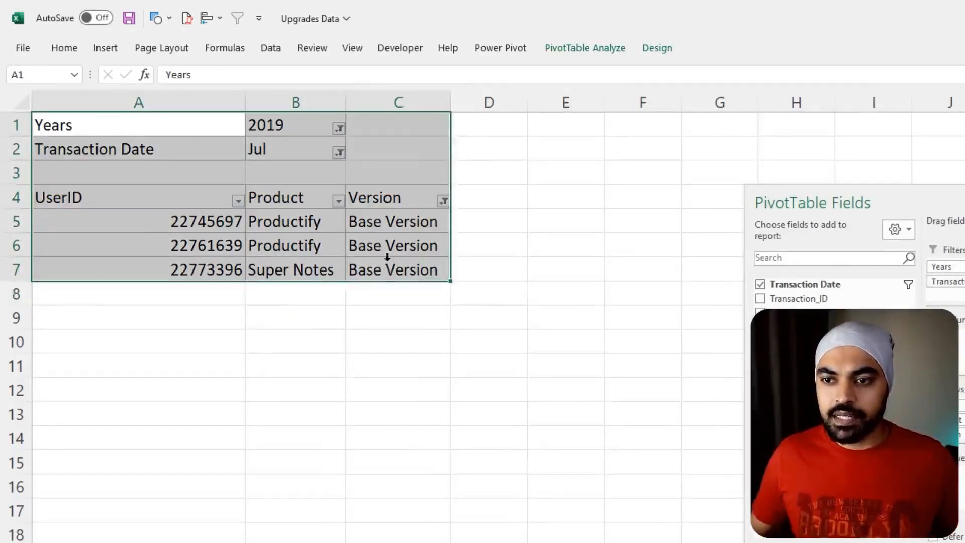
pyautogui.hotkey('ctrl', 'c')
pyautogui.click(631, 130)
pyautogui.hotkey('ctrl', 'v')
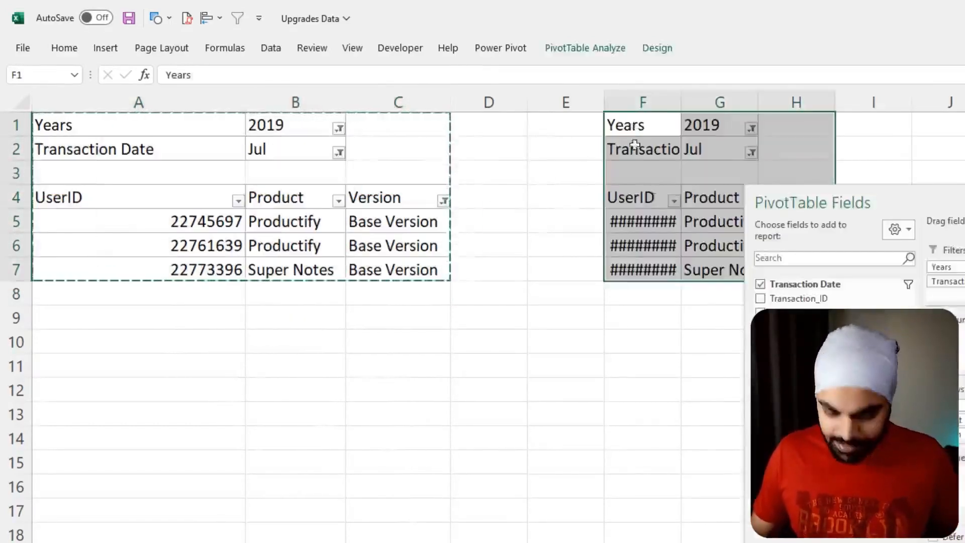
pyautogui.moveTo(855, 194); pyautogui.dragTo(831, 409)
# - Filter the copied pivot table to transaction month Aug and widen column F to fit the user IDs
pyautogui.click(751, 152)
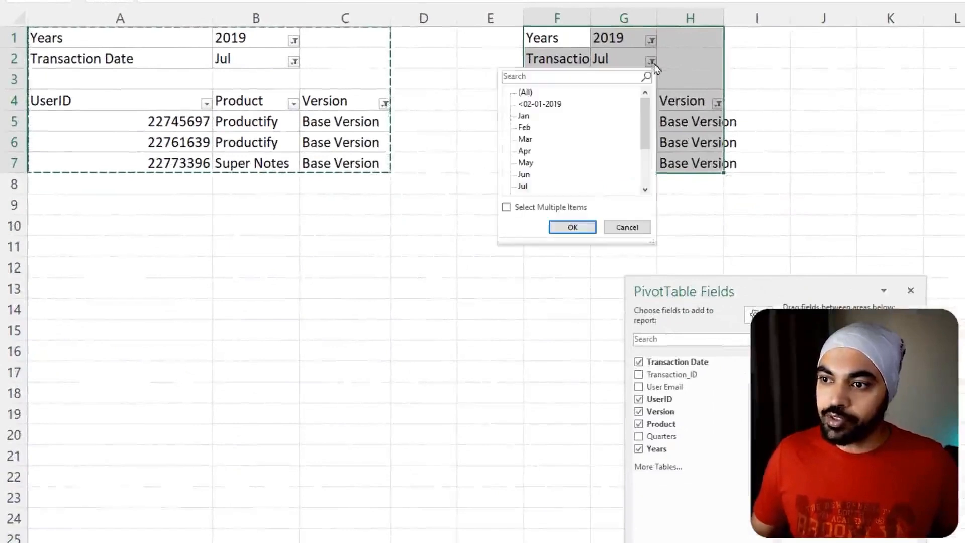
pyautogui.scroll(-1, 543, 176)
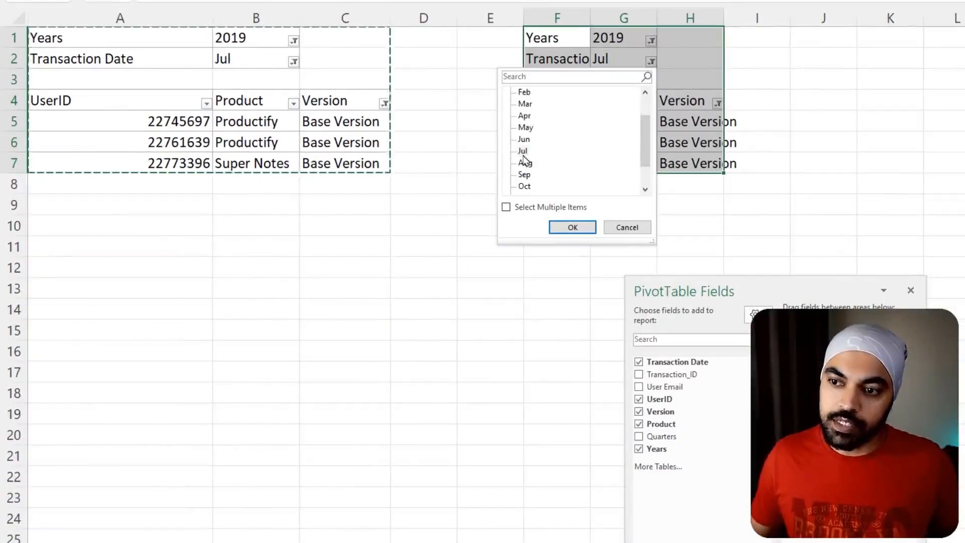
pyautogui.click(524, 162)
pyautogui.click(572, 227)
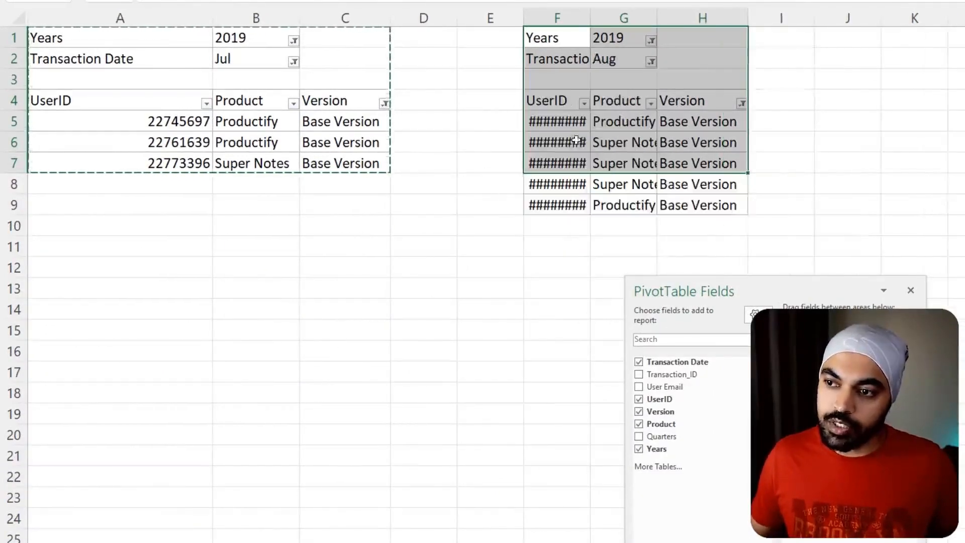
pyautogui.doubleClick(589, 15)
# - Filter the copied pivot table's Version field to Professional Version only and clear the copy marquee
pyautogui.moveTo(745, 198); pyautogui.dragTo(776, 123)
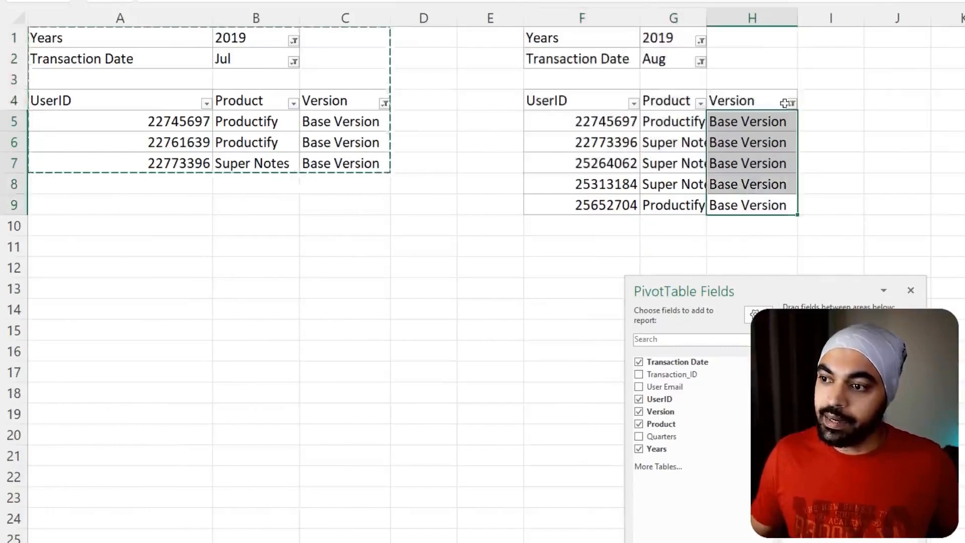
pyautogui.click(784, 103)
pyautogui.click(791, 103)
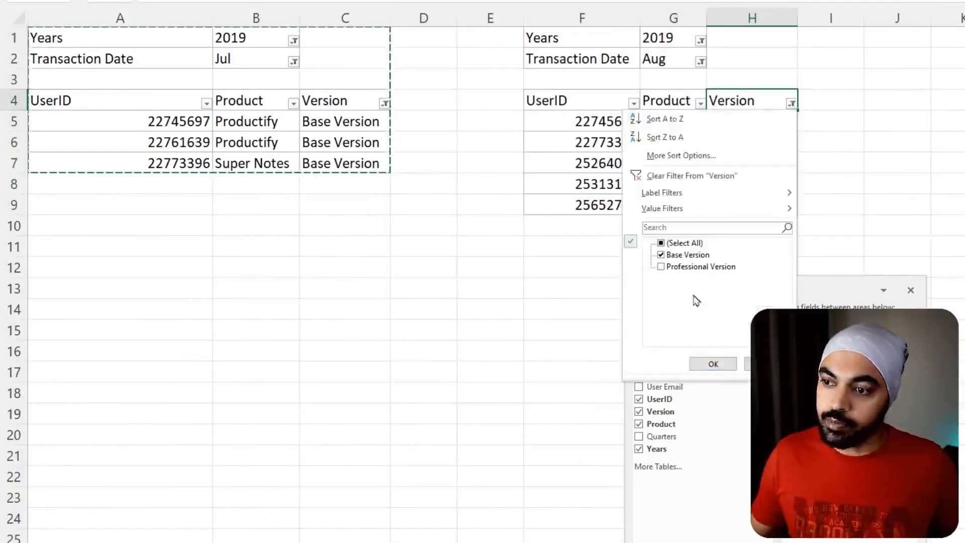
pyautogui.click(661, 267)
pyautogui.click(661, 255)
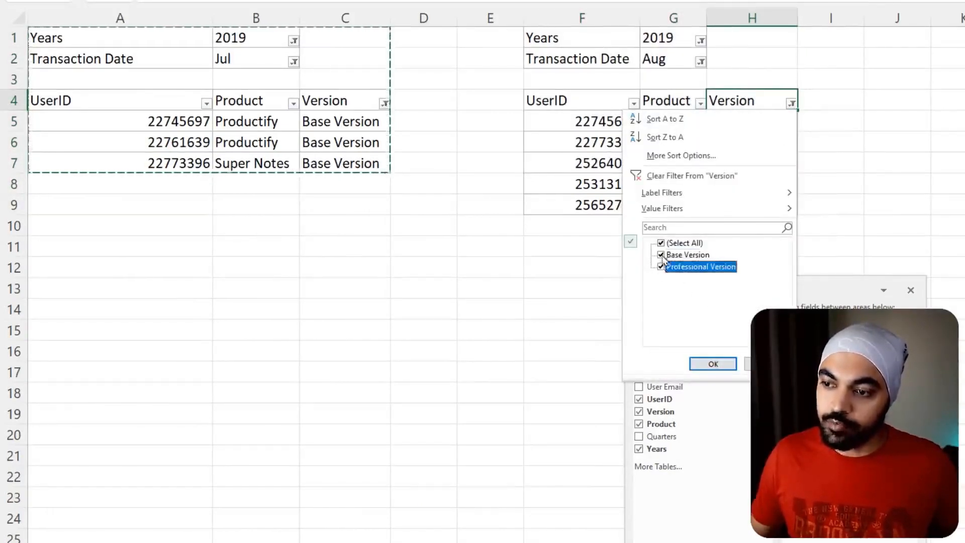
pyautogui.click(710, 363)
pyautogui.click(945, 163)
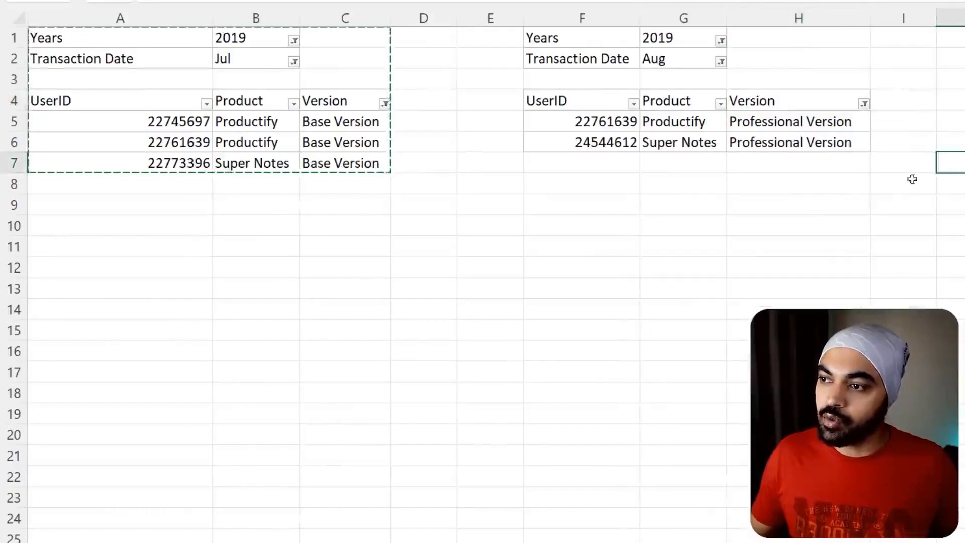
pyautogui.press('Escape')
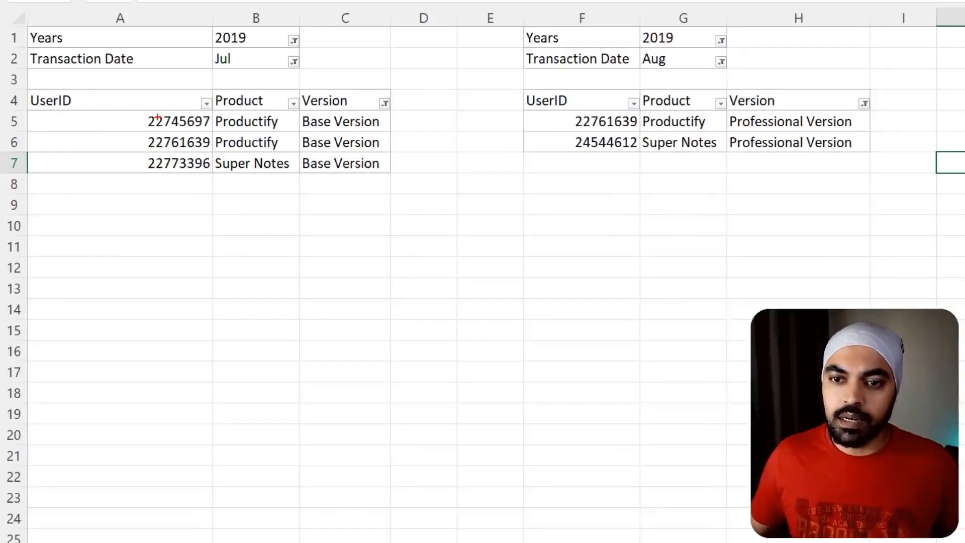
# - Compare the first two July Base Version user IDs with the August Professional Version user IDs
pyautogui.moveTo(187, 108); pyautogui.dragTo(215, 134)
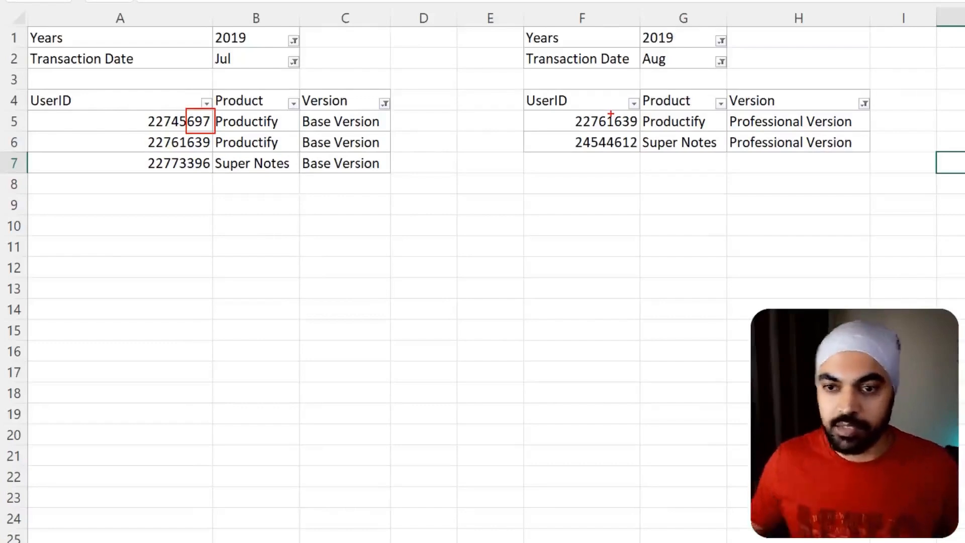
pyautogui.press('Escape')
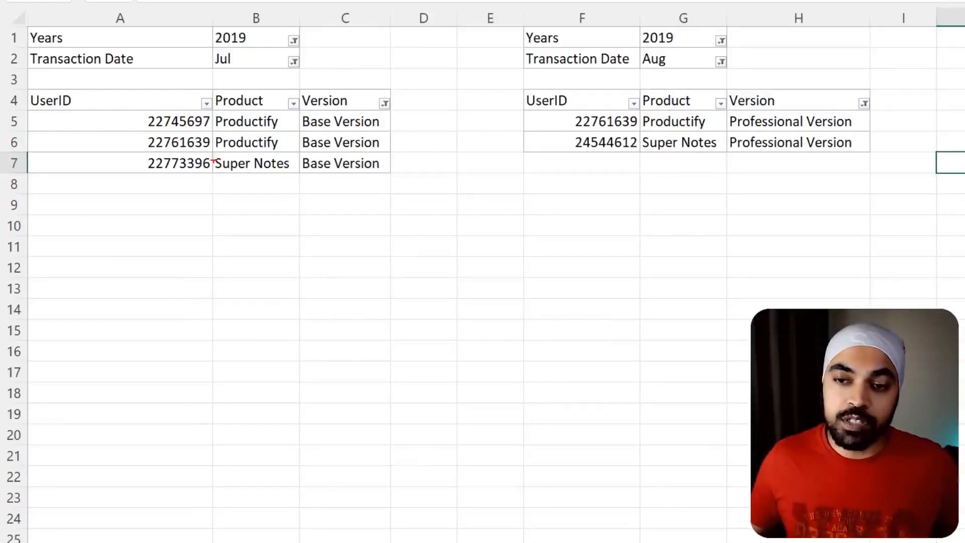
pyautogui.moveTo(182, 129); pyautogui.dragTo(215, 155)
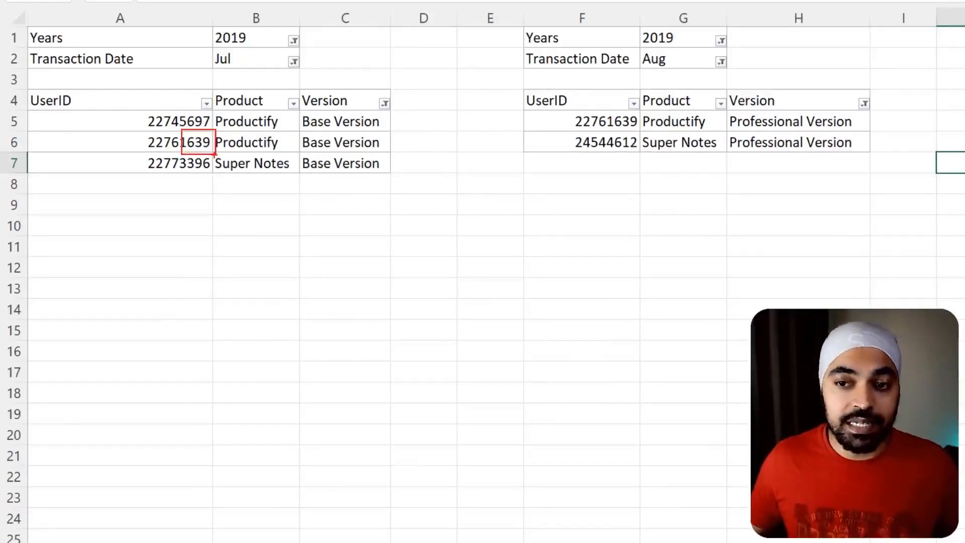
pyautogui.moveTo(647, 117)
pyautogui.mouseDown()
pyautogui.moveTo(610, 112)
pyautogui.moveTo(640, 133)
pyautogui.moveTo(634, 111)
pyautogui.mouseUp()
pyautogui.press('Escape')
# - Mark the year, month, product and version of the second July user and the matching August row to compare them
pyautogui.click(134, 142)
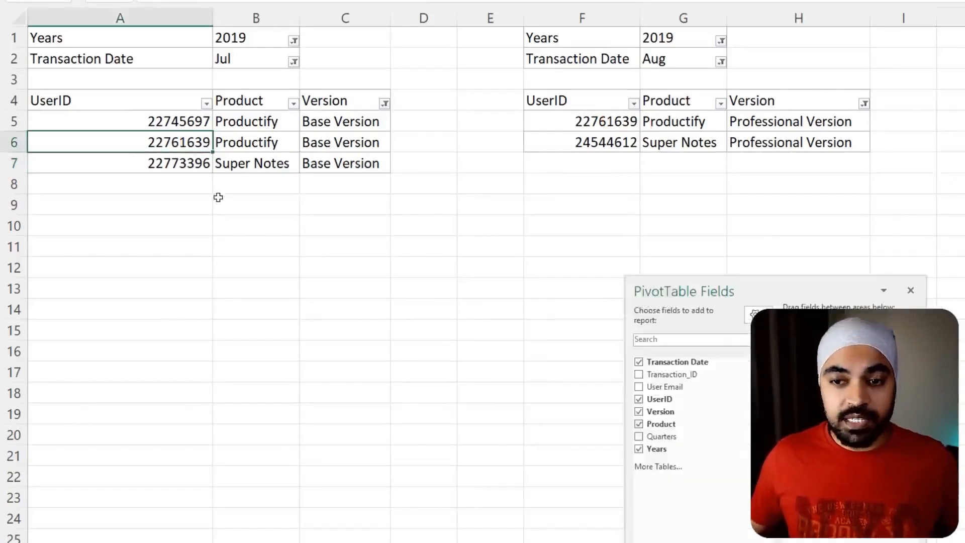
pyautogui.hotkey('ctrl', '2')
pyautogui.moveTo(283, 133)
pyautogui.mouseDown()
pyautogui.moveTo(220, 131)
pyautogui.moveTo(239, 159)
pyautogui.moveTo(282, 131)
pyautogui.mouseUp()
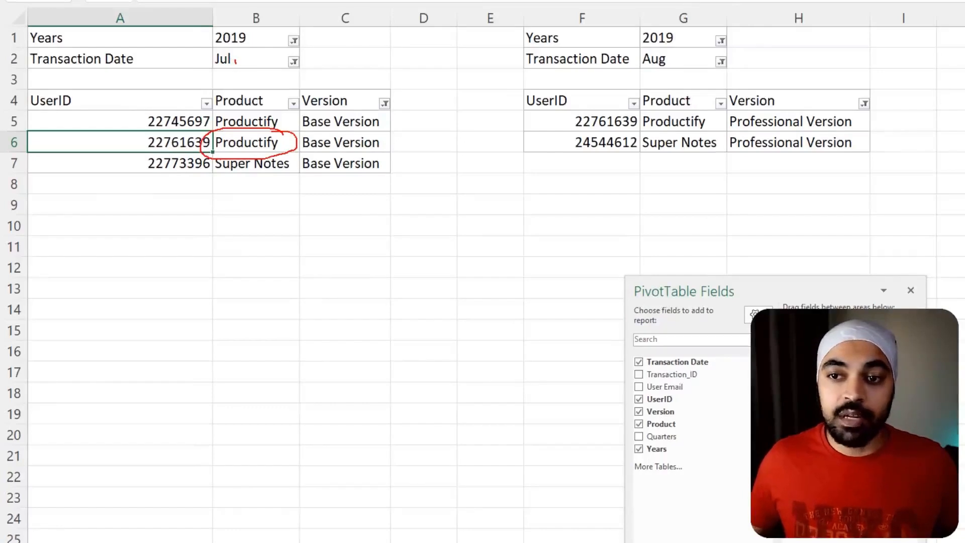
pyautogui.moveTo(235, 61); pyautogui.dragTo(246, 54)
pyautogui.moveTo(249, 36); pyautogui.dragTo(263, 30)
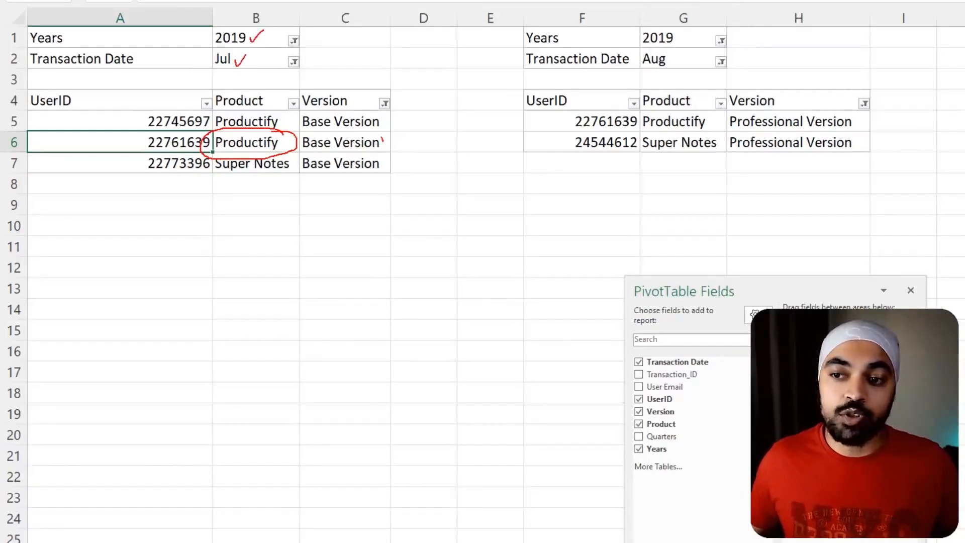
pyautogui.moveTo(382, 140); pyautogui.dragTo(399, 132)
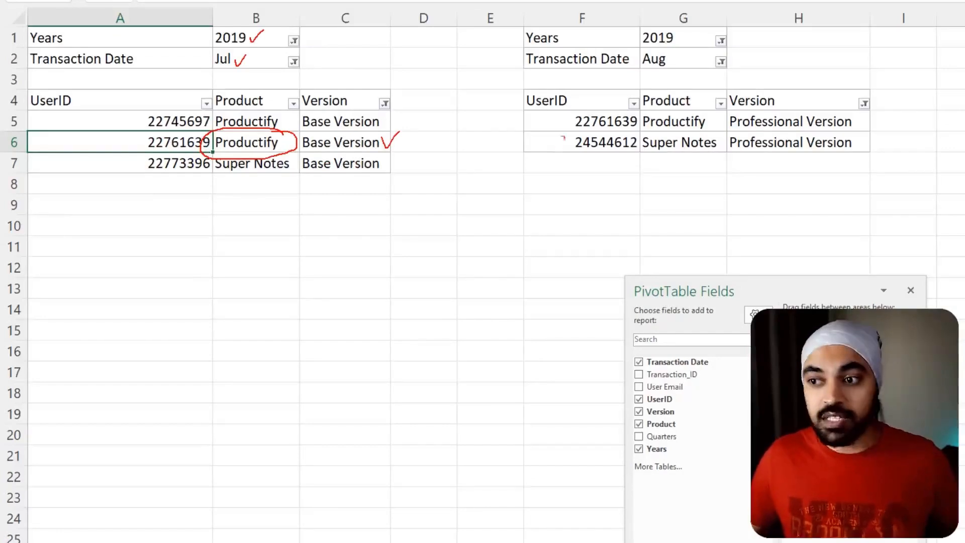
pyautogui.moveTo(677, 50)
pyautogui.mouseDown()
pyautogui.moveTo(646, 53)
pyautogui.moveTo(668, 18)
pyautogui.moveTo(675, 51)
pyautogui.mouseUp()
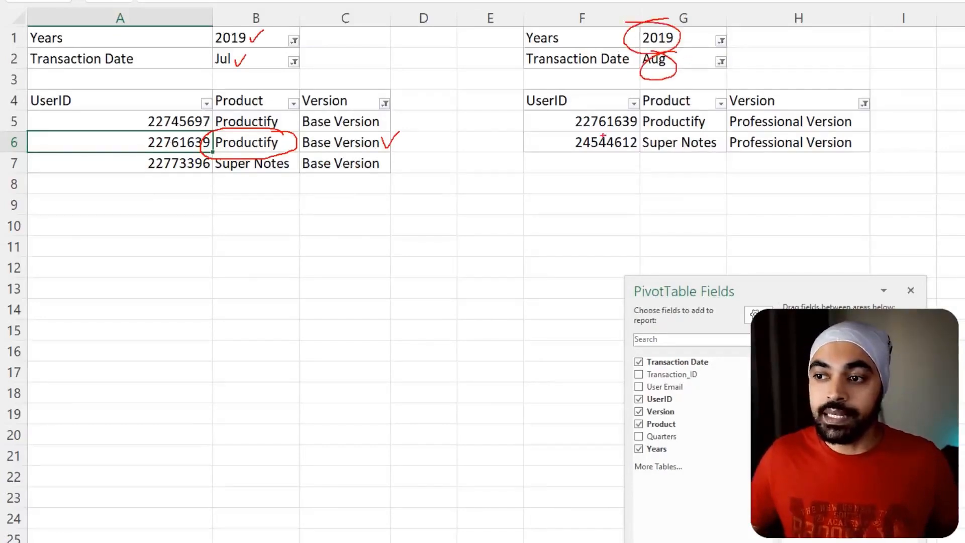
pyautogui.moveTo(542, 108); pyautogui.dragTo(632, 132)
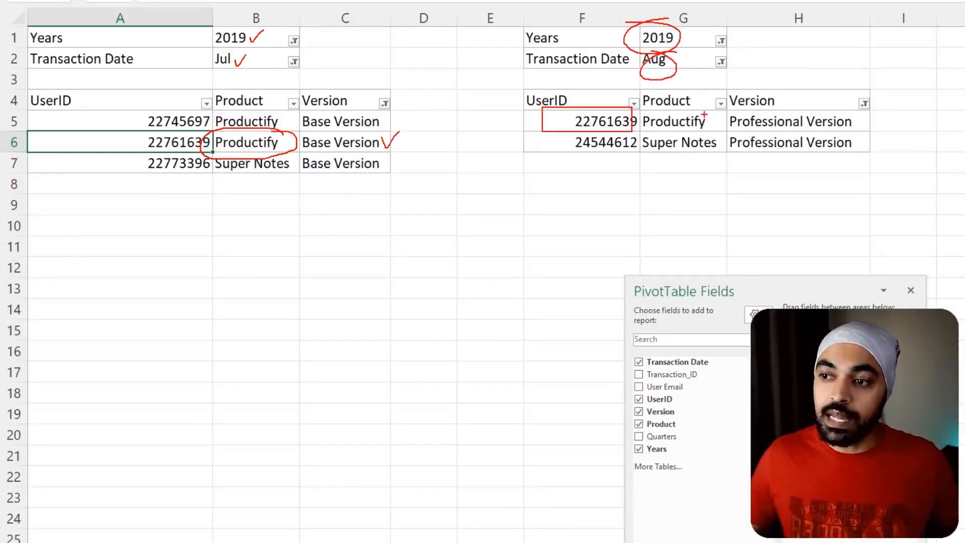
pyautogui.moveTo(707, 114)
pyautogui.mouseDown()
pyautogui.moveTo(639, 114)
pyautogui.moveTo(723, 123)
pyautogui.moveTo(716, 108)
pyautogui.mouseUp()
pyautogui.moveTo(850, 121); pyautogui.dragTo(876, 107)
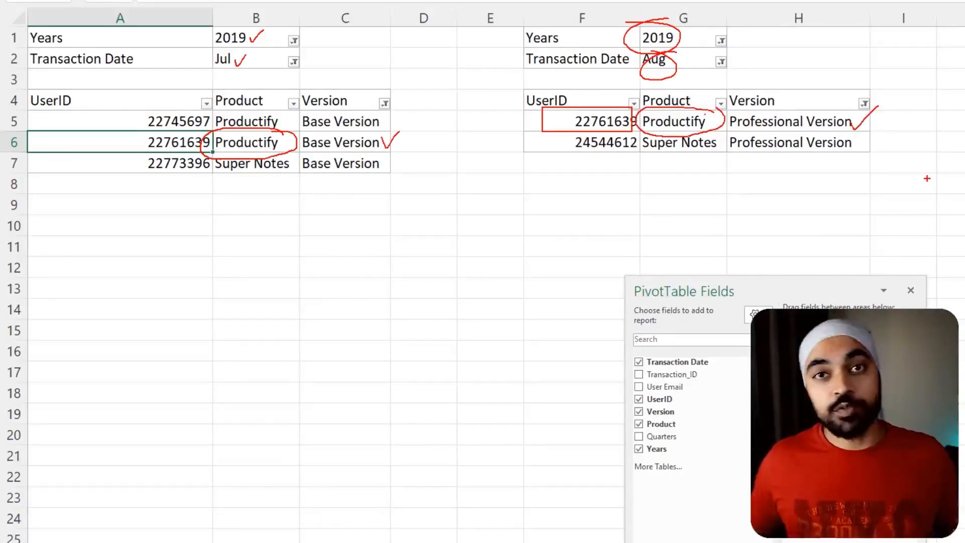
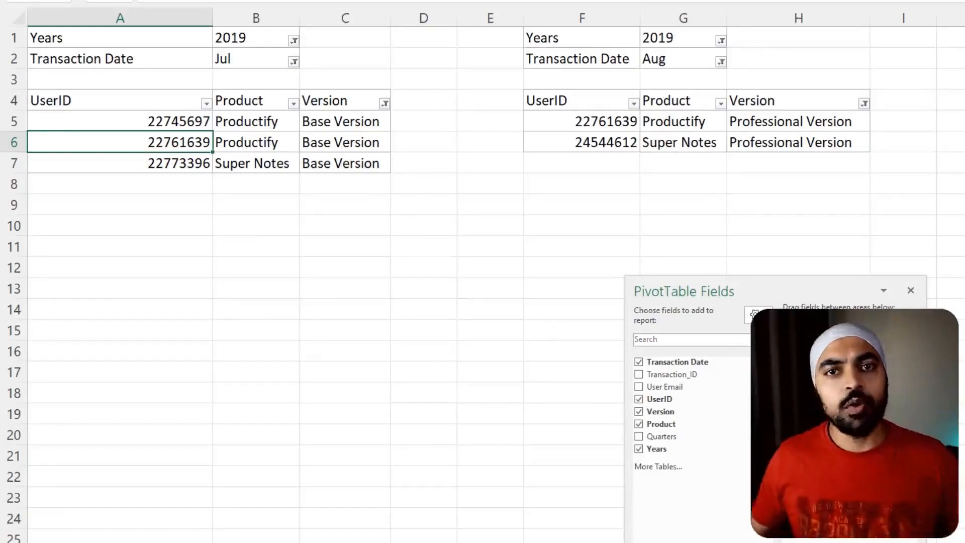
# - Mark the year 2019 and transaction month Jul filters above the Base Version pivot table
pyautogui.click(273, 247)
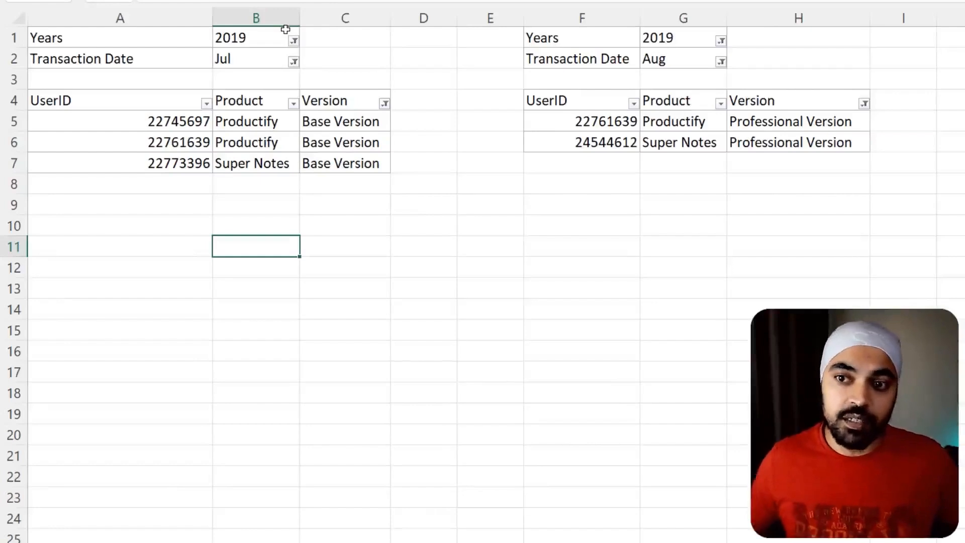
pyautogui.moveTo(208, 19); pyautogui.dragTo(259, 46)
pyautogui.moveTo(200, 41); pyautogui.dragTo(264, 76)
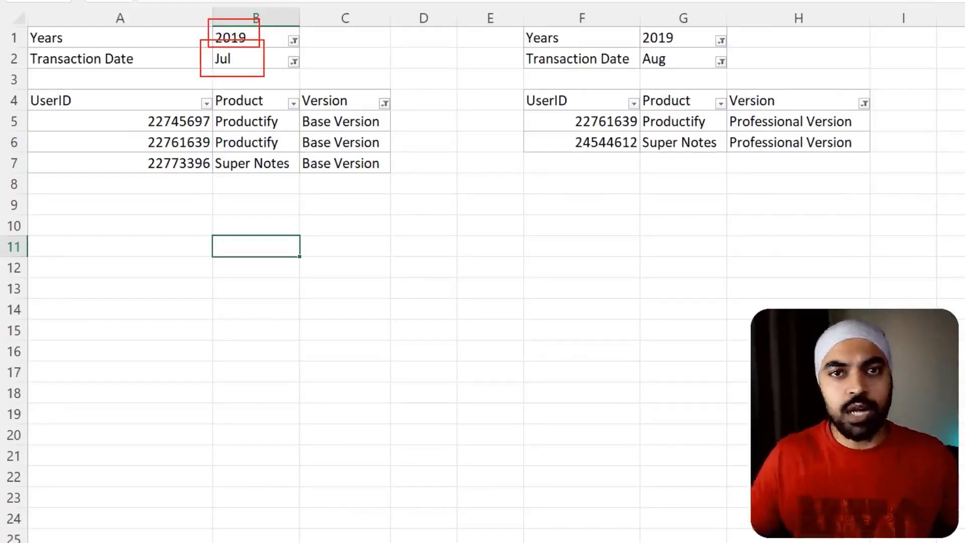
pyautogui.press('Escape')
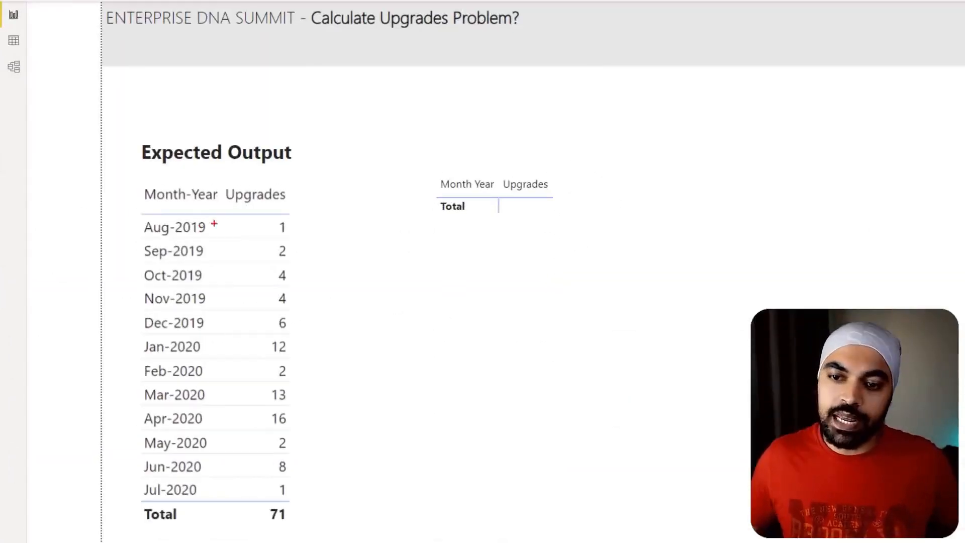
# - Check the Aug-2019 row of the Expected Output table in Power BI and return to the Excel pivot tables
pyautogui.moveTo(221, 219)
pyautogui.mouseDown()
pyautogui.moveTo(117, 234)
pyautogui.moveTo(199, 211)
pyautogui.mouseUp()
pyautogui.press('Escape')
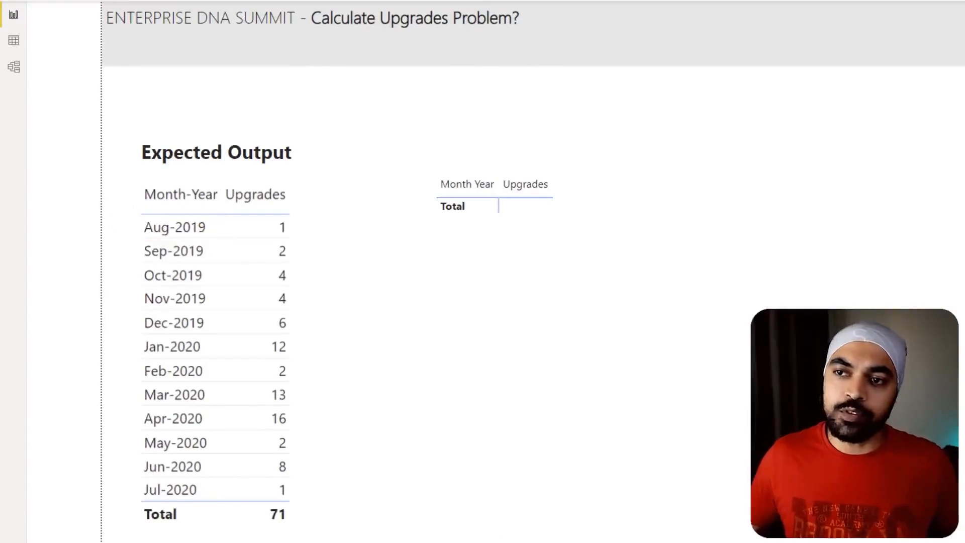
pyautogui.moveTo(386, 0)
pyautogui.mouseDown()
pyautogui.moveTo(584, 120)
pyautogui.moveTo(563, 179)
pyautogui.mouseUp()
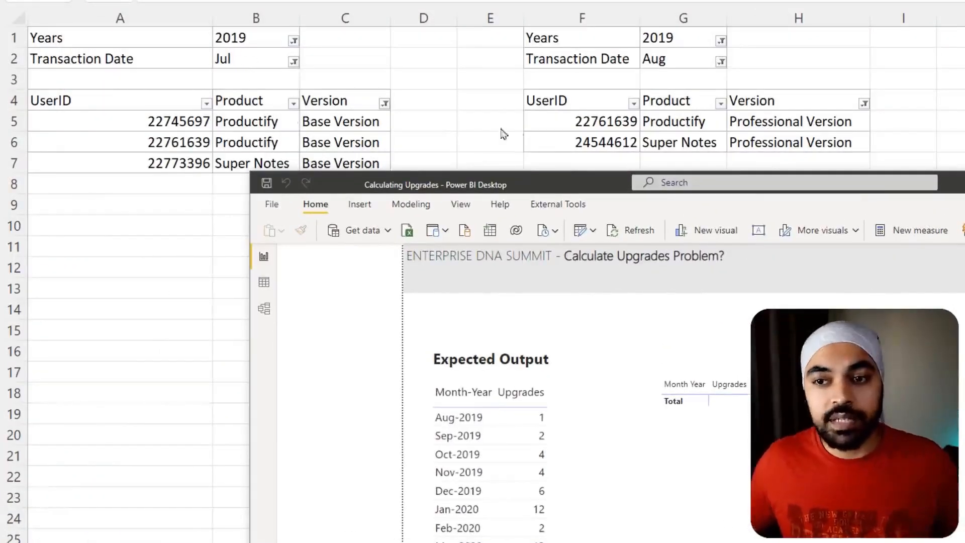
pyautogui.hotkey('alt', 'Tab')
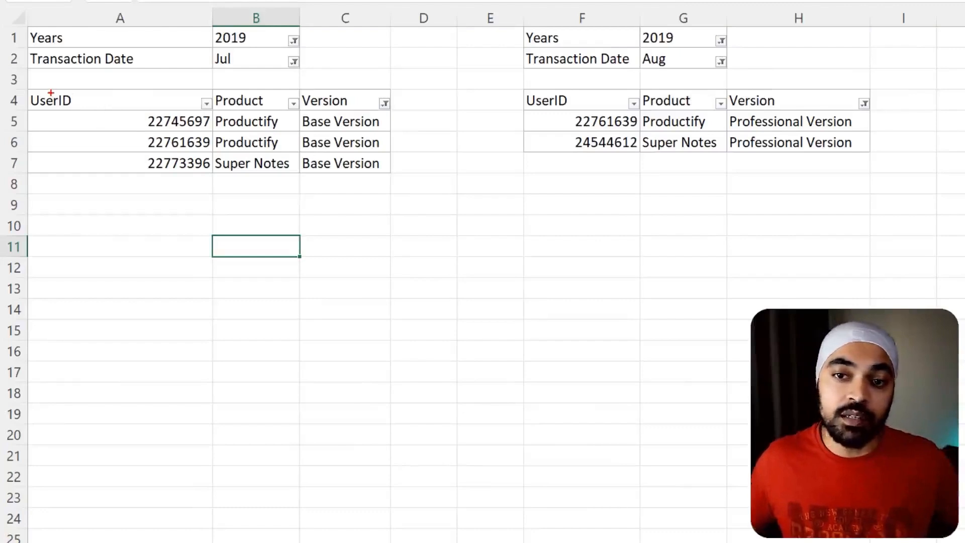
# - Mark the UserID and Product columns and the Base Version column of the July pivot table to review its grouping and filter
pyautogui.moveTo(26, 84); pyautogui.dragTo(195, 192)
pyautogui.moveTo(212, 82); pyautogui.dragTo(289, 182)
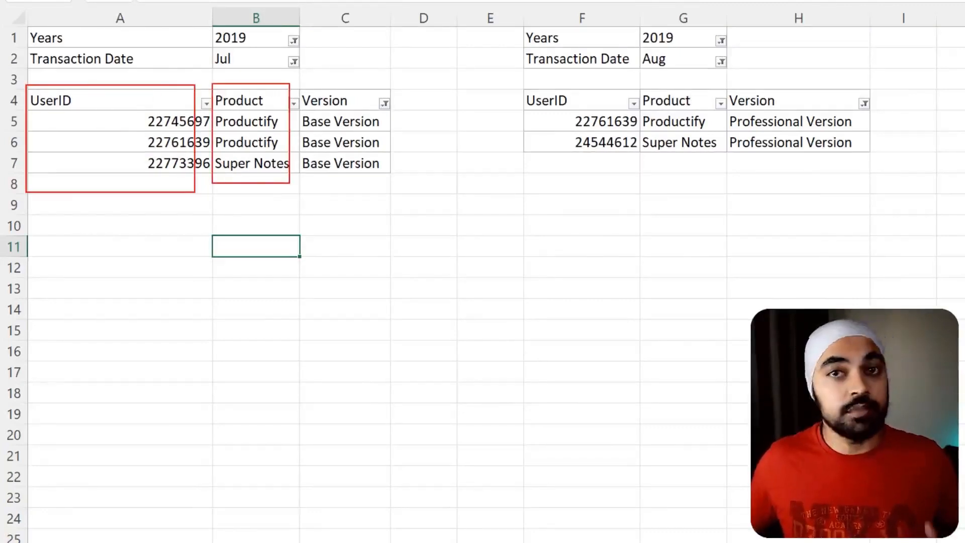
pyautogui.press('Escape')
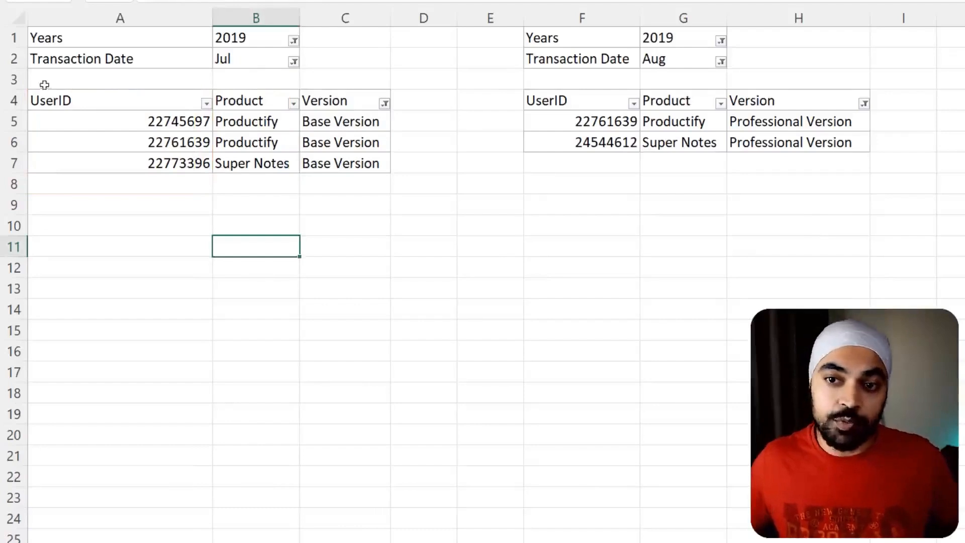
pyautogui.moveTo(26, 84); pyautogui.dragTo(296, 184)
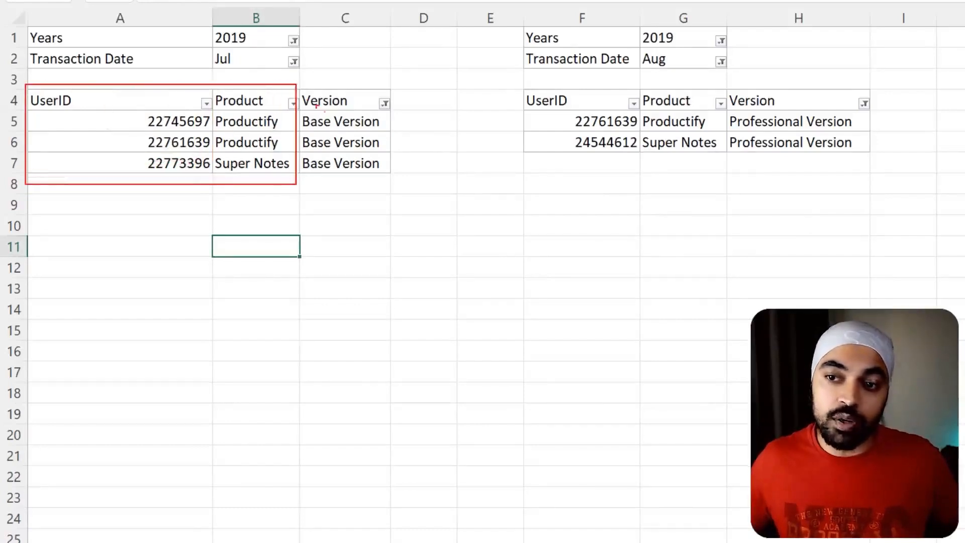
pyautogui.moveTo(298, 79)
pyautogui.mouseDown()
pyautogui.moveTo(301, 100)
pyautogui.moveTo(412, 193)
pyautogui.mouseUp()
pyautogui.moveTo(368, 40)
pyautogui.mouseDown()
pyautogui.moveTo(368, 78)
pyautogui.moveTo(378, 66)
pyautogui.mouseUp()
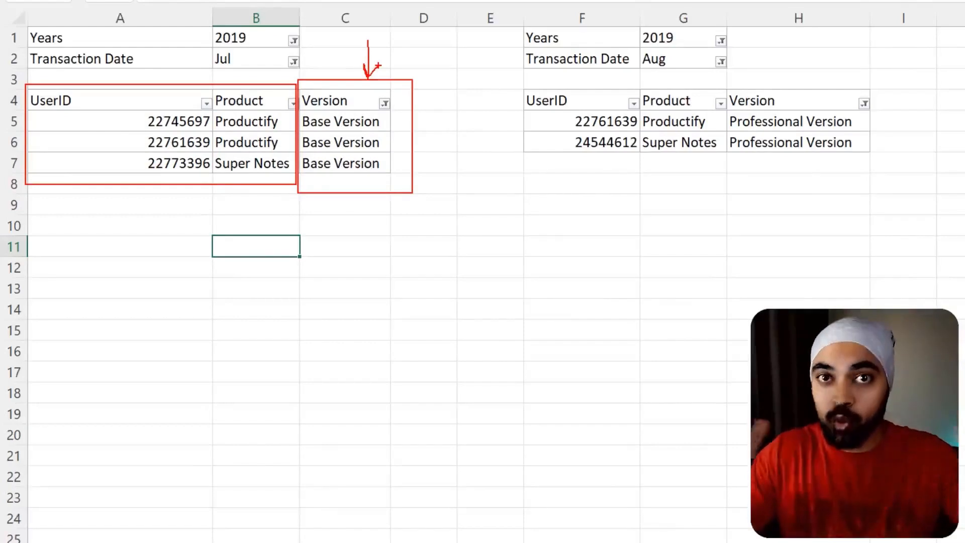
pyautogui.moveTo(389, 137); pyautogui.dragTo(406, 130)
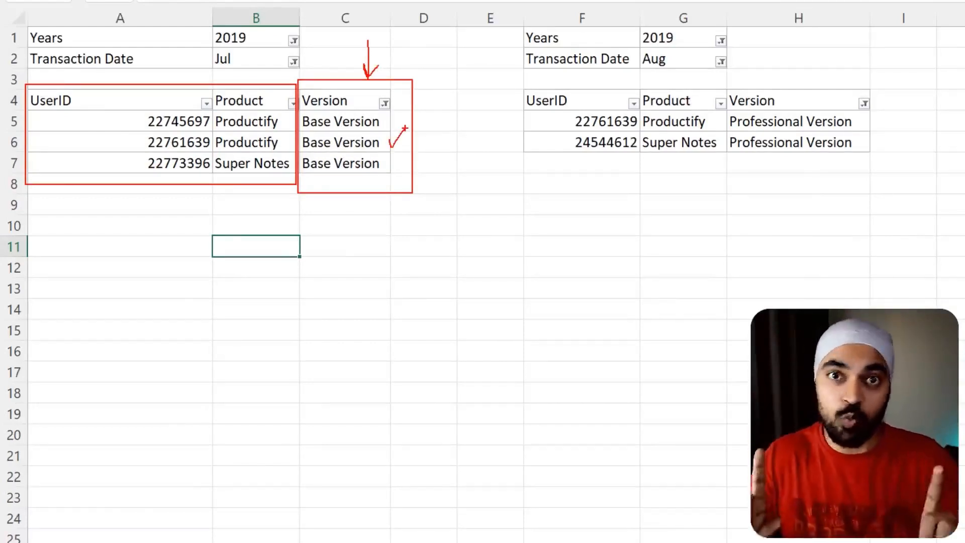
pyautogui.press('Escape')
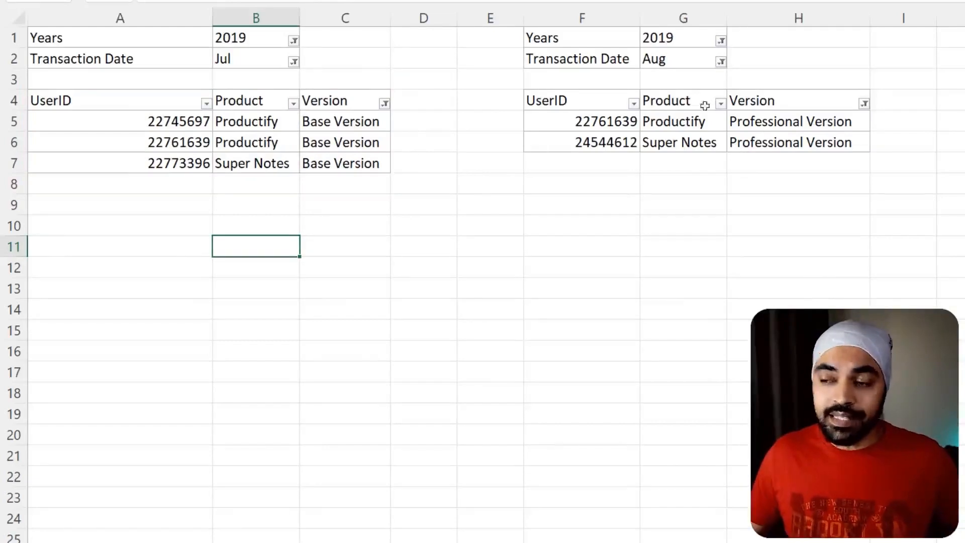
# - Mark the 2019 and Aug filters, the UserID and Product columns and the Version column of the August pivot table
pyautogui.hotkey('ctrl', '2')
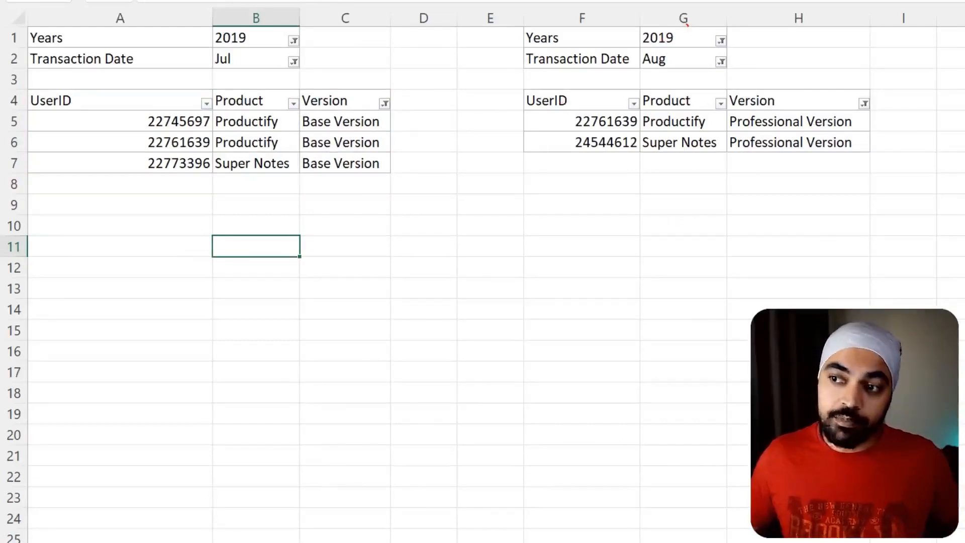
pyautogui.moveTo(685, 24)
pyautogui.mouseDown()
pyautogui.moveTo(693, 72)
pyautogui.moveTo(679, 25)
pyautogui.mouseUp()
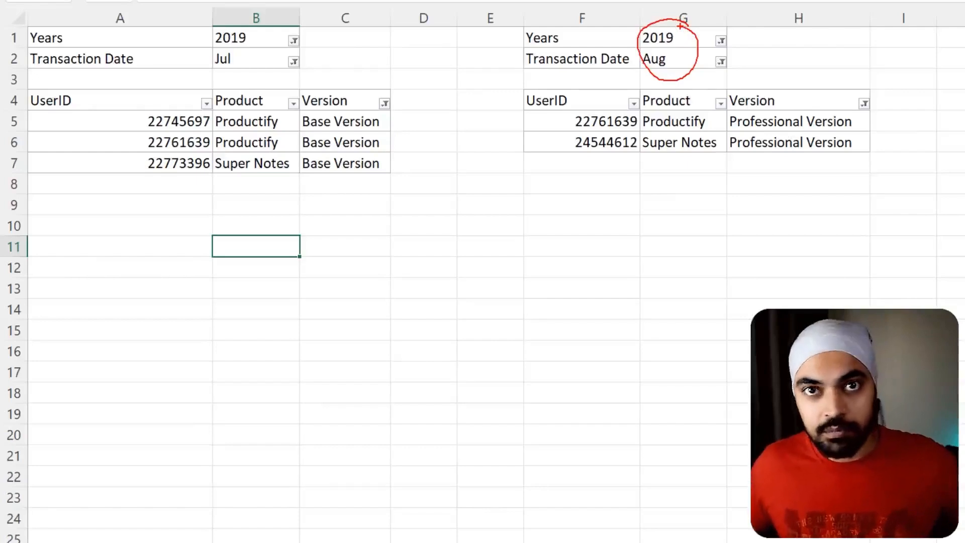
pyautogui.press('e')
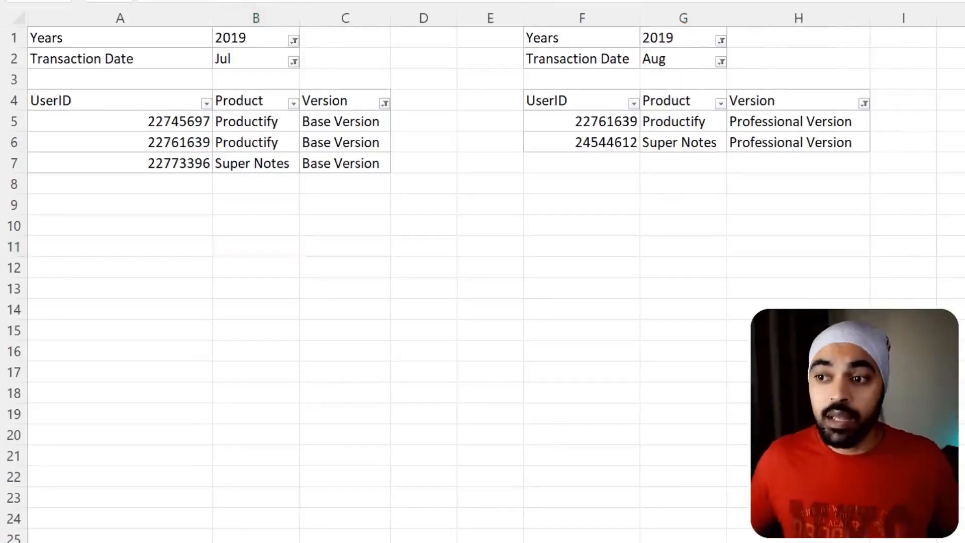
pyautogui.moveTo(519, 79)
pyautogui.mouseDown()
pyautogui.moveTo(658, 150)
pyautogui.moveTo(781, 176)
pyautogui.moveTo(724, 178)
pyautogui.mouseUp()
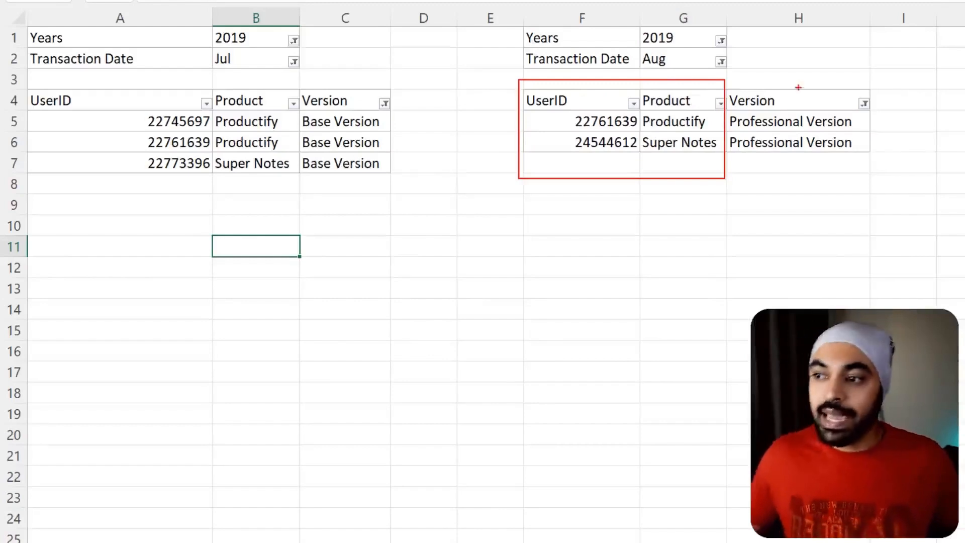
pyautogui.moveTo(797, 70); pyautogui.dragTo(796, 95)
pyautogui.press('Escape')
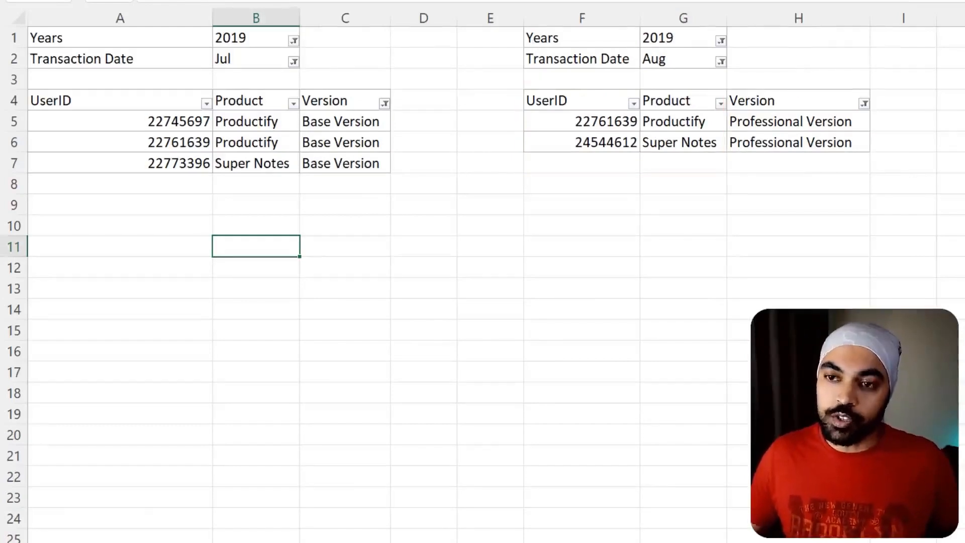
# - Mark the July table's date filters and enter the note "Pervious Month" in cell B11
pyautogui.hotkey('ctrl', '1')
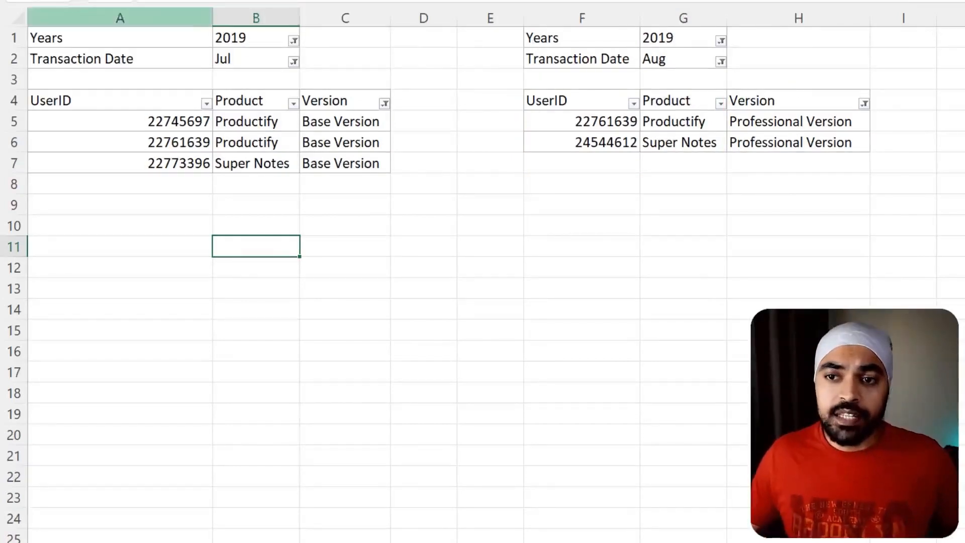
pyautogui.moveTo(191, 16)
pyautogui.mouseDown()
pyautogui.moveTo(281, 72)
pyautogui.moveTo(320, 77)
pyautogui.mouseUp()
pyautogui.press('Escape')
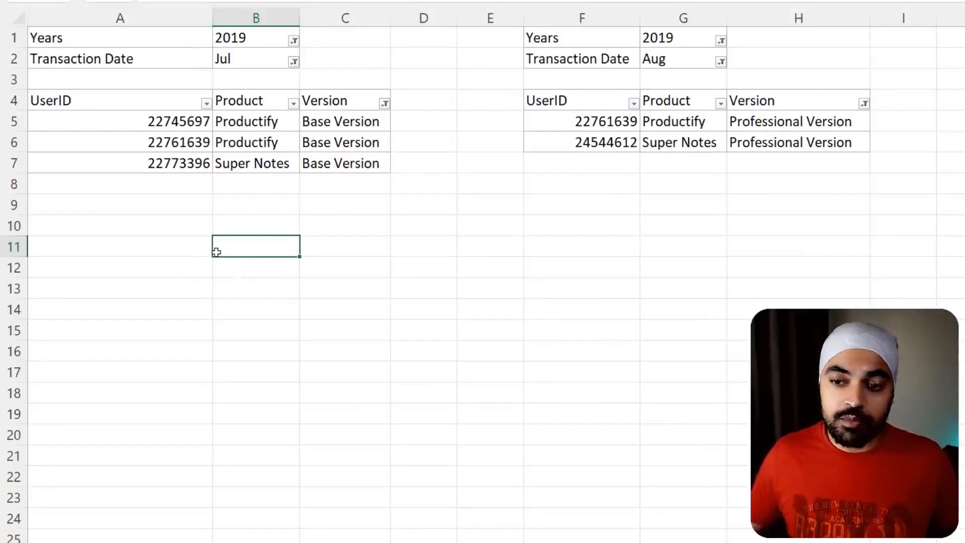
pyautogui.write('Perviou')
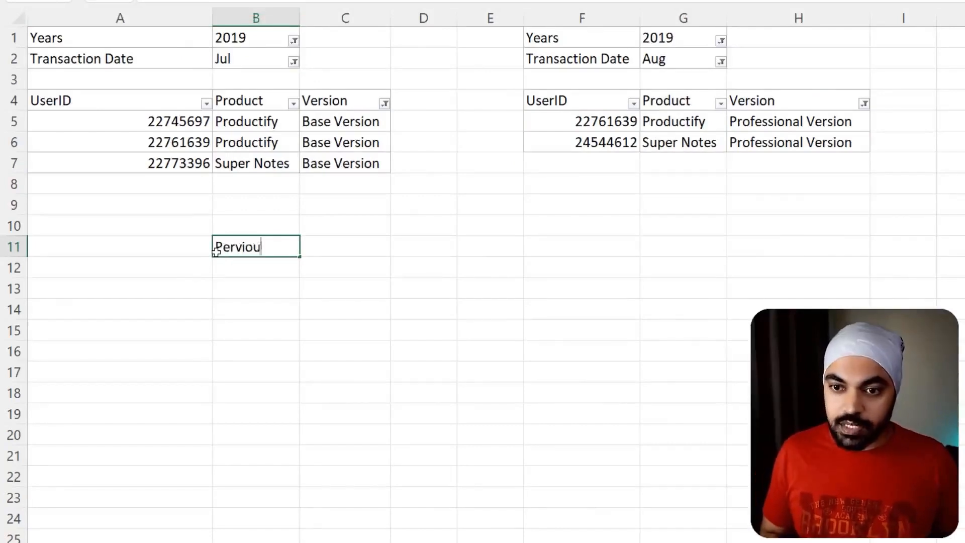
pyautogui.write('s Month')
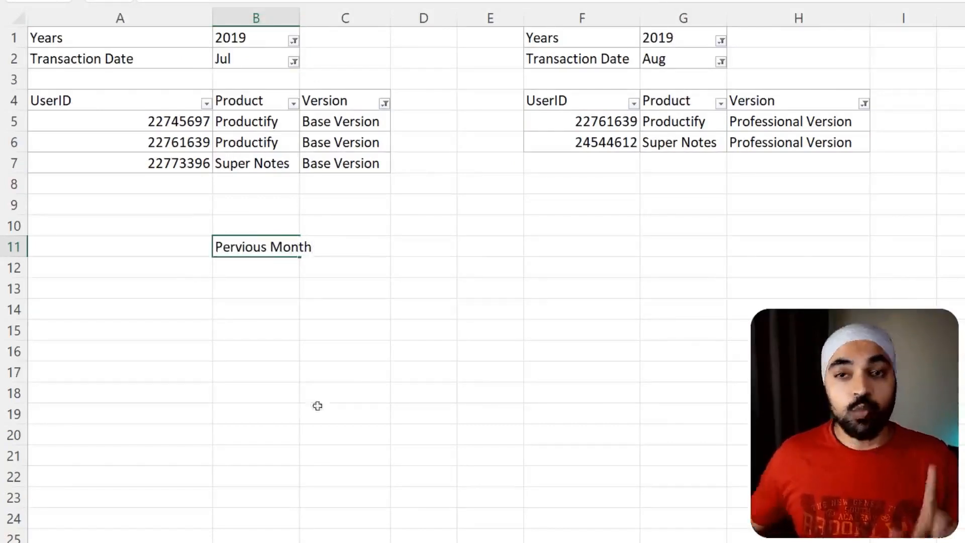
pyautogui.click(322, 432)
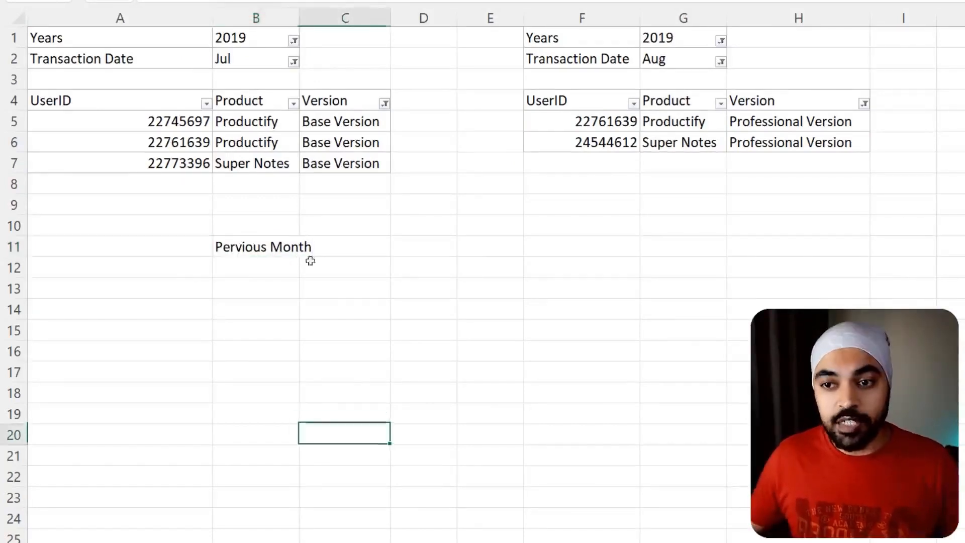
# - Mark the July table's UserID and Product columns and enter "Summarize by user and Product" in cell B12
pyautogui.click(229, 265)
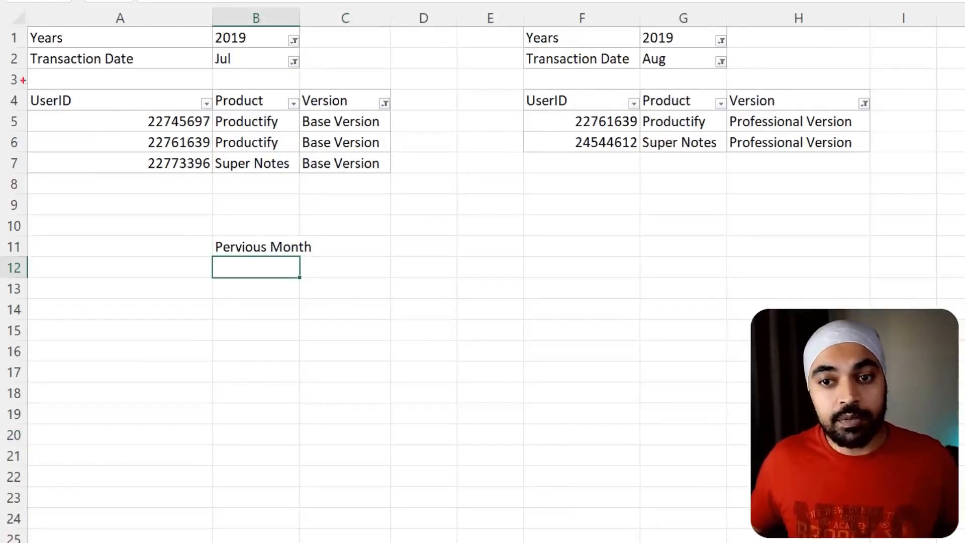
pyautogui.moveTo(22, 79)
pyautogui.mouseDown()
pyautogui.moveTo(248, 152)
pyautogui.moveTo(296, 178)
pyautogui.mouseUp()
pyautogui.press('Escape')
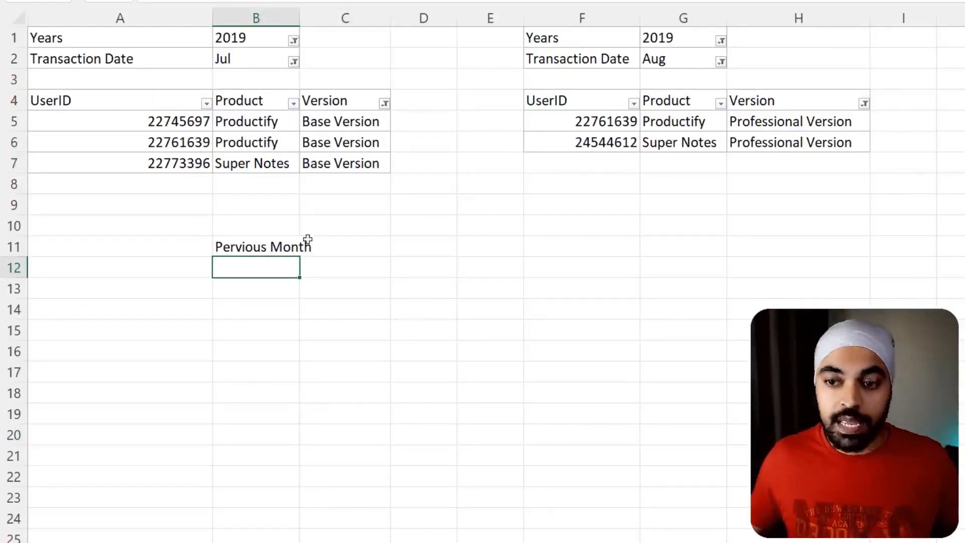
pyautogui.write('Summarize by')
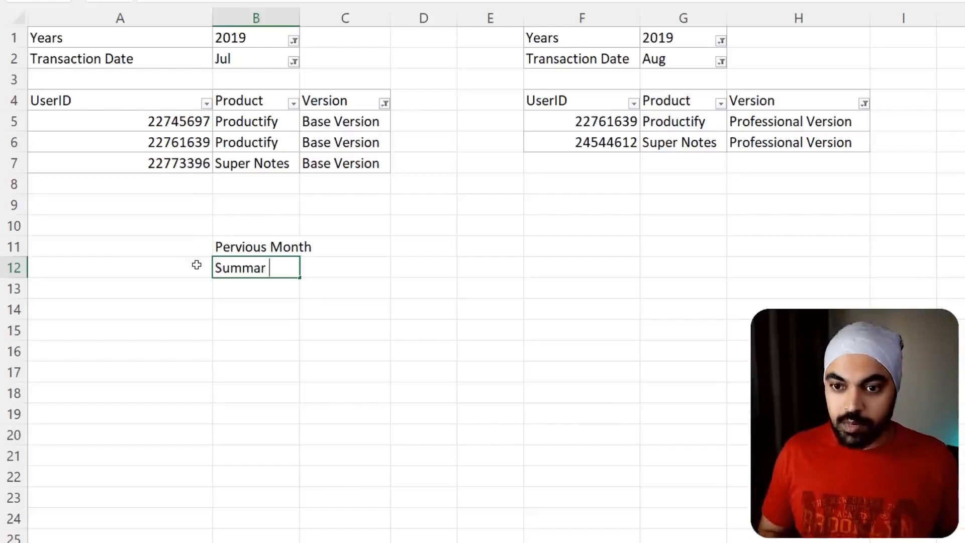
pyautogui.write('er ')
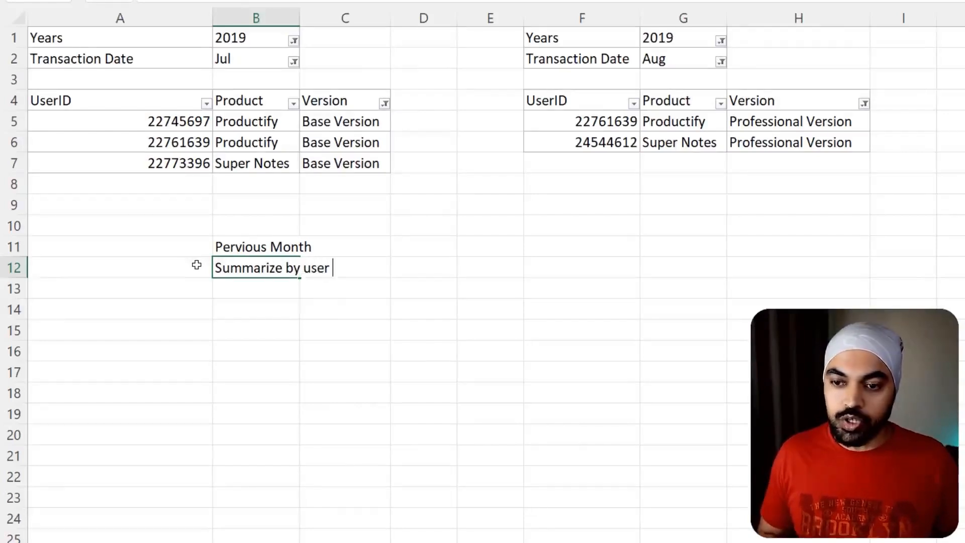
pyautogui.write('and Product')
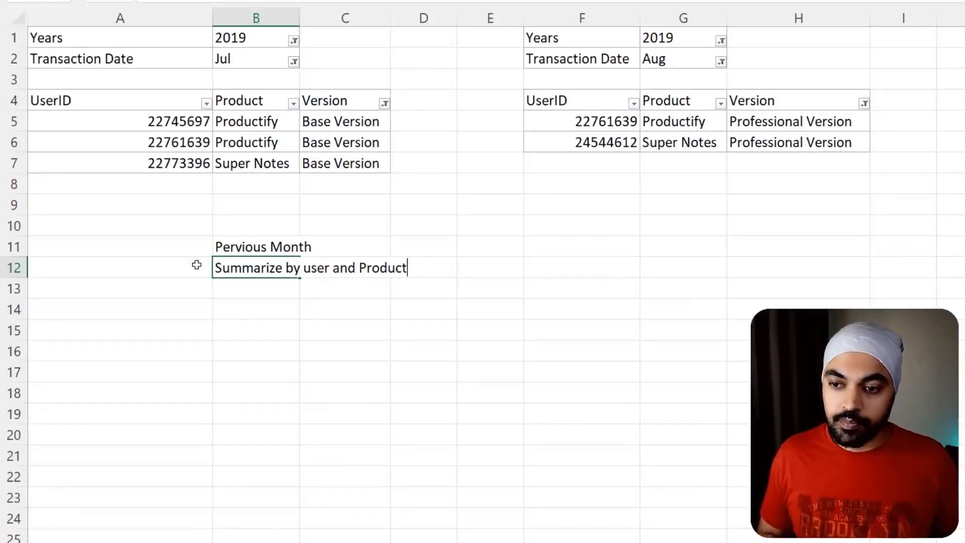
pyautogui.press('Return')
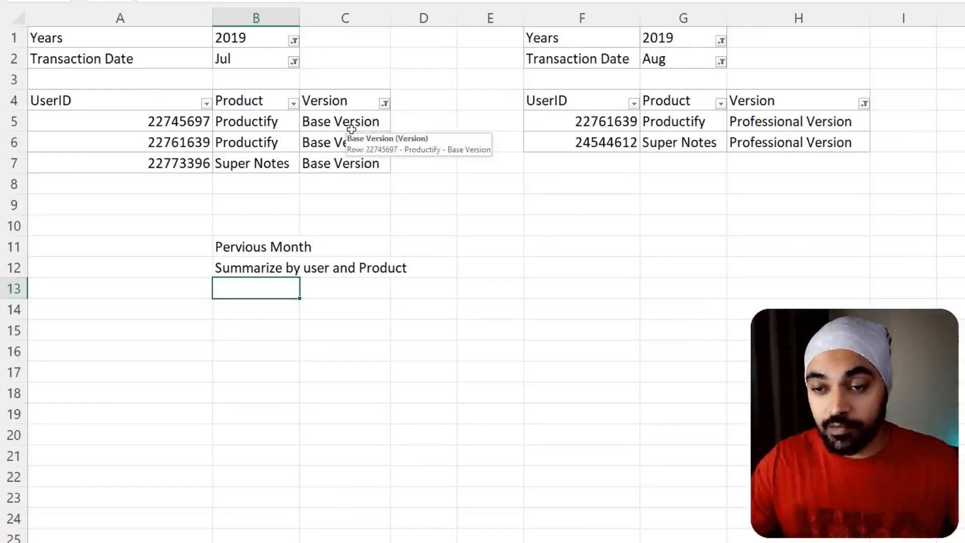
# - Enter the version condition "Version = Basic" in cell B13
pyautogui.write('Vers')
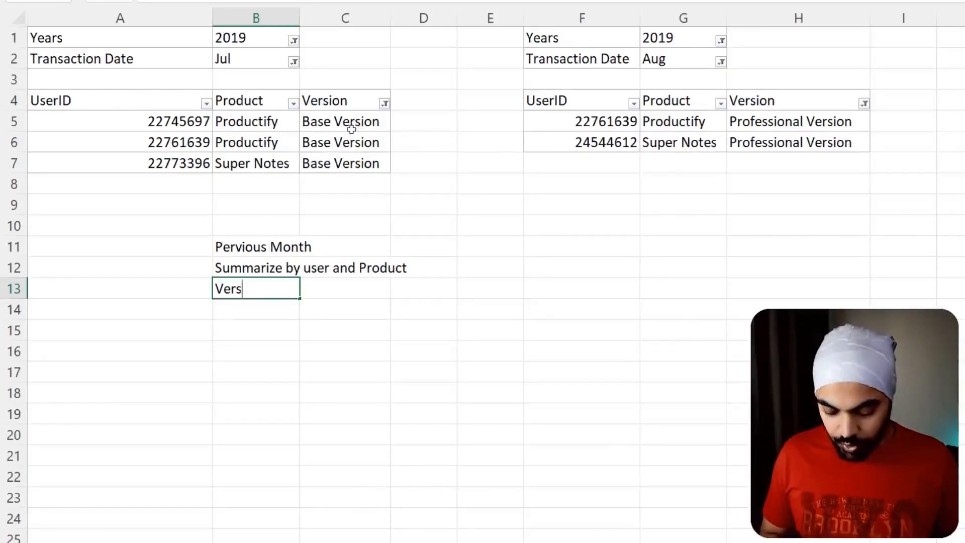
pyautogui.write('ion = Basic')
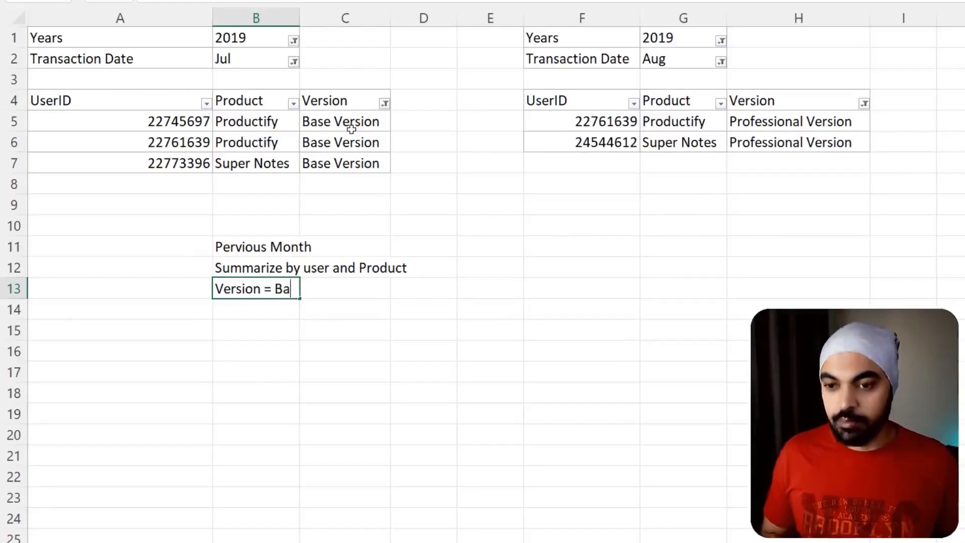
pyautogui.press('Return')
# - Copy the three notes in B11:B13 to G11:G13 below the August pivot table
pyautogui.press('Up')
pyautogui.press('Up')
pyautogui.press('Up')
pyautogui.hotkey('shift', 'Down')
pyautogui.hotkey('shift', 'Down')
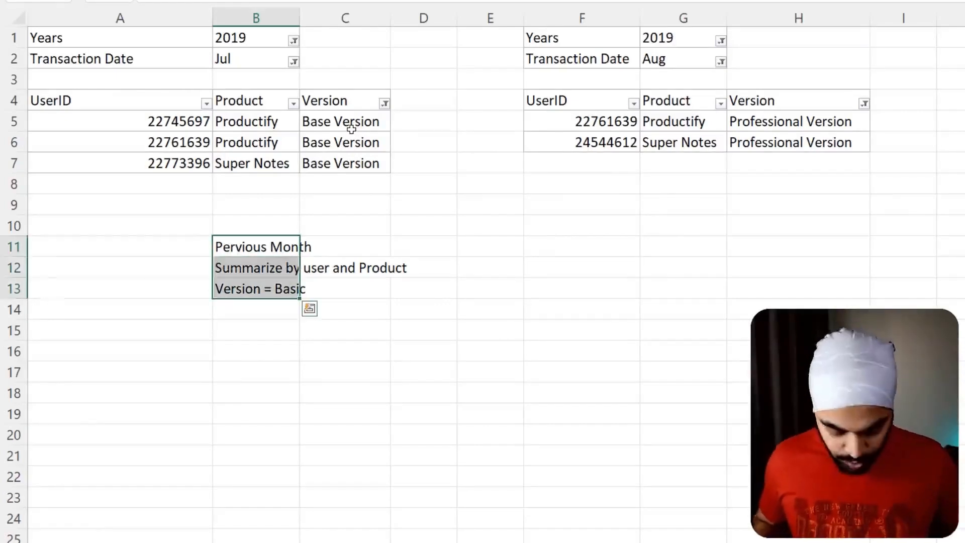
pyautogui.hotkey('ctrl', 'c')
pyautogui.press('Right')
pyautogui.press('Right')
pyautogui.press('Right')
pyautogui.press('Right')
pyautogui.press('Right')
pyautogui.hotkey('ctrl', 'v')
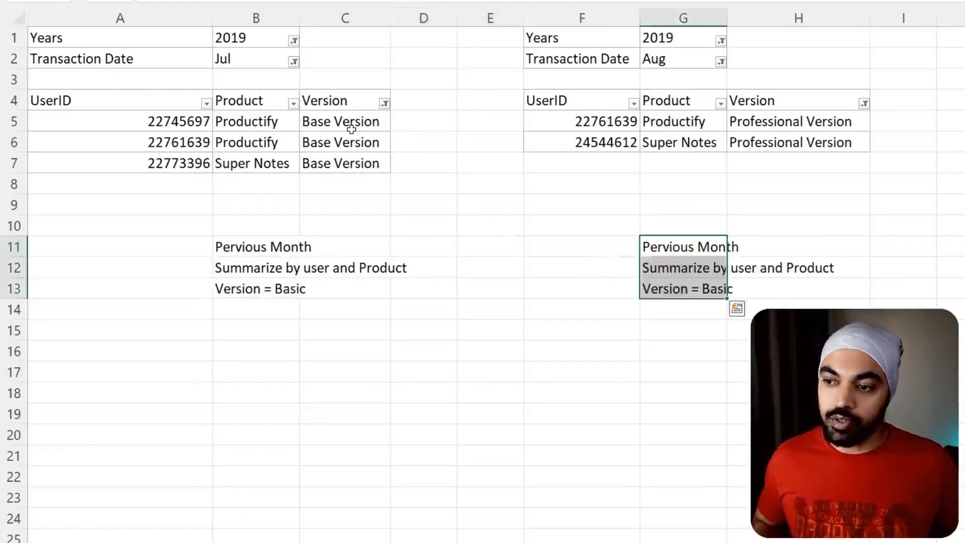
# - Change the copied heading in cell G11 to "Current Month"
pyautogui.click(689, 251)
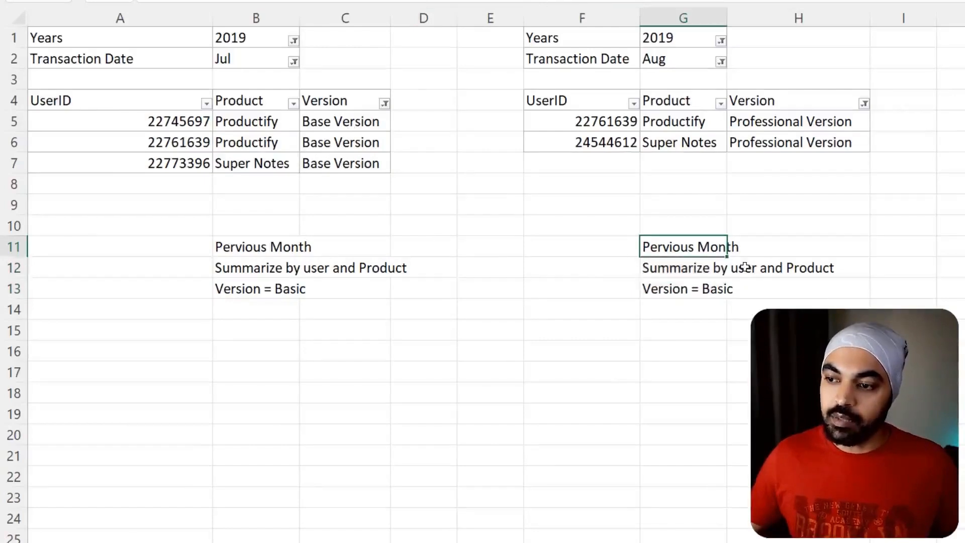
pyautogui.press('F2')
pyautogui.press('Home')
pyautogui.hotkey('ctrl', 'shift', 'Right')
pyautogui.write('Current')
pyautogui.press('Return')
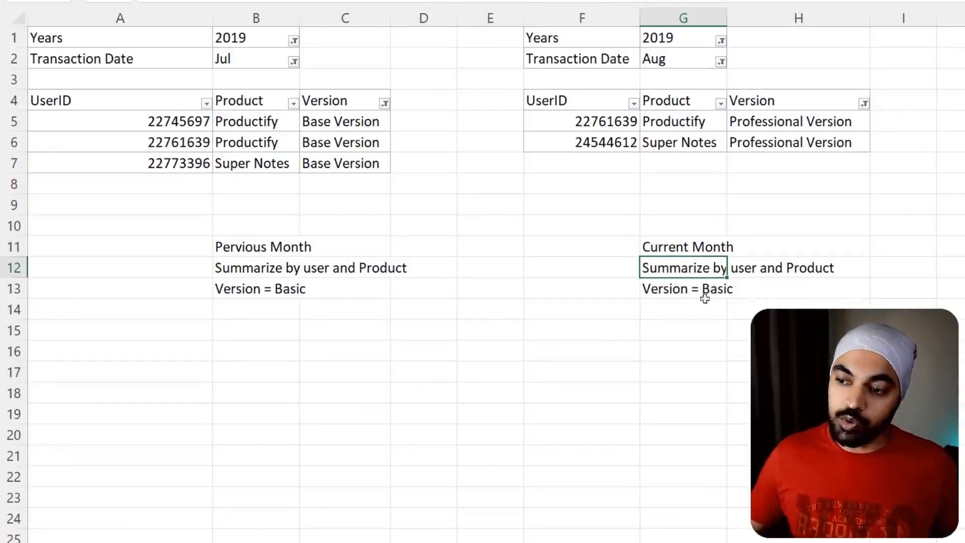
# - Change the copied version condition in cell G13 to "Version = Professional"
pyautogui.click(726, 293)
pyautogui.press('F2')
pyautogui.hotkey('ctrl', 'shift', 'Left')
pyautogui.write('Prod')
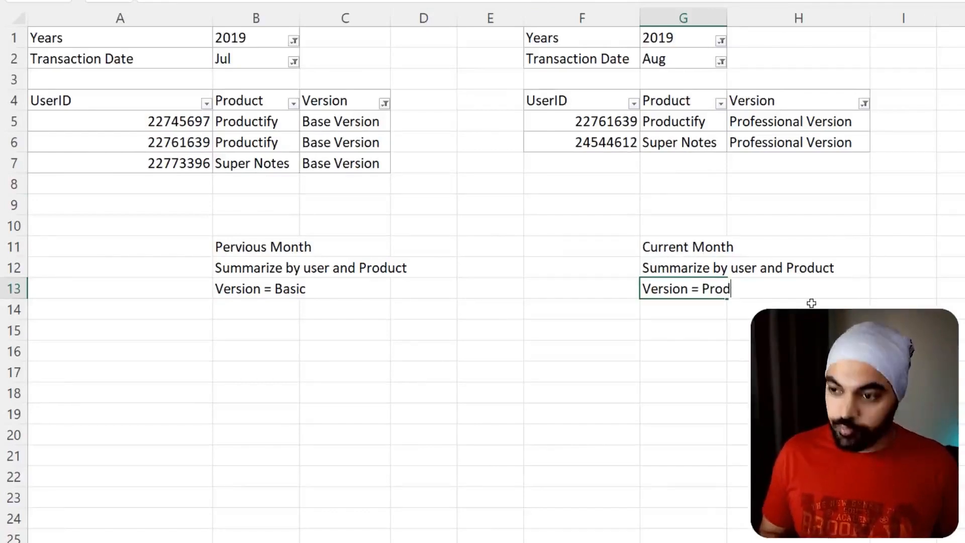
pyautogui.press('BackSpace')
pyautogui.write('fessional')
pyautogui.press('Return')
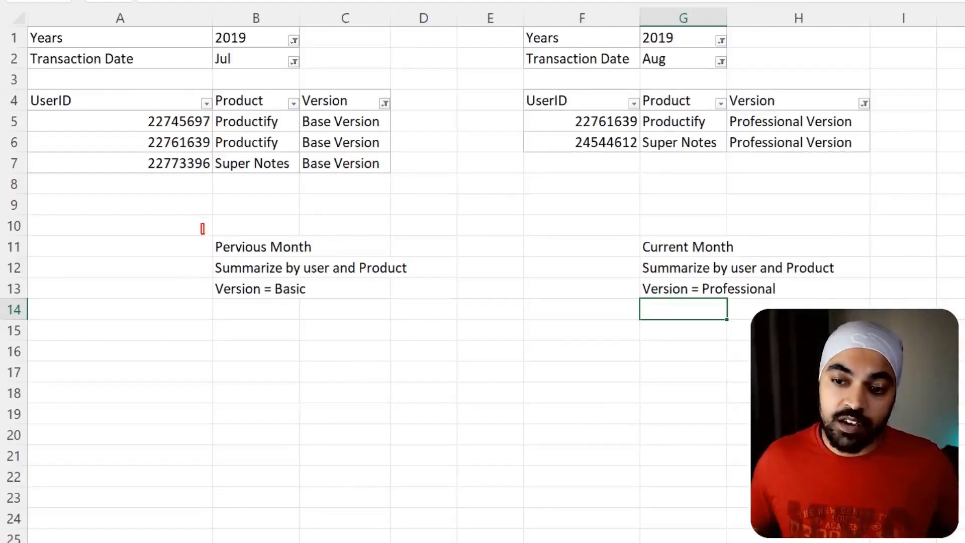
# - Frame and tick the notes below both tables, and frame the UserID and Product columns of the July and August tables
pyautogui.moveTo(201, 224); pyautogui.dragTo(337, 315)
pyautogui.moveTo(610, 230); pyautogui.dragTo(744, 312)
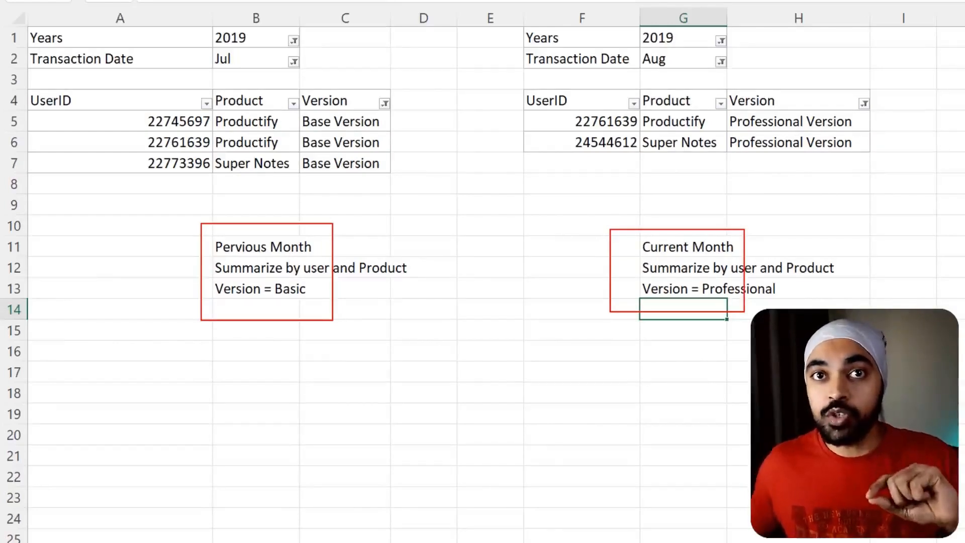
pyautogui.moveTo(29, 88); pyautogui.dragTo(300, 174)
pyautogui.moveTo(520, 85); pyautogui.dragTo(729, 162)
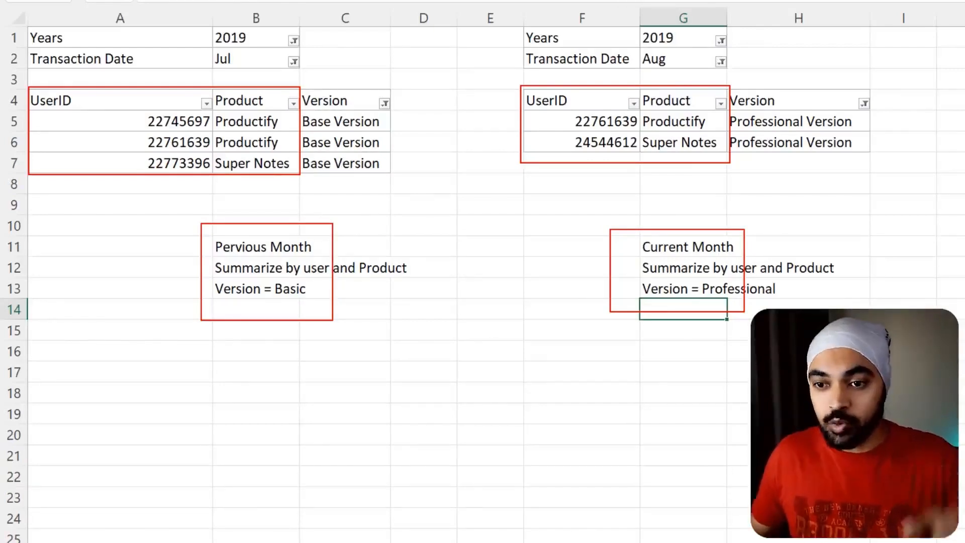
pyautogui.moveTo(268, 227); pyautogui.dragTo(299, 199)
pyautogui.moveTo(667, 226); pyautogui.dragTo(698, 206)
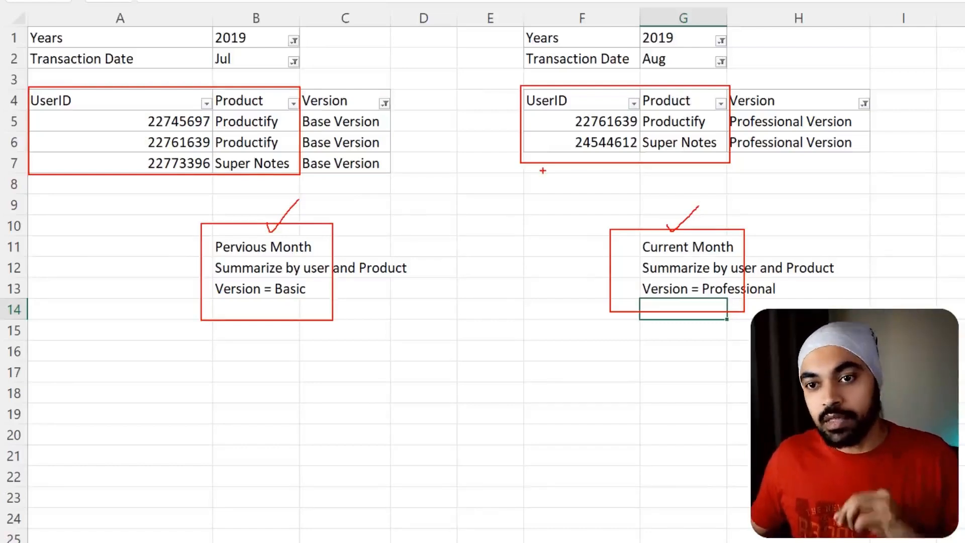
# - Frame the Productify row of the user found in both the July and August tables, and clear all screen markings
pyautogui.moveTo(134, 132); pyautogui.dragTo(284, 153)
pyautogui.moveTo(579, 105); pyautogui.dragTo(705, 130)
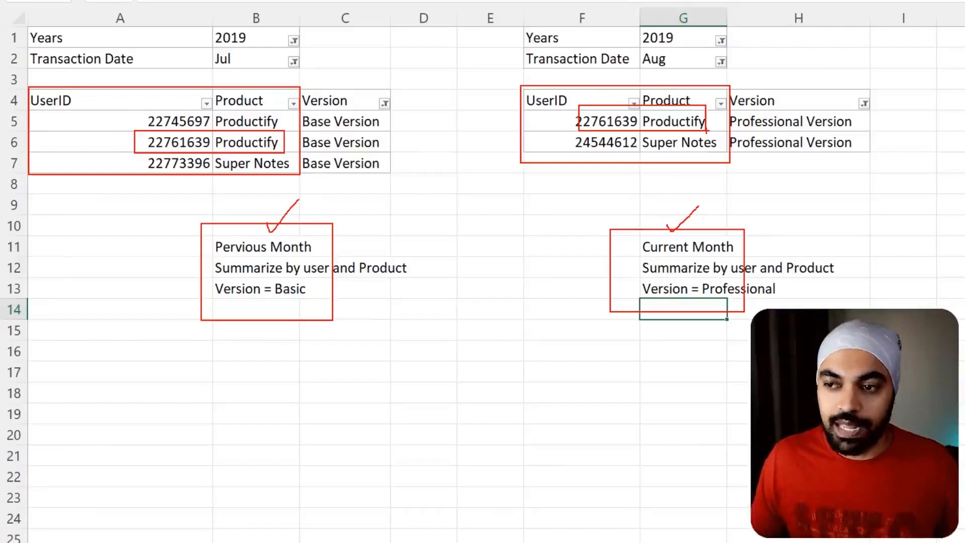
pyautogui.press('Escape')
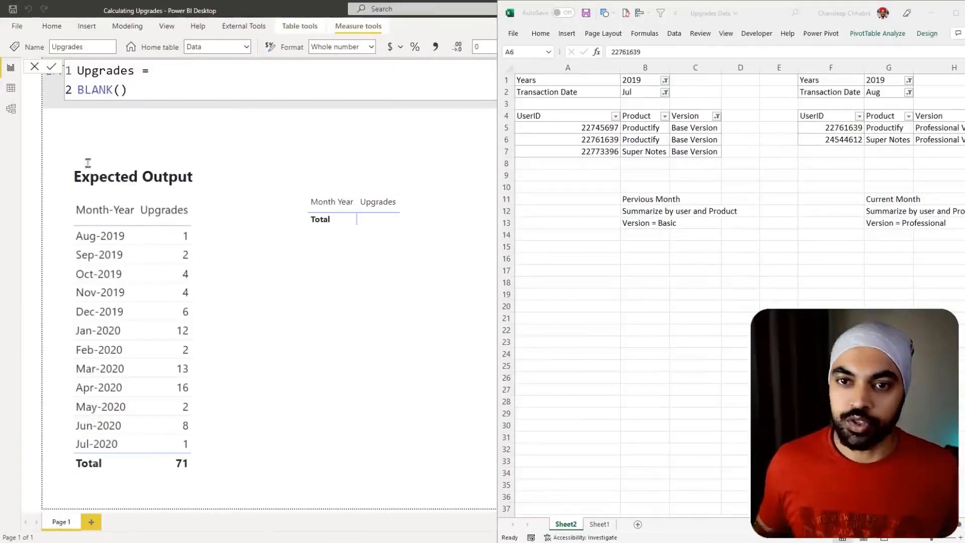
# - In Power BI Desktop, replace BLANK() in the Upgrades measure with the variable declaration "VAR CMProTable ="
pyautogui.tripleClick(134, 90)
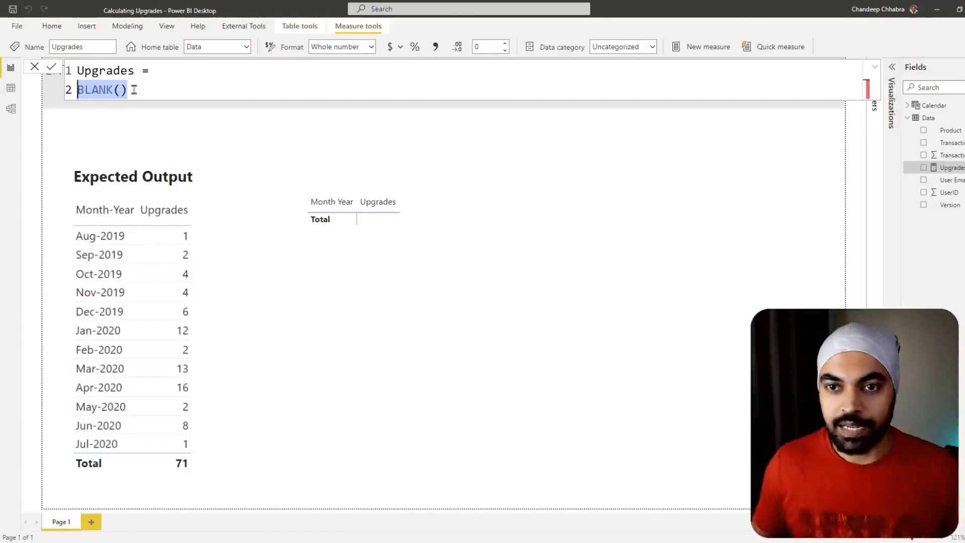
pyautogui.press('BackSpace')
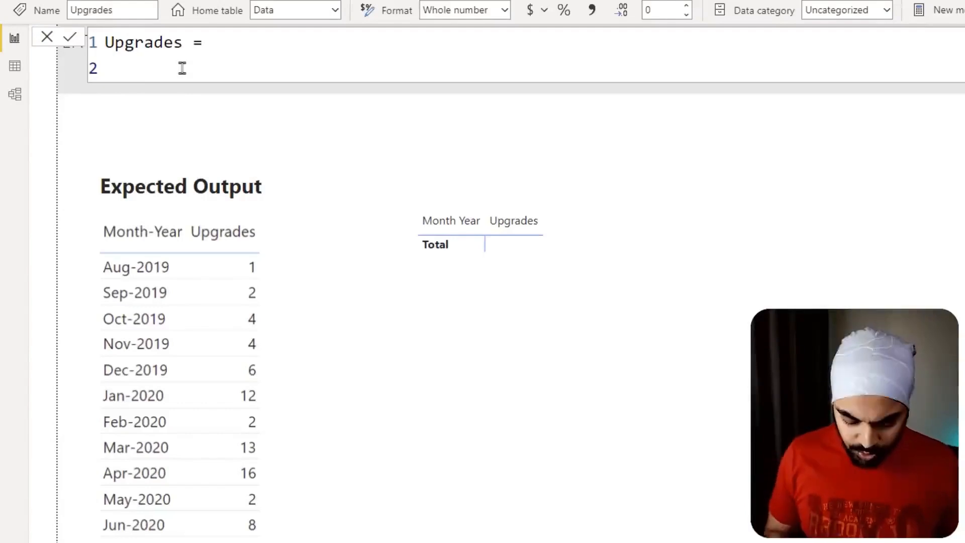
pyautogui.write('VAR ')
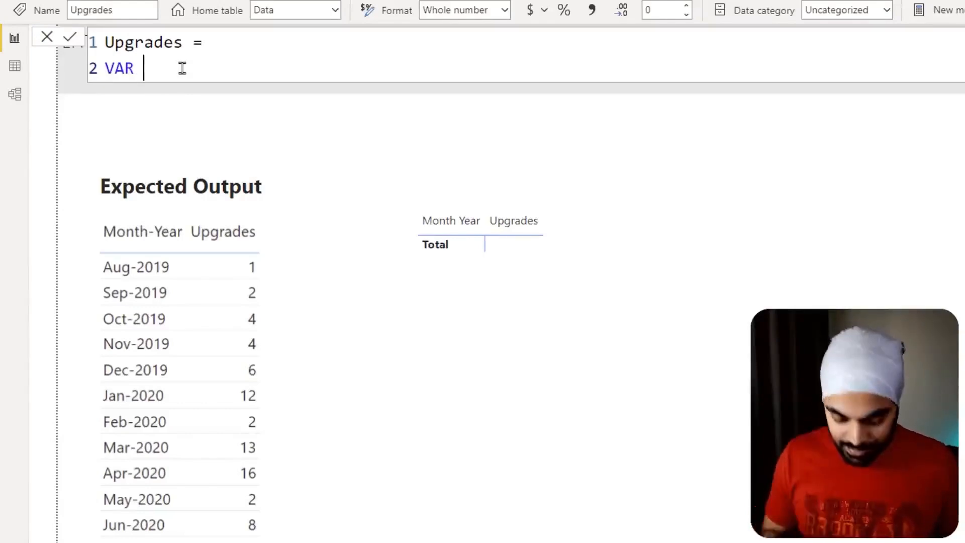
pyautogui.write('CMP')
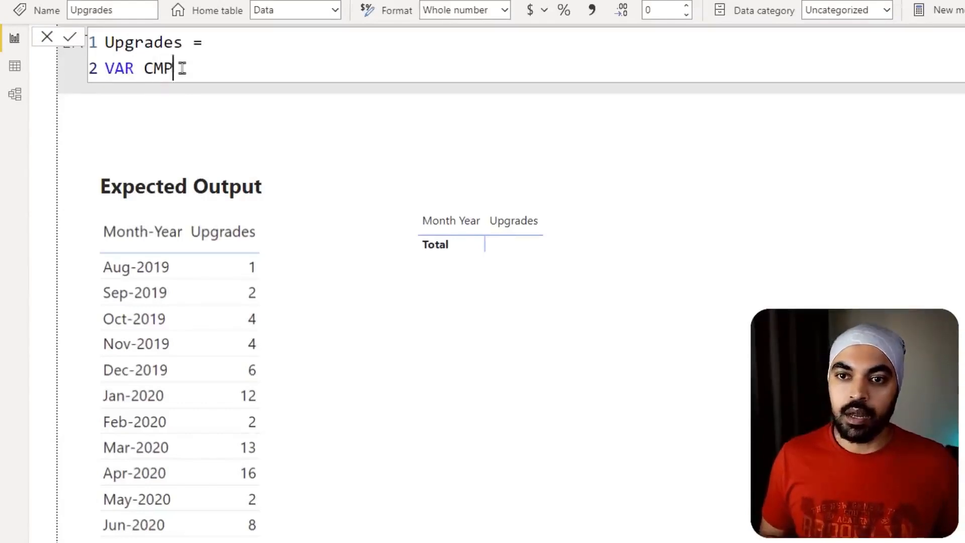
pyautogui.write('roTable =')
pyautogui.hotkey('shift', 'Return')
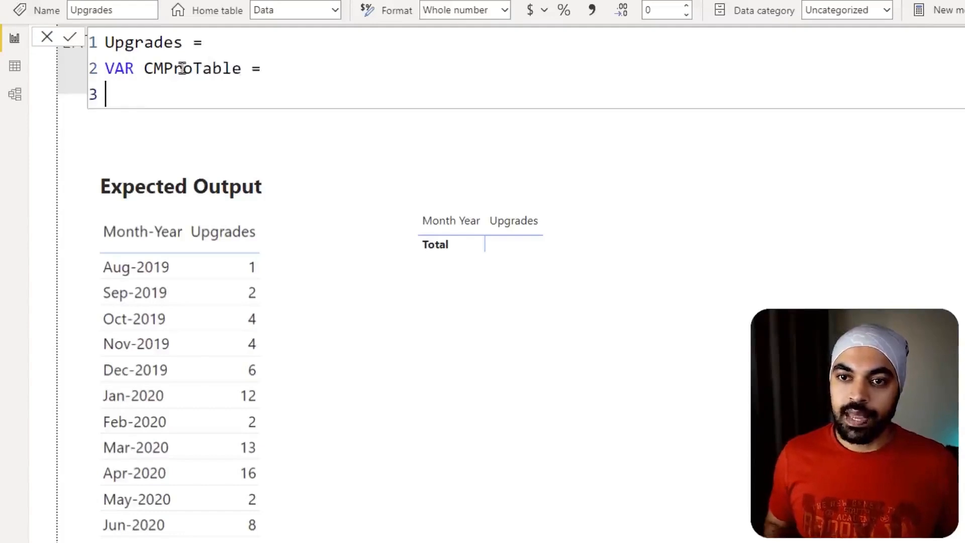
# - Begin the CMProTable variable's expression with an indented "Calculatetable(" and a new line for its arguments
pyautogui.press('Tab')
pyautogui.write('calculat')
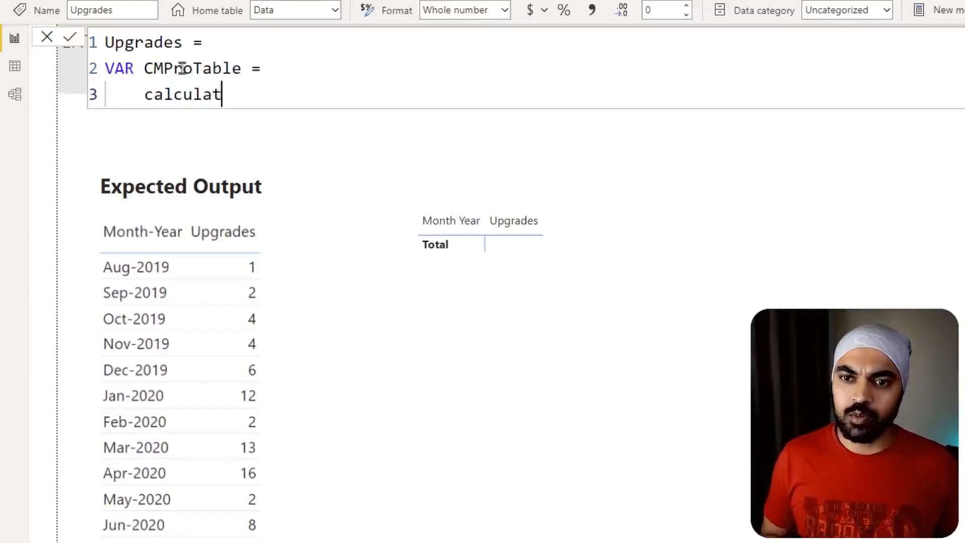
pyautogui.write('e')
pyautogui.hotkey('ctrl', 'BackSpace')
pyautogui.write('Cal')
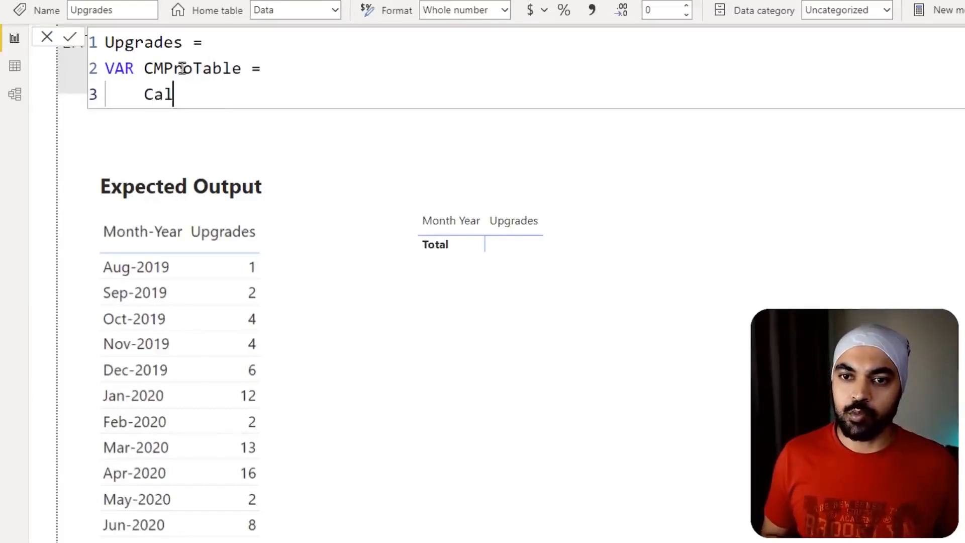
pyautogui.write('culate')
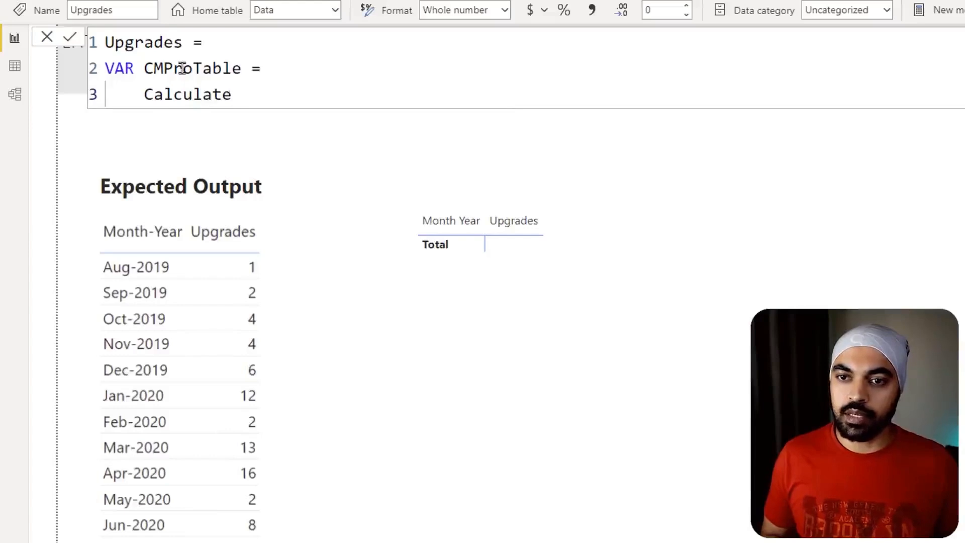
pyautogui.write('table(')
pyautogui.press('Return')
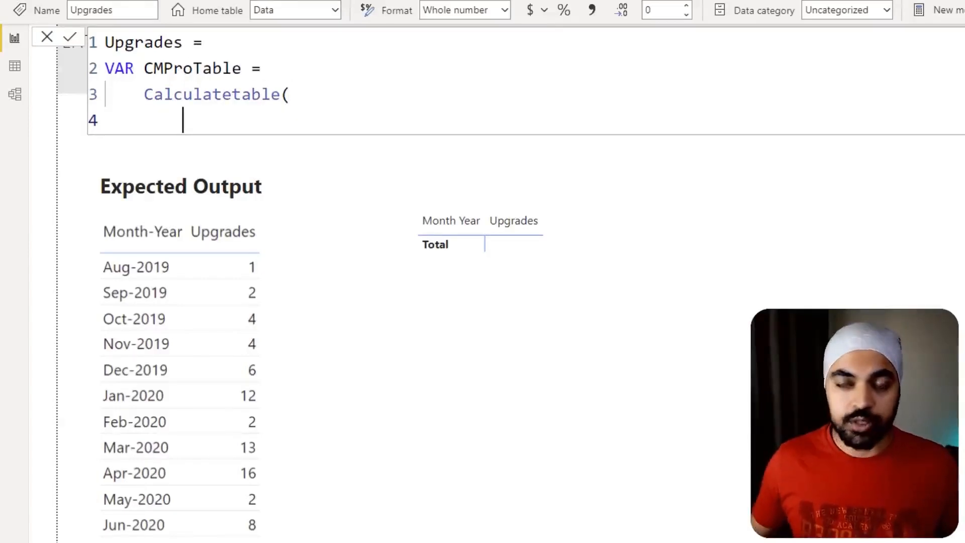
# - Add a summarize function inside Calculatetable with the Data table as its first argument on its own line
pyautogui.write('summ')
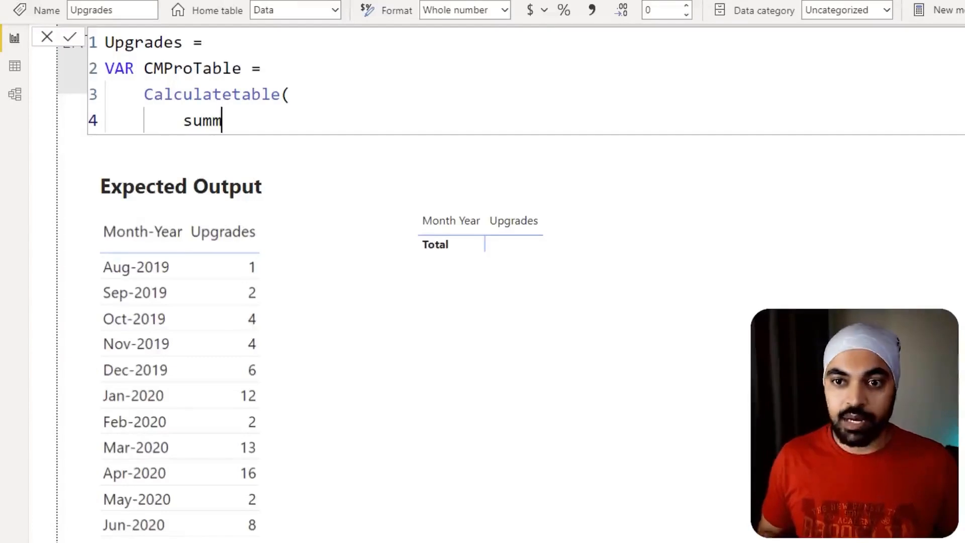
pyautogui.write('arize(')
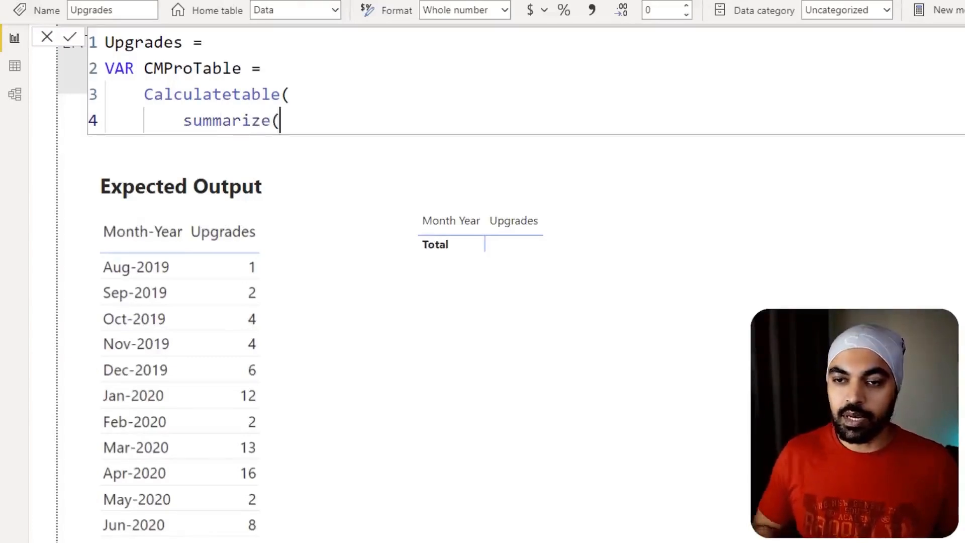
pyautogui.write('Data')
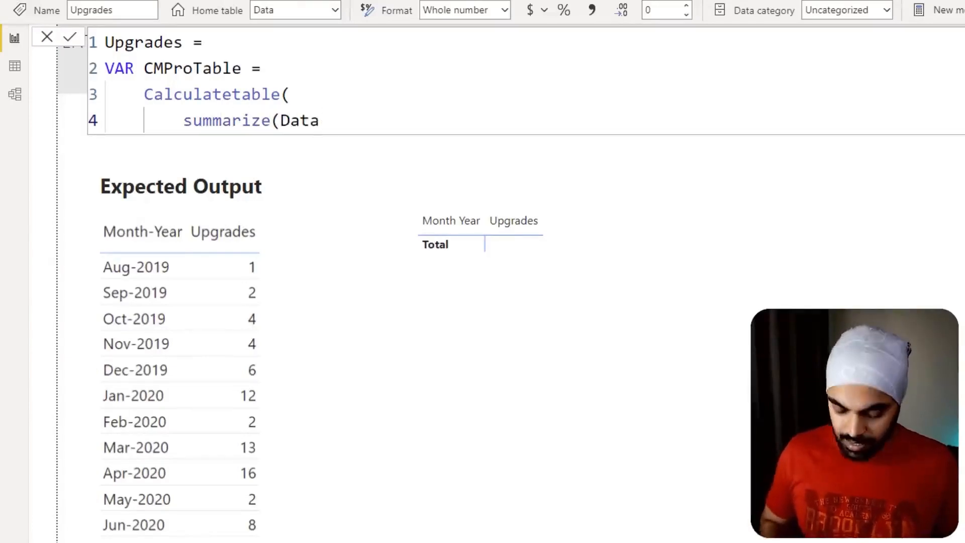
pyautogui.write('),')
pyautogui.press('BackSpace')
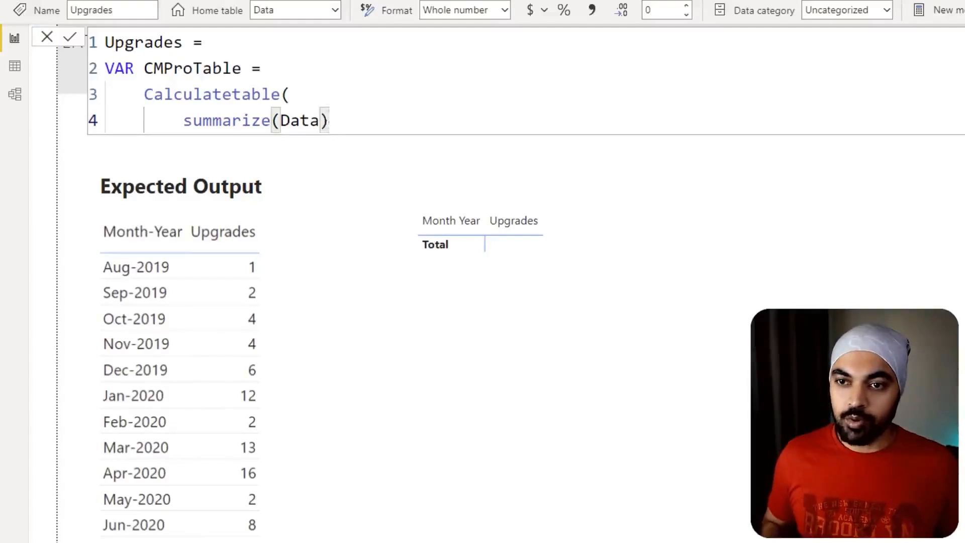
pyautogui.press('BackSpace')
pyautogui.hotkey('ctrl', 'Left')
pyautogui.hotkey('shift', 'Return')
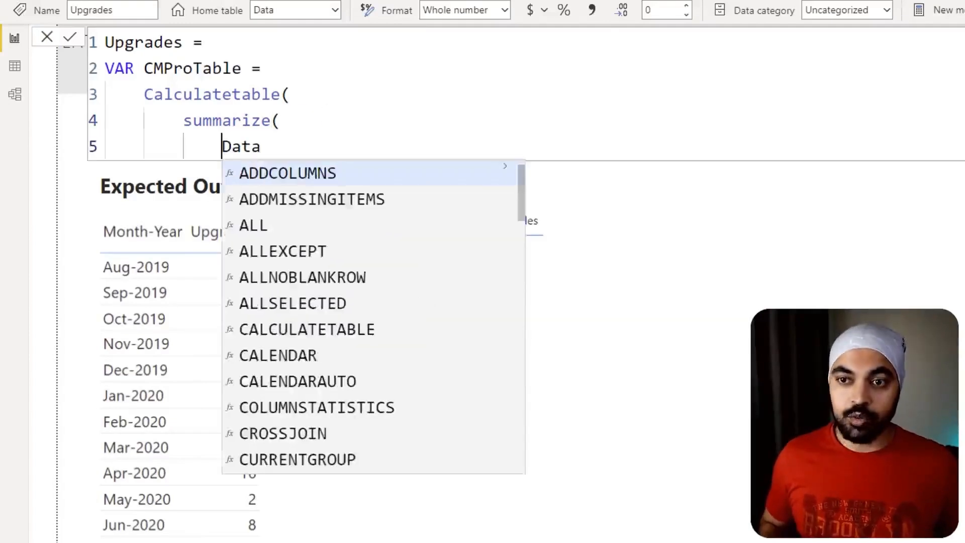
pyautogui.press('End')
pyautogui.write(',')
pyautogui.hotkey('shift', 'Return')
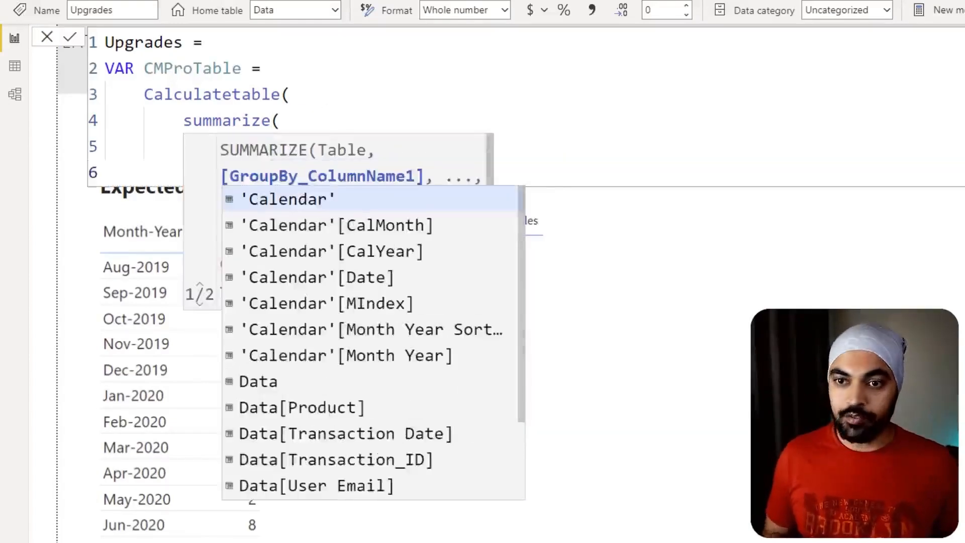
# - Group the summarize by Data[UserID] and Data[Product], and close its parenthesis on a new line
pyautogui.write('user')
pyautogui.press('Down')
pyautogui.press('Tab')
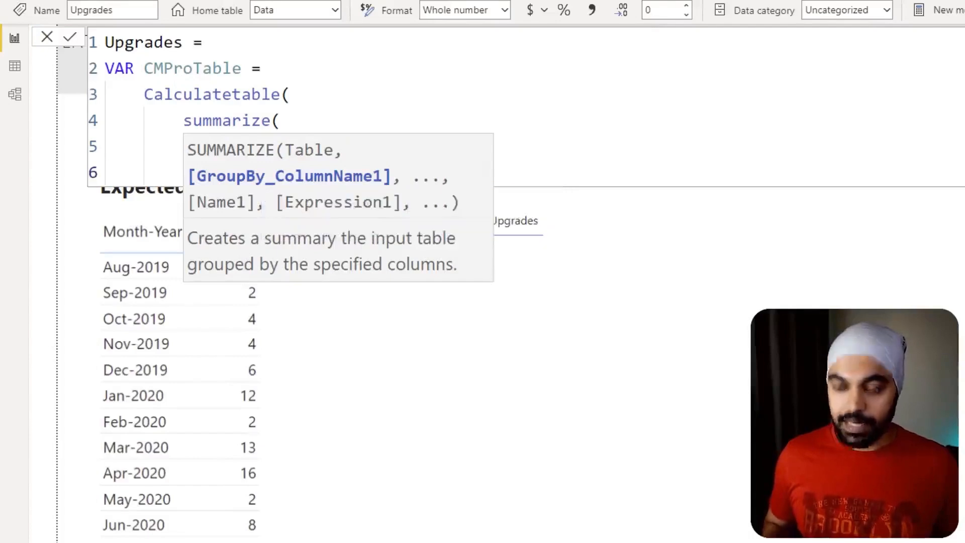
pyautogui.write(',')
pyautogui.press('Escape')
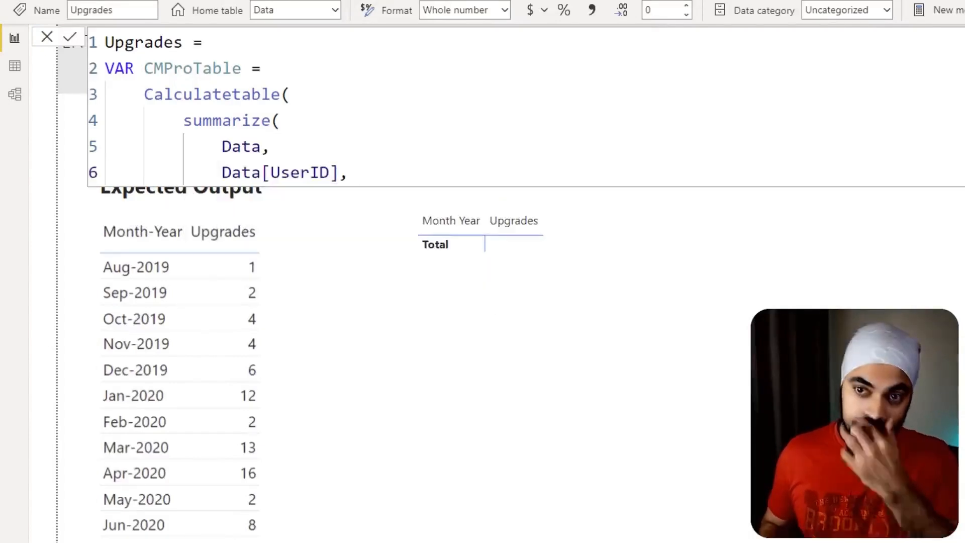
pyautogui.write('pro')
pyautogui.press('Tab')
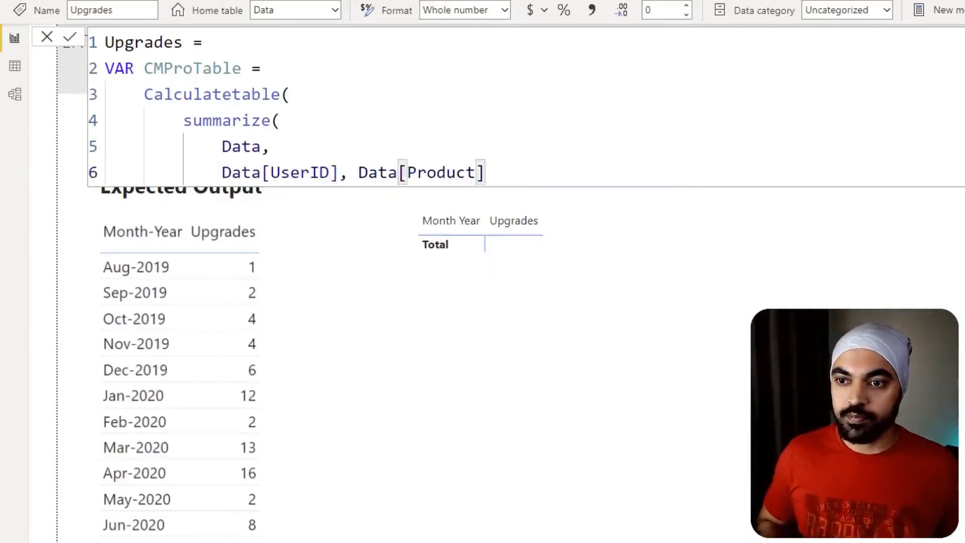
pyautogui.press('Return')
pyautogui.write(')')
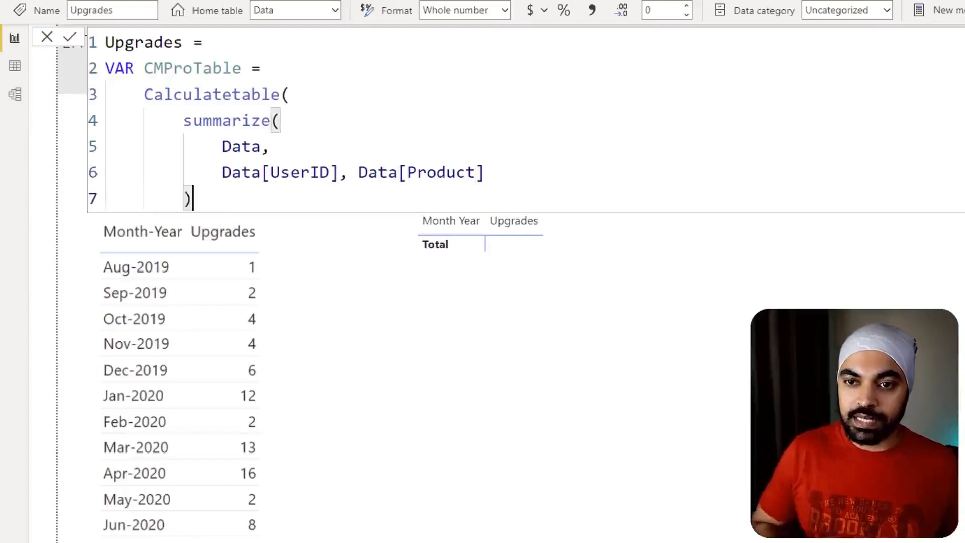
# - Add the filter Data[Version] = "Professional Version" to Calculatetable and close the function on a new line
pyautogui.press('Return')
pyautogui.press('Escape')
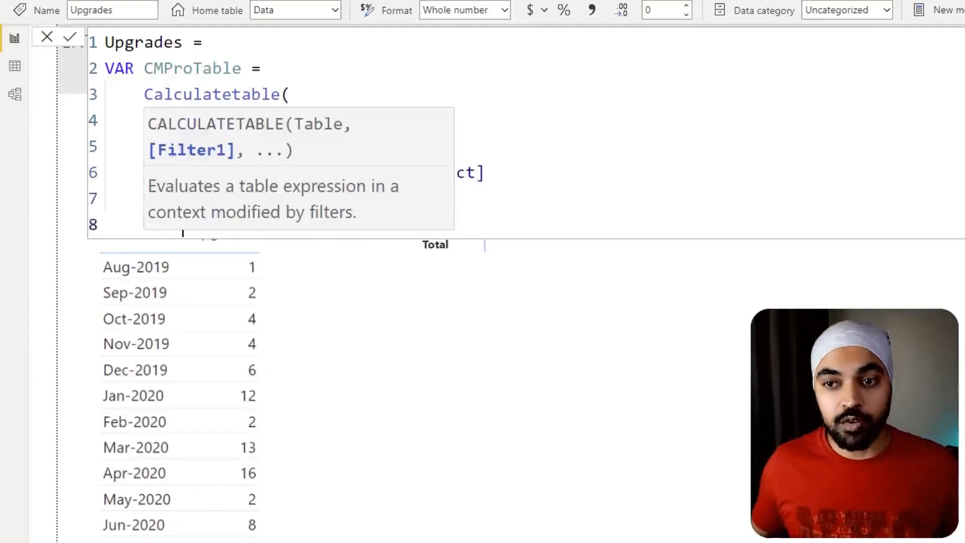
pyautogui.press('Escape')
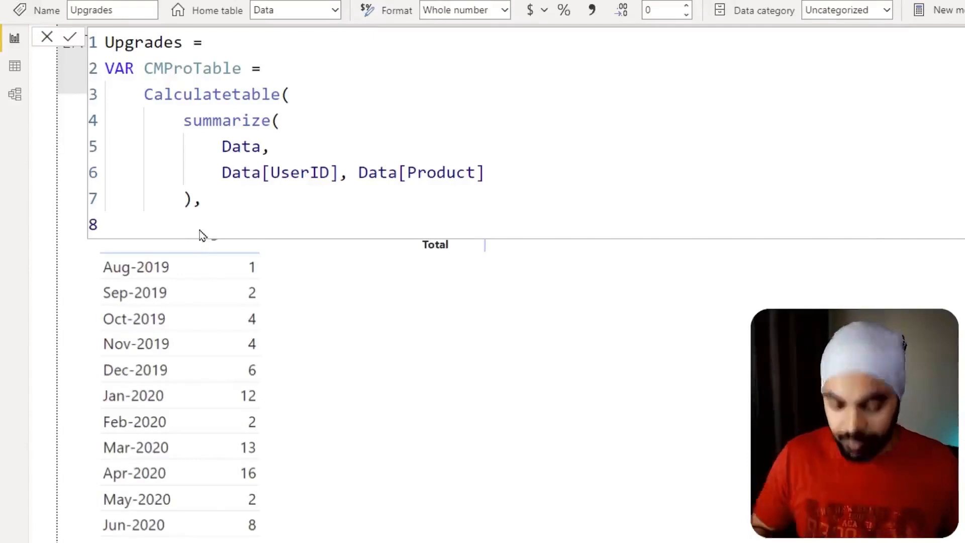
pyautogui.write('ver')
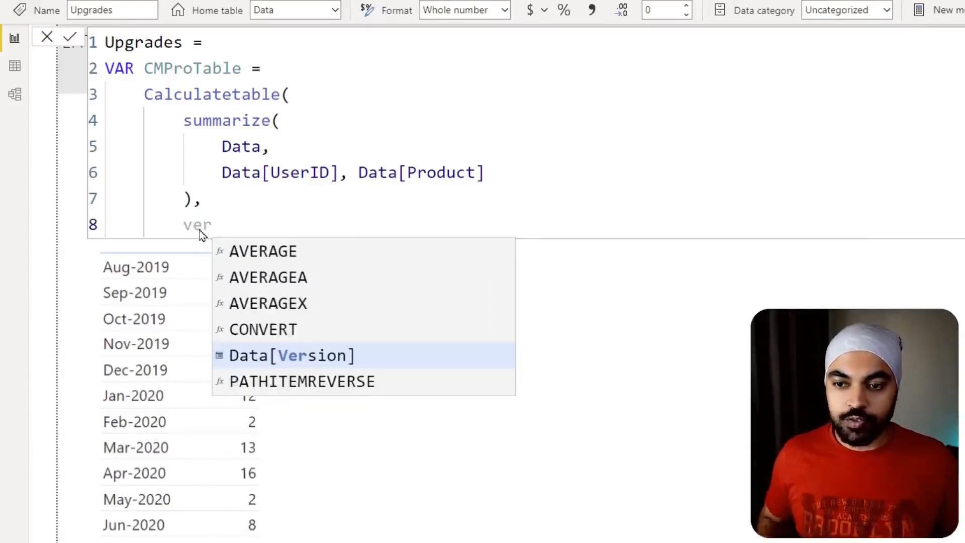
pyautogui.press('Tab')
pyautogui.write('= "')
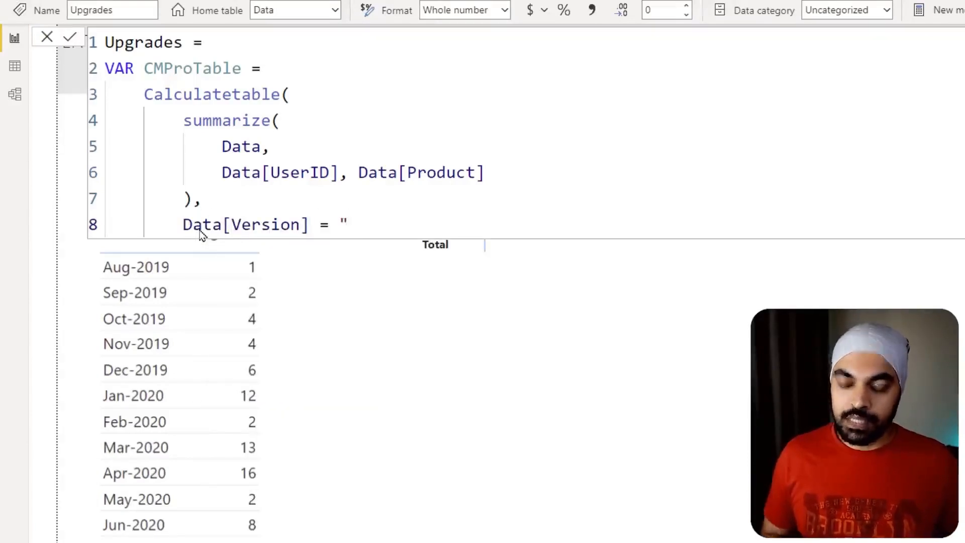
pyautogui.write('Pro')
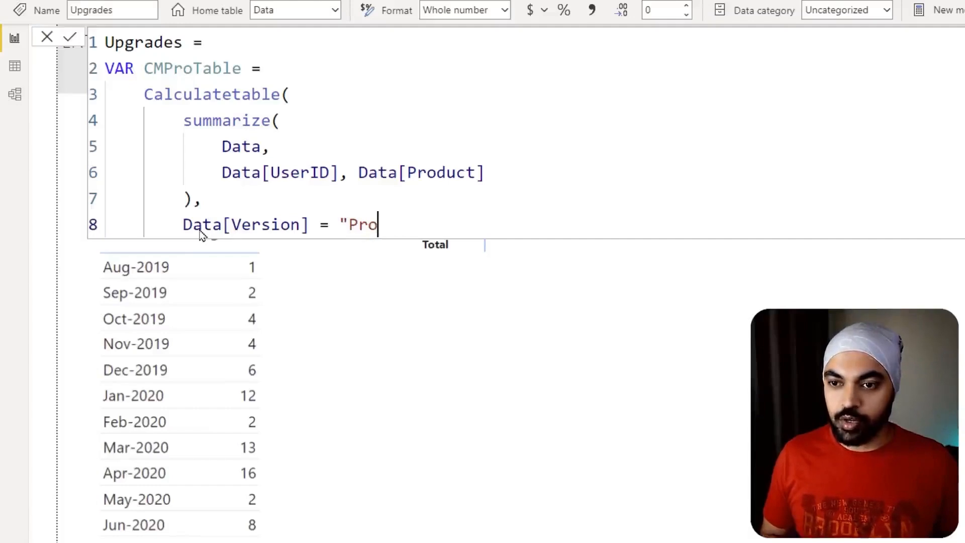
pyautogui.write('fessional V')
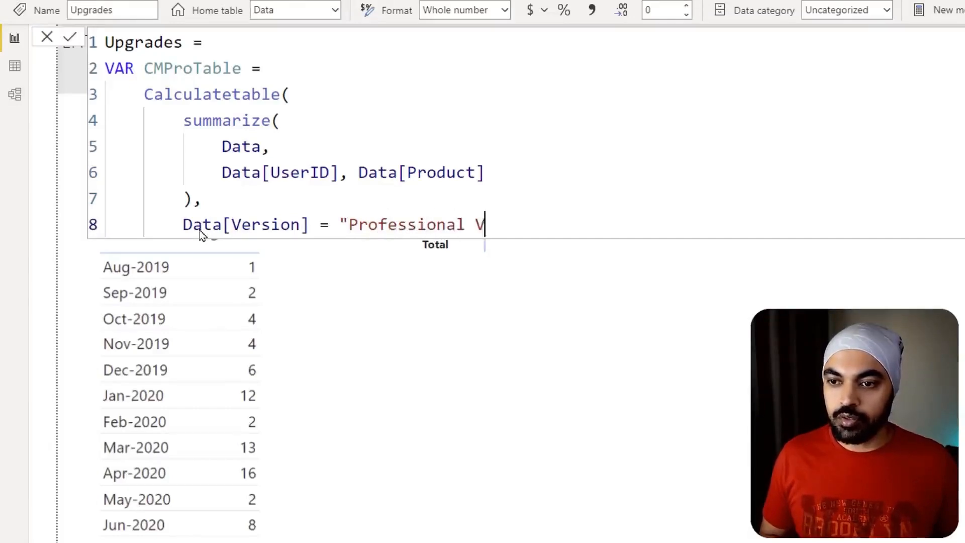
pyautogui.write('erions"')
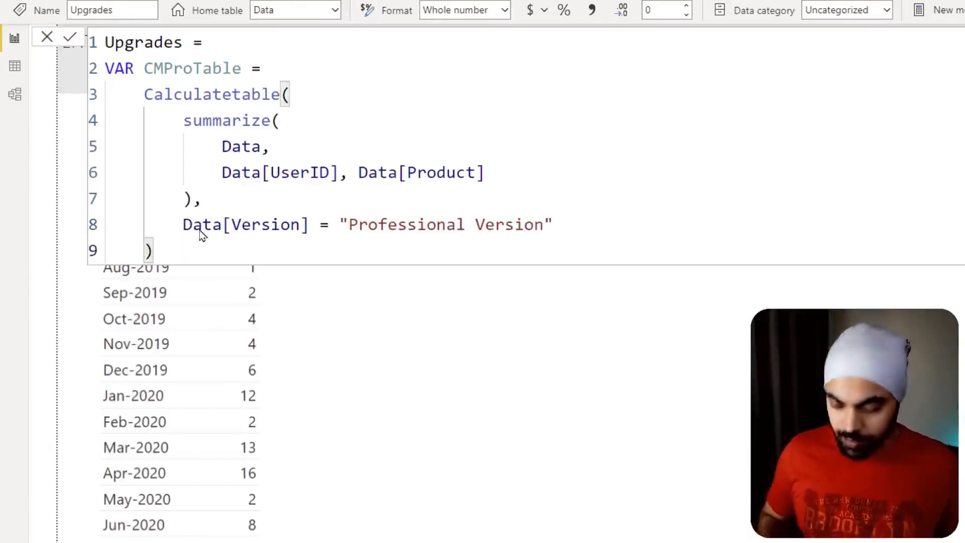
pyautogui.hotkey('shift', 'Return')
pyautogui.press('BackSpace')
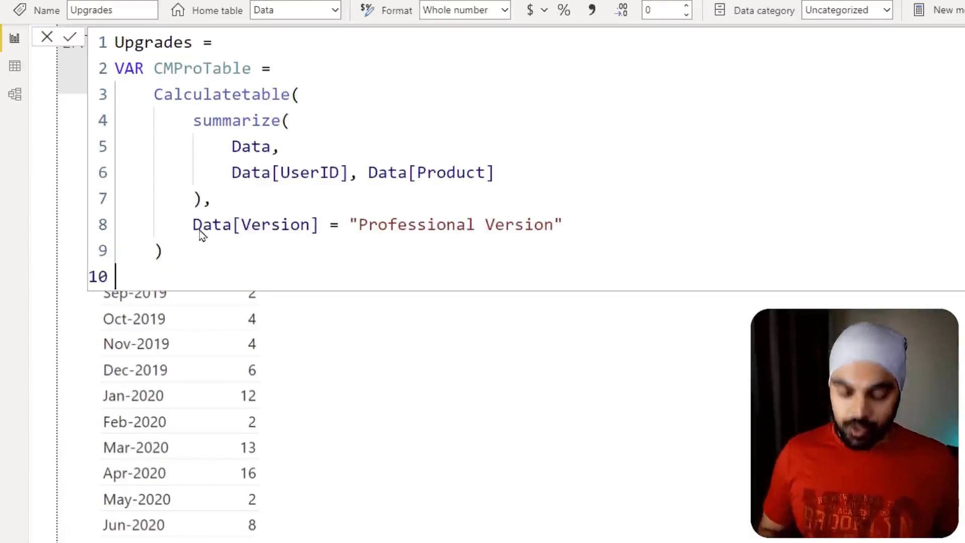
# - Add a RETURN section that outputs CMProTable on an indented line below it, and commit the Upgrades measure
pyautogui.write('RETURN')
pyautogui.hotkey('shift', 'Return')
pyautogui.press('Tab')
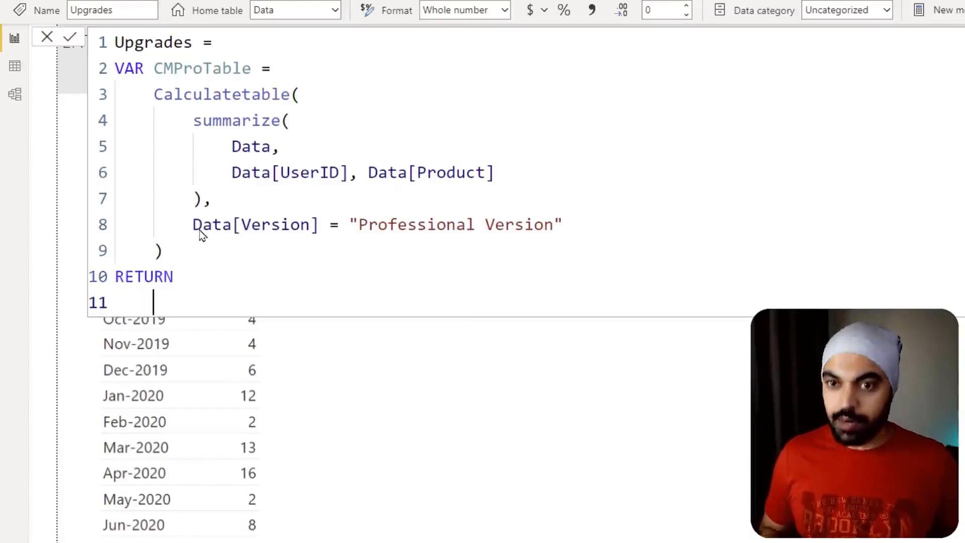
pyautogui.write('cm')
pyautogui.press('Tab')
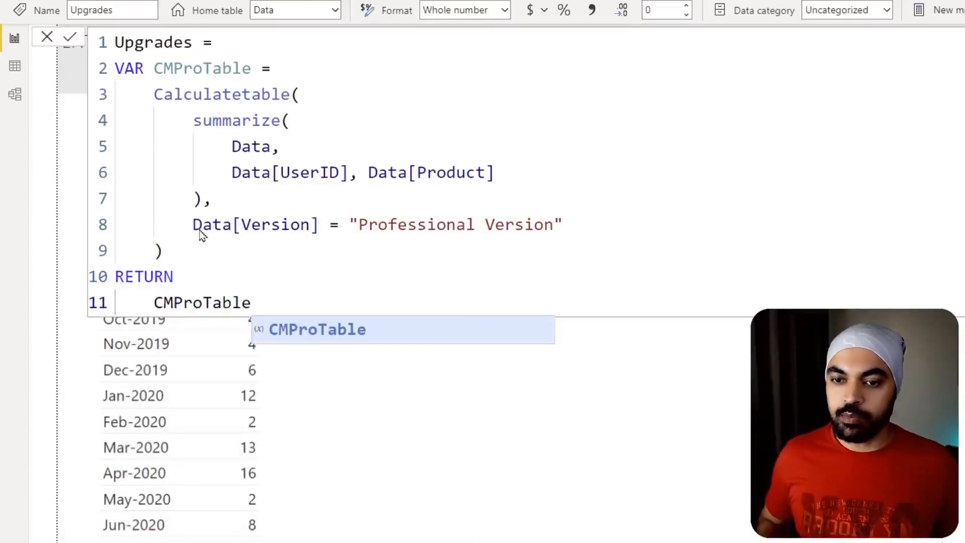
pyautogui.click(242, 245)
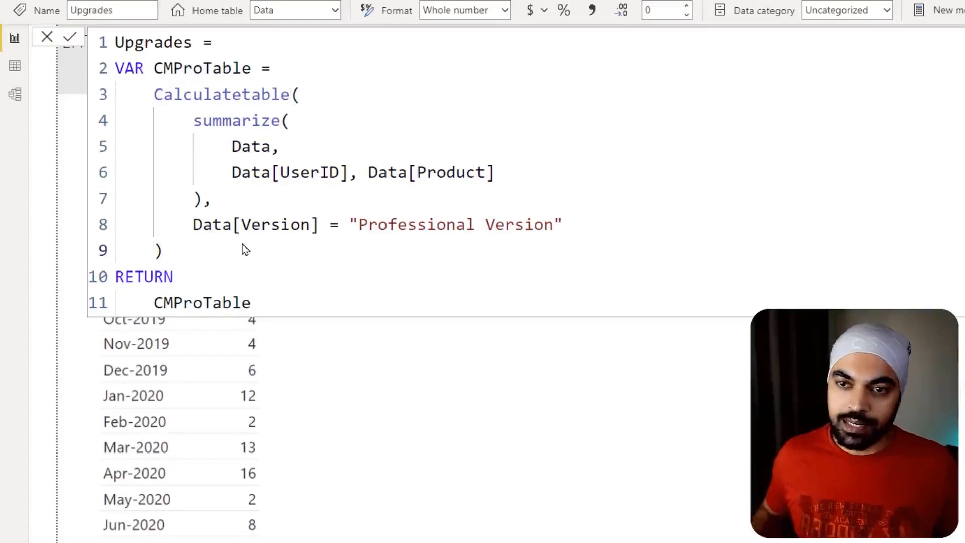
pyautogui.press('Return')
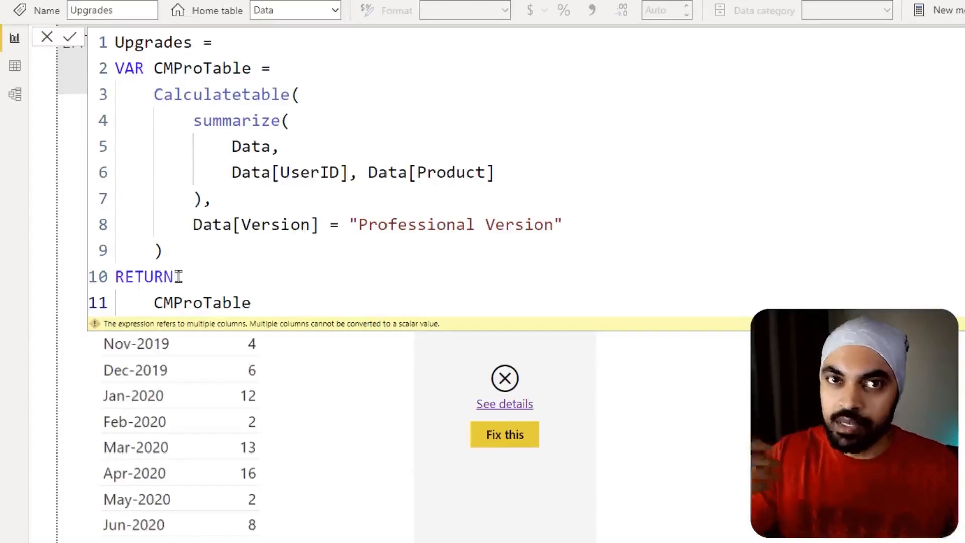
# - Wrap the returned CMProTable in COUNTROWS and commit the measure
pyautogui.click(154, 303)
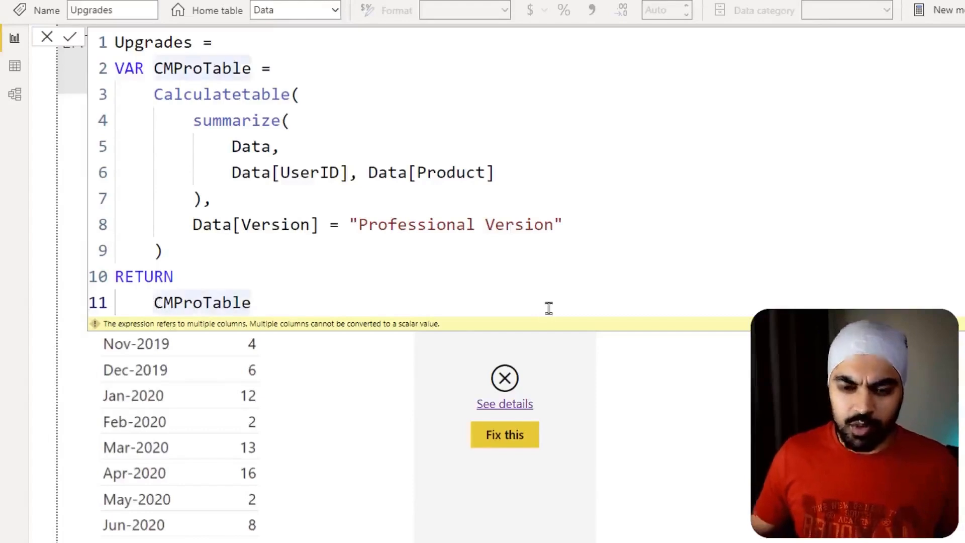
pyautogui.write('COUNT')
pyautogui.press('Down')
pyautogui.press('Down')
pyautogui.press('Down')
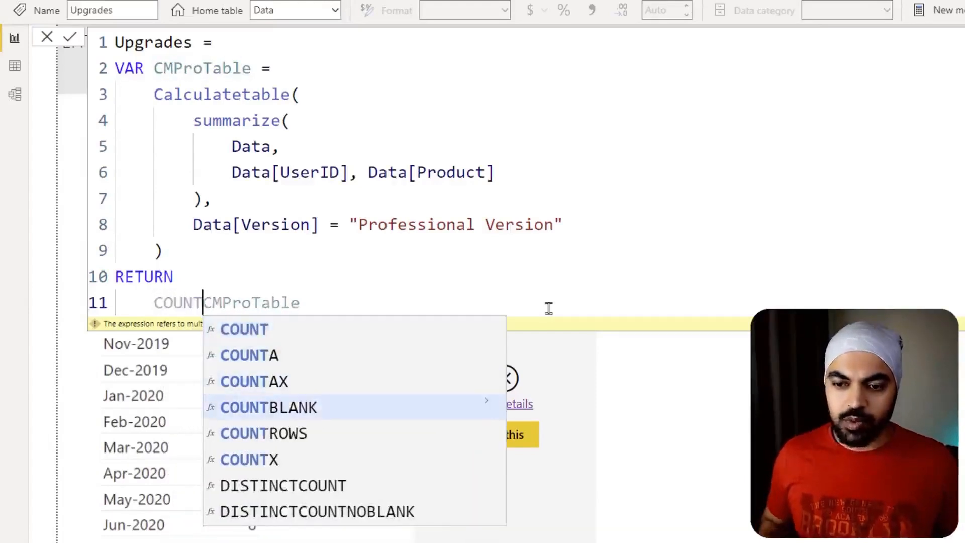
pyautogui.press('Down')
pyautogui.press('Tab')
pyautogui.press('End')
pyautogui.press('Return')
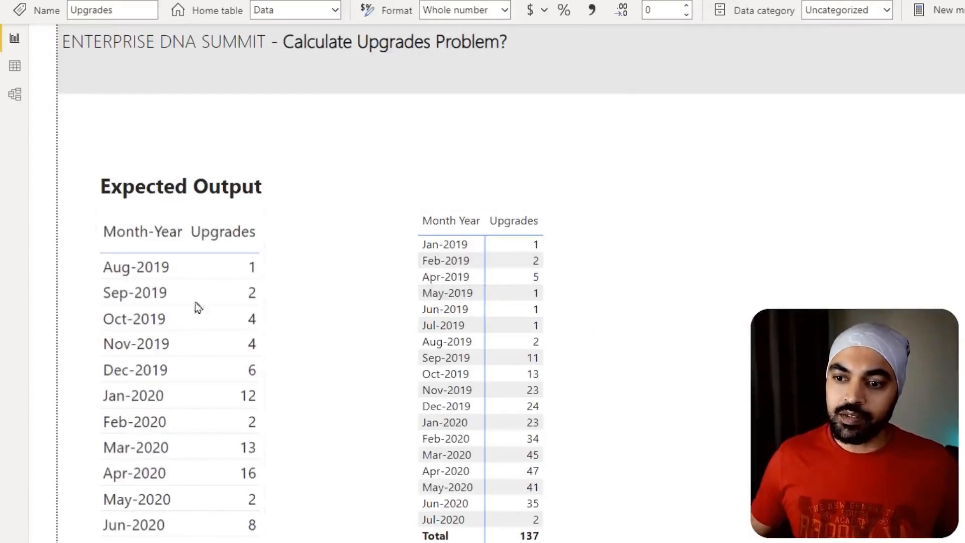
# - Compare the matrix's Aug-2019 upgrades with the expected output, and switch to Excel to check the August 2019 Professional Version rows
pyautogui.moveTo(87, 248); pyautogui.dragTo(172, 282)
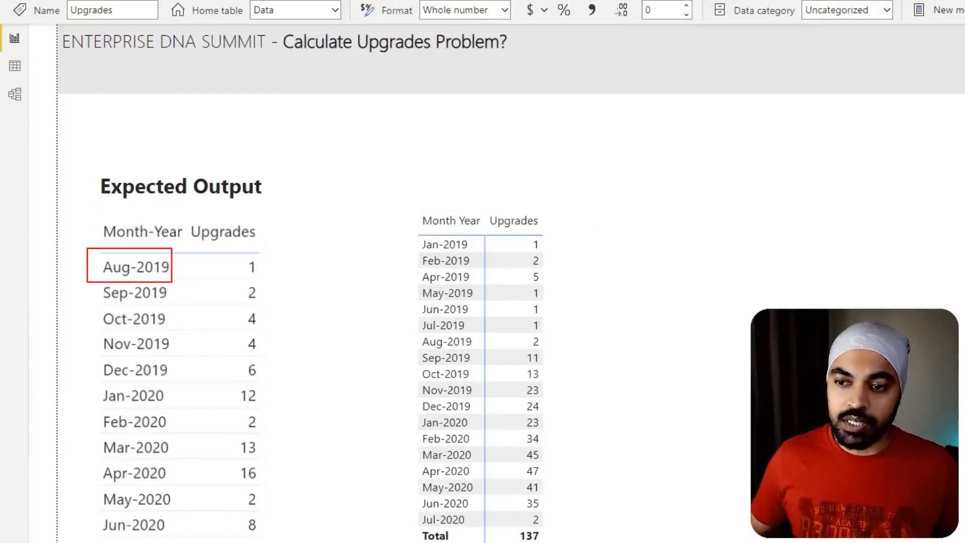
pyautogui.moveTo(413, 329); pyautogui.dragTo(482, 352)
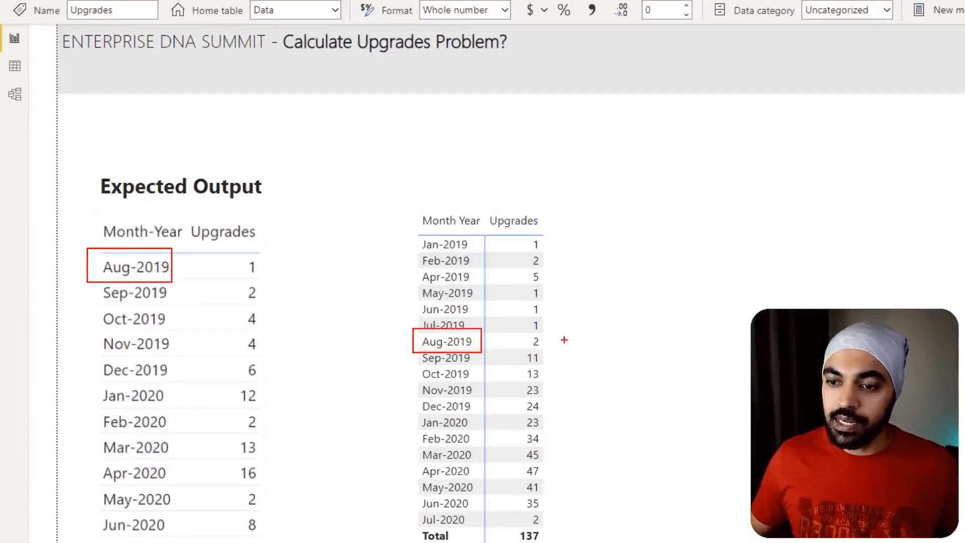
pyautogui.moveTo(564, 338)
pyautogui.mouseDown()
pyautogui.moveTo(518, 331)
pyautogui.moveTo(557, 344)
pyautogui.mouseUp()
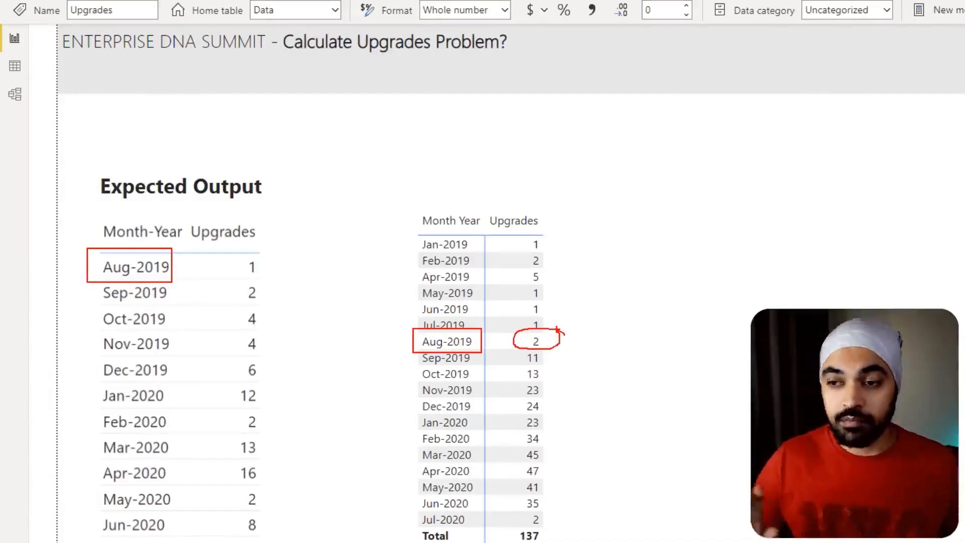
pyautogui.press('Escape')
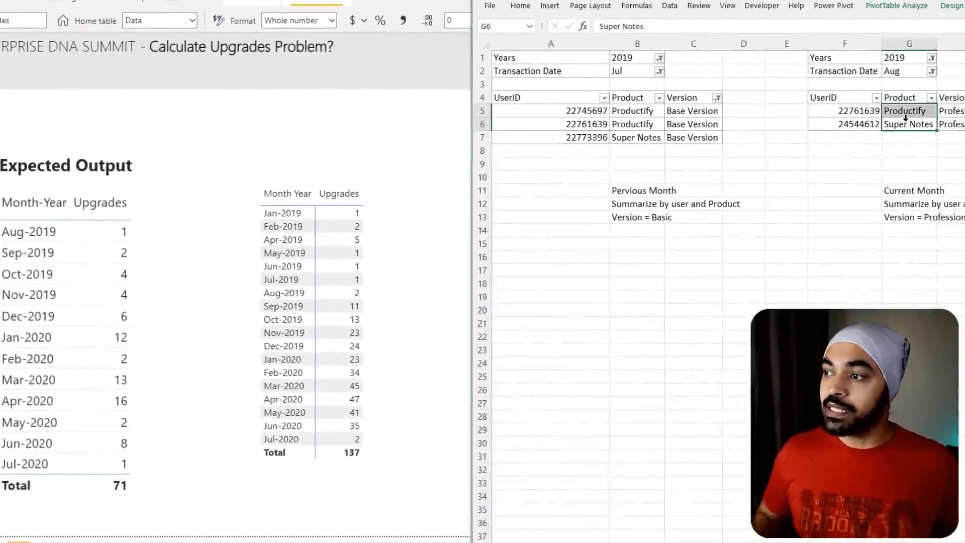
pyautogui.press('Right')
pyautogui.press('Right')
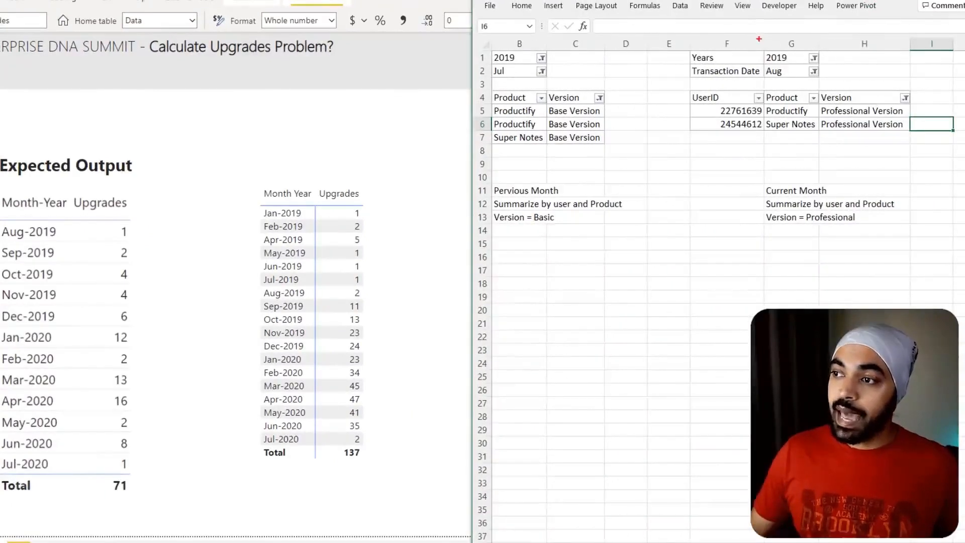
pyautogui.moveTo(759, 39); pyautogui.dragTo(814, 82)
pyautogui.moveTo(899, 103)
pyautogui.mouseDown()
pyautogui.moveTo(817, 113)
pyautogui.moveTo(911, 107)
pyautogui.mouseUp()
pyautogui.moveTo(873, 135)
pyautogui.mouseDown()
pyautogui.moveTo(534, 199)
pyautogui.moveTo(442, 235)
pyautogui.mouseUp()
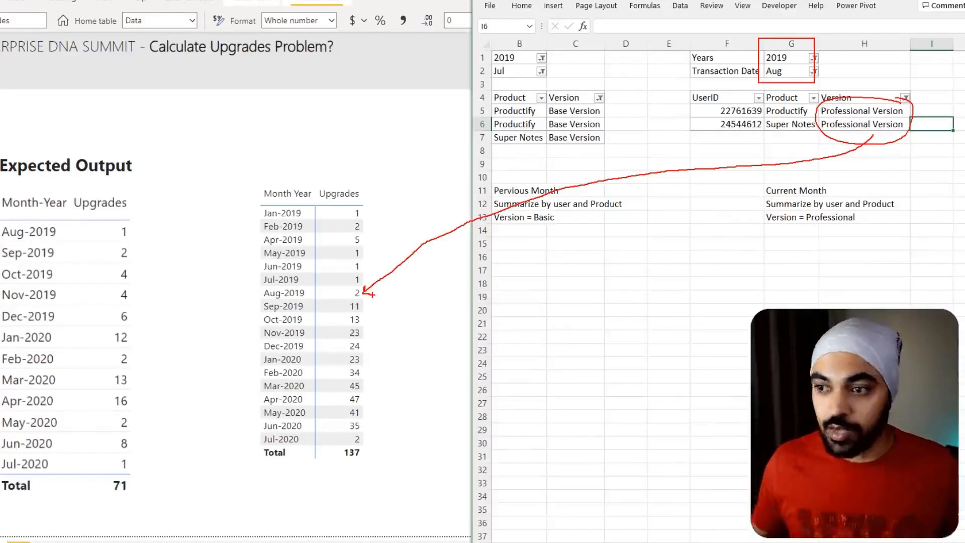
pyautogui.press('Escape')
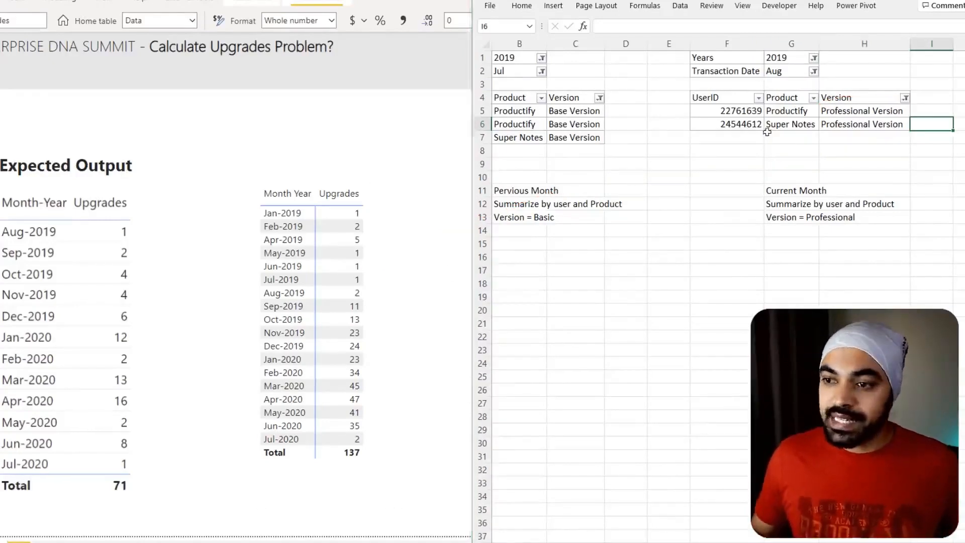
# - Examine the August UserID and Product pairs against the July Base Version rows and the previous-month logic notes in Excel
pyautogui.moveTo(687, 87); pyautogui.dragTo(822, 131)
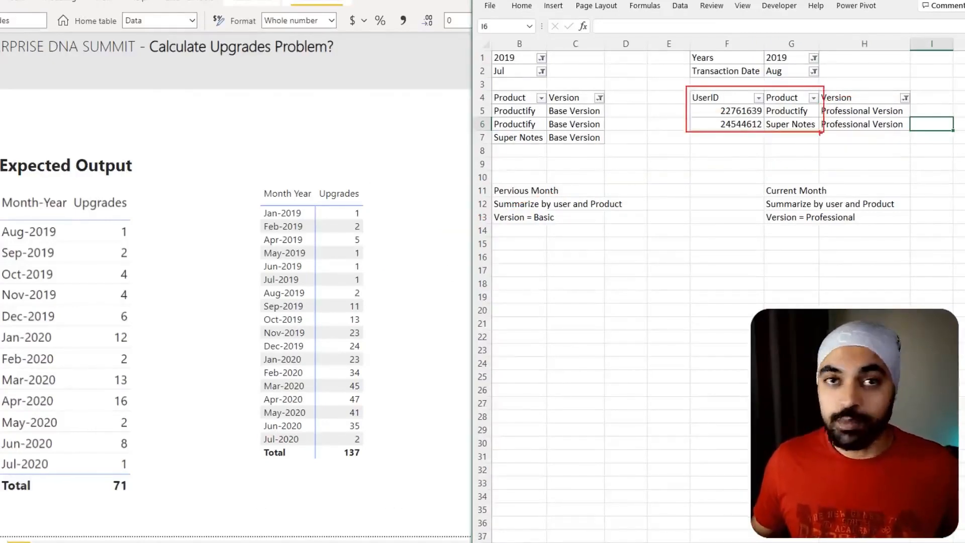
pyautogui.moveTo(745, 135)
pyautogui.mouseDown()
pyautogui.moveTo(698, 172)
pyautogui.moveTo(567, 154)
pyautogui.mouseUp()
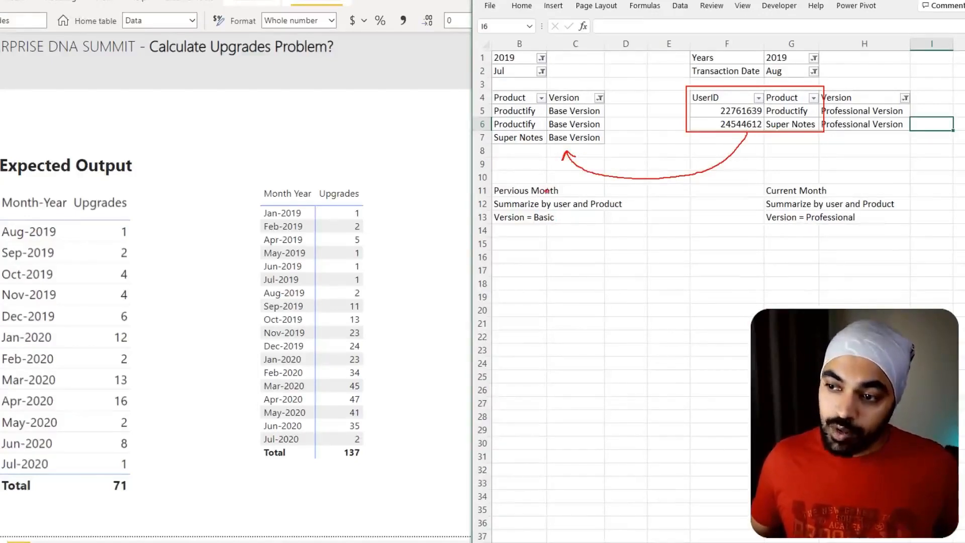
pyautogui.moveTo(557, 185)
pyautogui.mouseDown()
pyautogui.moveTo(505, 202)
pyautogui.moveTo(525, 184)
pyautogui.mouseUp()
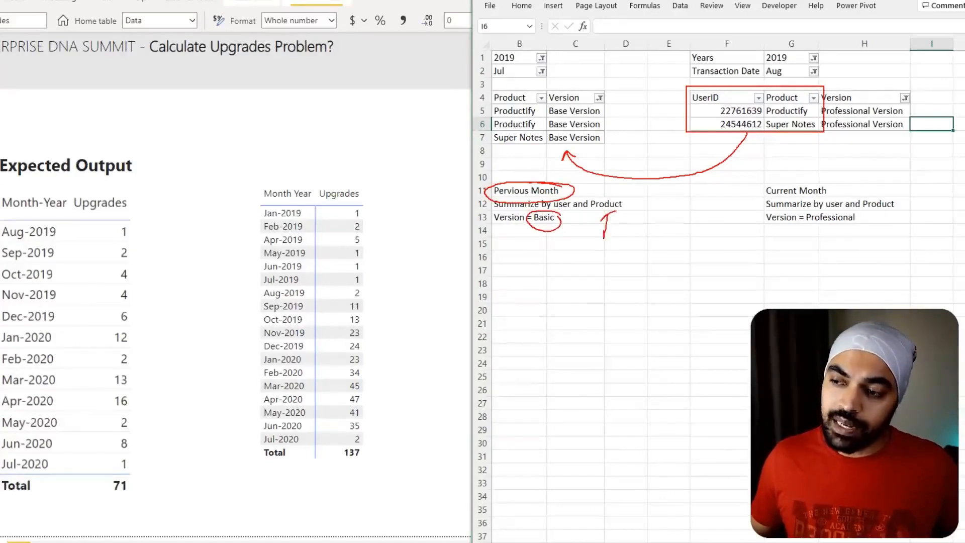
pyautogui.press('Escape')
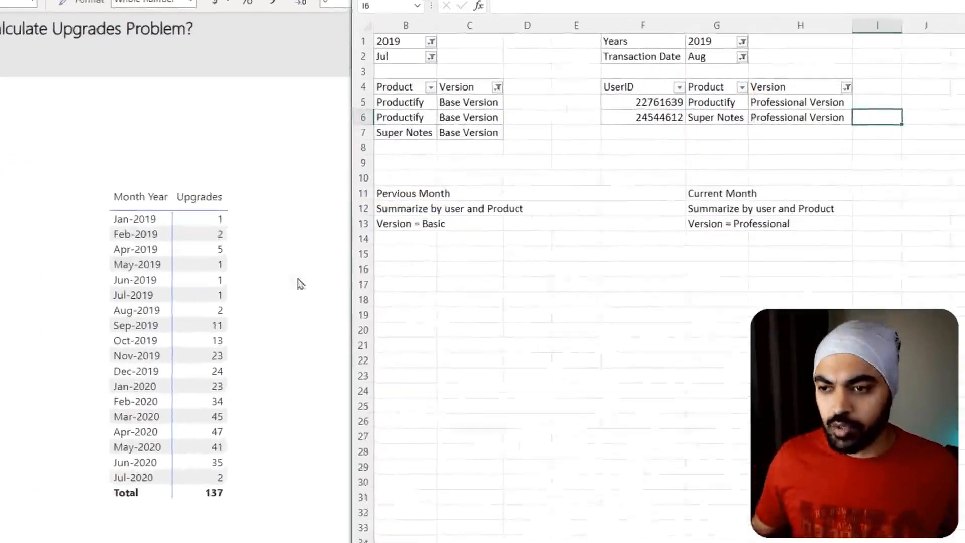
# - Switch back to Power BI, reopen the Upgrades formula and duplicate the whole CMProTable variable block directly below itself
pyautogui.click(424, 268)
pyautogui.click(914, 152)
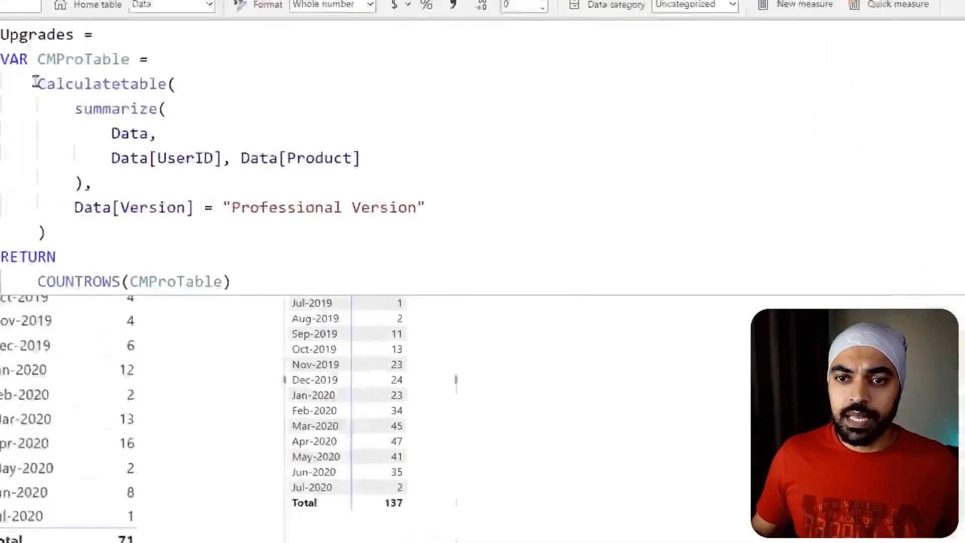
pyautogui.moveTo(1, 60); pyautogui.dragTo(53, 229)
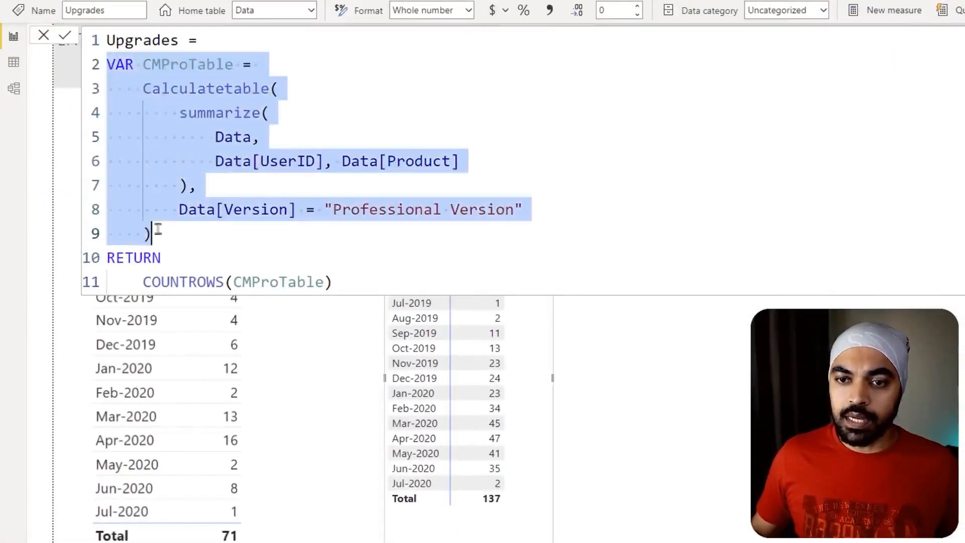
pyautogui.hotkey('shift', 'alt', 'Down')
pyautogui.press('Left')
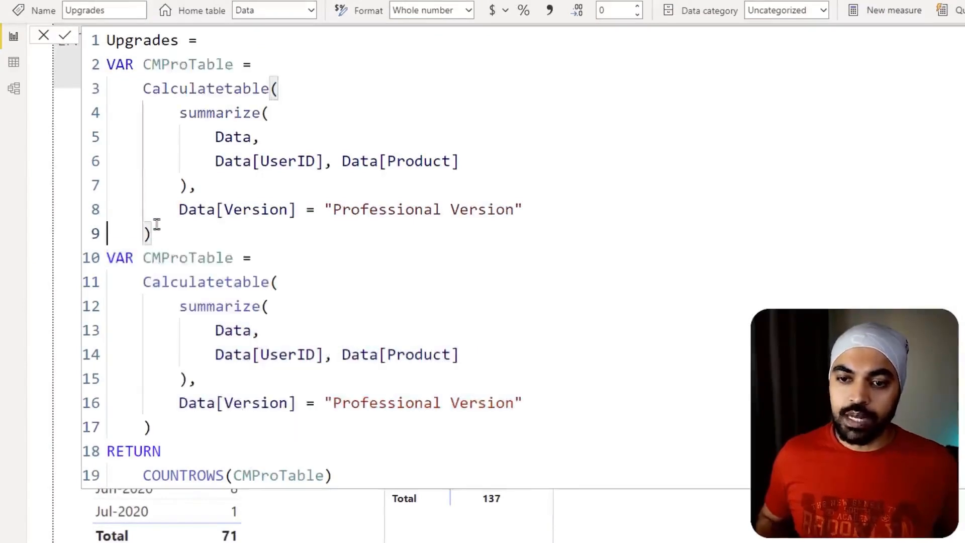
# - Rename the duplicated variable to PMBaseTable
pyautogui.hotkey('ctrl', 'Right')
pyautogui.hotkey('ctrl', 'Right')
pyautogui.hotkey('ctrl', 'Left')
pyautogui.hotkey('shift', 'Right')
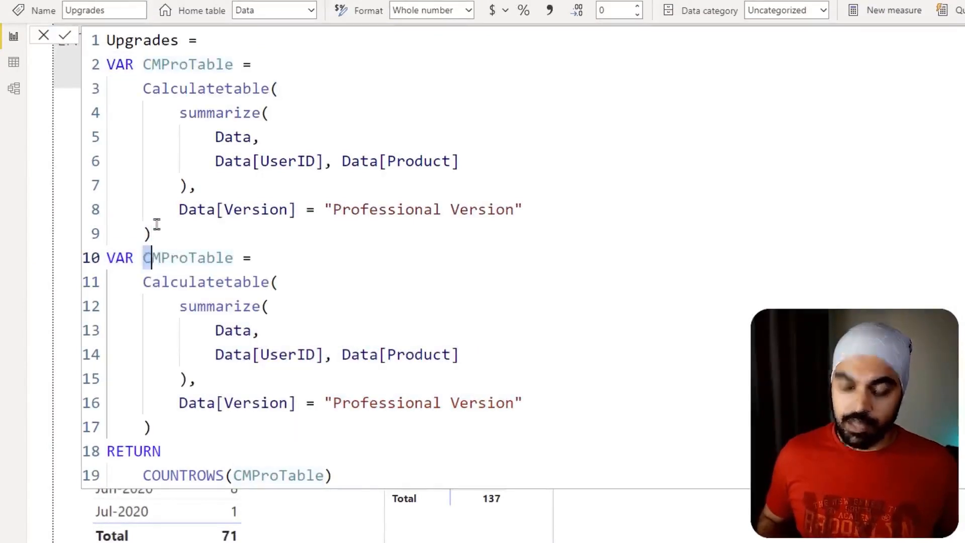
pyautogui.write('P')
pyautogui.press('Right')
pyautogui.hotkey('shift', 'Right')
pyautogui.hotkey('shift', 'Right')
pyautogui.hotkey('shift', 'Right')
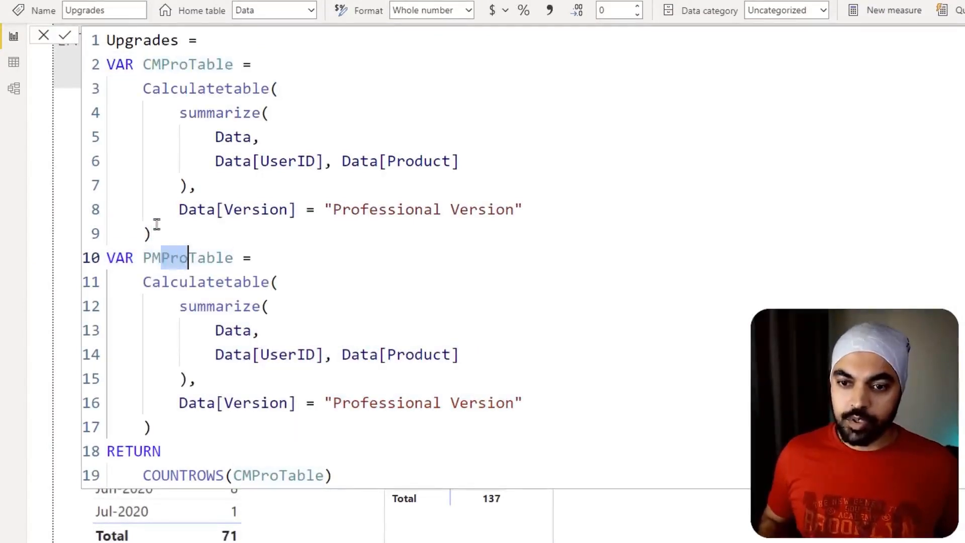
pyautogui.write('Base')
# - Change the Data[Version] filter in the PMBaseTable variable to "Basic Version"
pyautogui.press('Down')
pyautogui.press('Down')
pyautogui.press('Up')
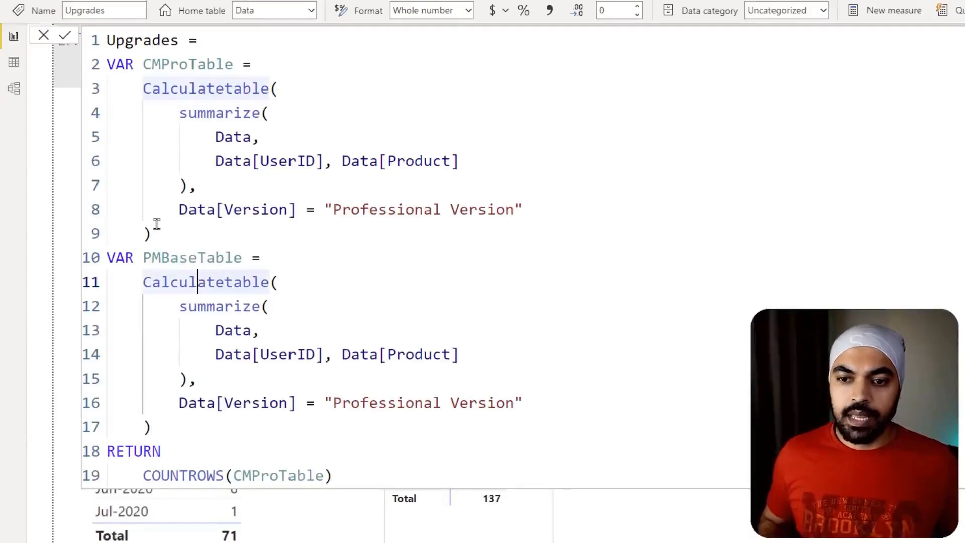
pyautogui.hotkey('ctrl', 'Left')
pyautogui.hotkey('ctrl', 'shift', 'Right')
pyautogui.press('Down')
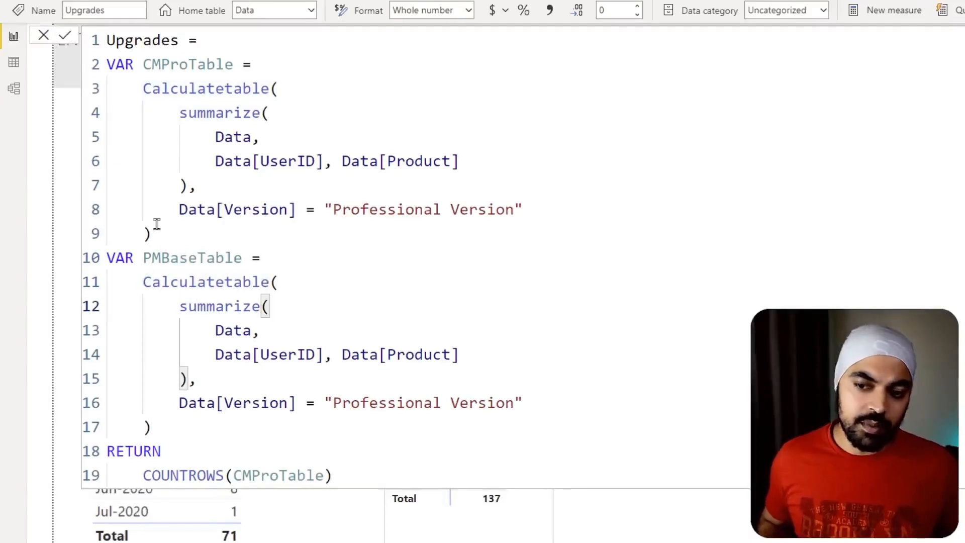
pyautogui.press('Down')
pyautogui.press('Down')
pyautogui.press('Down')
pyautogui.press('Down')
pyautogui.press('Right')
pyautogui.press('Right')
pyautogui.press('Right')
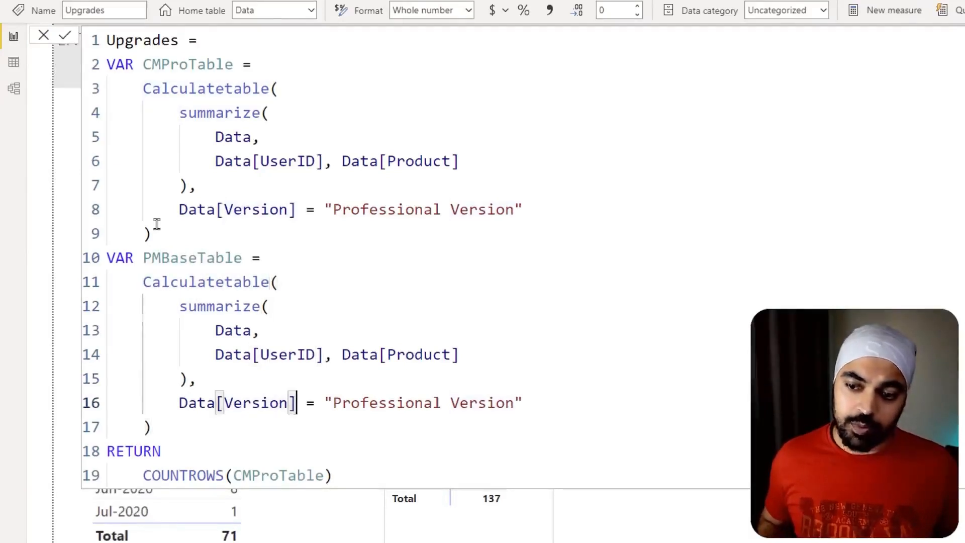
pyautogui.hotkey('ctrl', 'Right')
pyautogui.hotkey('ctrl', 'Right')
pyautogui.hotkey('ctrl', 'shift', 'Left')
pyautogui.write('Bas')
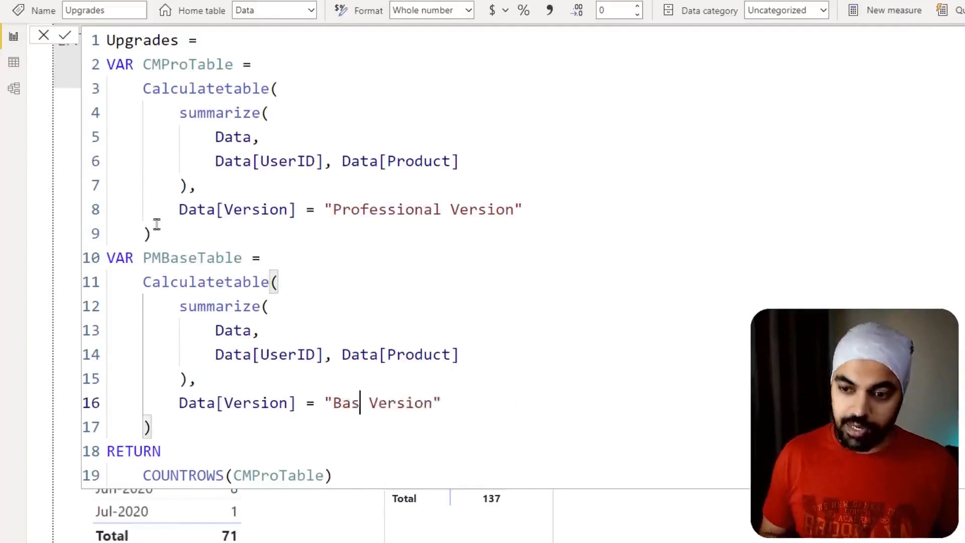
pyautogui.write('ic')
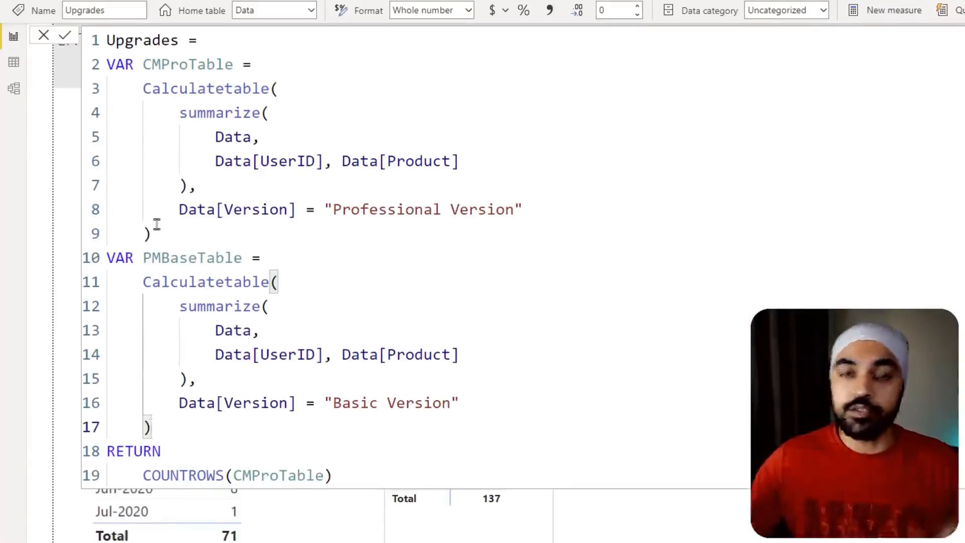
# - Add PREVIOUSMONTH('Calendar'[Date]) on a new line as a second filter in PMBaseTable's Calculatetable
pyautogui.click(484, 405)
pyautogui.write(',')
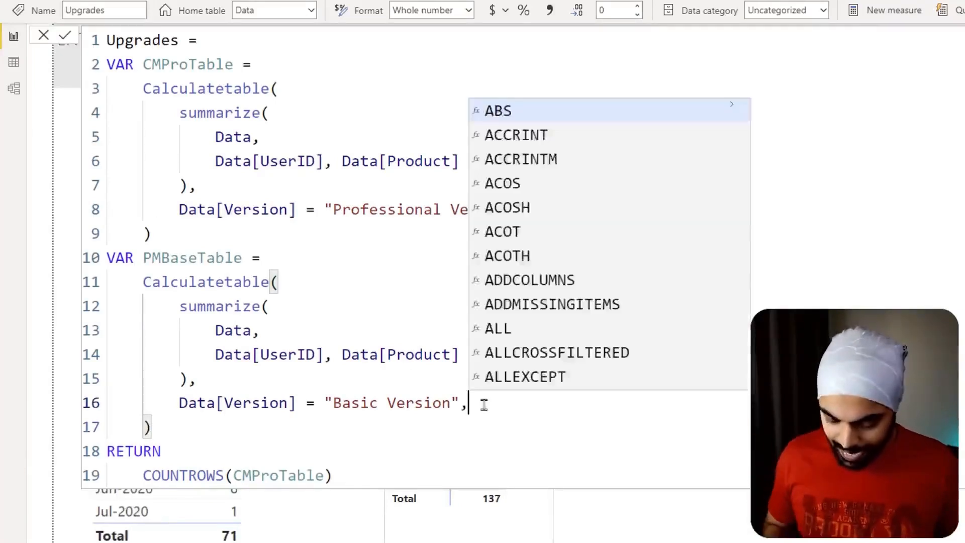
pyautogui.press('Return')
pyautogui.write('pre')
pyautogui.press('Down')
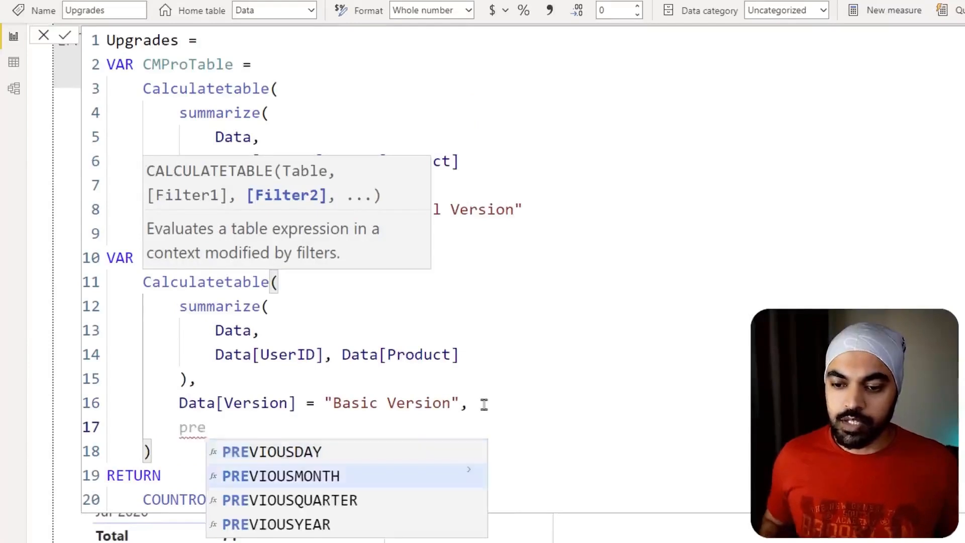
pyautogui.press('Tab')
pyautogui.write('cal')
pyautogui.press('Down')
pyautogui.press('Down')
pyautogui.press('Down')
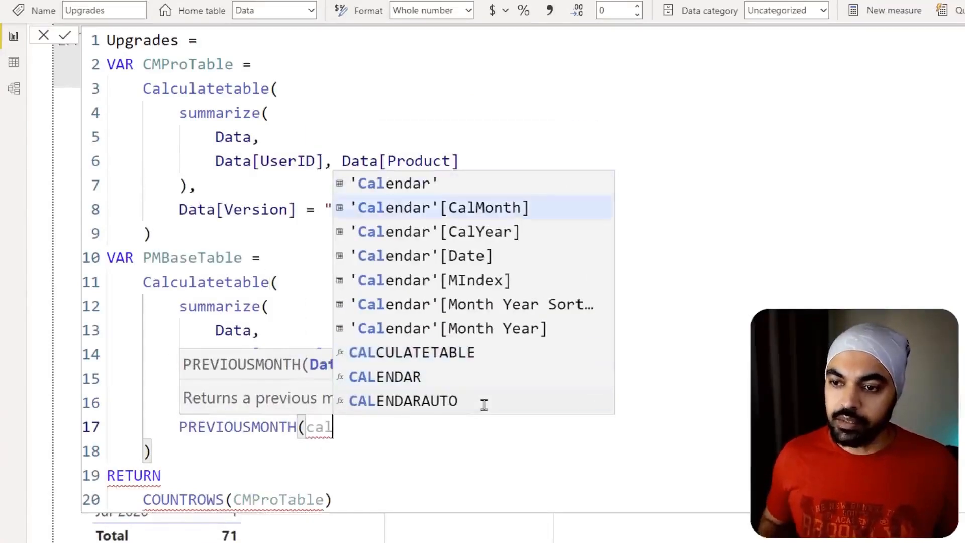
pyautogui.press('Tab')
pyautogui.write(')')
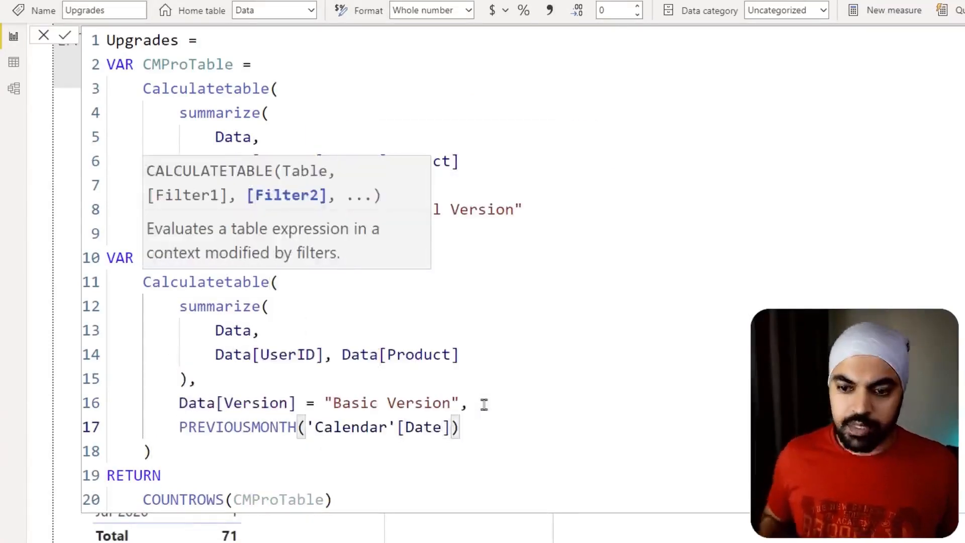
# - Replace the COUNTROWS argument in the RETURN section with PMBaseTable
pyautogui.press('Down')
pyautogui.press('Down')
pyautogui.press('Down')
pyautogui.hotkey('ctrl', 'Left')
pyautogui.hotkey('ctrl', 'Left')
pyautogui.hotkey('ctrl', 'Left')
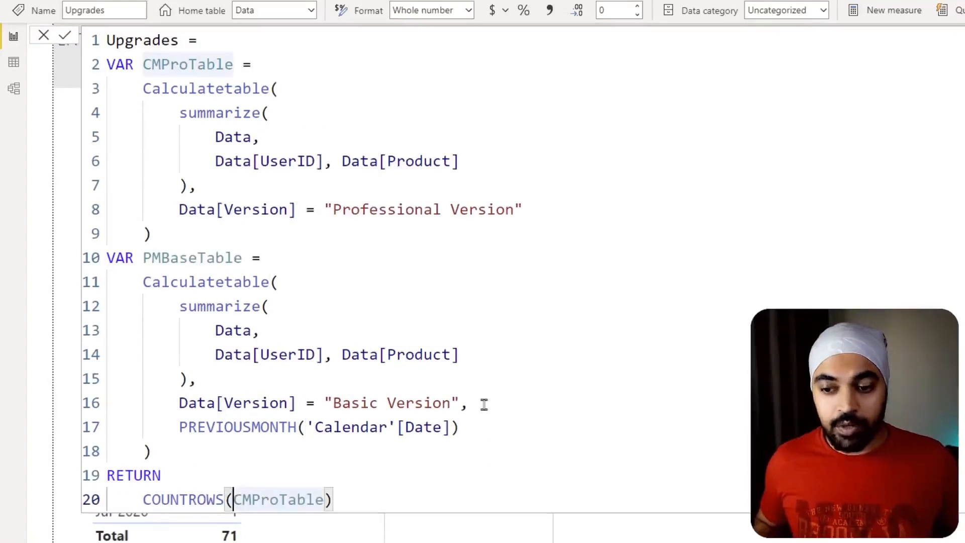
pyautogui.hotkey('ctrl', 'shift', 'Right')
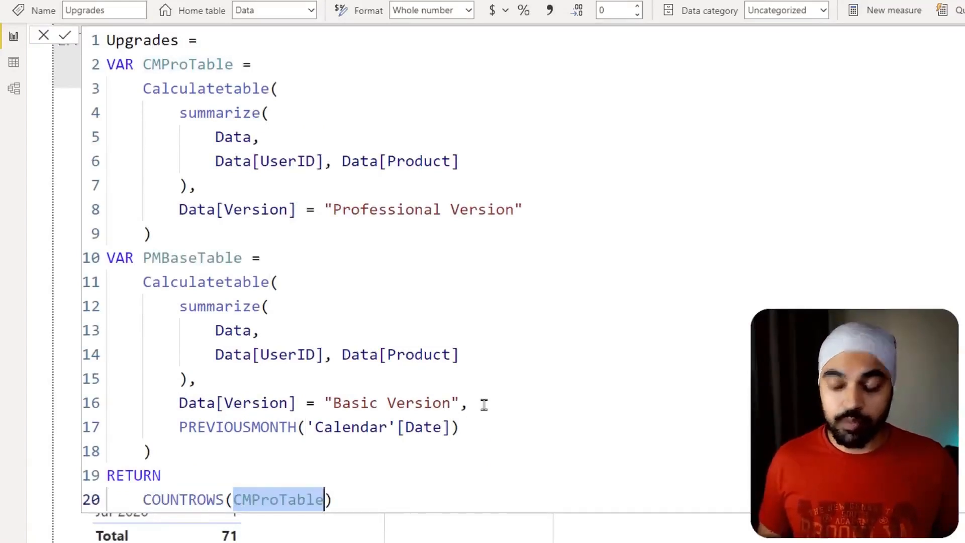
pyautogui.keyDown('ctrl'); pyautogui.scroll(-2, 484, 404); pyautogui.keyUp('ctrl')
pyautogui.write('pr')
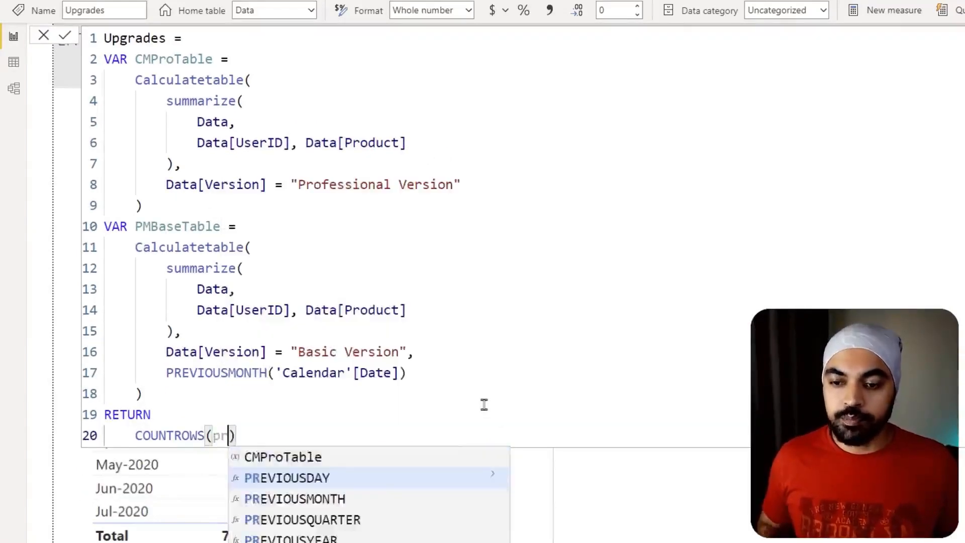
pyautogui.press('BackSpace')
pyautogui.press('BackSpace')
pyautogui.write('pm')
pyautogui.press('Tab')
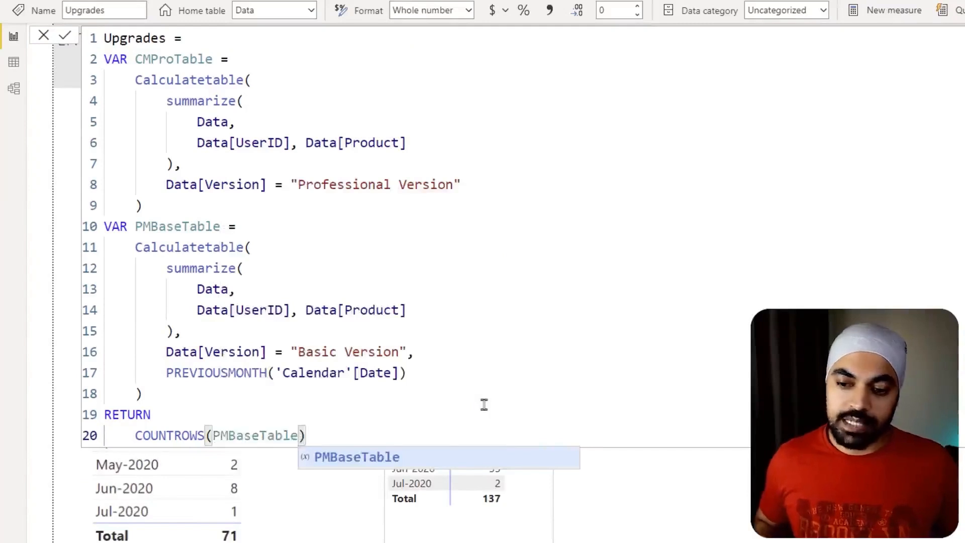
# - Commit the Upgrades measure and reopen its formula at the PMBaseTable variable reference
pyautogui.press('Return')
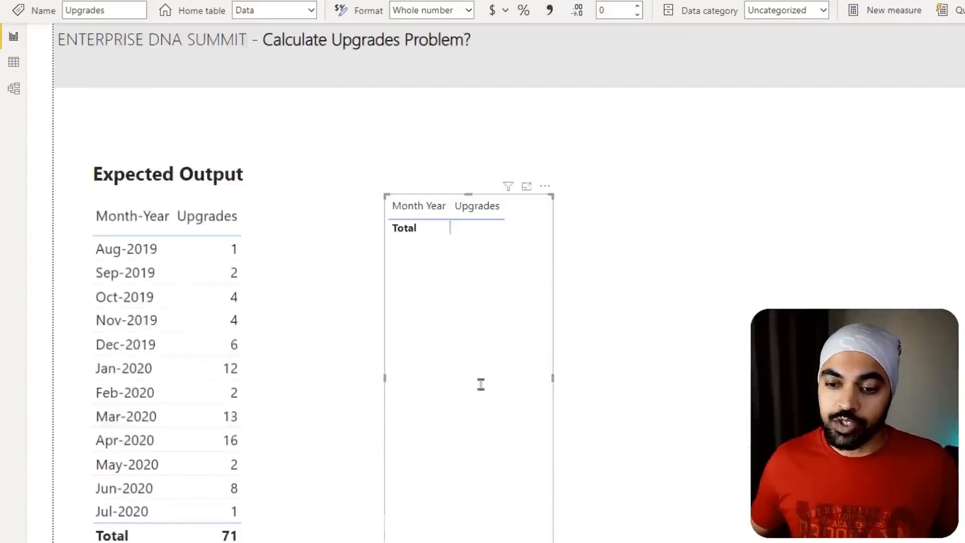
pyautogui.click(962, 201)
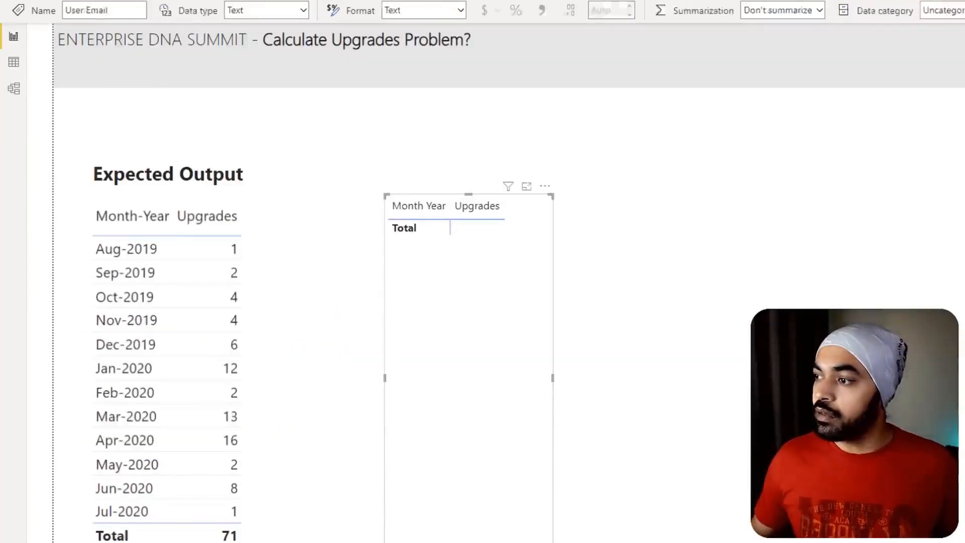
pyautogui.click(962, 201)
pyautogui.click(262, 437)
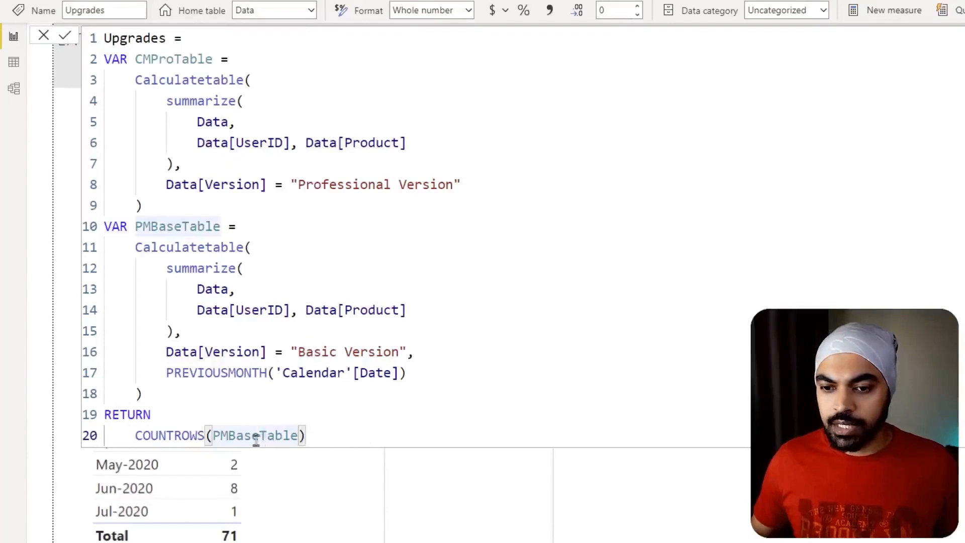
# - Change the Data[Version] filter in the PMBaseTable variable to "Base Version" and commit the measure
pyautogui.click(403, 353)
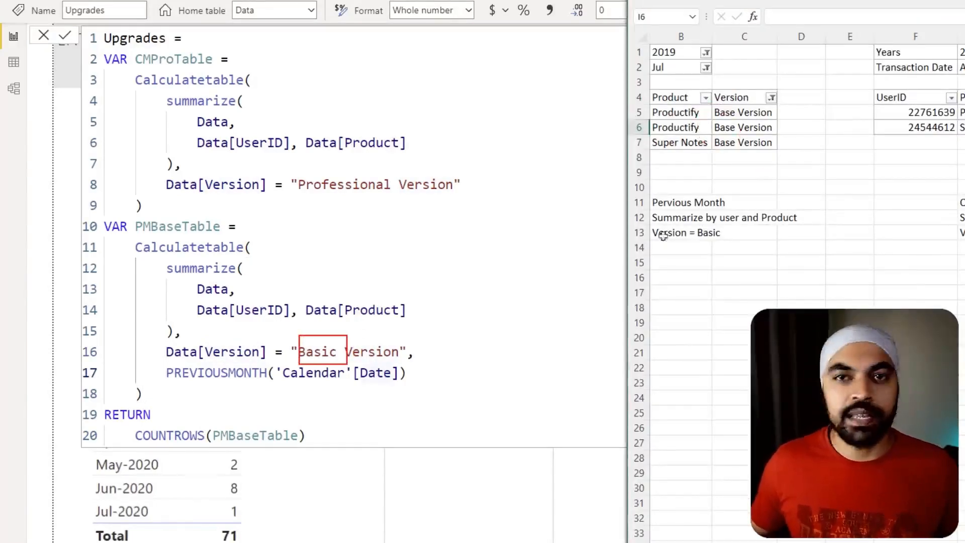
pyautogui.click(318, 348)
pyautogui.press('Right')
pyautogui.press('Right')
pyautogui.press('BackSpace')
pyautogui.press('BackSpace')
pyautogui.write('e')
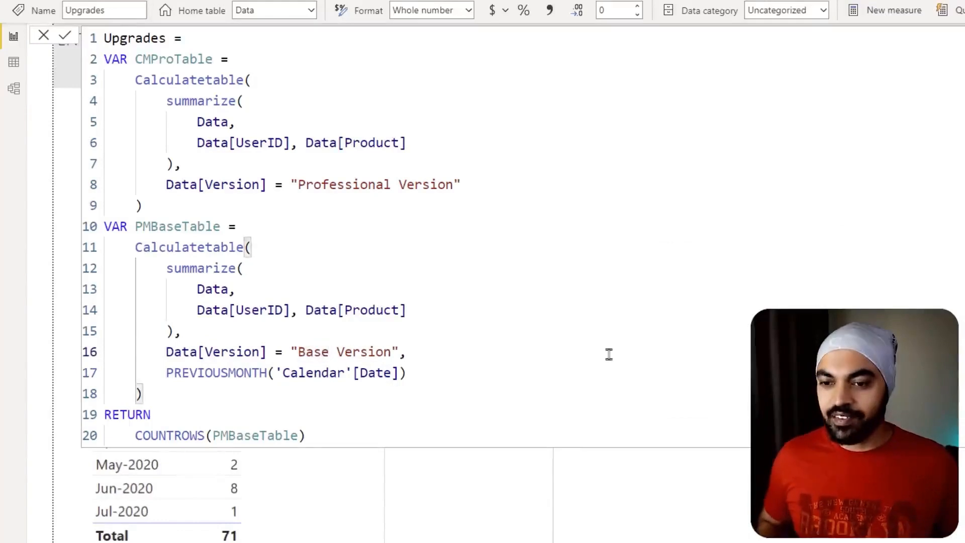
pyautogui.press('Return')
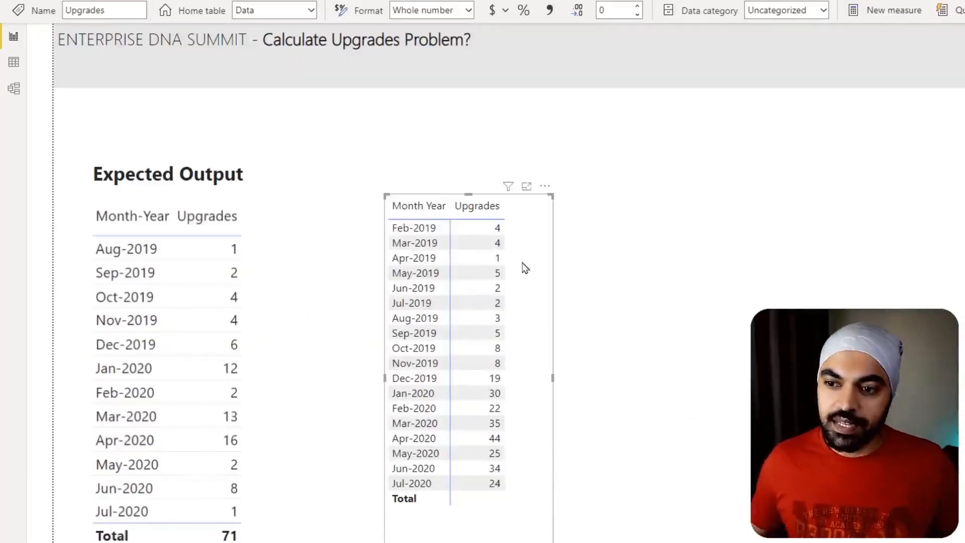
# - Compare the Aug-2019 Upgrades value in the report table with the July 2019 Base Version rows in the Excel worksheet
pyautogui.moveTo(380, 308); pyautogui.dragTo(511, 331)
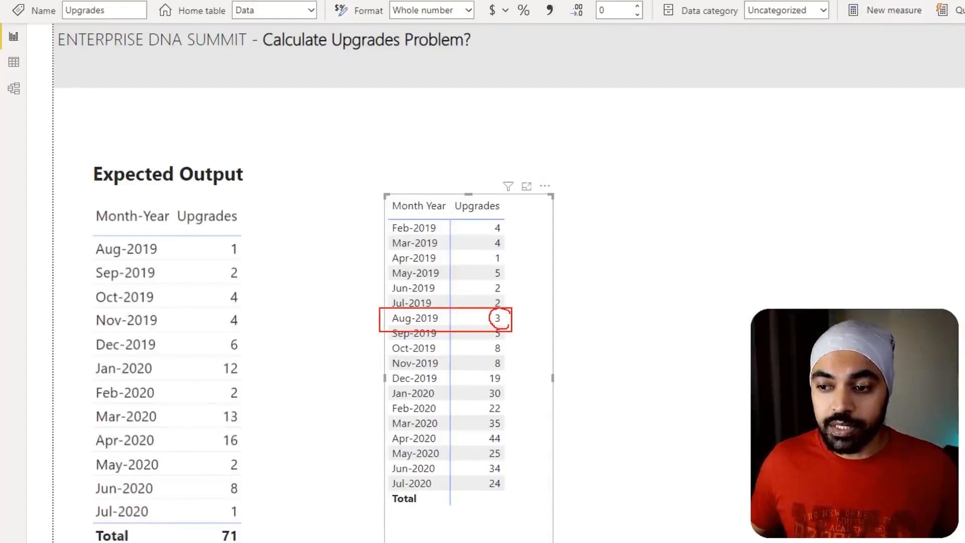
pyautogui.press('Escape')
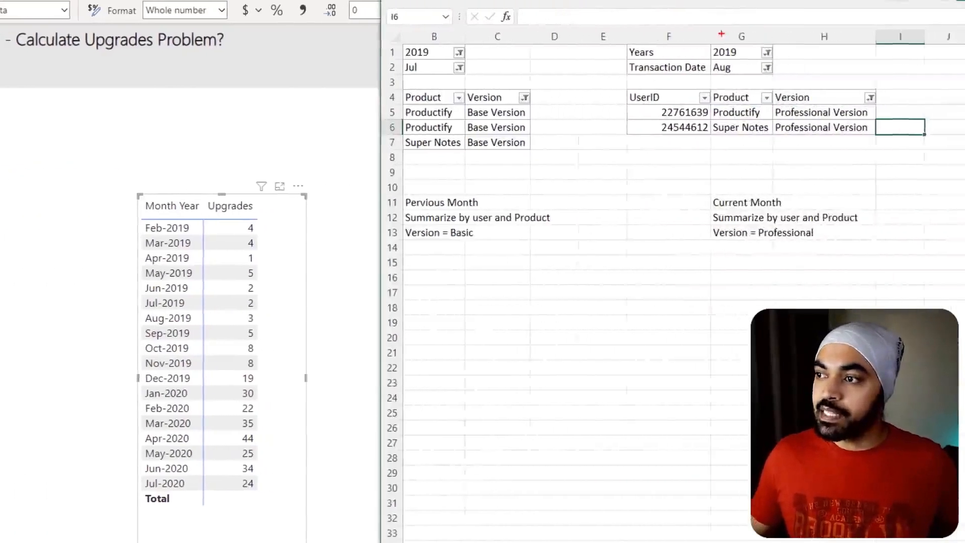
pyautogui.moveTo(723, 58); pyautogui.dragTo(770, 85)
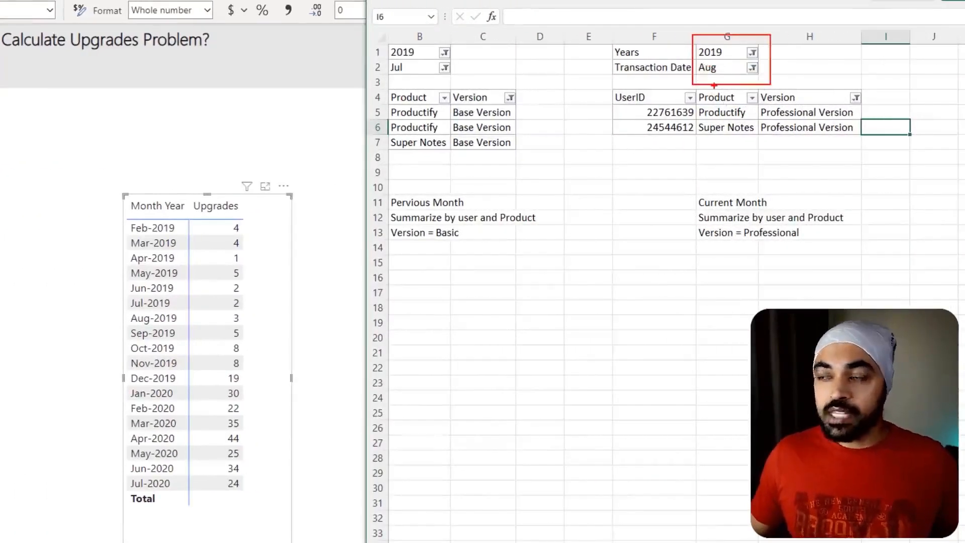
pyautogui.moveTo(693, 69)
pyautogui.mouseDown()
pyautogui.moveTo(525, 118)
pyautogui.moveTo(426, 105)
pyautogui.moveTo(387, 136)
pyautogui.moveTo(485, 149)
pyautogui.moveTo(512, 122)
pyautogui.mouseUp()
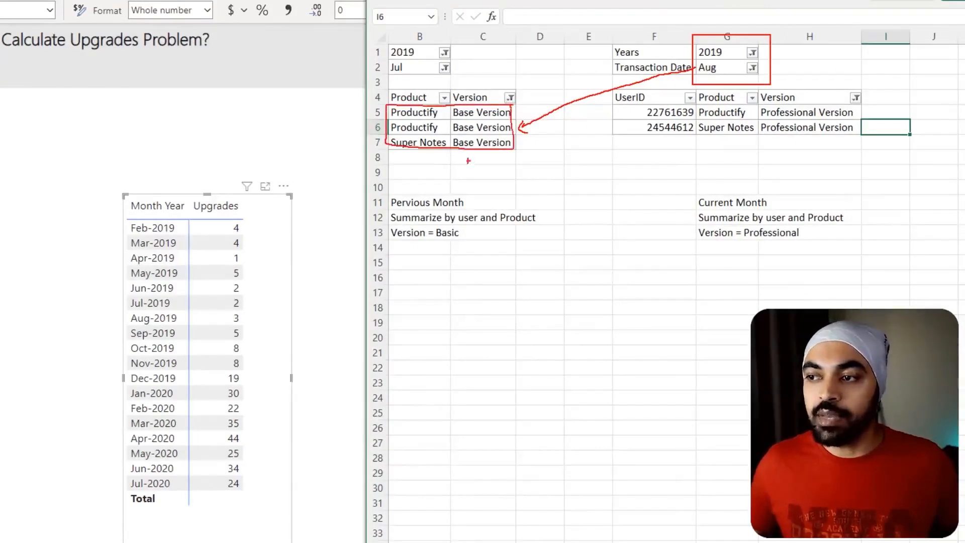
pyautogui.moveTo(456, 144)
pyautogui.mouseDown()
pyautogui.moveTo(292, 249)
pyautogui.moveTo(250, 323)
pyautogui.mouseUp()
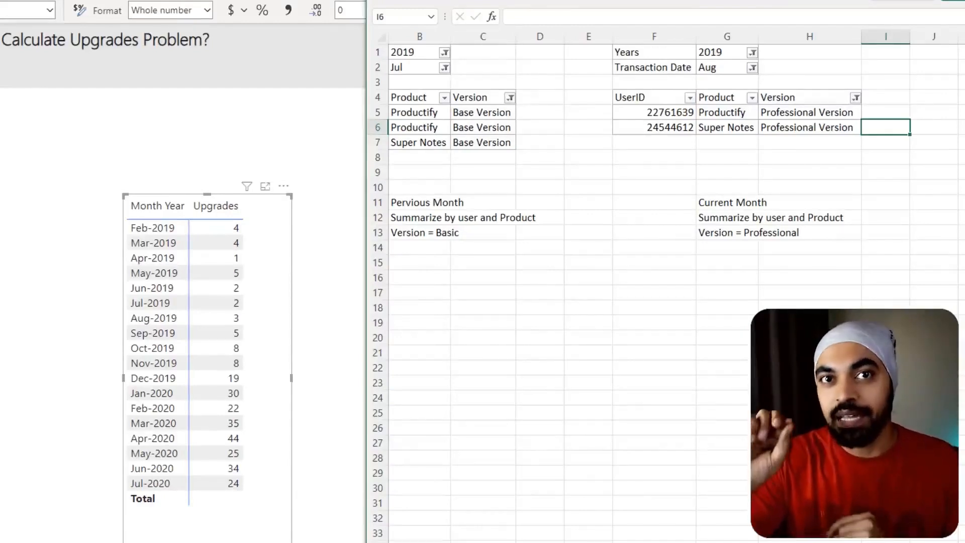
pyautogui.moveTo(615, 94); pyautogui.dragTo(726, 130)
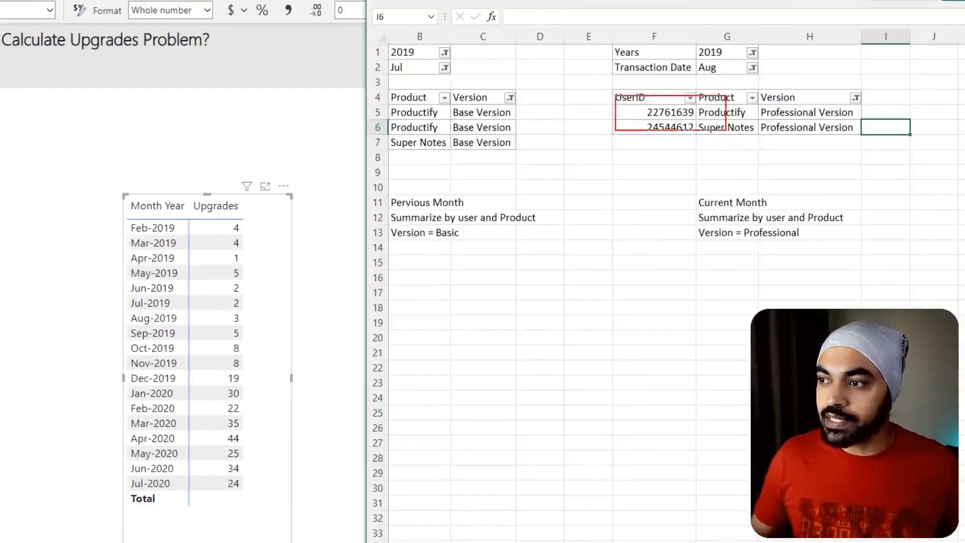
pyautogui.moveTo(353, 104); pyautogui.dragTo(522, 145)
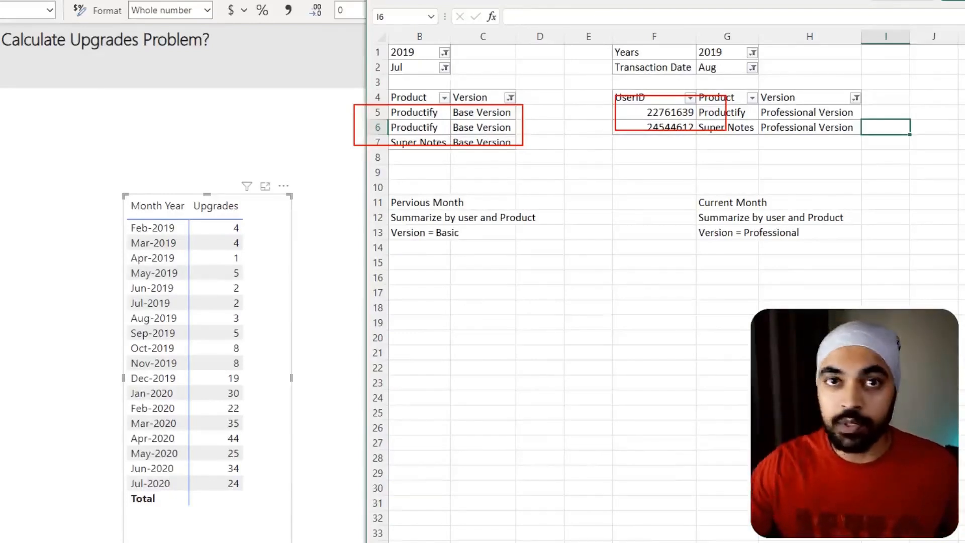
pyautogui.press('Escape')
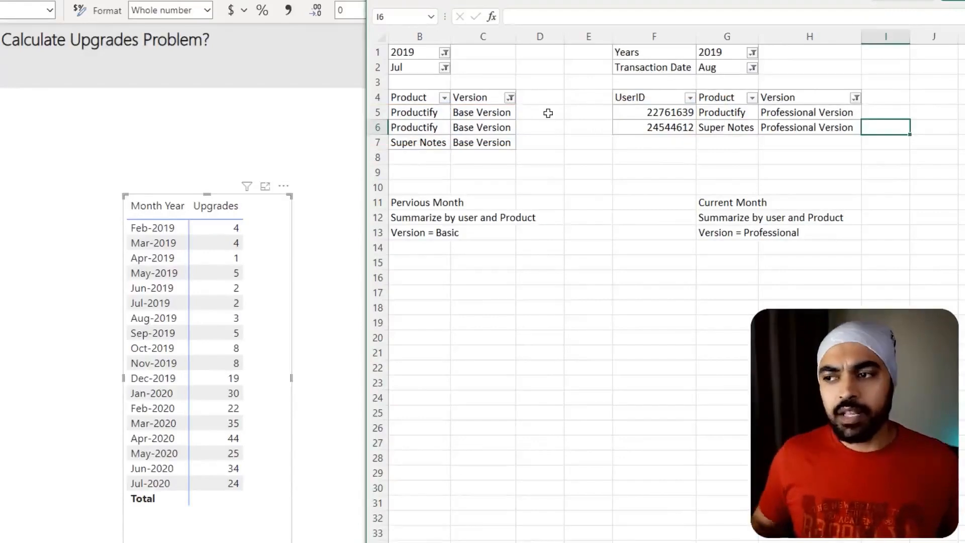
# - Bring the July table's UserID column into view in Excel, compare its user-product pairs with the August table, and return to Power BI
pyautogui.press('Left')
pyautogui.press('Left')
pyautogui.press('Left')
pyautogui.press('Left')
pyautogui.press('Left')
pyautogui.press('Left')
pyautogui.press('Left')
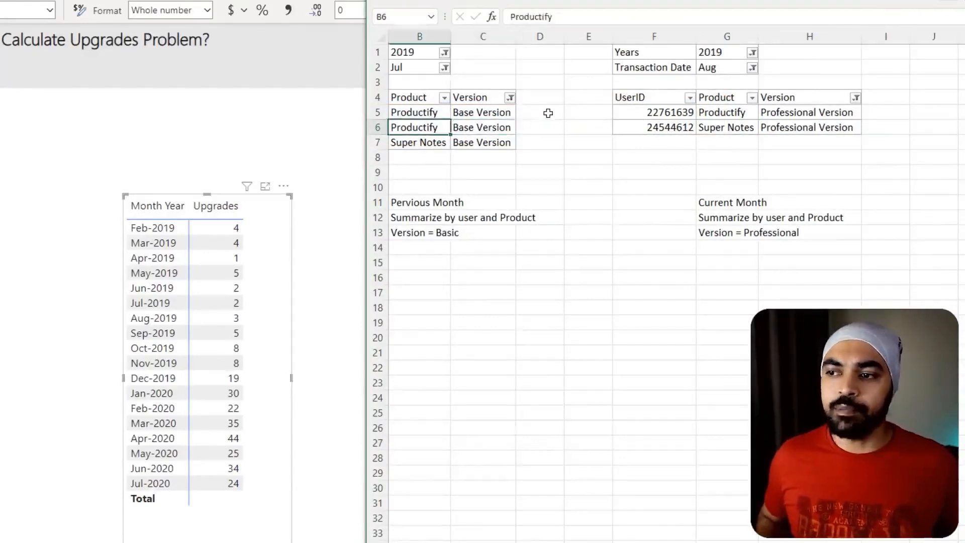
pyautogui.press('Left')
pyautogui.moveTo(441, 113)
pyautogui.mouseDown()
pyautogui.moveTo(500, 132)
pyautogui.moveTo(587, 138)
pyautogui.mouseUp()
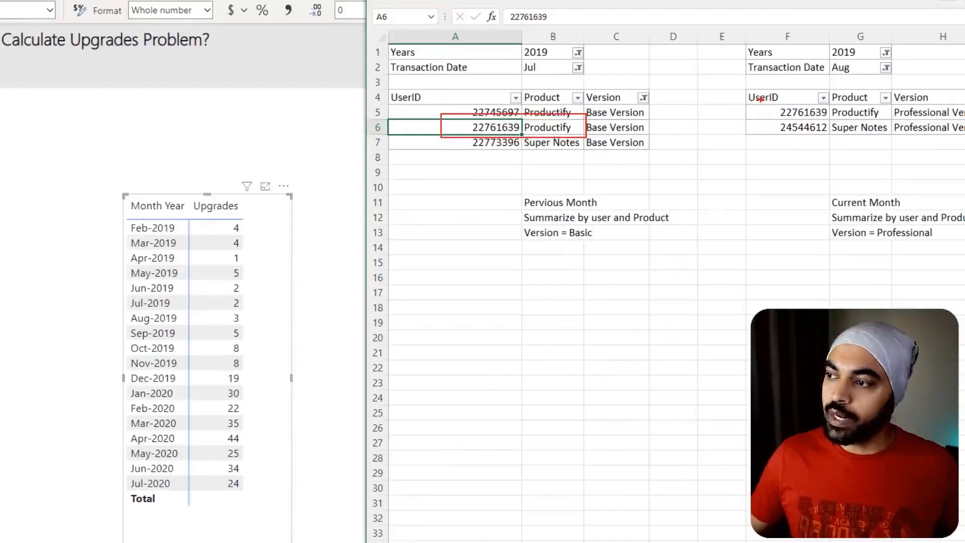
pyautogui.moveTo(774, 107); pyautogui.dragTo(889, 121)
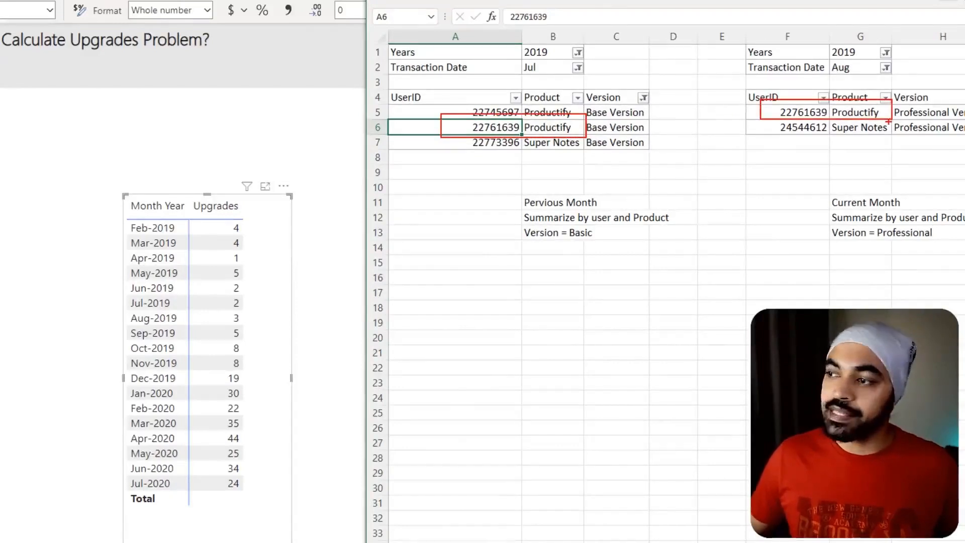
pyautogui.press('Escape')
pyautogui.click(295, 149)
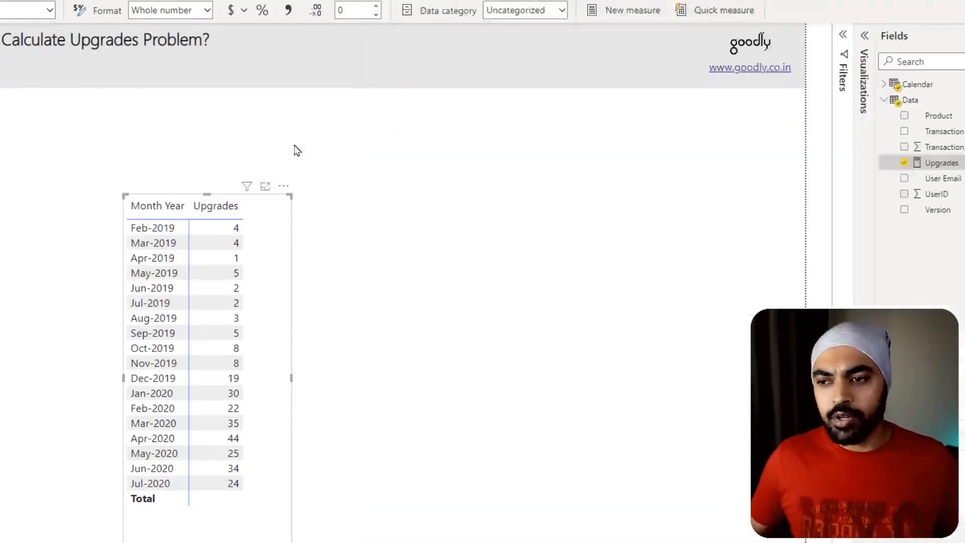
# - Reopen the Upgrades measure and replace the COUNTROWS expression in the RETURN section with the INTERSECT function
pyautogui.click(941, 163)
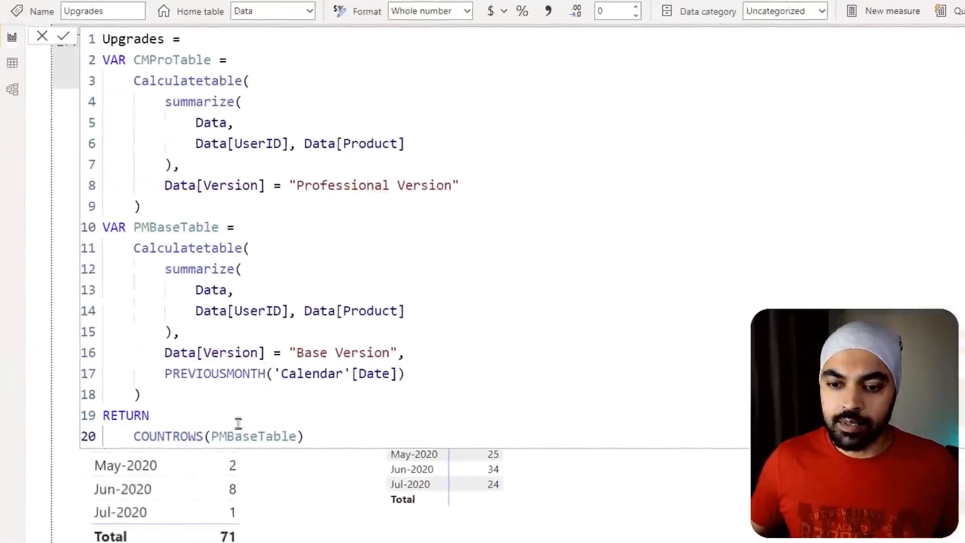
pyautogui.press('Right')
pyautogui.press('End')
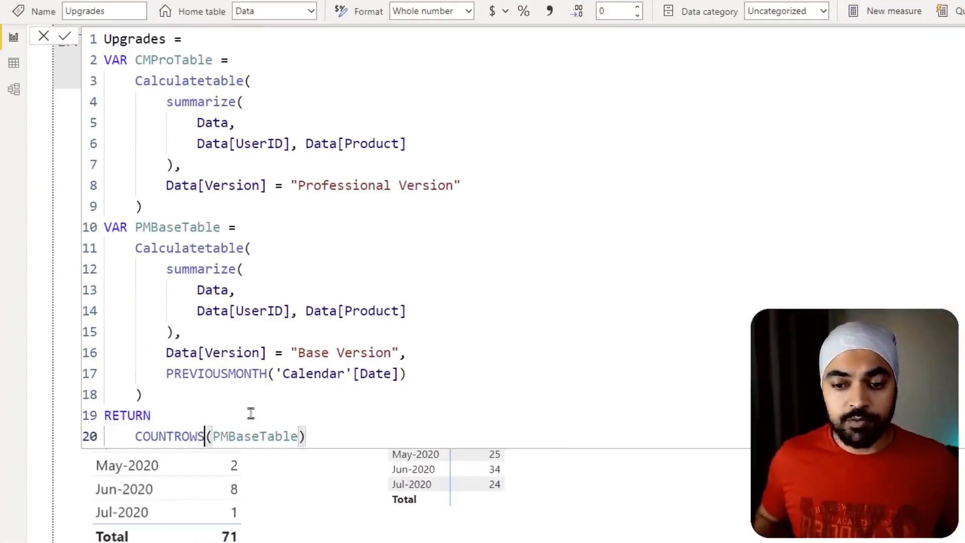
pyautogui.press('Home')
pyautogui.hotkey('shift', 'End')
pyautogui.write('in')
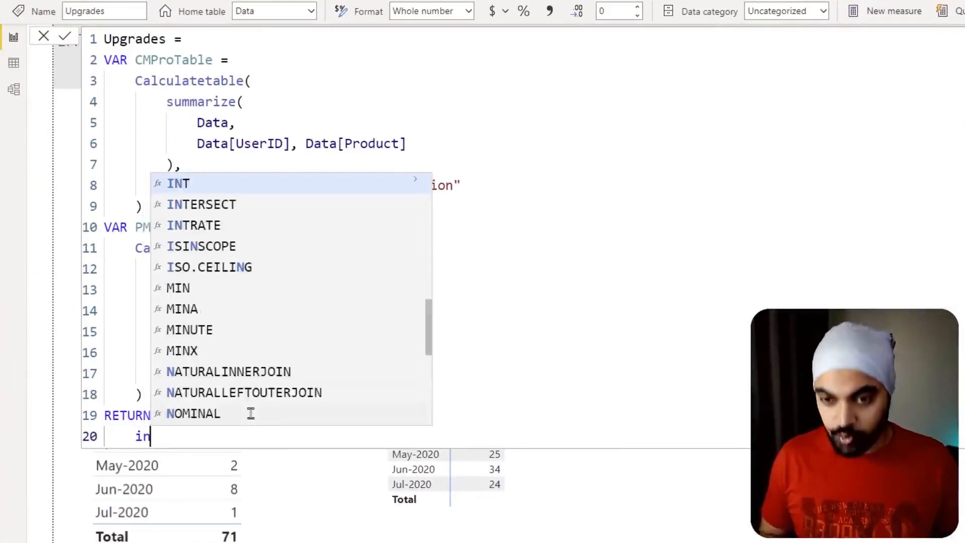
pyautogui.press('Down')
pyautogui.press('Tab')
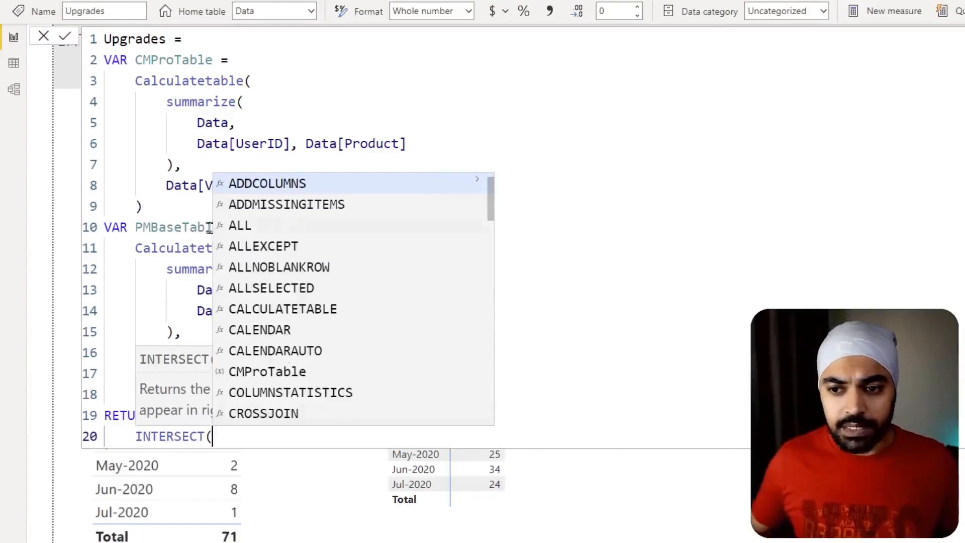
pyautogui.press('Escape')
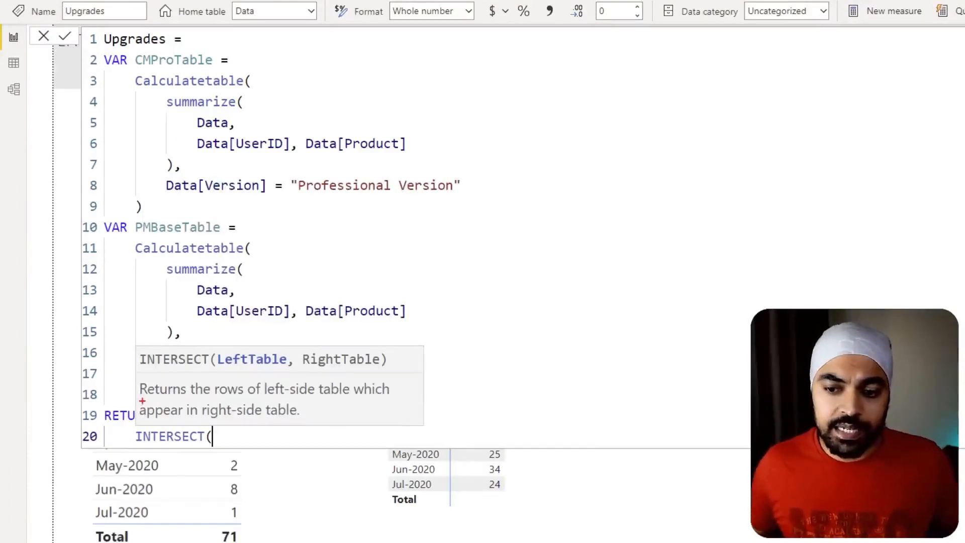
# - Complete INTERSECT with PMBaseTable as the left table and CMProTable as the right table
pyautogui.moveTo(143, 400); pyautogui.dragTo(276, 401)
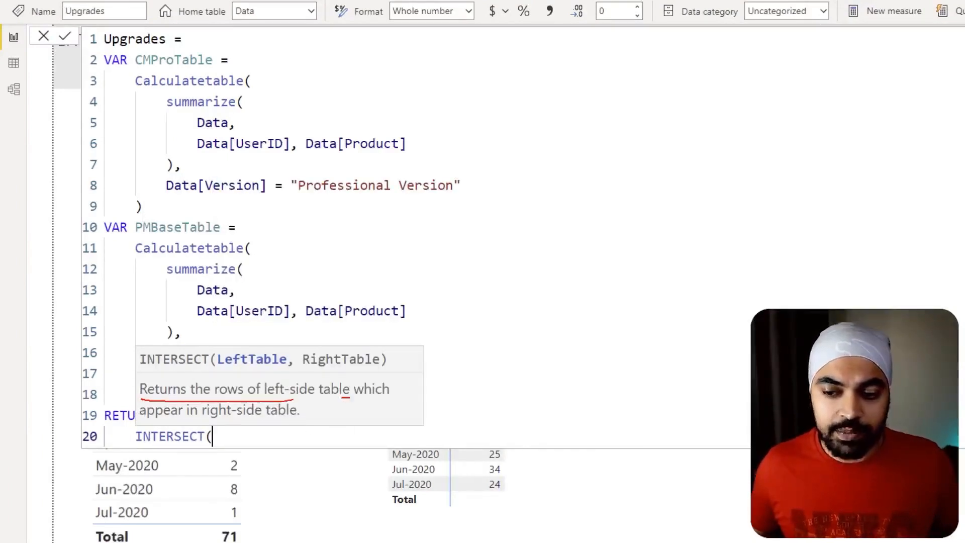
pyautogui.moveTo(348, 397); pyautogui.dragTo(405, 394)
pyautogui.moveTo(145, 423); pyautogui.dragTo(294, 421)
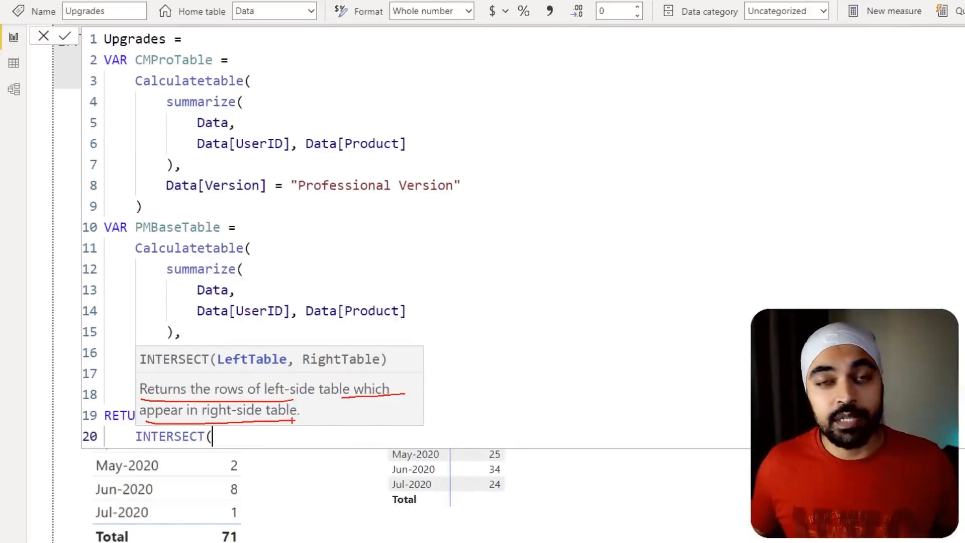
pyautogui.press('Escape')
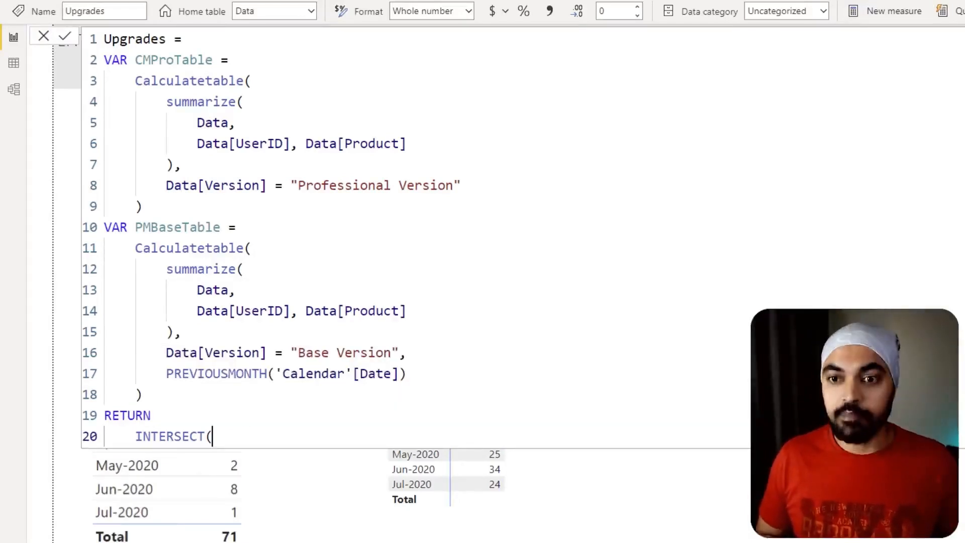
pyautogui.write('b')
pyautogui.press('BackSpace')
pyautogui.write('pm')
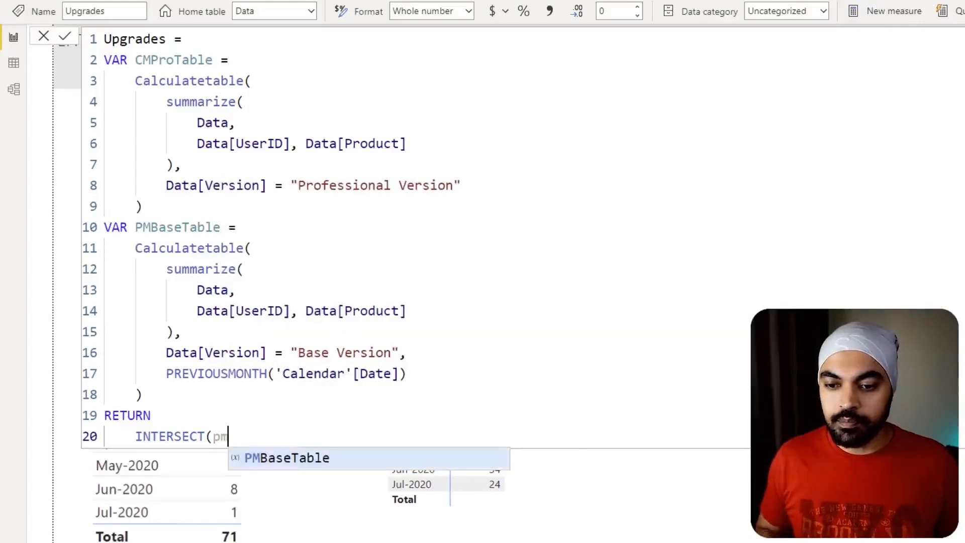
pyautogui.press('Tab')
pyautogui.write(', ')
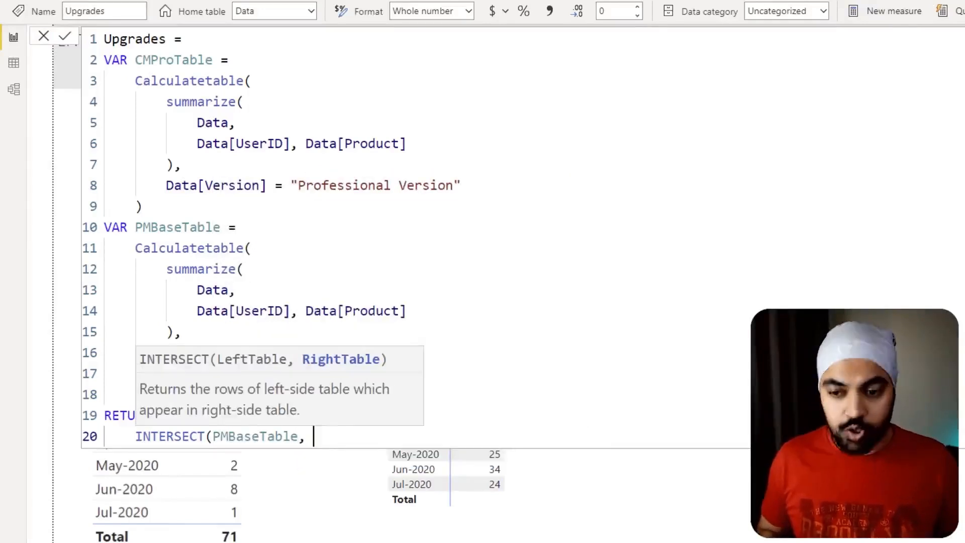
pyautogui.write('cm')
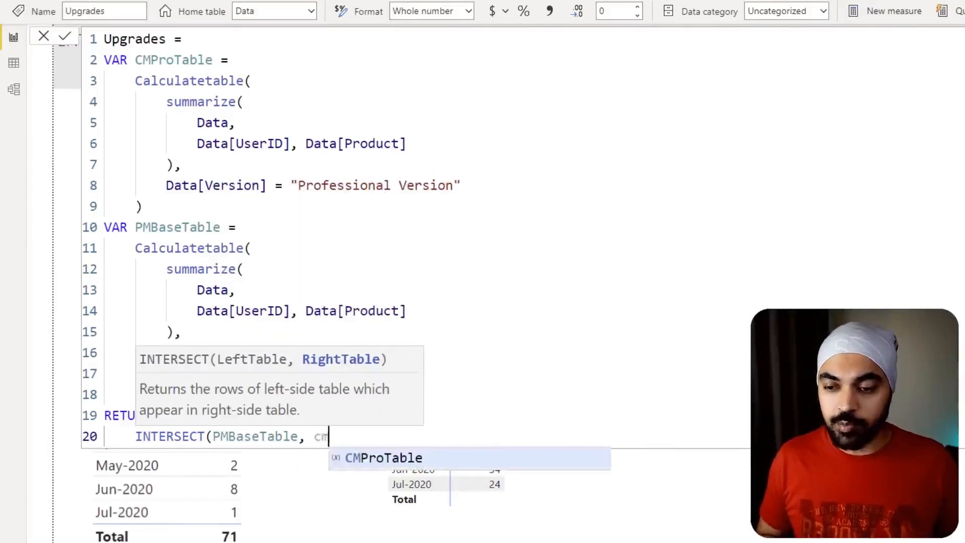
pyautogui.press('Tab')
pyautogui.write(')')
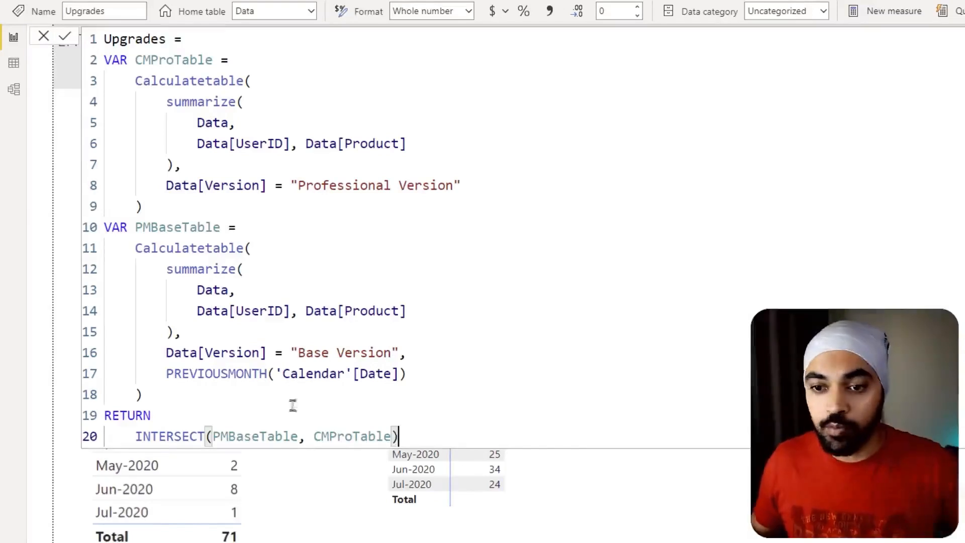
pyautogui.hotkey('ctrl', '2')
pyautogui.moveTo(193, 301); pyautogui.dragTo(414, 320)
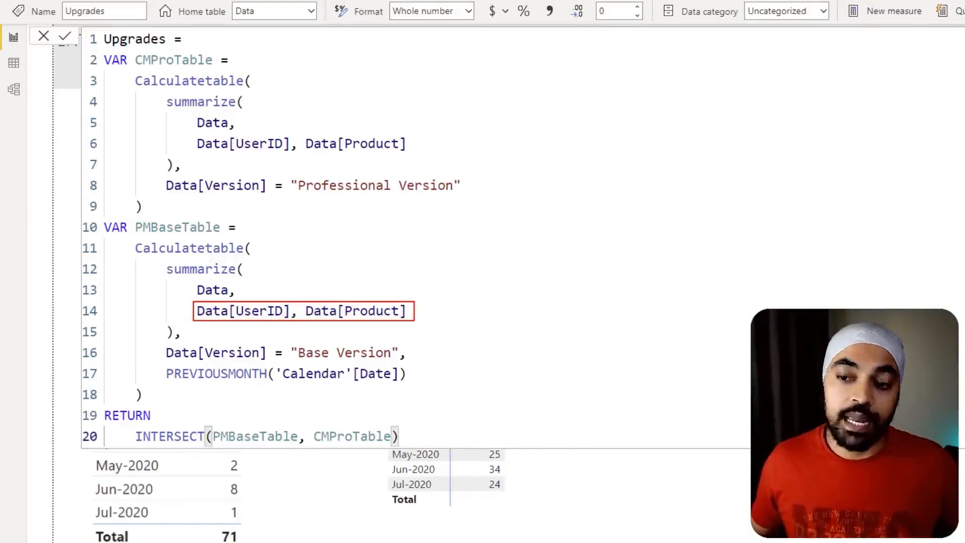
pyautogui.moveTo(204, 129); pyautogui.dragTo(412, 152)
pyautogui.press('Escape')
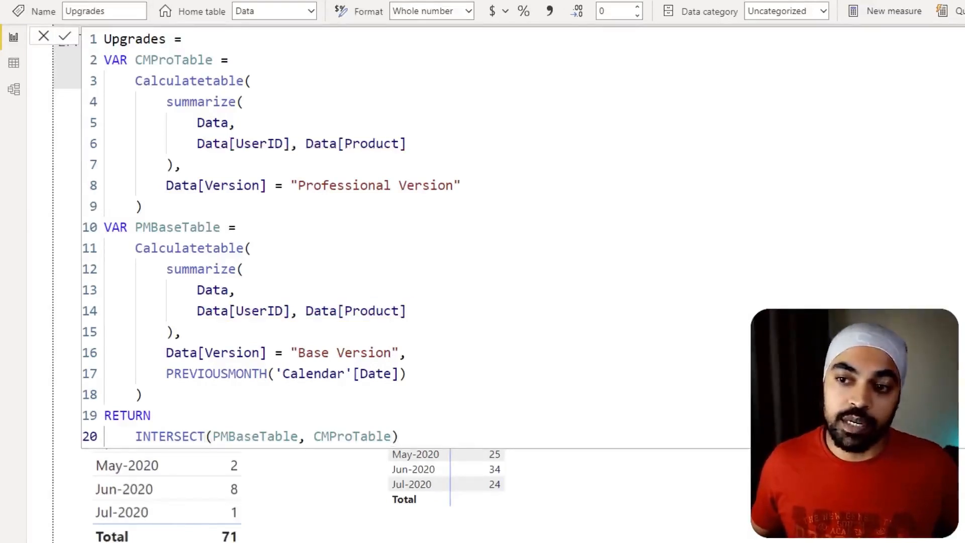
# - Wrap the INTERSECT expression in the Upgrades measure's RETURN section with COUNTROWS and commit the measure
pyautogui.moveTo(136, 436); pyautogui.dragTo(416, 442)
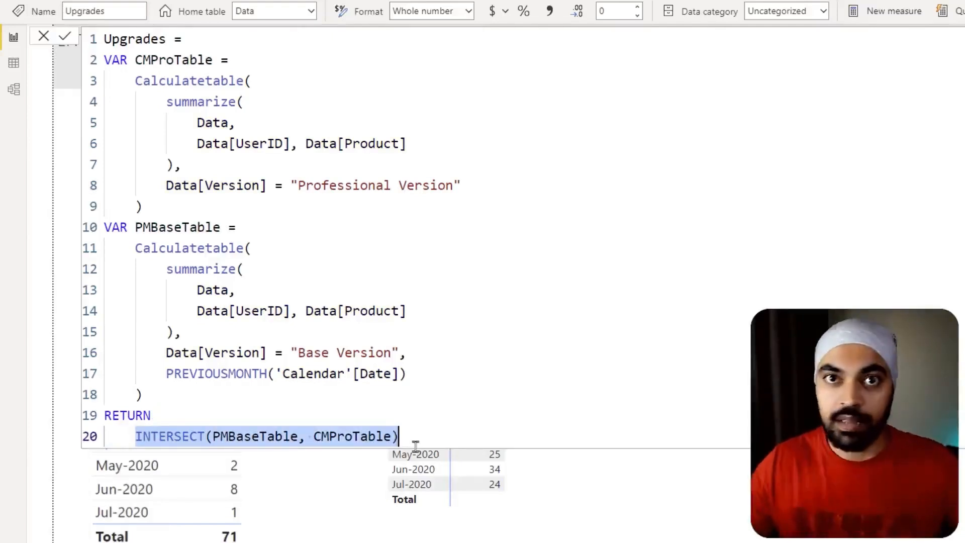
pyautogui.click(135, 437)
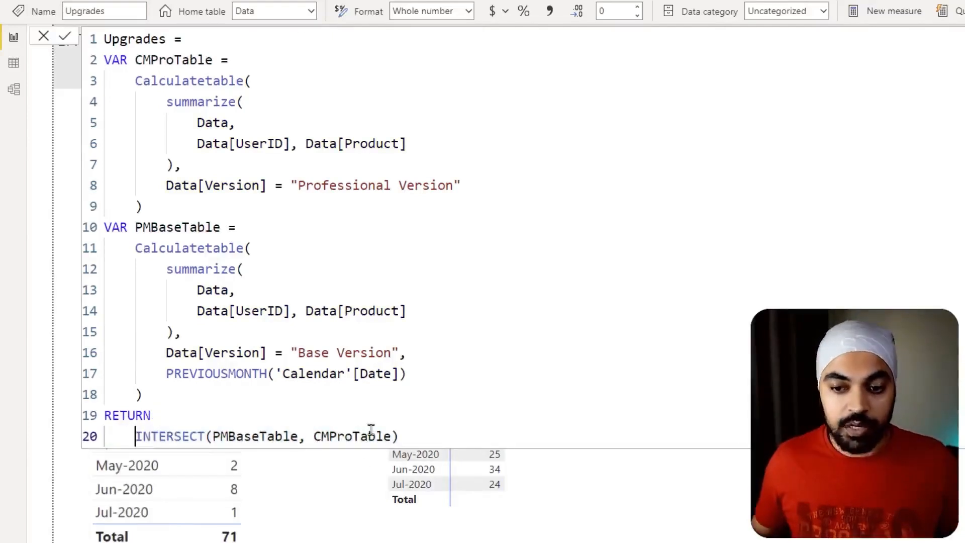
pyautogui.write('COUNT')
pyautogui.press('Down')
pyautogui.press('Down')
pyautogui.press('Down')
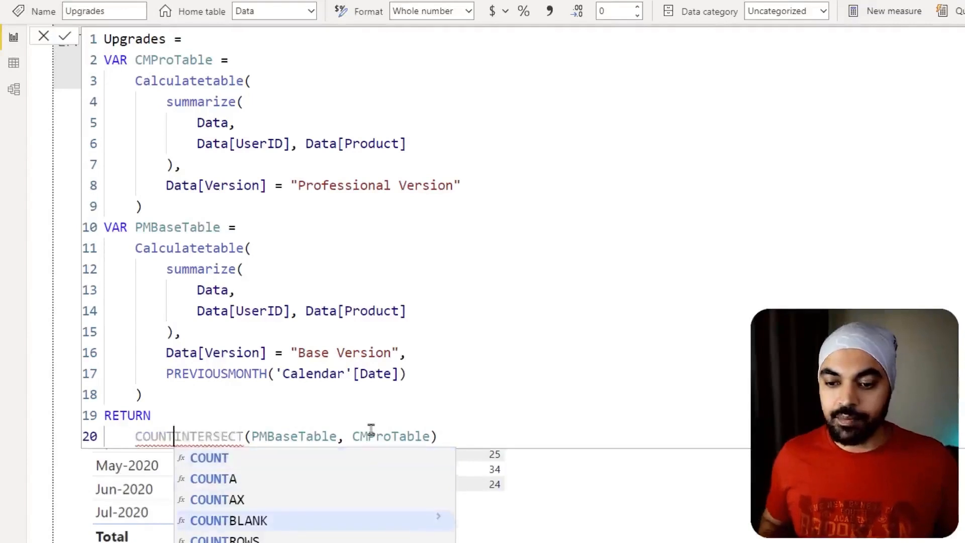
pyautogui.press('Down')
pyautogui.press('Tab')
pyautogui.press('End')
pyautogui.write(')')
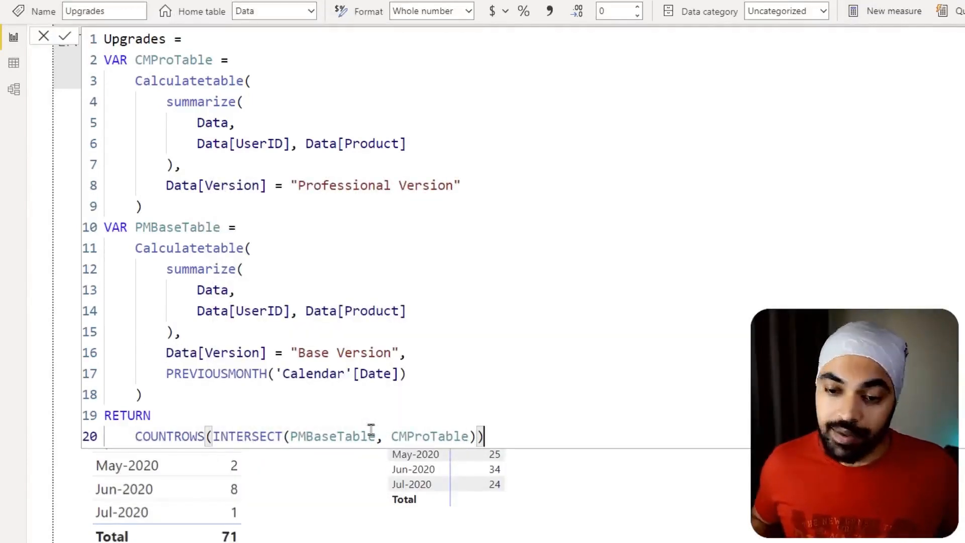
pyautogui.press('Return')
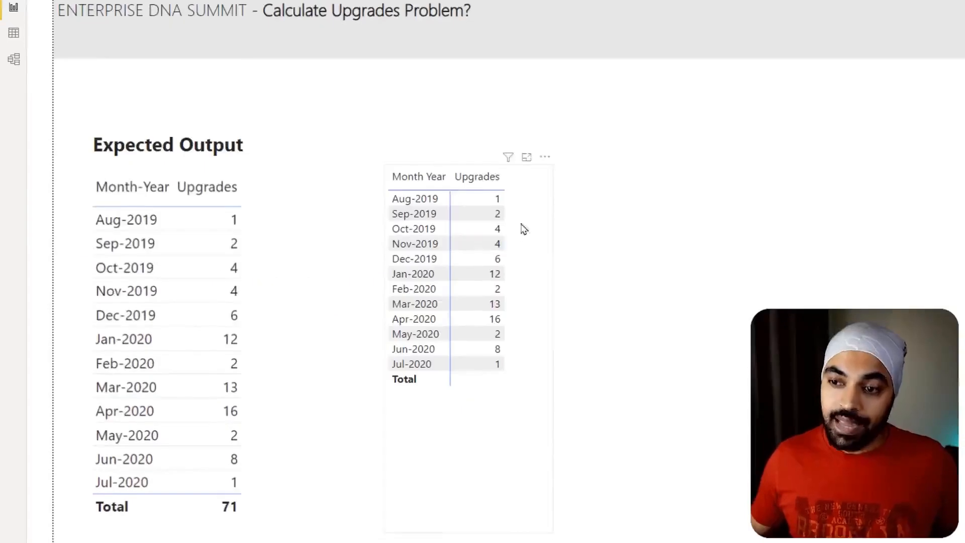
# - Compare the Aug-2019 Upgrades value in the report table with the one in the Expected Output table
pyautogui.moveTo(505, 191)
pyautogui.mouseDown()
pyautogui.moveTo(492, 185)
pyautogui.moveTo(495, 207)
pyautogui.moveTo(507, 189)
pyautogui.mouseUp()
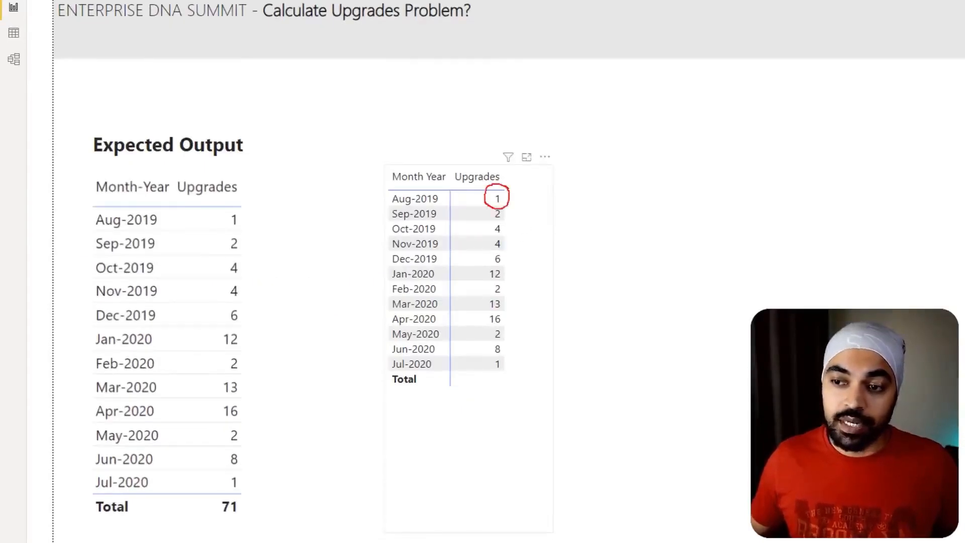
pyautogui.moveTo(254, 207)
pyautogui.mouseDown()
pyautogui.moveTo(285, 216)
pyautogui.moveTo(254, 206)
pyautogui.moveTo(371, 177)
pyautogui.mouseUp()
pyautogui.moveTo(496, 204); pyautogui.dragTo(541, 176)
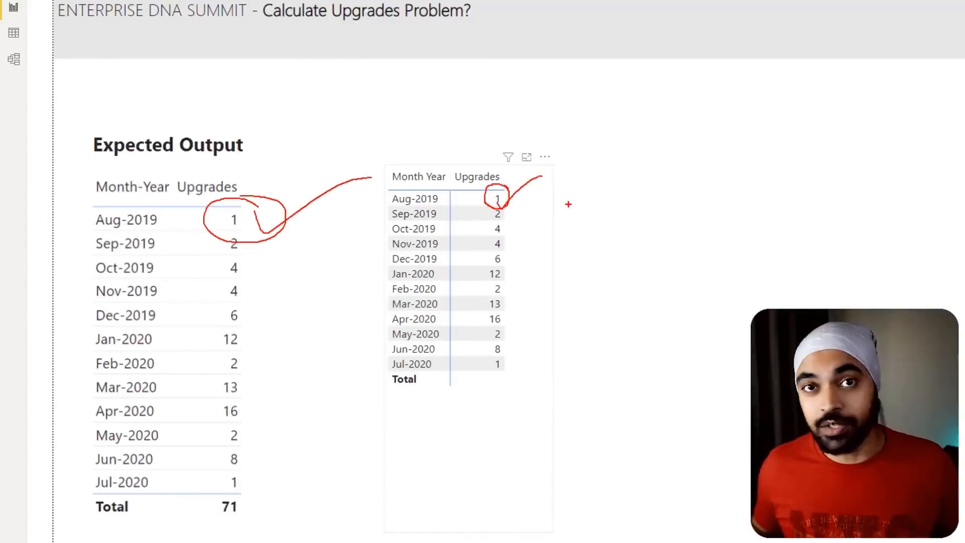
pyautogui.press('Escape')
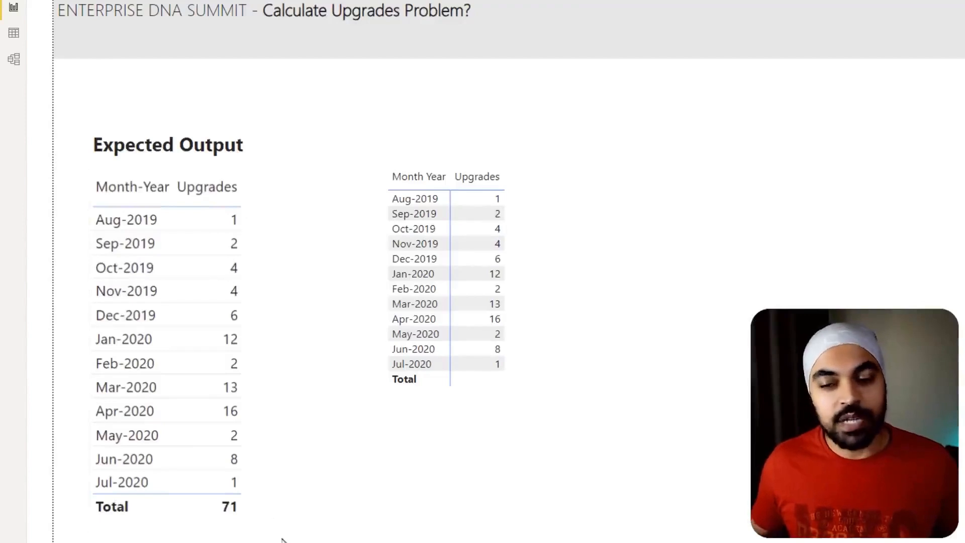
# - Compare the Total row of the Upgrades report table with the Total of the Expected Output table
pyautogui.hotkey('ctrl', '2')
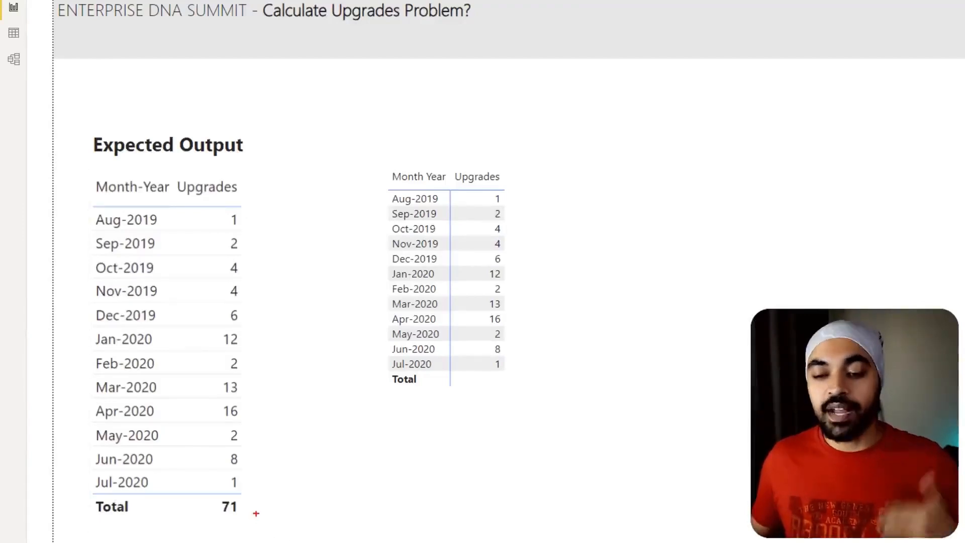
pyautogui.moveTo(257, 503)
pyautogui.mouseDown()
pyautogui.moveTo(229, 480)
pyautogui.moveTo(255, 505)
pyautogui.mouseUp()
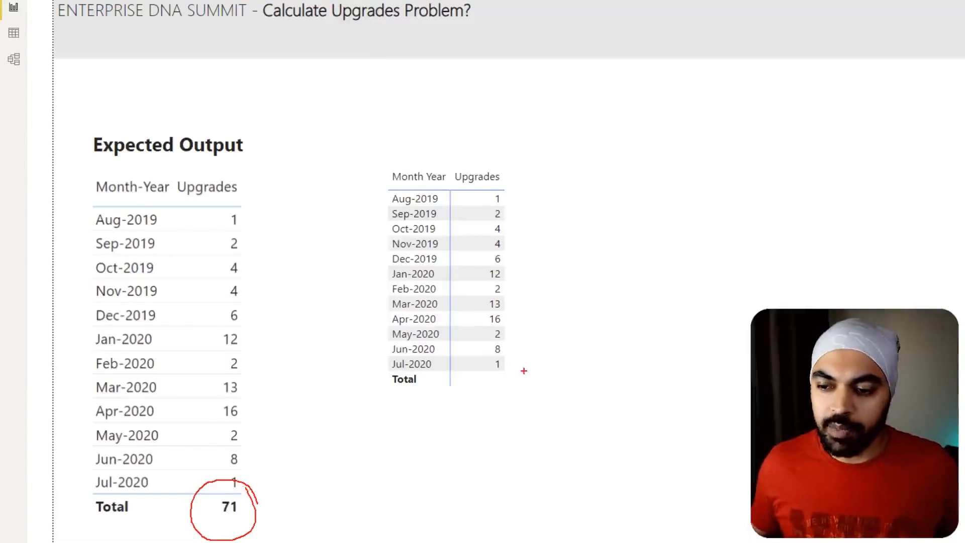
pyautogui.moveTo(464, 371)
pyautogui.mouseDown()
pyautogui.moveTo(521, 408)
pyautogui.moveTo(554, 358)
pyautogui.mouseUp()
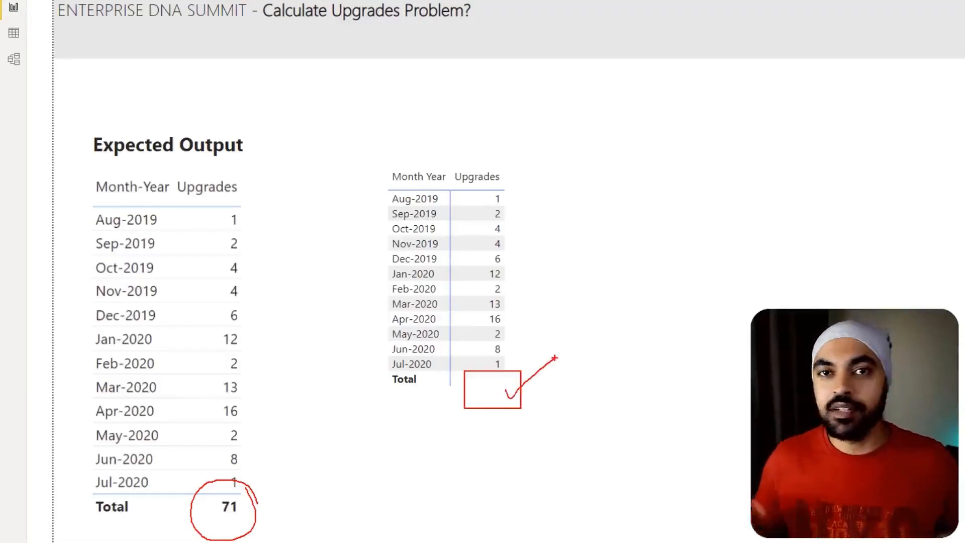
pyautogui.press('Escape')
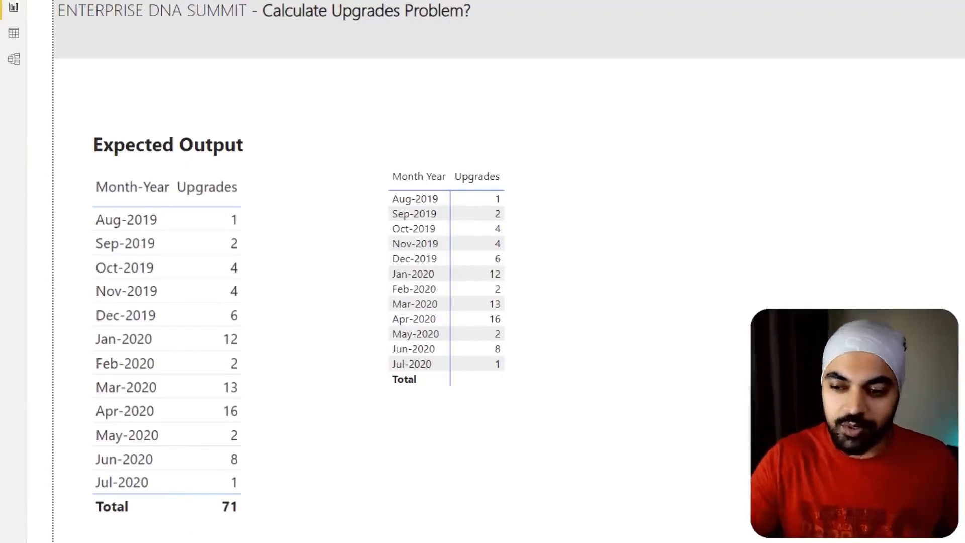
pyautogui.hotkey('ctrl', '2')
pyautogui.moveTo(511, 375); pyautogui.dragTo(523, 379)
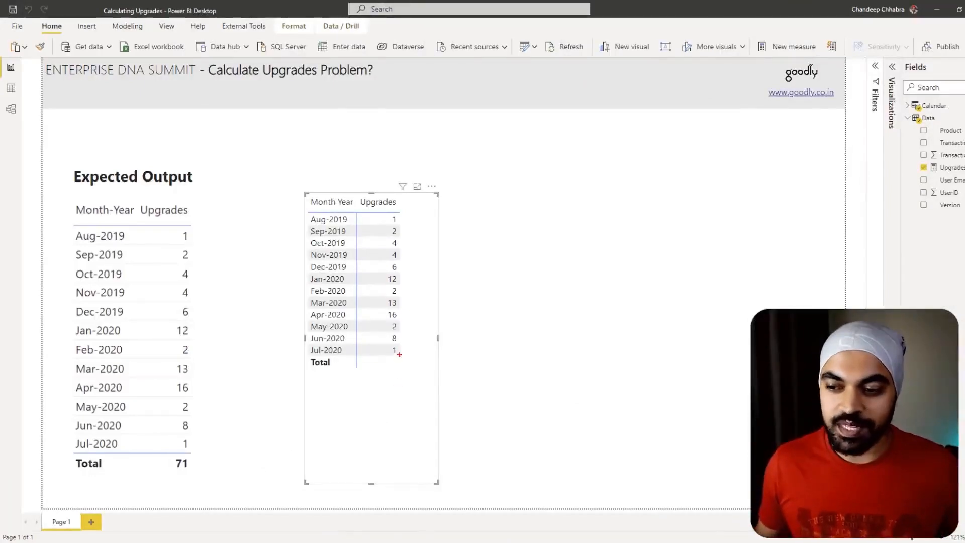
pyautogui.moveTo(399, 354)
pyautogui.mouseDown()
pyautogui.moveTo(378, 361)
pyautogui.moveTo(397, 353)
pyautogui.mouseUp()
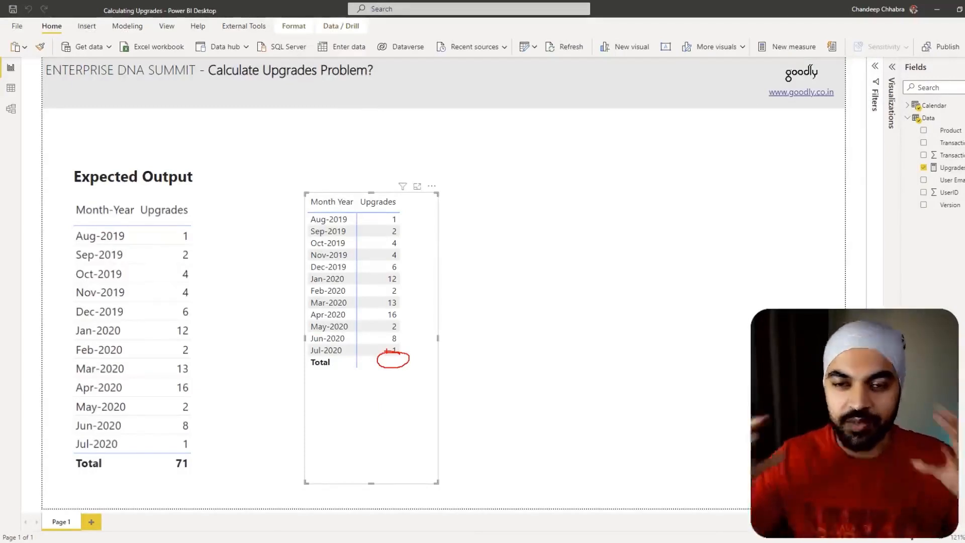
pyautogui.press('Escape')
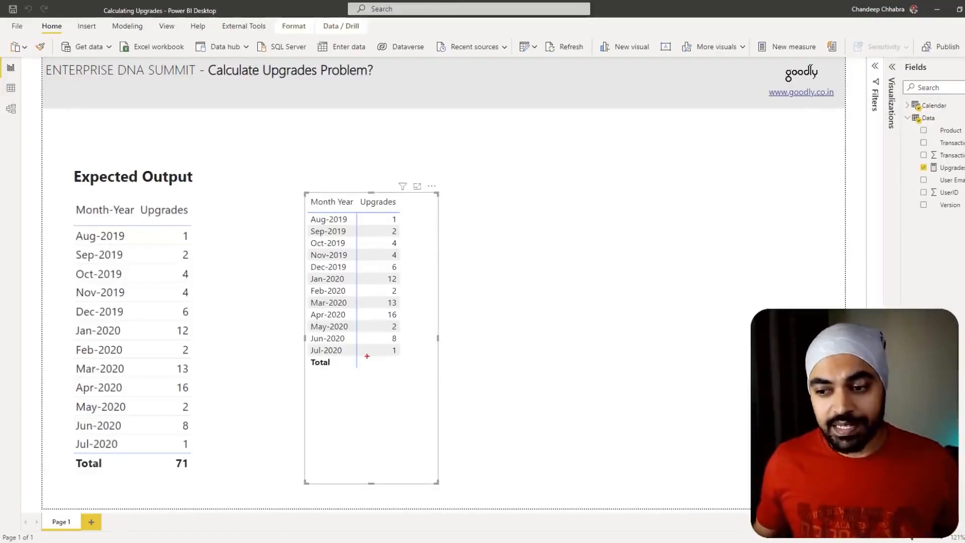
pyautogui.moveTo(363, 355); pyautogui.dragTo(413, 374)
pyautogui.moveTo(326, 383); pyautogui.dragTo(338, 377)
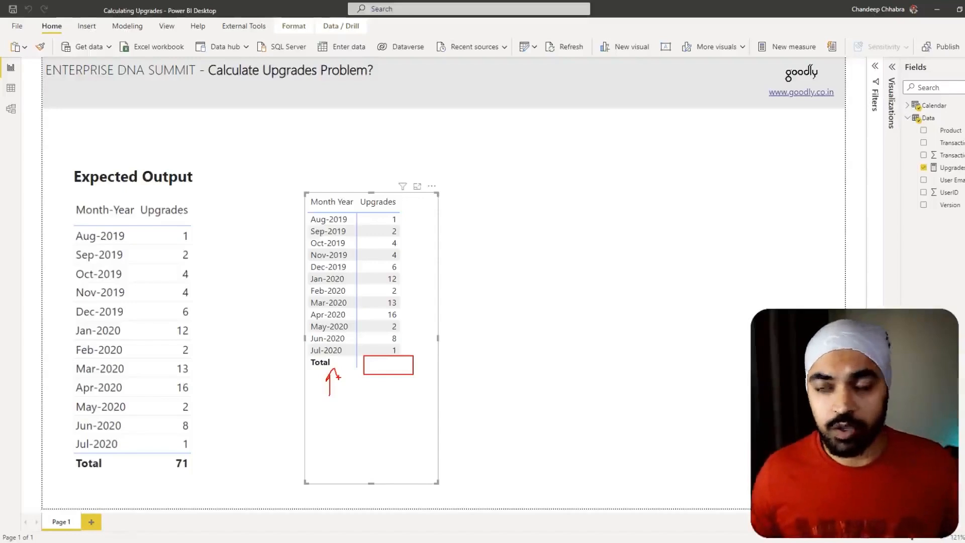
pyautogui.press('Escape')
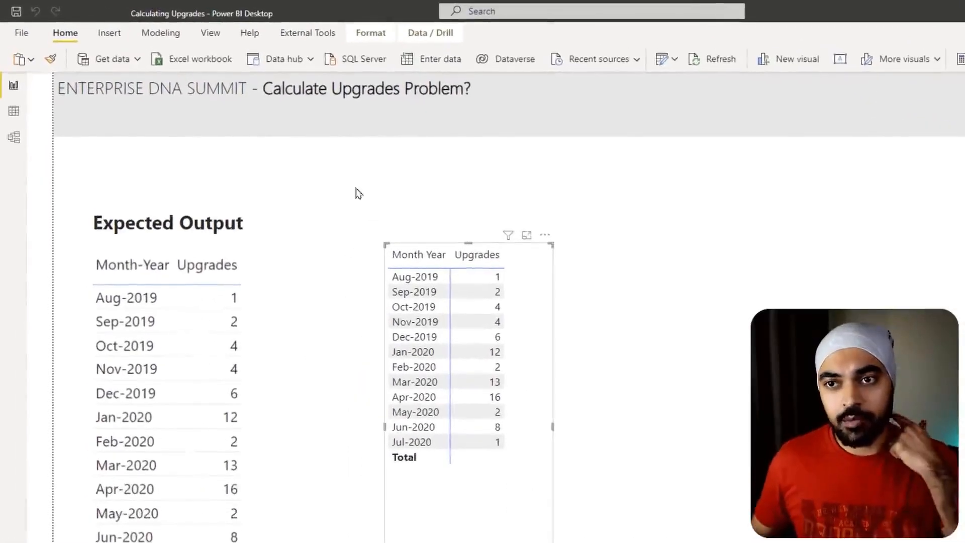
# - Launch DAX Studio on the Calculating Upgrades model, maximized, with the metadata pane collapsed and the output pane beside the query editor
pyautogui.click(308, 32)
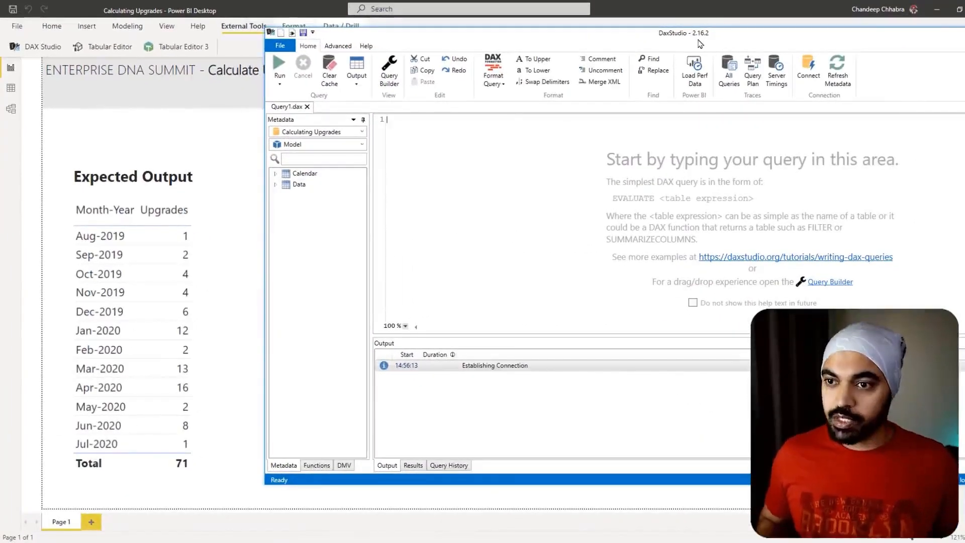
pyautogui.doubleClick(548, 37)
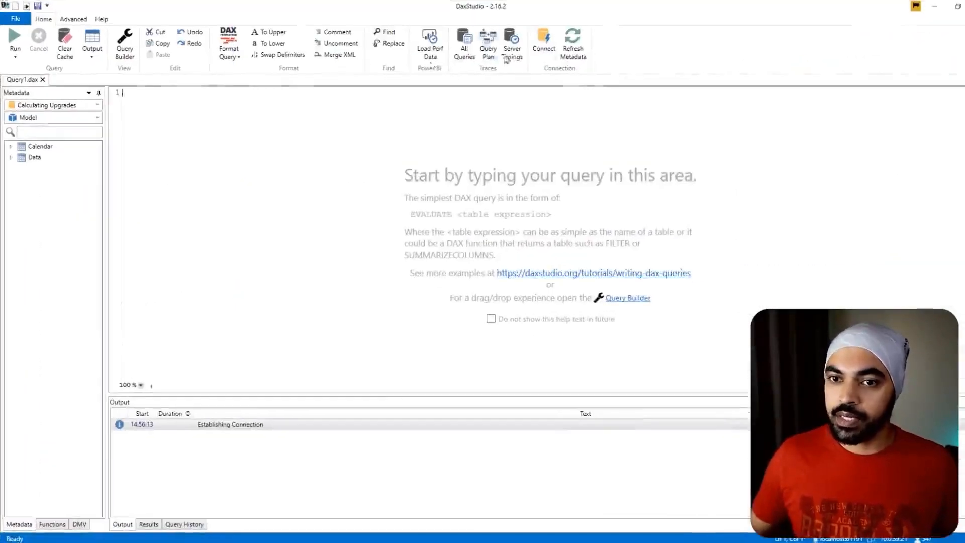
pyautogui.click(99, 93)
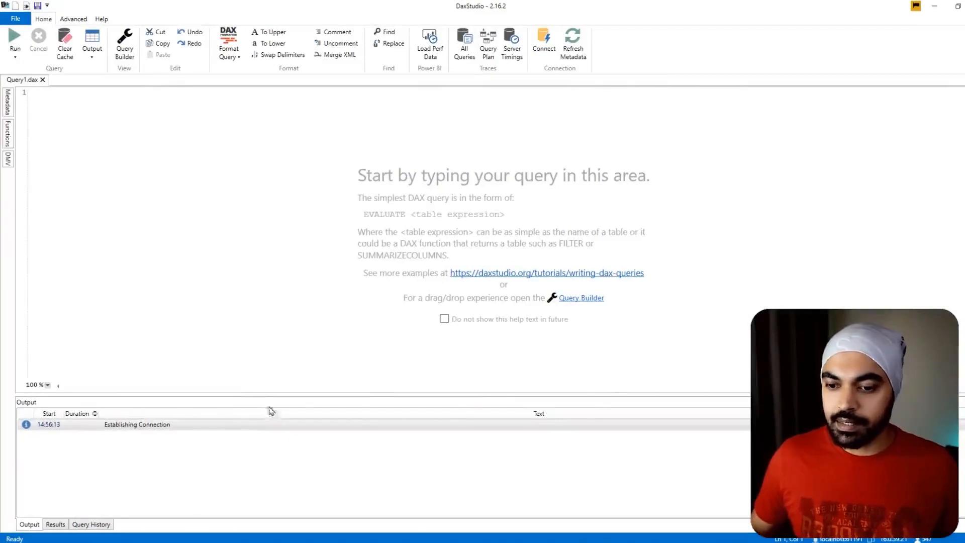
pyautogui.moveTo(271, 411); pyautogui.dragTo(517, 308)
pyautogui.keyDown('ctrl'); pyautogui.scroll(10, 296, 159); pyautogui.keyUp('ctrl')
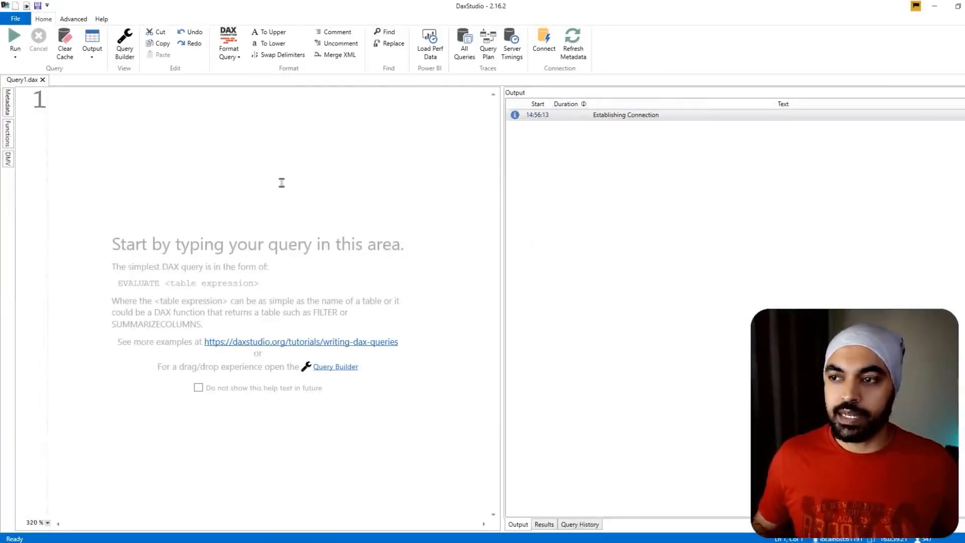
pyautogui.keyDown('ctrl'); pyautogui.scroll(-10, 281, 183); pyautogui.keyUp('ctrl')
# - Write the query EVALUATE Data and run it to return the whole Data table
pyautogui.write('EVALUATE')
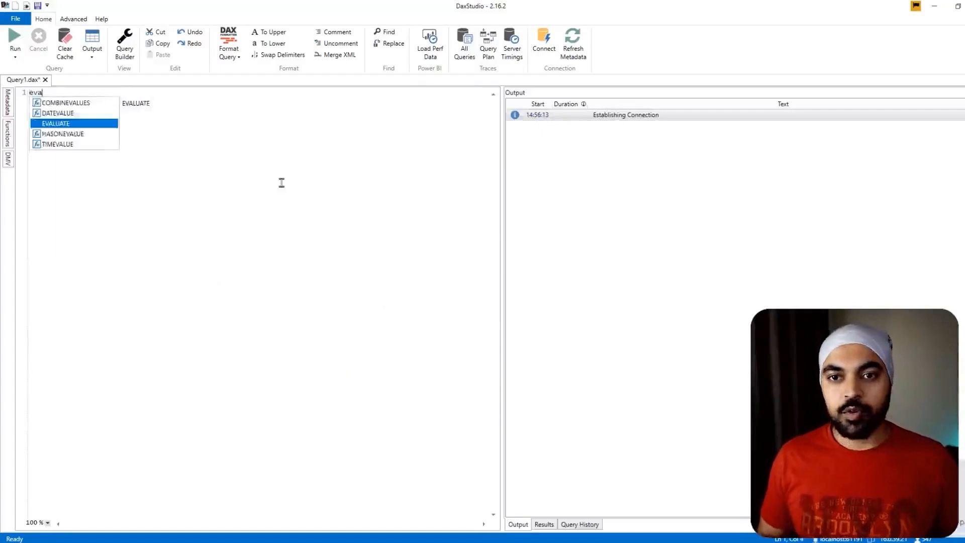
pyautogui.press('Return')
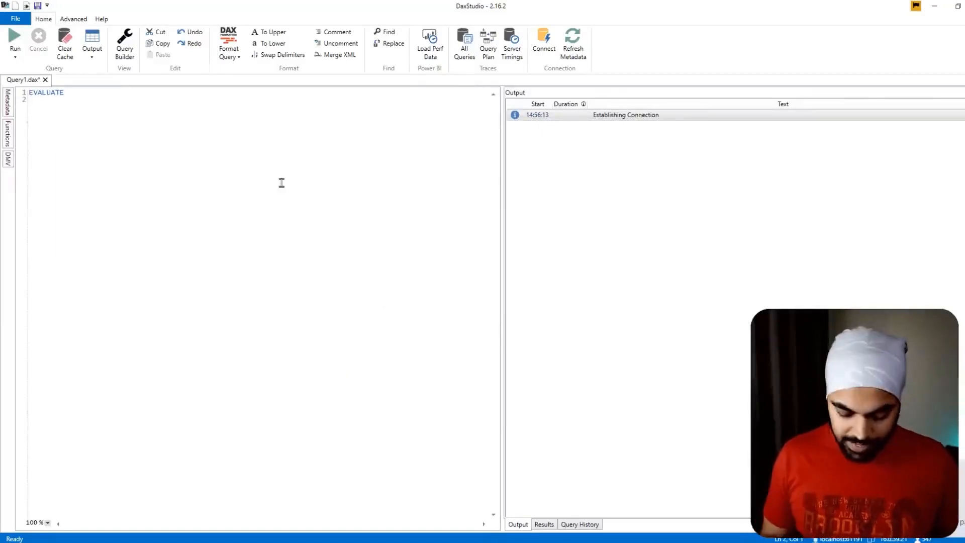
pyautogui.write('Data')
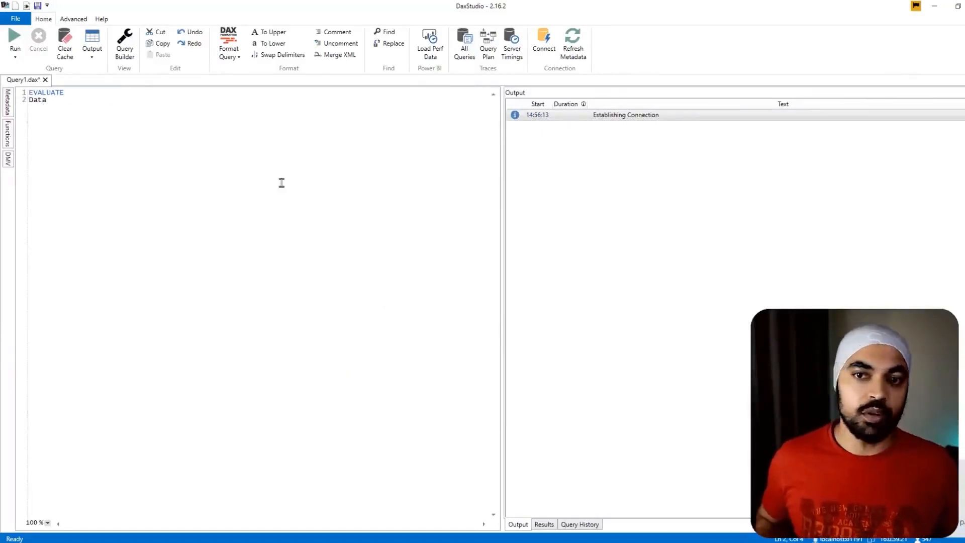
pyautogui.click(15, 40)
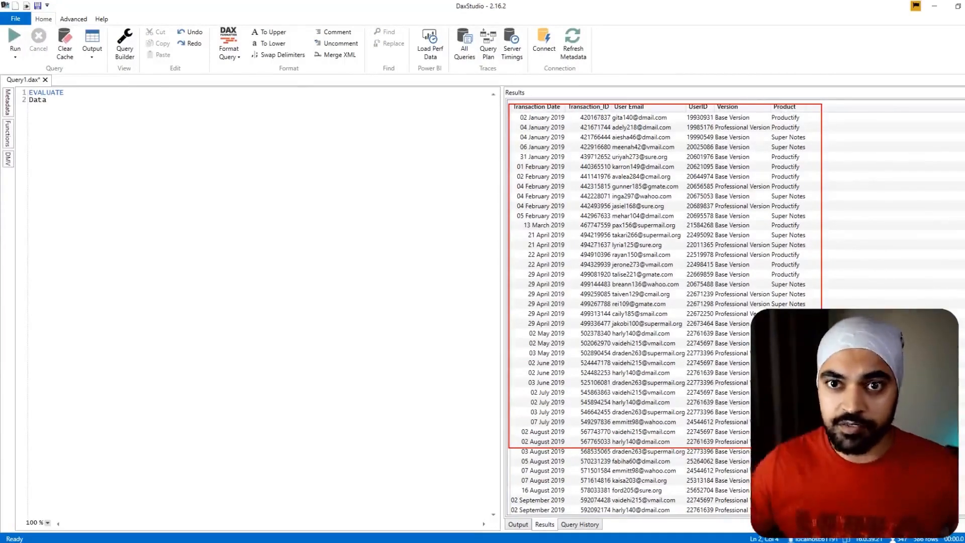
# - Replace Data in the DAX Studio query with the PMBaseTable CALCULATETABLE expression copied from the Upgrades measure in Power BI
pyautogui.click(59, 100)
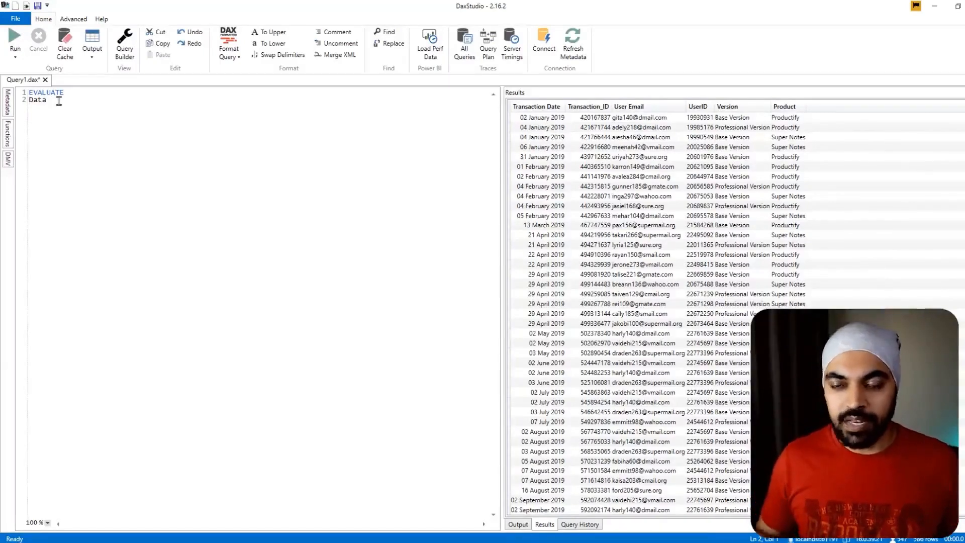
pyautogui.click(933, 6)
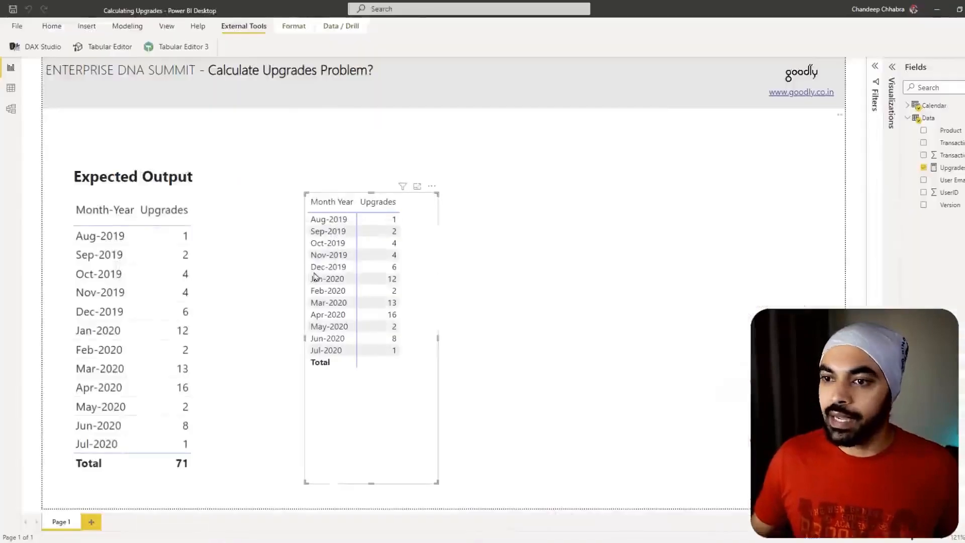
pyautogui.click(955, 169)
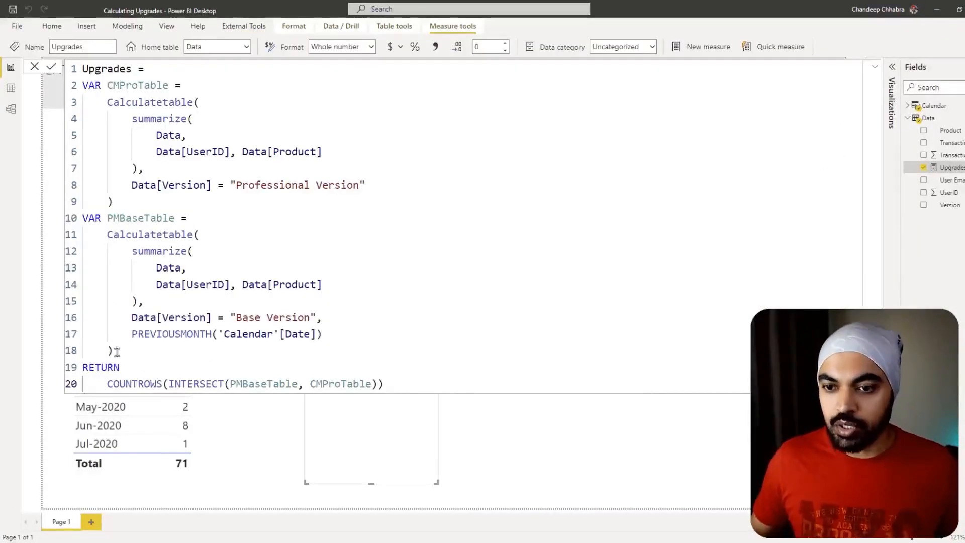
pyautogui.moveTo(113, 350); pyautogui.dragTo(103, 240)
pyautogui.hotkey('ctrl', 'c')
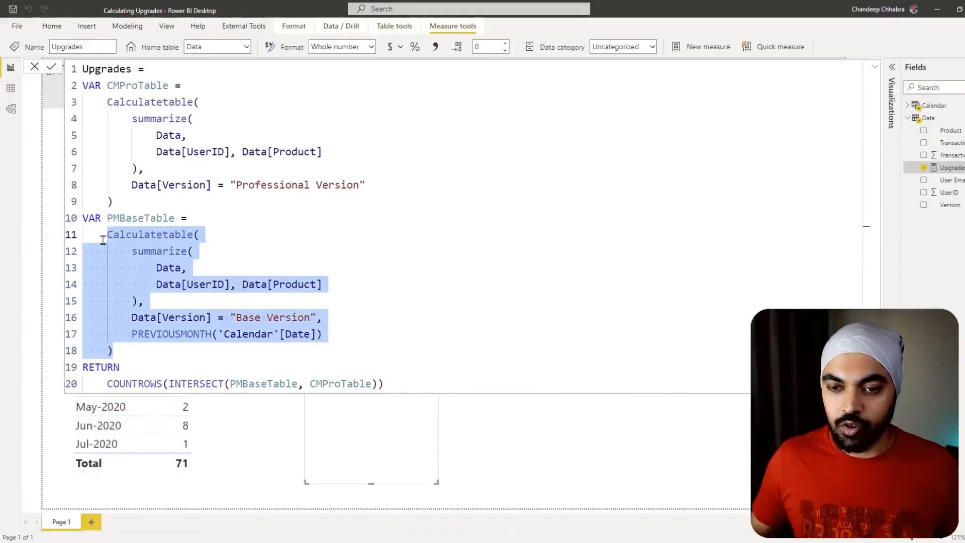
pyautogui.click(938, 11)
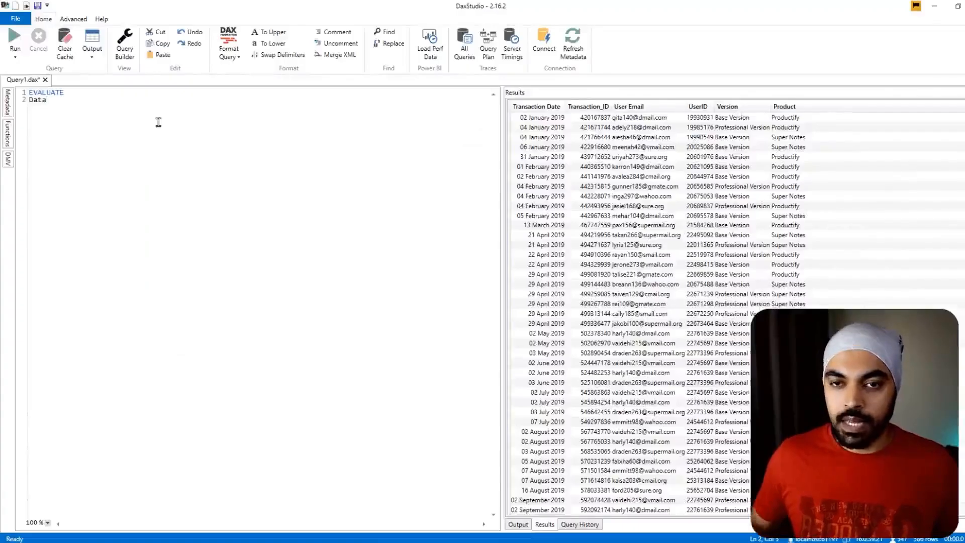
pyautogui.hotkey('shift', 'Home')
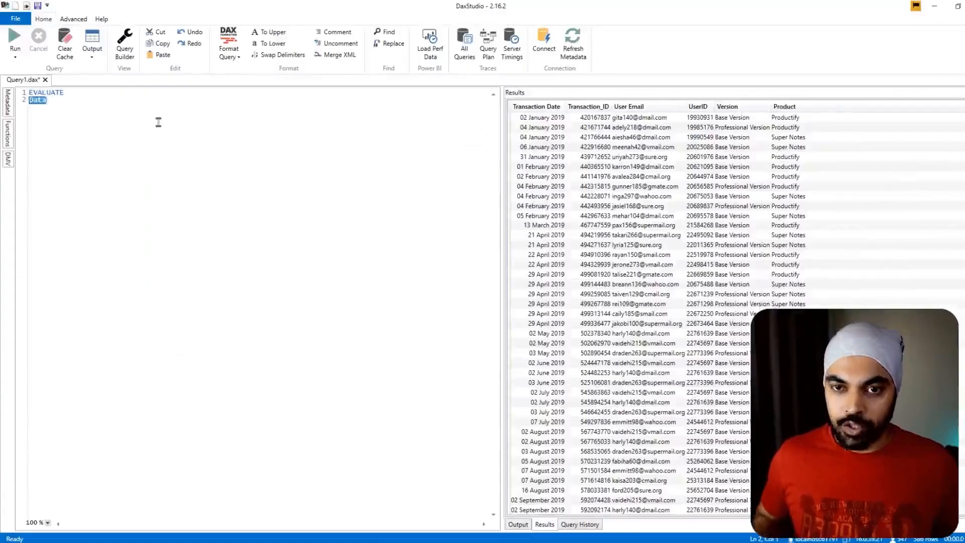
pyautogui.hotkey('ctrl', 'v')
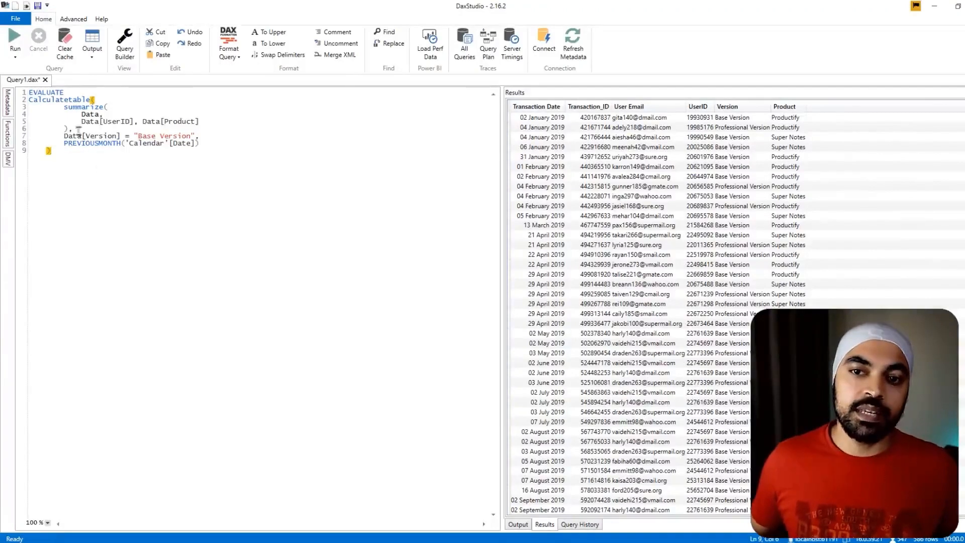
# - Examine the query's UserID and Product grouping, its "Base Version" filter and the PREVIOUSMONTH filter
pyautogui.scroll(8, 128, 151)
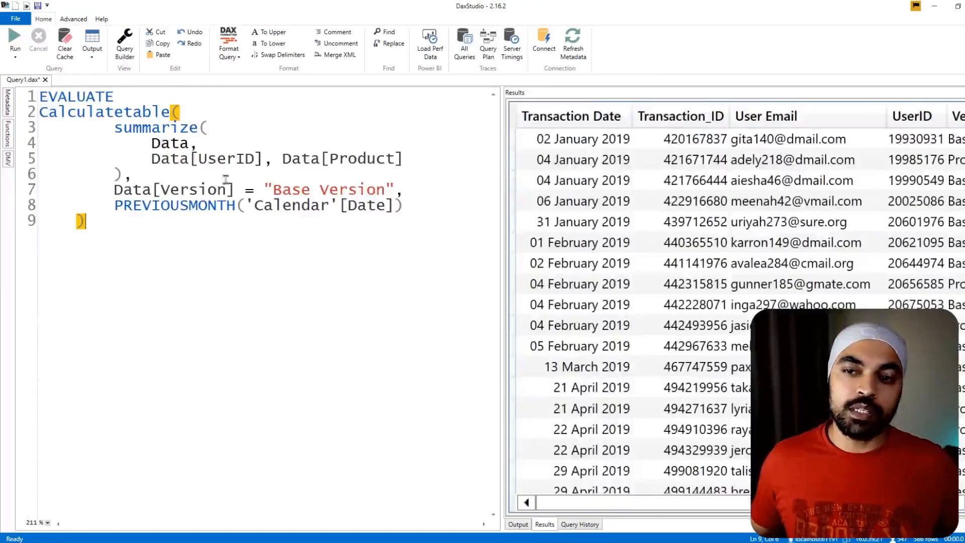
pyautogui.moveTo(311, 166)
pyautogui.mouseDown()
pyautogui.moveTo(382, 166)
pyautogui.moveTo(272, 180)
pyautogui.moveTo(397, 191)
pyautogui.moveTo(387, 175)
pyautogui.mouseUp()
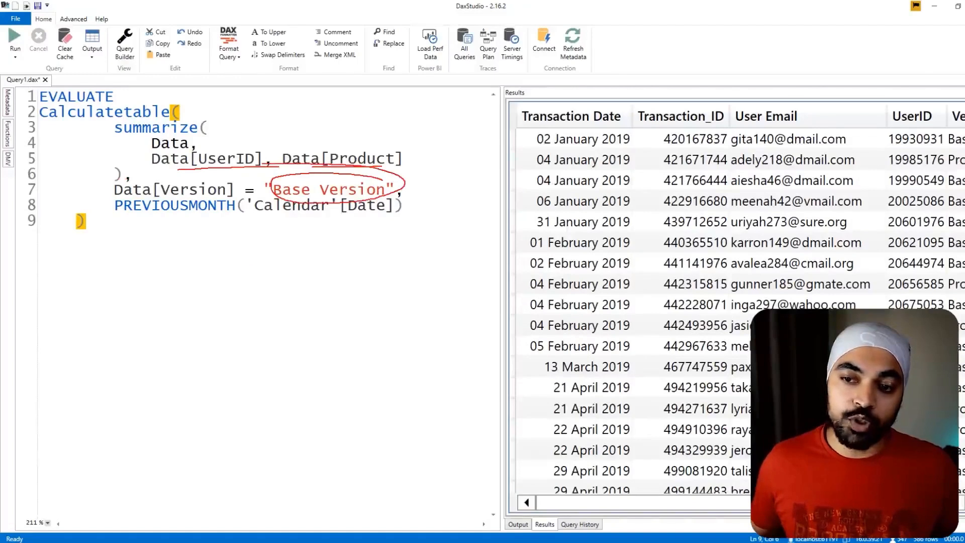
pyautogui.moveTo(211, 264)
pyautogui.mouseDown()
pyautogui.moveTo(212, 226)
pyautogui.moveTo(233, 255)
pyautogui.mouseUp()
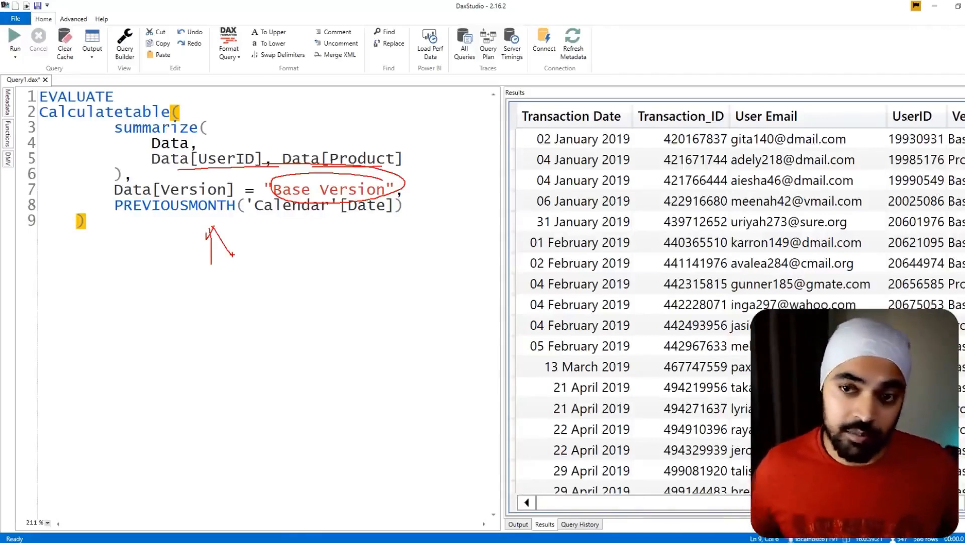
# - Run the CALCULATETABLE query and enlarge the text for reading
pyautogui.press('Escape')
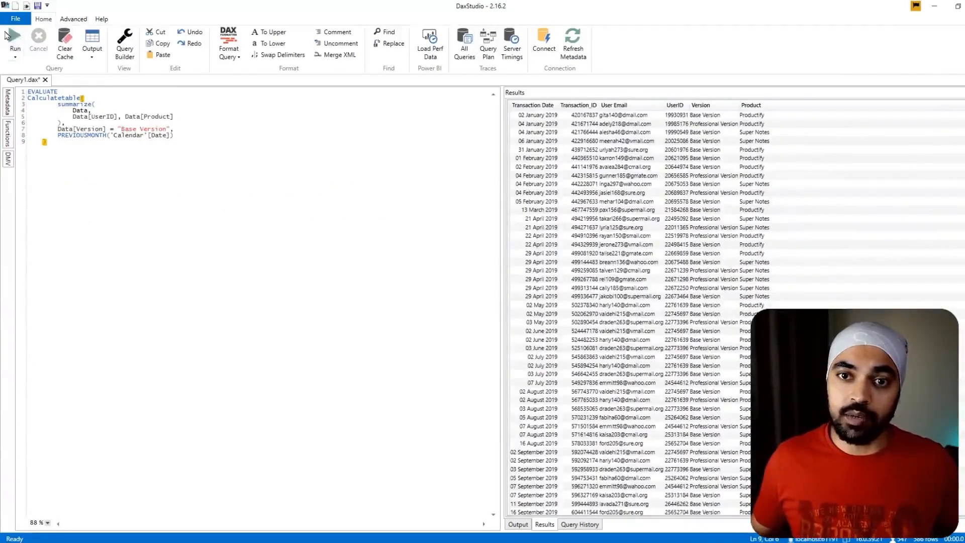
pyautogui.click(7, 37)
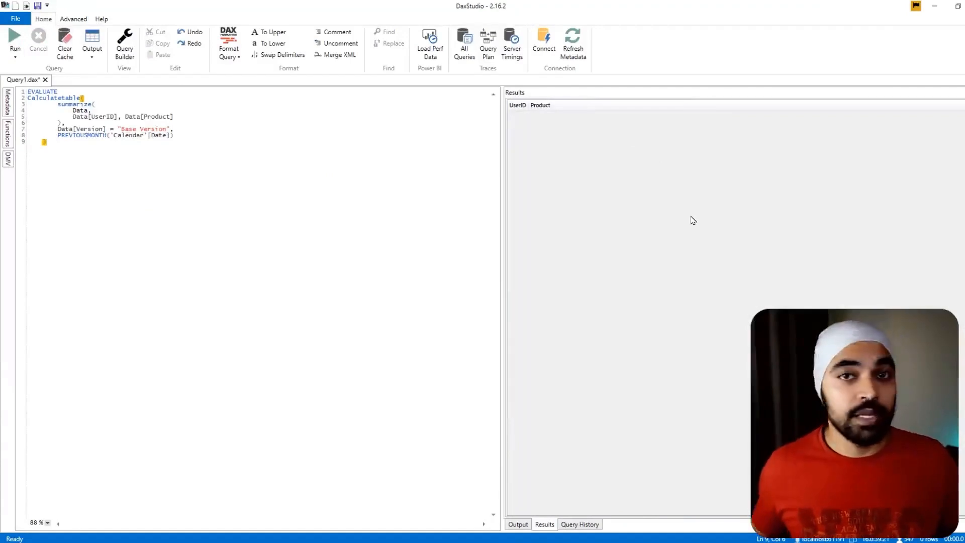
pyautogui.scroll(5, 206, 230)
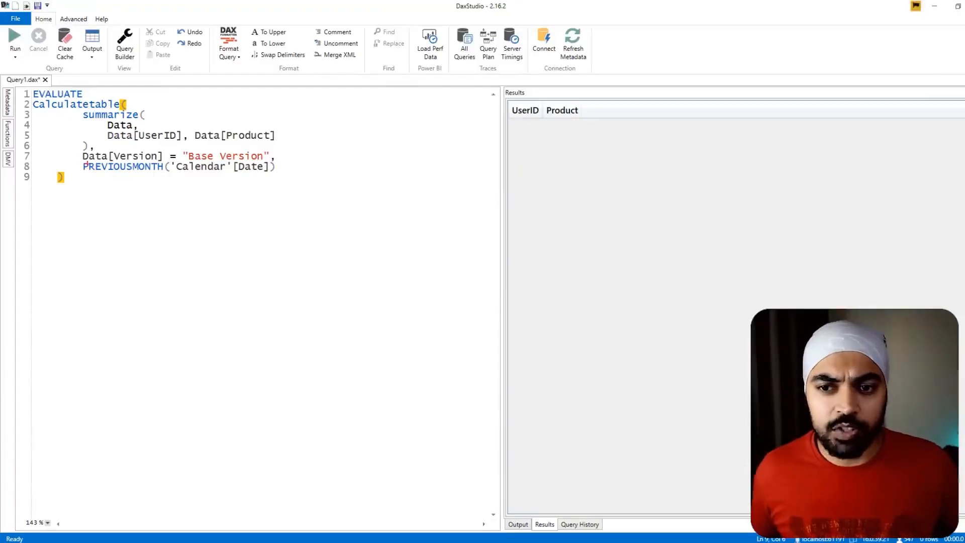
# - Examine how PREVIOUSMONTH over 'Calendar'[Date] affects the summarized UserID and Product table when no month is in filter context
pyautogui.moveTo(272, 172); pyautogui.dragTo(276, 175)
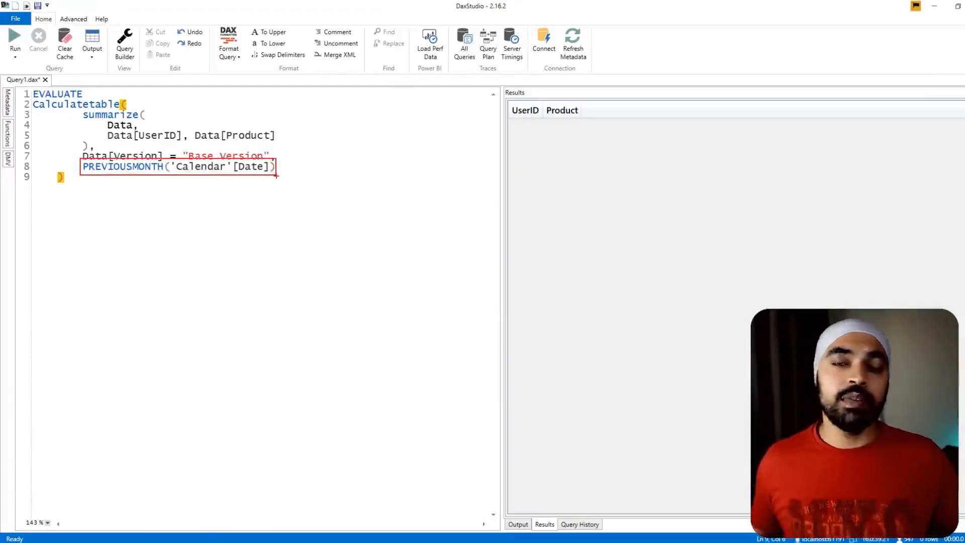
pyautogui.moveTo(238, 210); pyautogui.dragTo(298, 368)
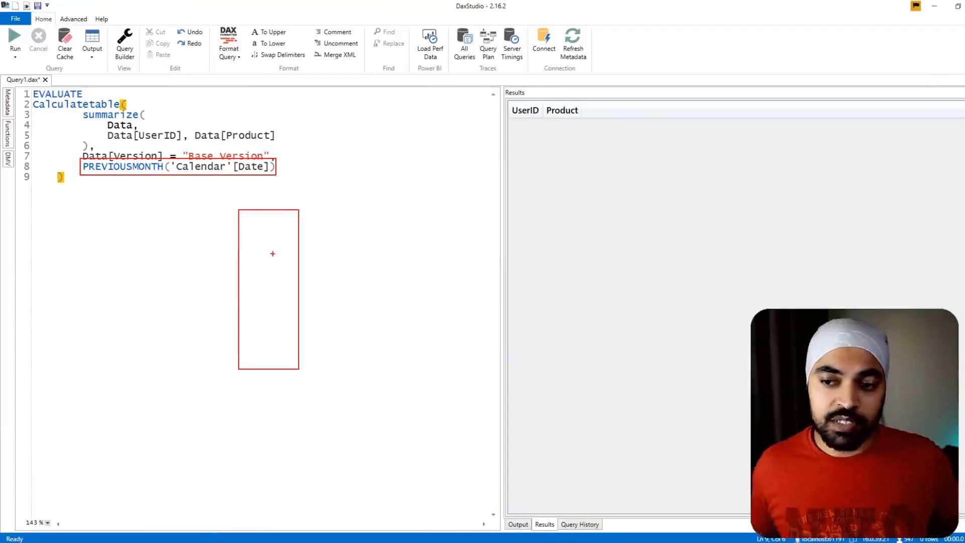
pyautogui.moveTo(255, 247)
pyautogui.mouseDown()
pyautogui.moveTo(255, 273)
pyautogui.moveTo(256, 246)
pyautogui.moveTo(276, 271)
pyautogui.moveTo(297, 271)
pyautogui.moveTo(331, 242)
pyautogui.moveTo(316, 230)
pyautogui.mouseUp()
pyautogui.moveTo(261, 215)
pyautogui.mouseDown()
pyautogui.moveTo(259, 229)
pyautogui.moveTo(250, 228)
pyautogui.mouseUp()
pyautogui.moveTo(243, 217); pyautogui.dragTo(268, 212)
pyautogui.moveTo(274, 219); pyautogui.dragTo(291, 223)
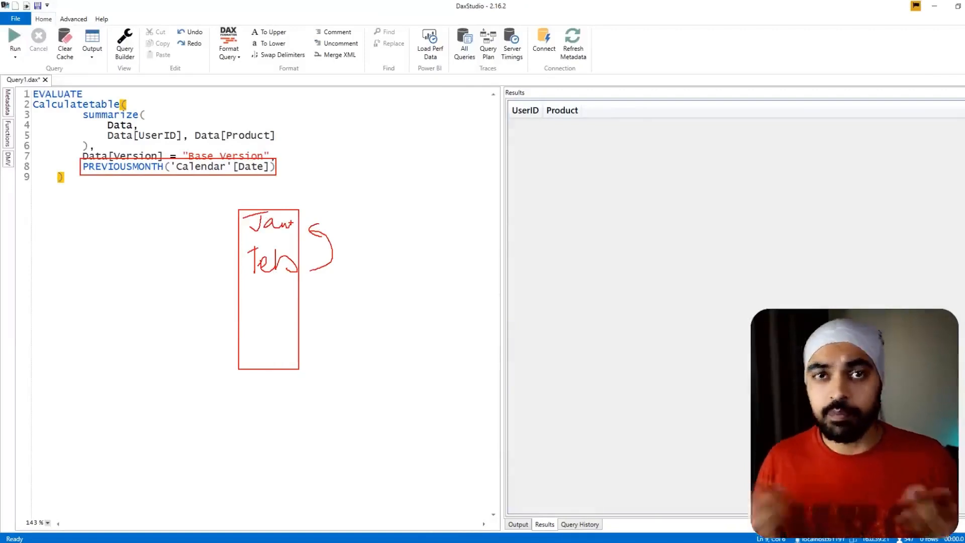
pyautogui.moveTo(132, 99)
pyautogui.mouseDown()
pyautogui.moveTo(146, 97)
pyautogui.moveTo(64, 128)
pyautogui.moveTo(185, 157)
pyautogui.moveTo(216, 108)
pyautogui.moveTo(120, 103)
pyautogui.mouseUp()
pyautogui.moveTo(246, 200)
pyautogui.mouseDown()
pyautogui.moveTo(244, 174)
pyautogui.moveTo(251, 191)
pyautogui.mouseUp()
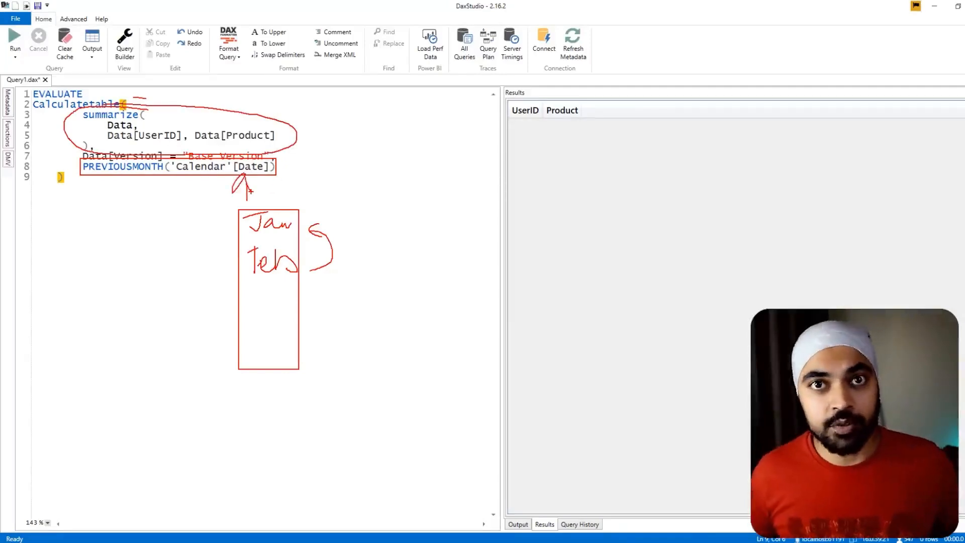
pyautogui.press('Escape')
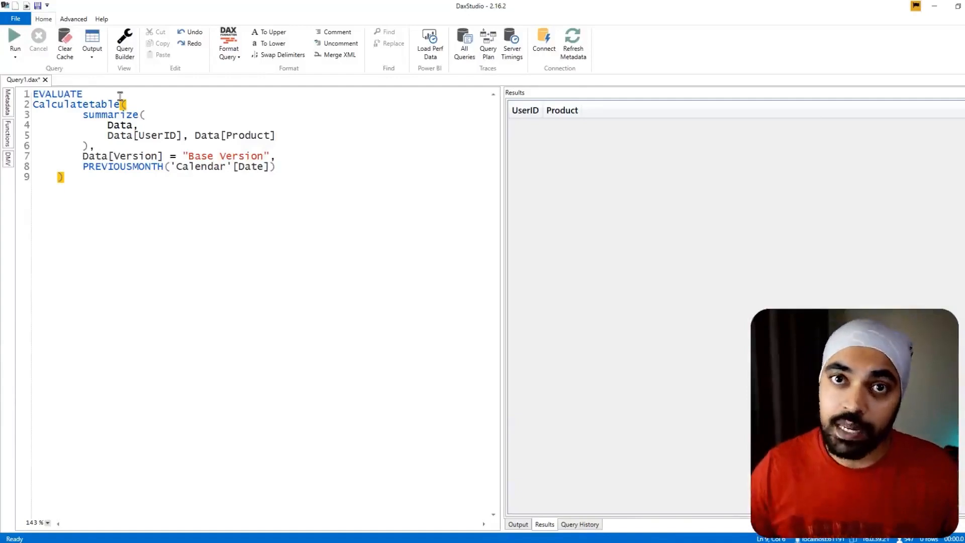
# - Switch to Power BI Desktop and compare the Total cell of the Upgrades table visual with its monthly rows
pyautogui.click(936, 6)
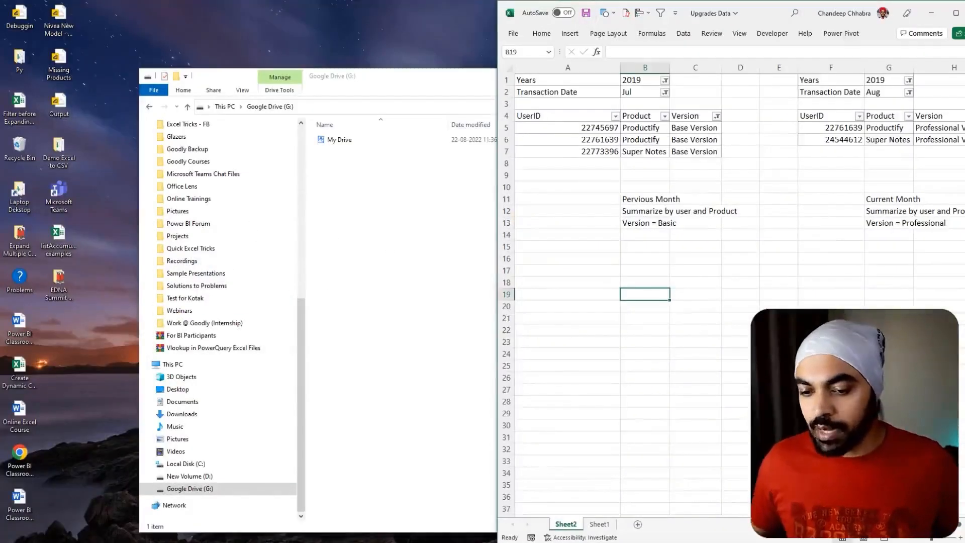
pyautogui.hotkey('alt', 'Tab')
pyautogui.press('Return')
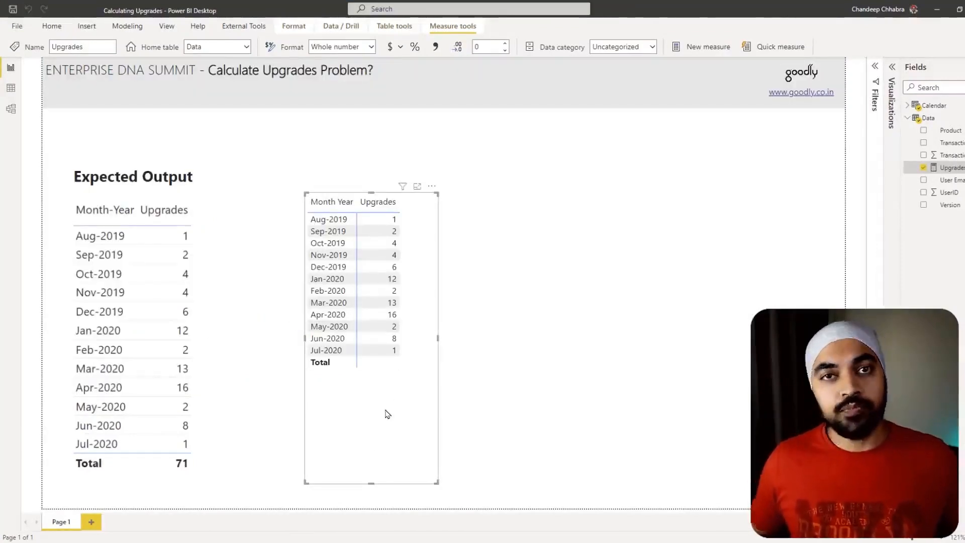
pyautogui.hotkey('ctrl', '2')
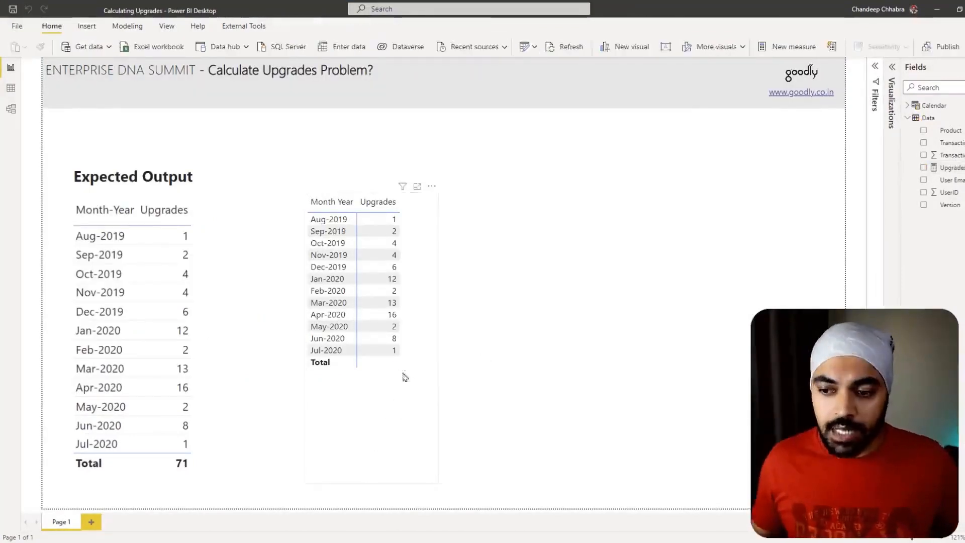
pyautogui.moveTo(371, 358); pyautogui.dragTo(408, 375)
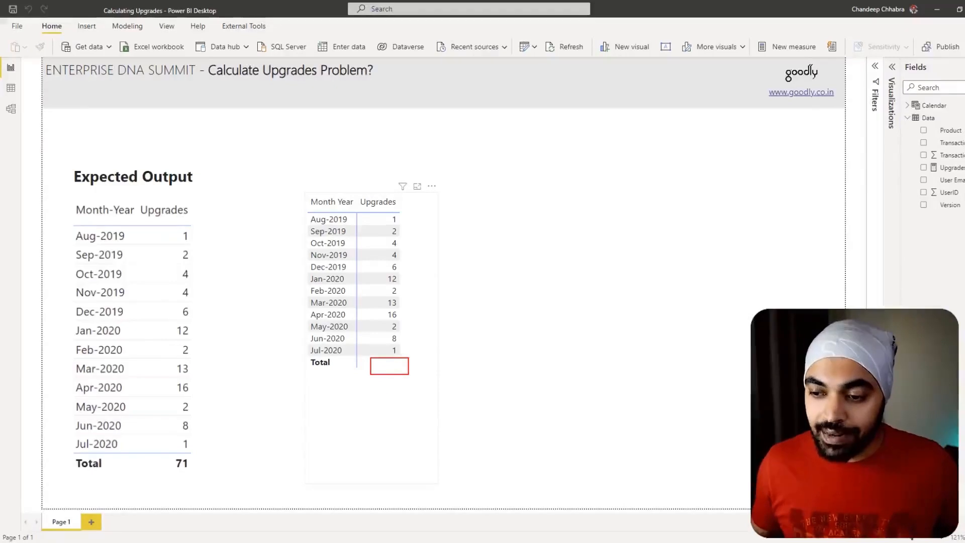
pyautogui.moveTo(386, 386)
pyautogui.mouseDown()
pyautogui.moveTo(381, 414)
pyautogui.moveTo(395, 401)
pyautogui.mouseUp()
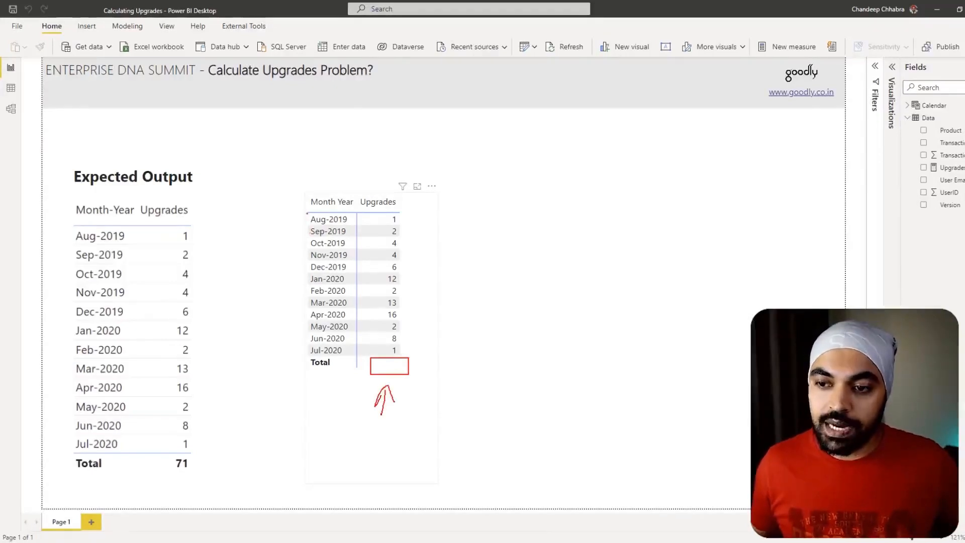
pyautogui.moveTo(307, 213)
pyautogui.mouseDown()
pyautogui.moveTo(377, 287)
pyautogui.moveTo(407, 357)
pyautogui.mouseUp()
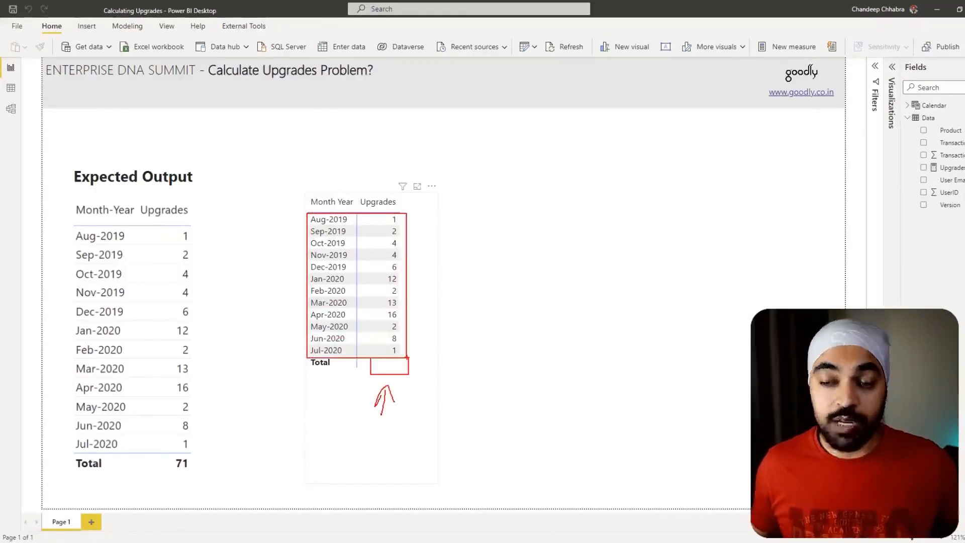
pyautogui.moveTo(277, 219)
pyautogui.mouseDown()
pyautogui.moveTo(303, 220)
pyautogui.moveTo(301, 228)
pyautogui.mouseUp()
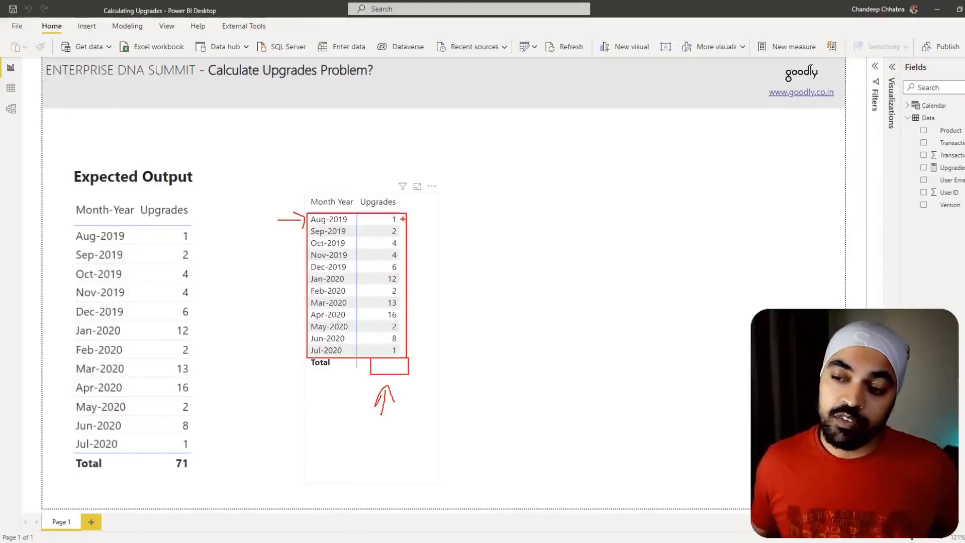
pyautogui.moveTo(402, 219)
pyautogui.mouseDown()
pyautogui.moveTo(421, 227)
pyautogui.moveTo(417, 254)
pyautogui.mouseUp()
pyautogui.moveTo(405, 272); pyautogui.dragTo(417, 270)
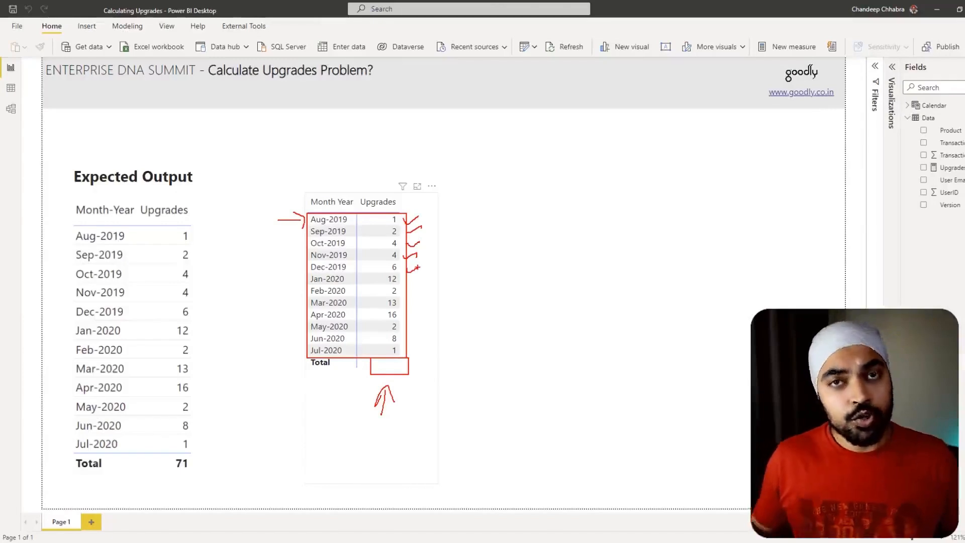
pyautogui.press('Escape')
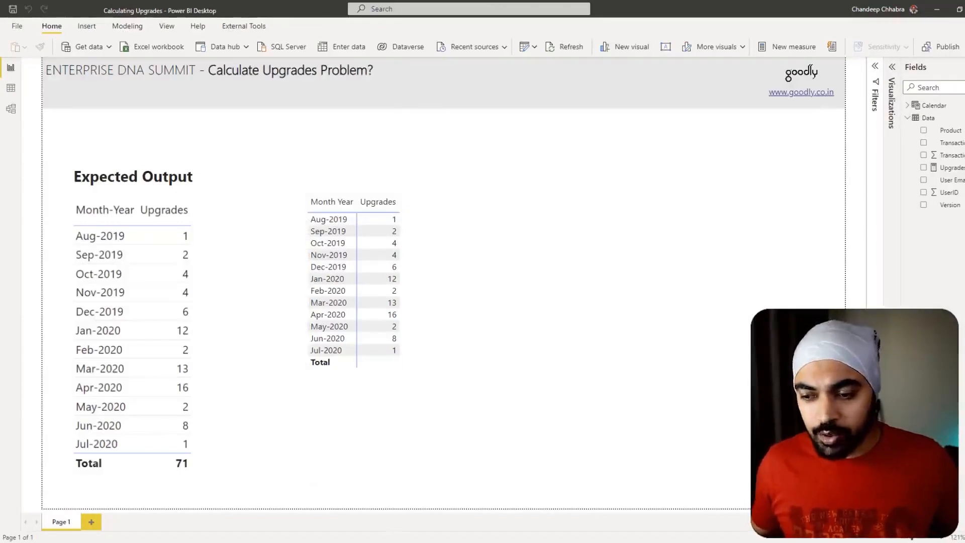
# - Return to DAX Studio, replace the CALCULATETABLE expression with data after EVALUATE, and run the query
pyautogui.hotkey('alt', 'Tab')
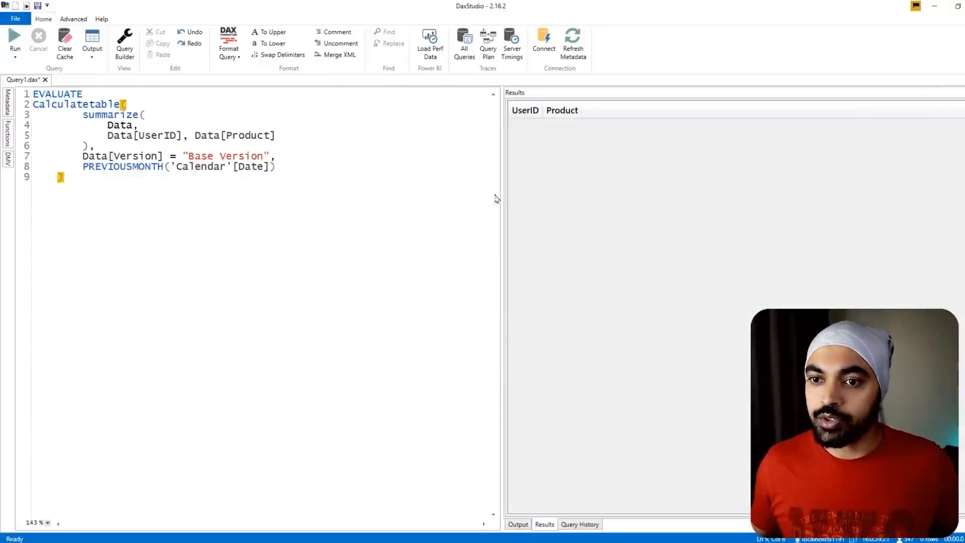
pyautogui.moveTo(34, 105); pyautogui.dragTo(132, 207)
pyautogui.write('data')
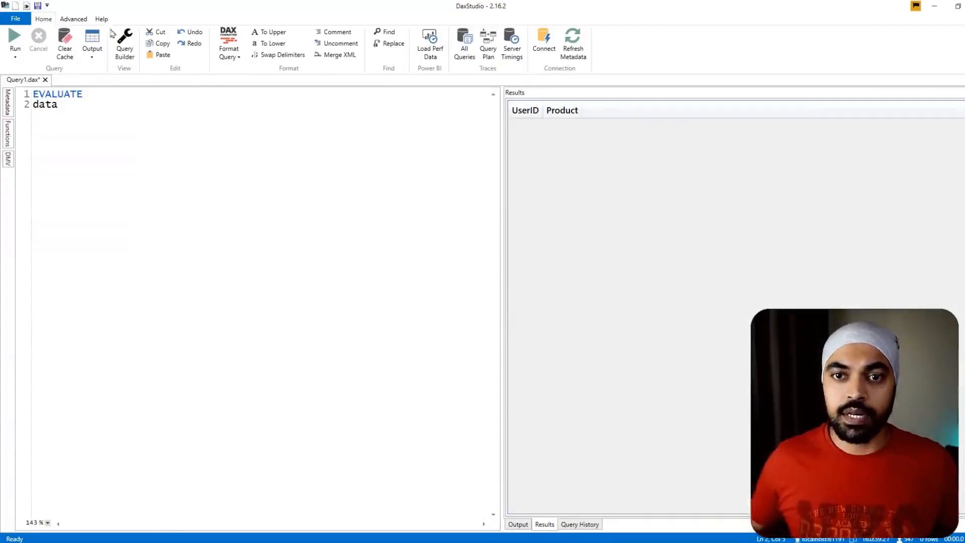
pyautogui.click(15, 38)
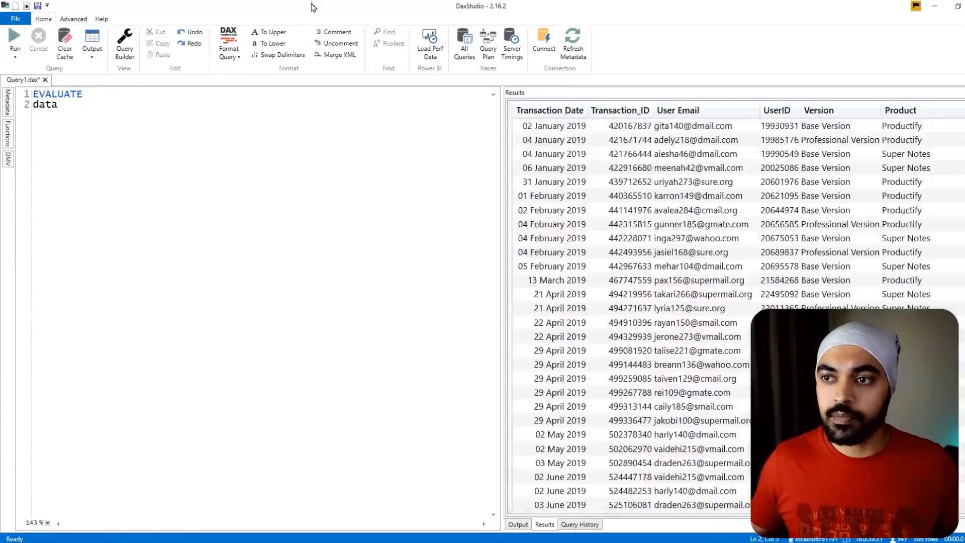
# - Place a smaller DAX Studio window beside the Power BI Upgrades visual and compare its Total cell with the full Data table
pyautogui.doubleClick(316, 7)
pyautogui.moveTo(327, 253); pyautogui.dragTo(489, 107)
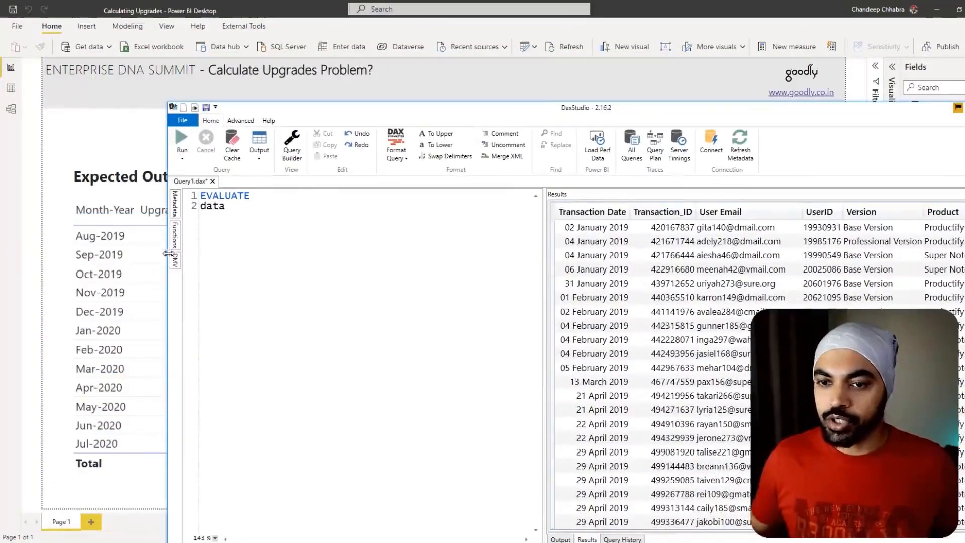
pyautogui.moveTo(168, 253); pyautogui.dragTo(523, 251)
pyautogui.moveTo(623, 119); pyautogui.dragTo(536, 61)
pyautogui.moveTo(368, 351)
pyautogui.mouseDown()
pyautogui.moveTo(407, 379)
pyautogui.moveTo(462, 352)
pyautogui.mouseUp()
pyautogui.moveTo(443, 345); pyautogui.dragTo(468, 367)
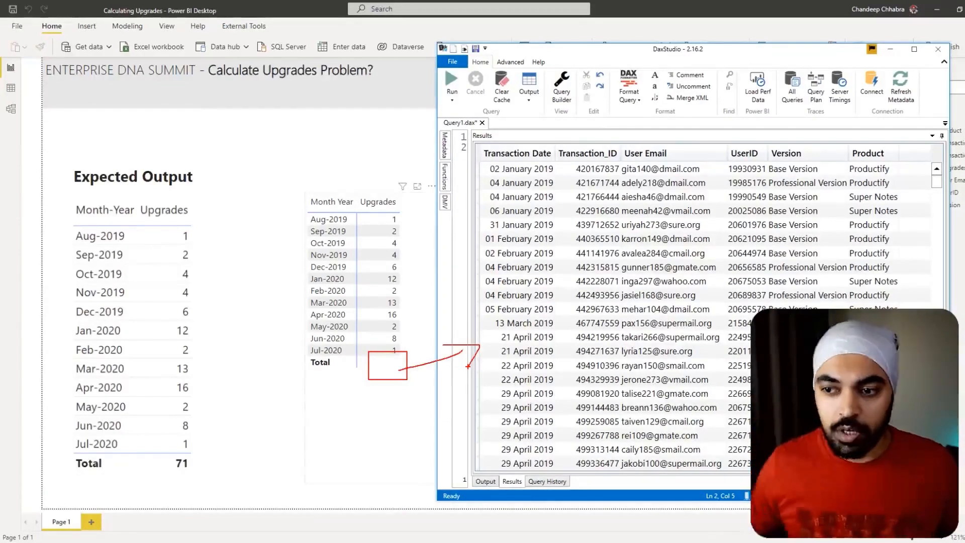
pyautogui.press('Escape')
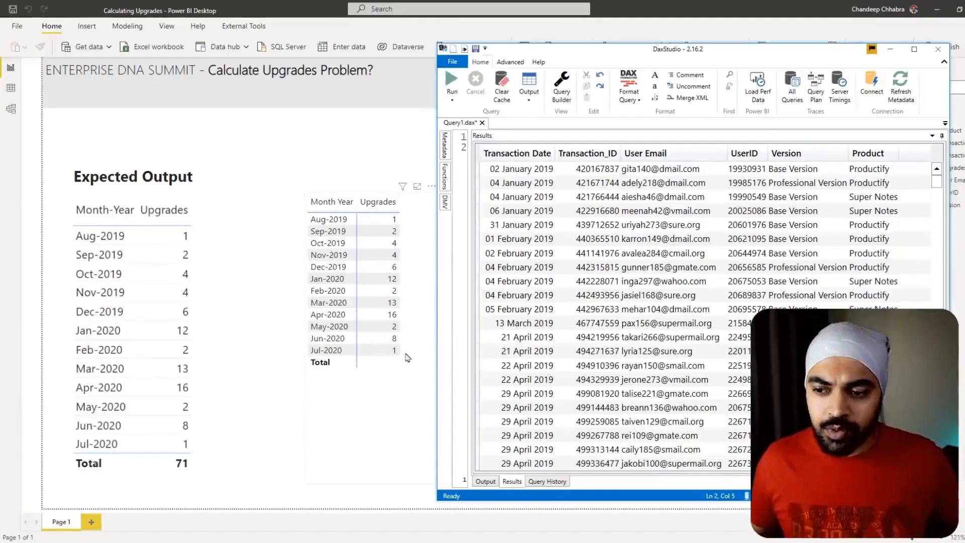
pyautogui.hotkey('ctrl', '2')
pyautogui.moveTo(405, 358)
pyautogui.mouseDown()
pyautogui.moveTo(375, 366)
pyautogui.moveTo(420, 371)
pyautogui.moveTo(417, 362)
pyautogui.mouseUp()
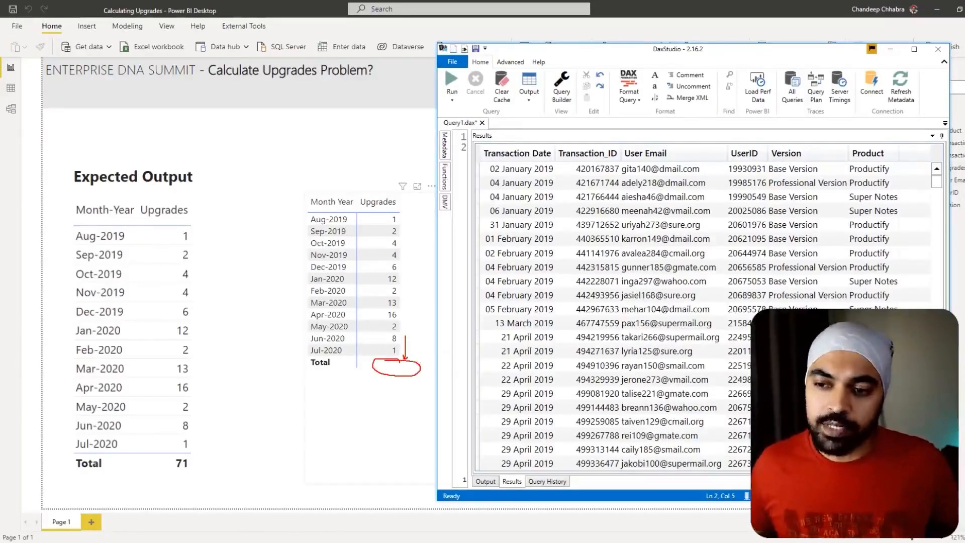
pyautogui.moveTo(489, 195); pyautogui.dragTo(578, 265)
pyautogui.moveTo(575, 221); pyautogui.dragTo(501, 305)
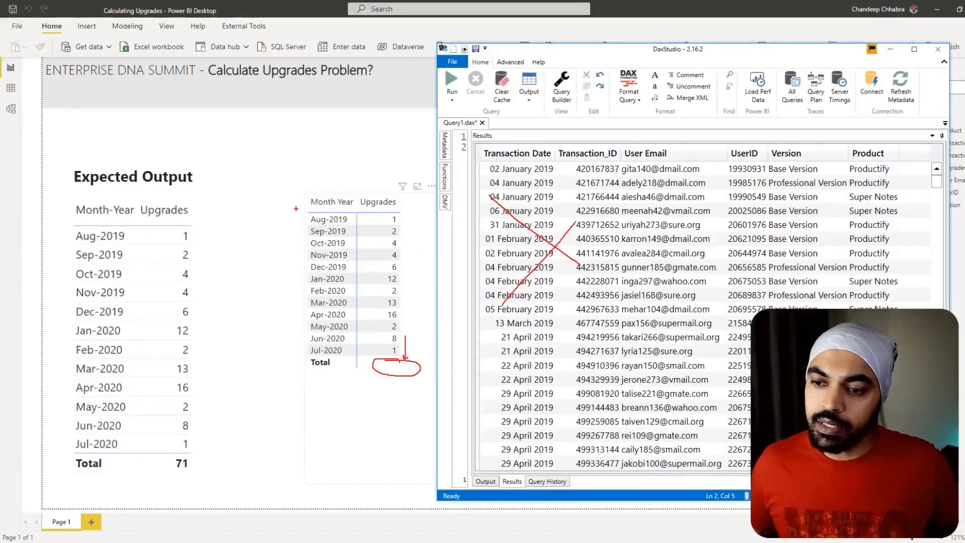
# - Examine the monthly Upgrades rows from Aug-2019 to Jul-2020 as the values the Total should add up
pyautogui.moveTo(302, 211)
pyautogui.mouseDown()
pyautogui.moveTo(341, 242)
pyautogui.moveTo(402, 337)
pyautogui.moveTo(402, 358)
pyautogui.mouseUp()
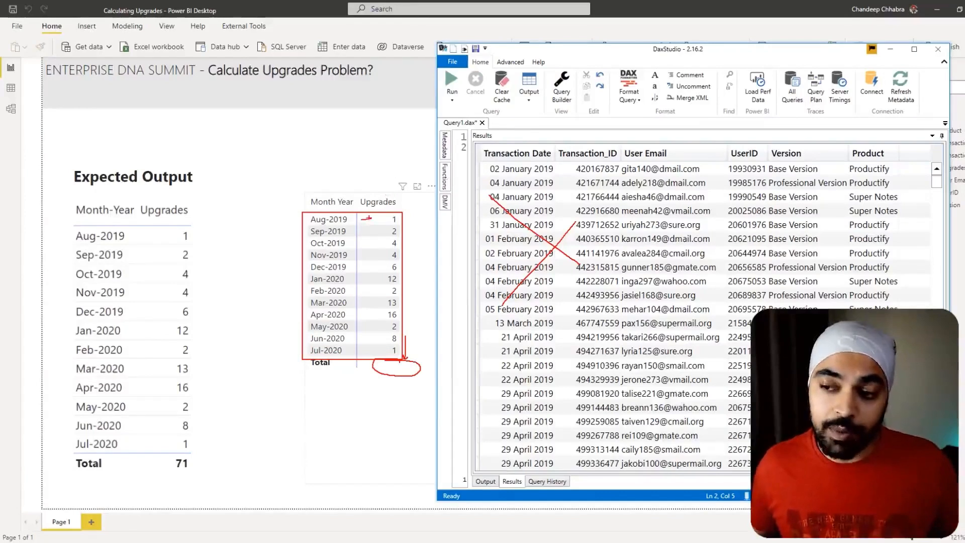
pyautogui.moveTo(358, 232)
pyautogui.mouseDown()
pyautogui.moveTo(380, 231)
pyautogui.moveTo(366, 244)
pyautogui.mouseUp()
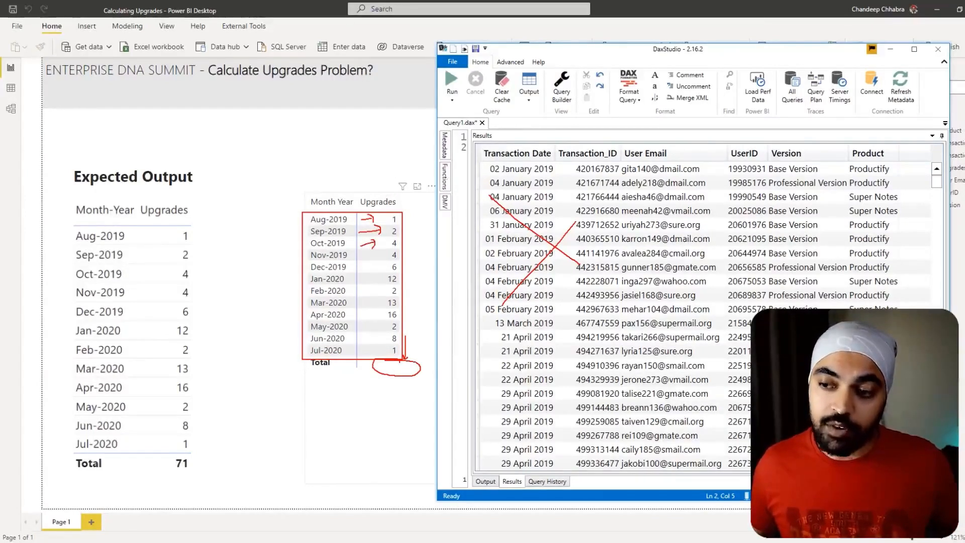
pyautogui.moveTo(382, 207)
pyautogui.mouseDown()
pyautogui.moveTo(400, 358)
pyautogui.moveTo(381, 375)
pyautogui.mouseUp()
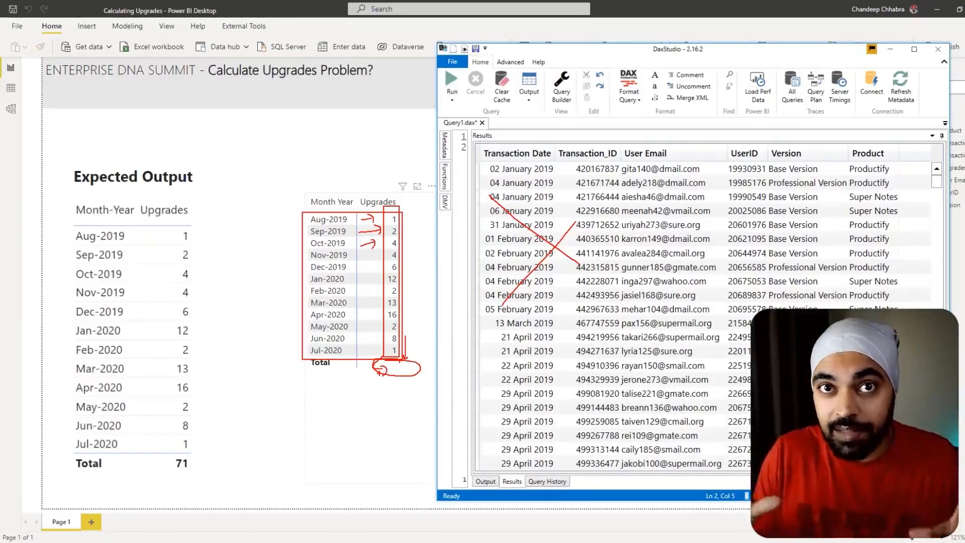
pyautogui.press('Escape')
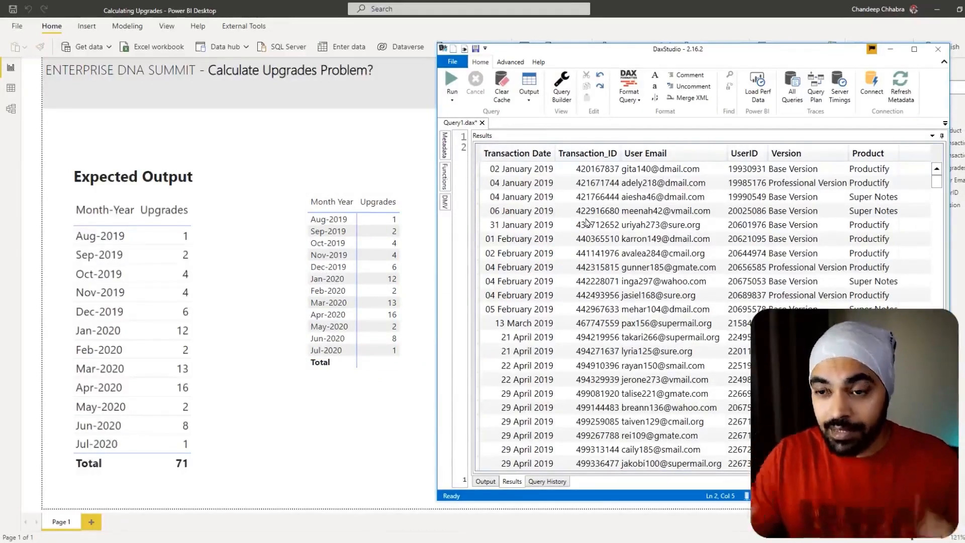
pyautogui.moveTo(303, 213)
pyautogui.mouseDown()
pyautogui.moveTo(342, 249)
pyautogui.moveTo(403, 357)
pyautogui.mouseUp()
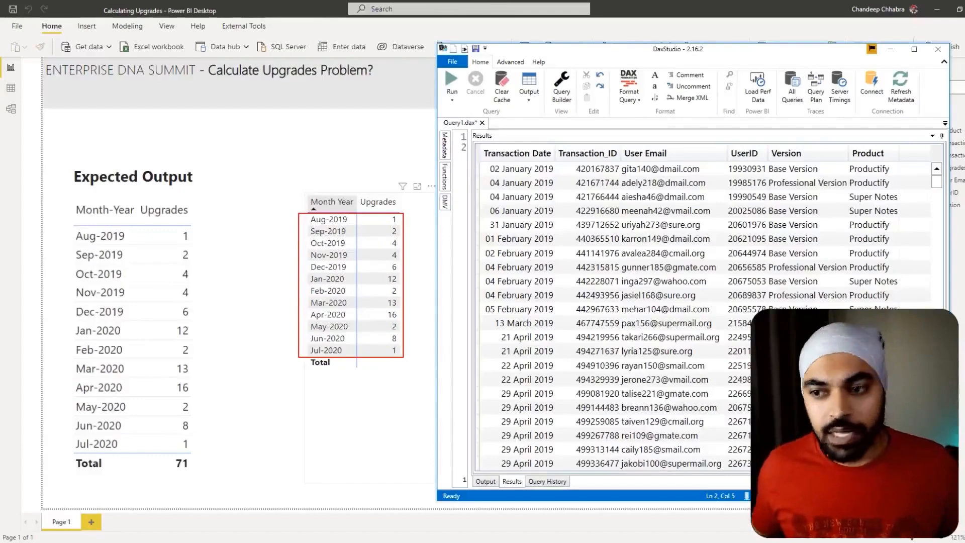
pyautogui.moveTo(404, 264); pyautogui.dragTo(412, 263)
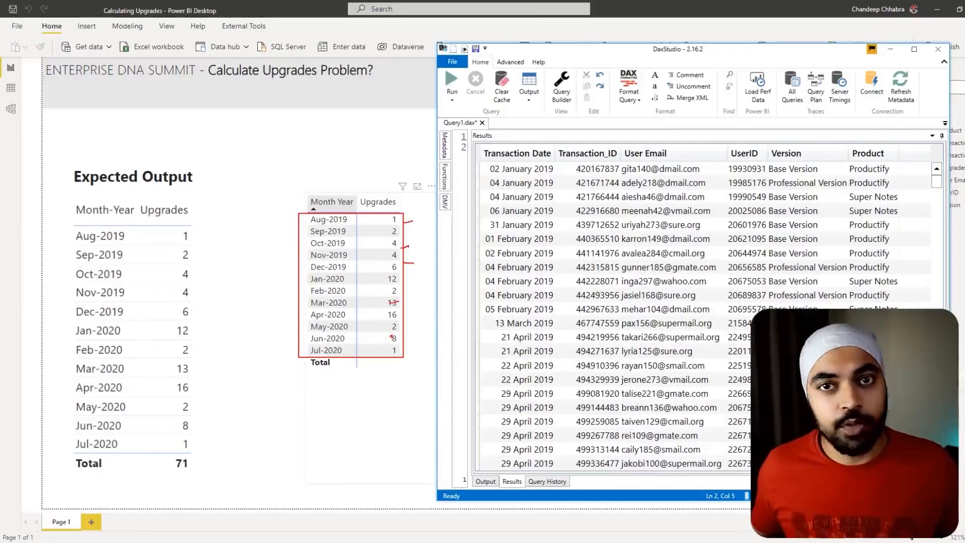
pyautogui.press('Escape')
# - Maximize the DAX Studio window and review the current query that evaluates the whole Data table
pyautogui.doubleClick(553, 54)
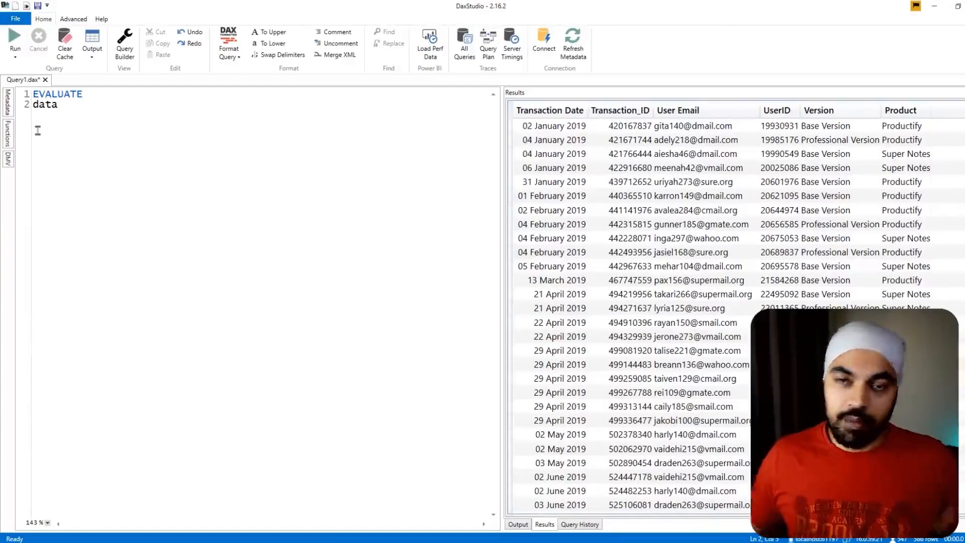
pyautogui.hotkey('ctrl', '2')
pyautogui.moveTo(24, 90)
pyautogui.mouseDown()
pyautogui.moveTo(96, 179)
pyautogui.moveTo(127, 148)
pyautogui.mouseUp()
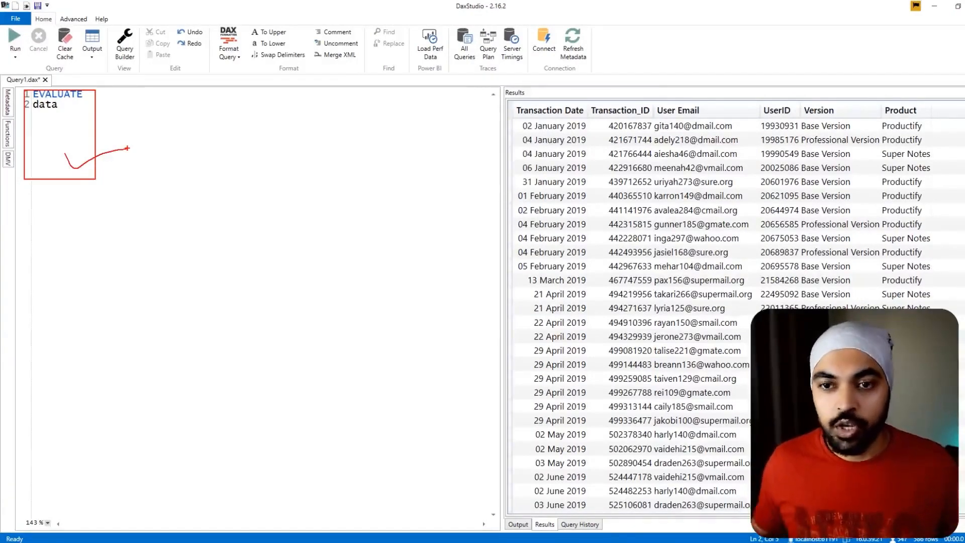
pyautogui.moveTo(138, 109)
pyautogui.mouseDown()
pyautogui.moveTo(105, 133)
pyautogui.moveTo(132, 141)
pyautogui.mouseUp()
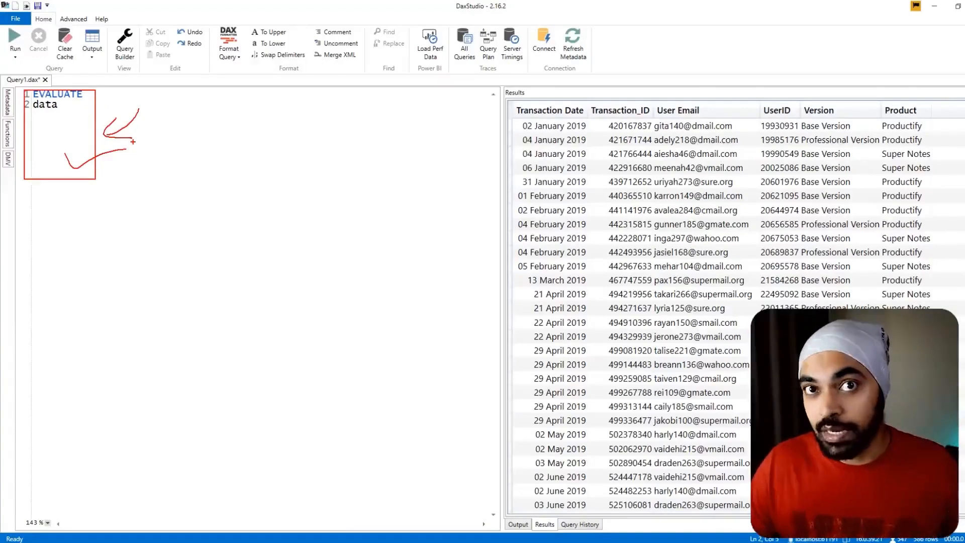
pyautogui.press('Escape')
# - Replace the data expression after EVALUATE with the start of a SUMMARIZE function over the Data table
pyautogui.doubleClick(45, 105)
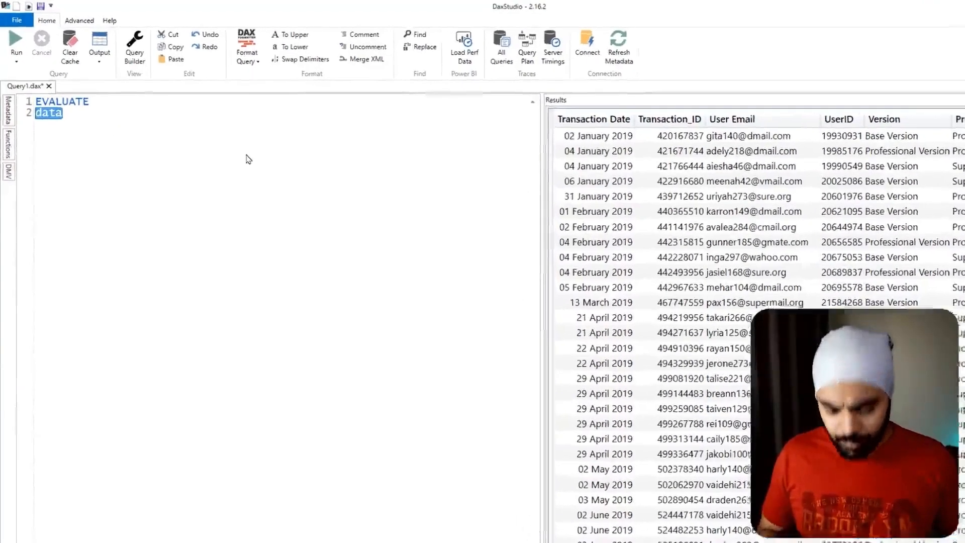
pyautogui.write('SUMMARIZE(')
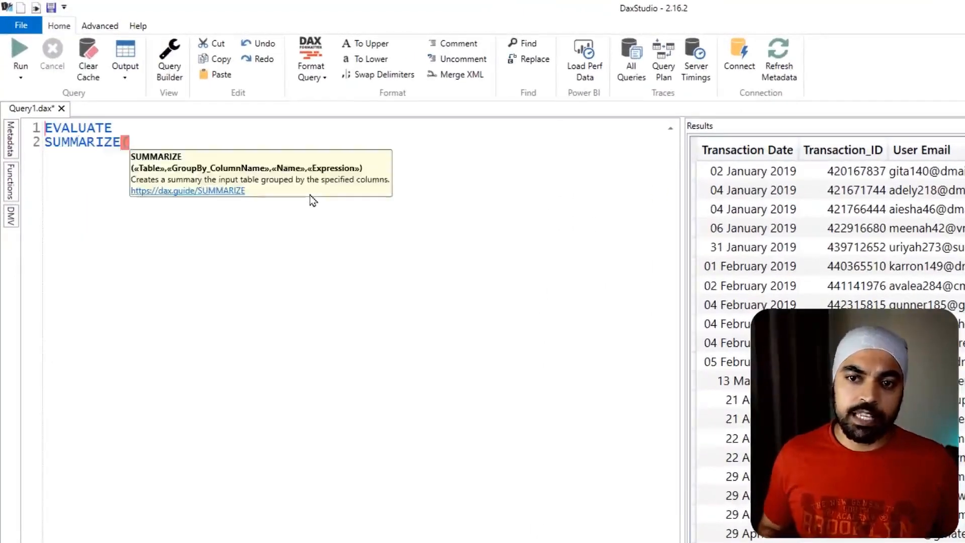
pyautogui.write('data')
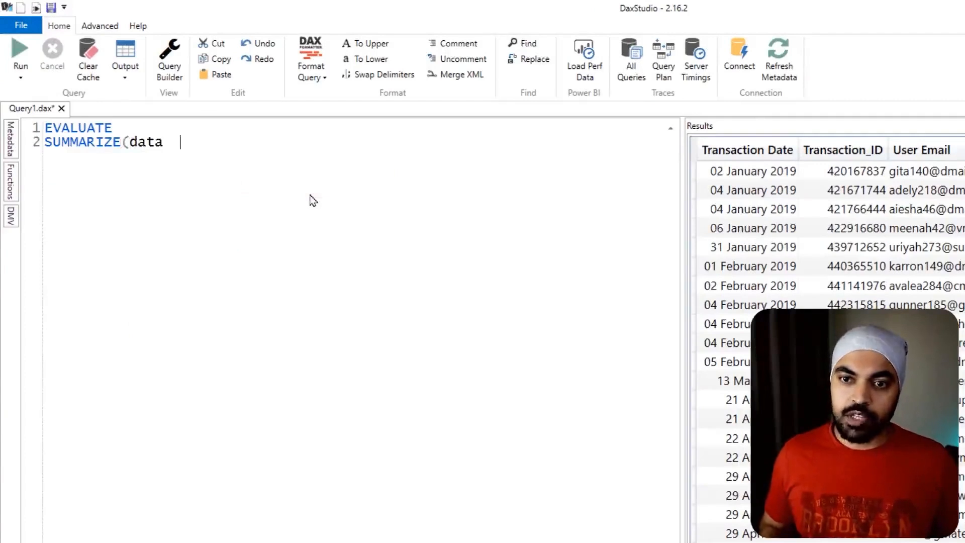
pyautogui.press('BackSpace')
pyautogui.press('BackSpace')
pyautogui.press('BackSpace')
pyautogui.press('BackSpace')
pyautogui.press('BackSpace')
pyautogui.press('BackSpace')
pyautogui.write('Data,')
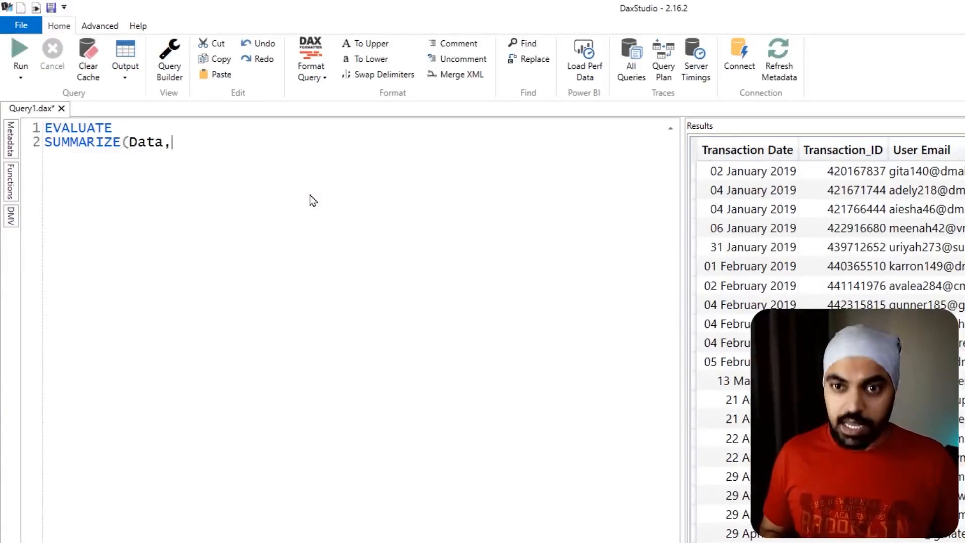
pyautogui.write(' cale')
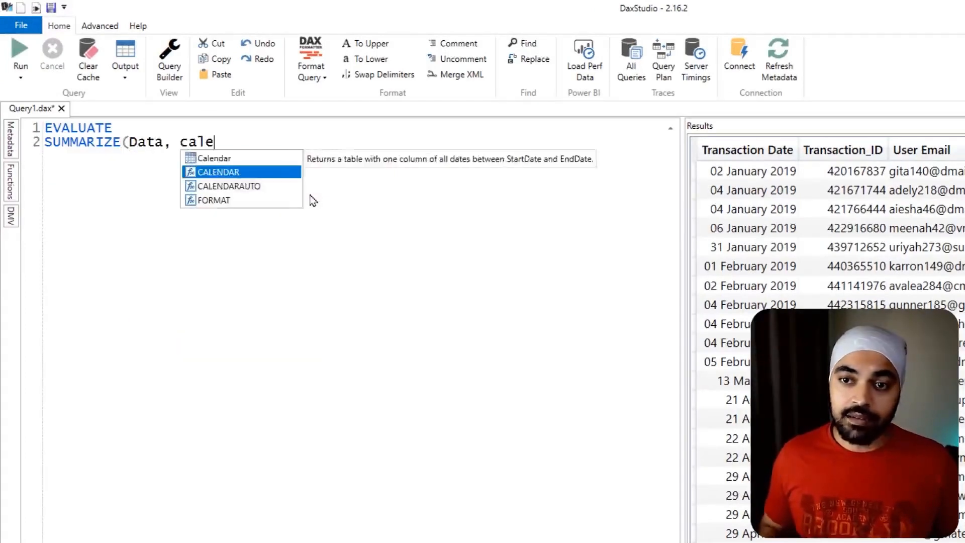
# - Group the SUMMARIZE by 'Calendar'[Month Year], close the function, and run the query
pyautogui.press('Tab')
pyautogui.write('[m')
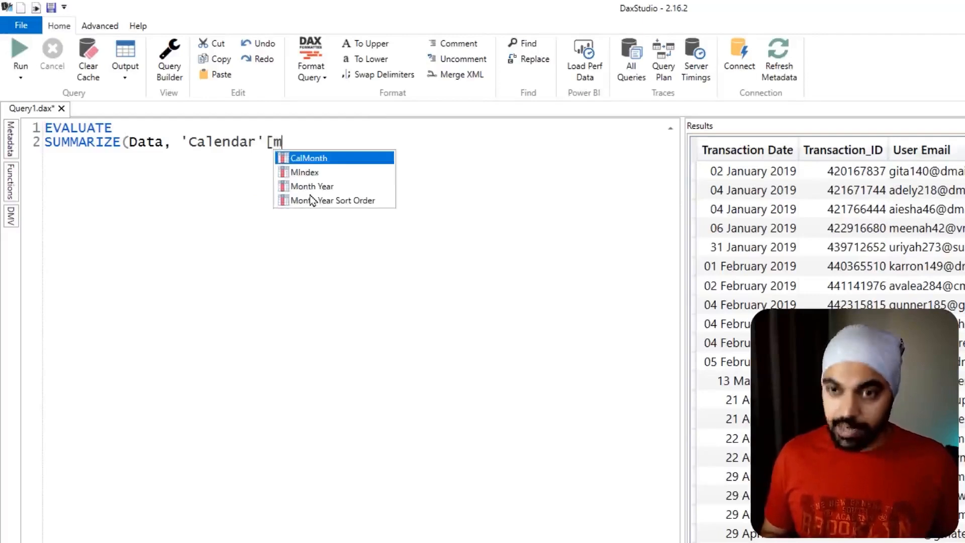
pyautogui.press('Down')
pyautogui.press('Down')
pyautogui.press('Tab')
pyautogui.write(')')
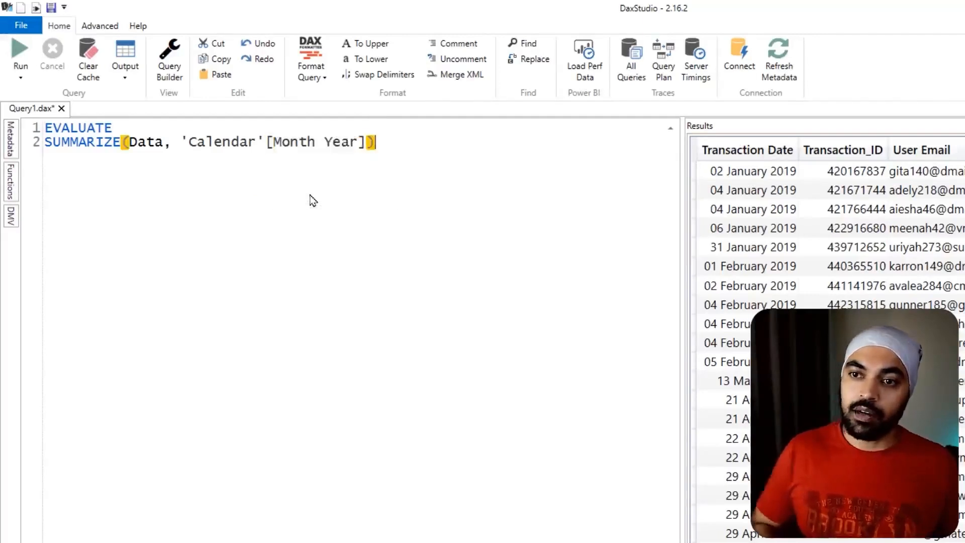
pyautogui.click(18, 49)
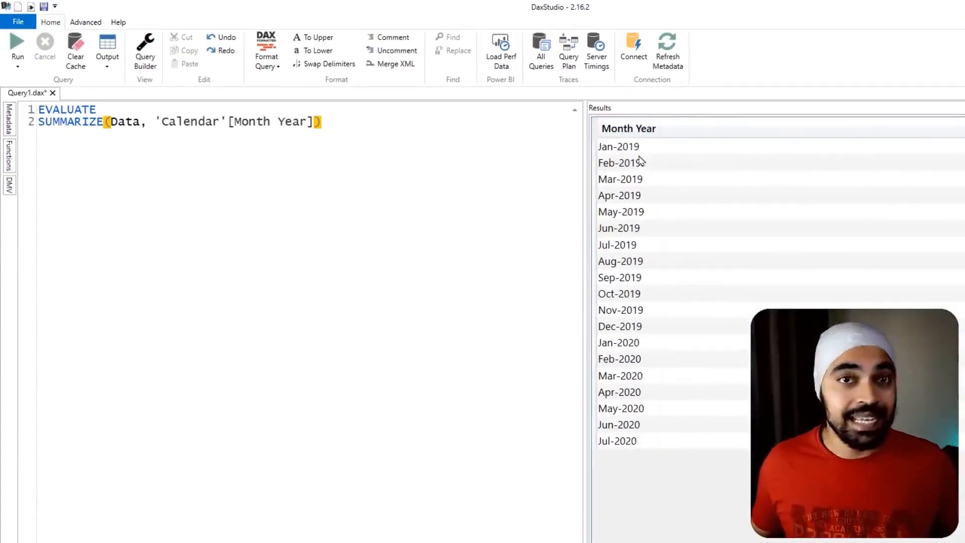
# - Examine the Month Year result rows as the months that each need an upgrades value to add up
pyautogui.moveTo(667, 120)
pyautogui.mouseDown()
pyautogui.moveTo(678, 120)
pyautogui.moveTo(686, 145)
pyautogui.mouseUp()
pyautogui.moveTo(673, 166)
pyautogui.mouseDown()
pyautogui.moveTo(697, 166)
pyautogui.moveTo(687, 193)
pyautogui.mouseUp()
pyautogui.moveTo(657, 215); pyautogui.dragTo(693, 228)
pyautogui.moveTo(658, 311)
pyautogui.mouseDown()
pyautogui.moveTo(683, 313)
pyautogui.moveTo(680, 344)
pyautogui.mouseUp()
pyautogui.moveTo(667, 363); pyautogui.dragTo(686, 366)
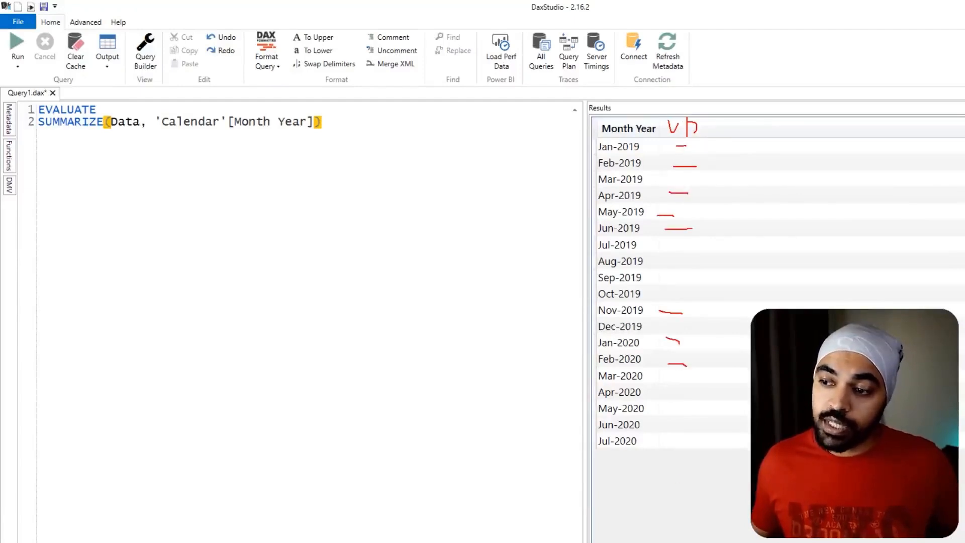
pyautogui.moveTo(667, 458); pyautogui.dragTo(732, 500)
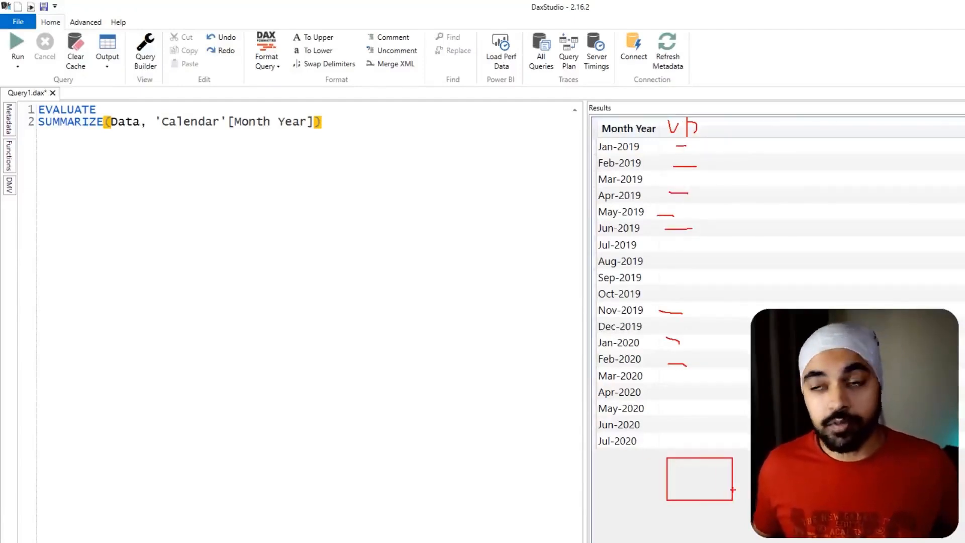
pyautogui.press('Escape')
# - Wrap the SUMMARIZE expression in an ADDCOLUMNS function, indenting it on its own line and ending it with a comma
pyautogui.click(121, 109)
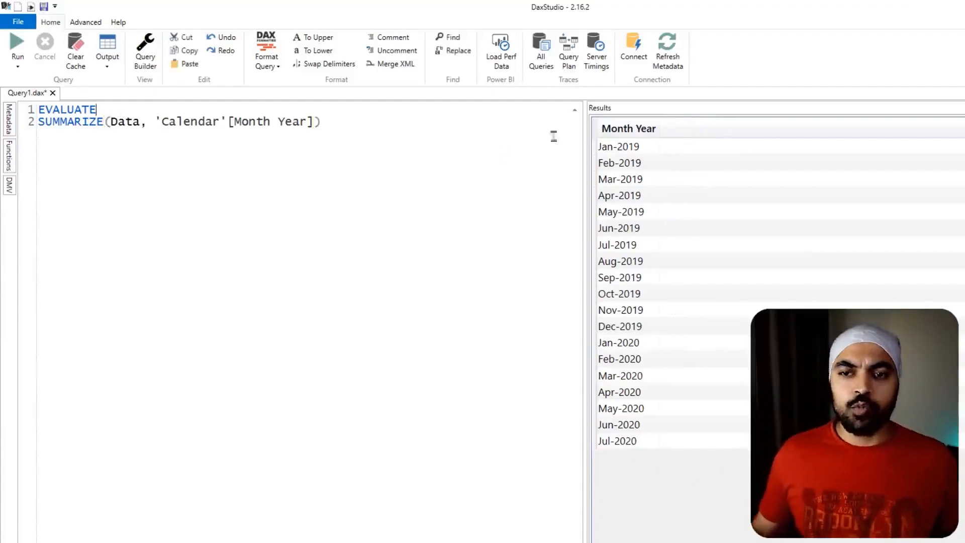
pyautogui.press('Return')
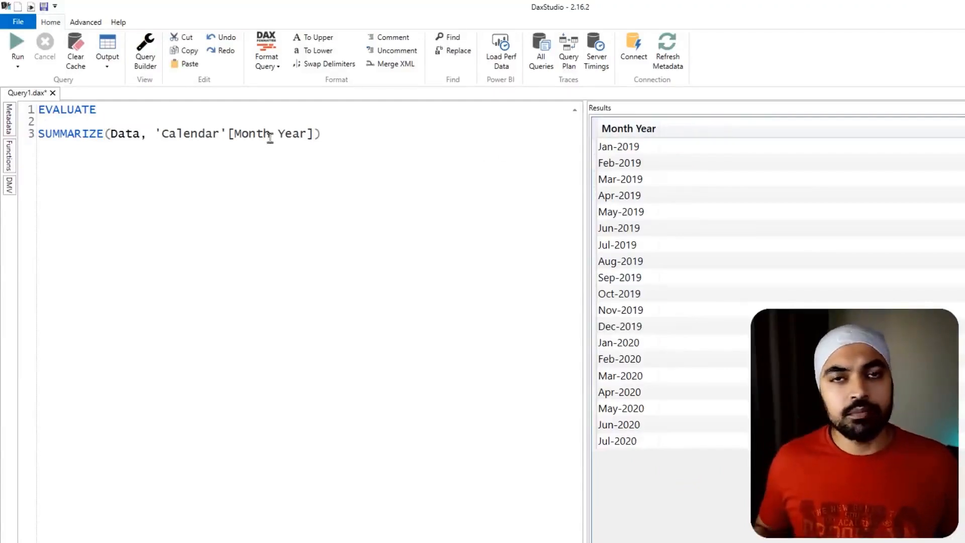
pyautogui.write('Add(')
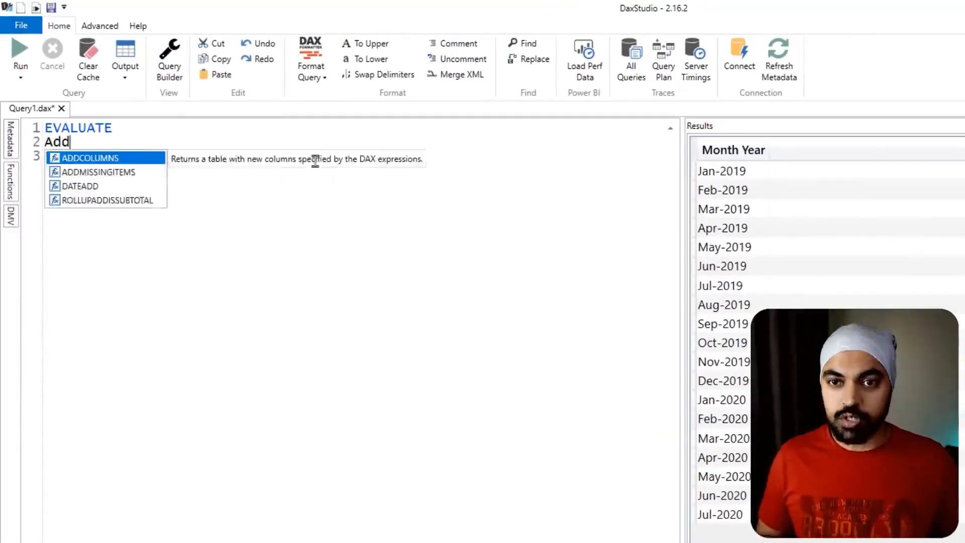
pyautogui.press('Escape')
pyautogui.press('Right')
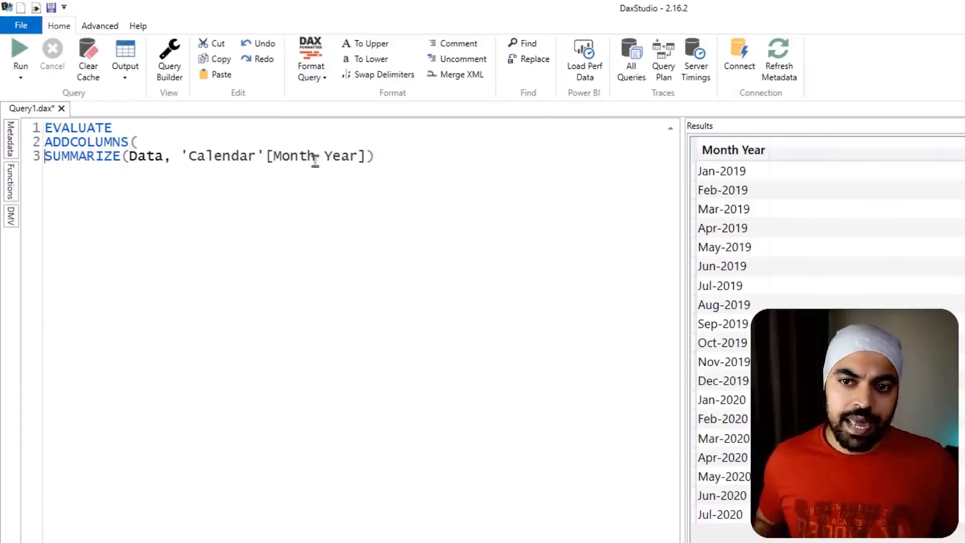
pyautogui.press('Tab')
pyautogui.hotkey('ctrl', 'Right')
pyautogui.hotkey('ctrl', 'Right')
pyautogui.hotkey('ctrl', 'Right')
pyautogui.hotkey('ctrl', 'Right')
pyautogui.hotkey('ctrl', 'Right')
pyautogui.hotkey('ctrl', 'Right')
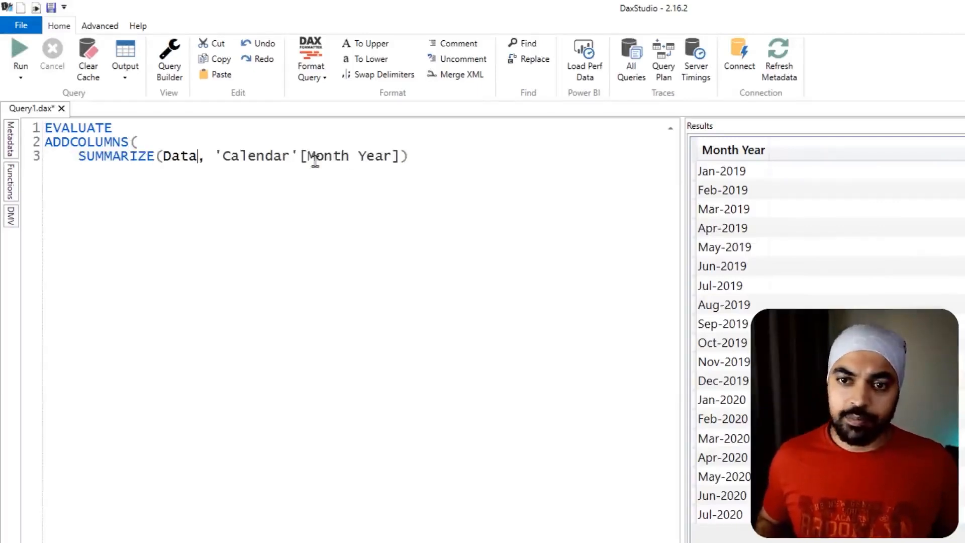
pyautogui.write(',')
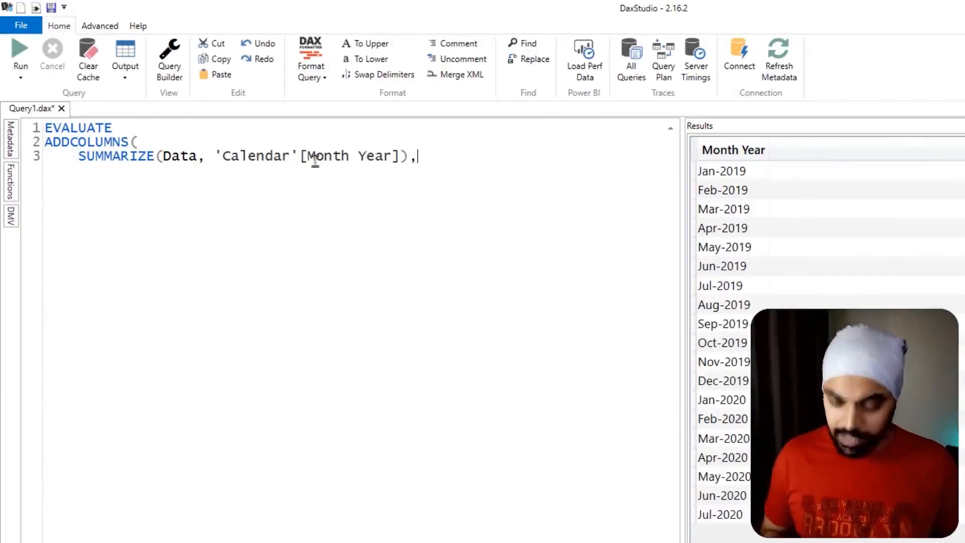
# - Add an "Upgrades" column with the placeholder value 1 to ADDCOLUMNS, close the function, and run the query
pyautogui.press('Return')
pyautogui.write('"Upgrades",')
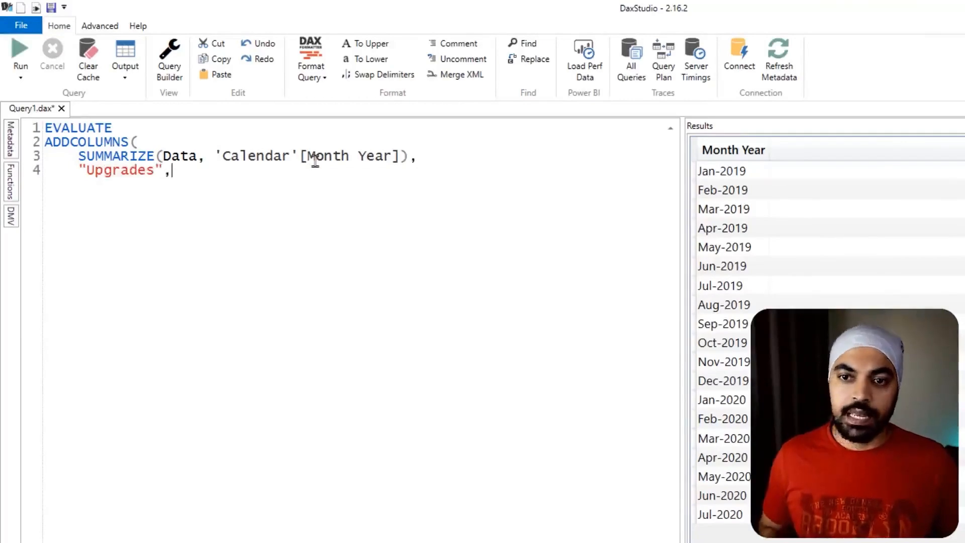
pyautogui.press('Return')
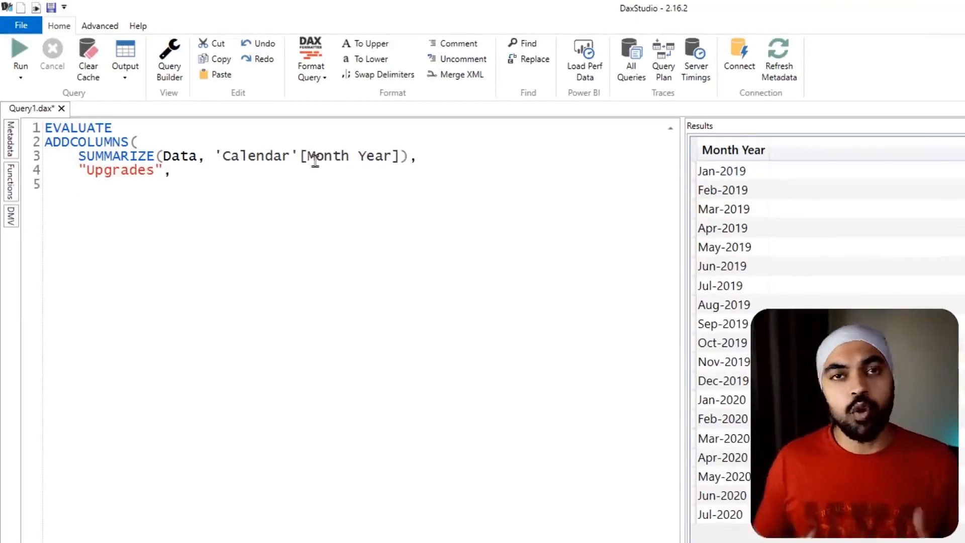
pyautogui.write('1')
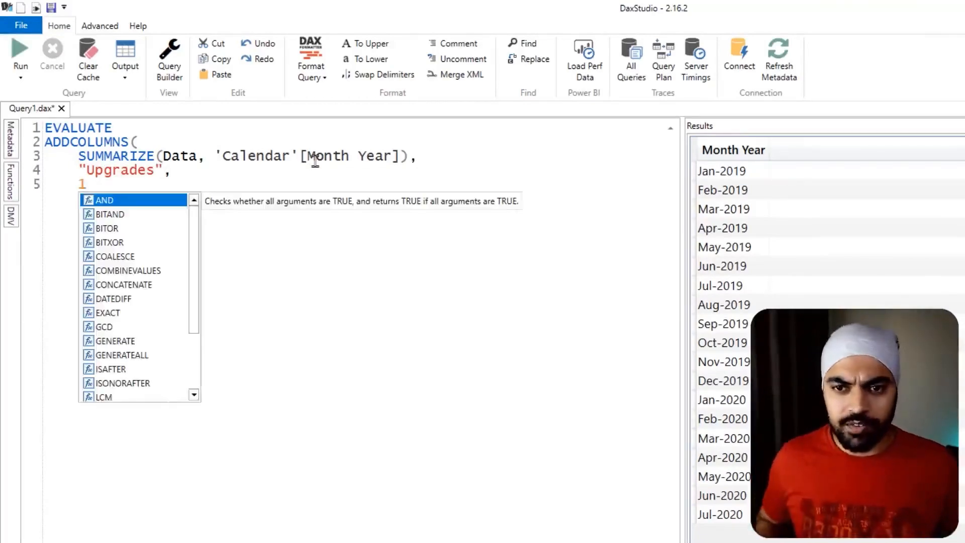
pyautogui.press('Escape')
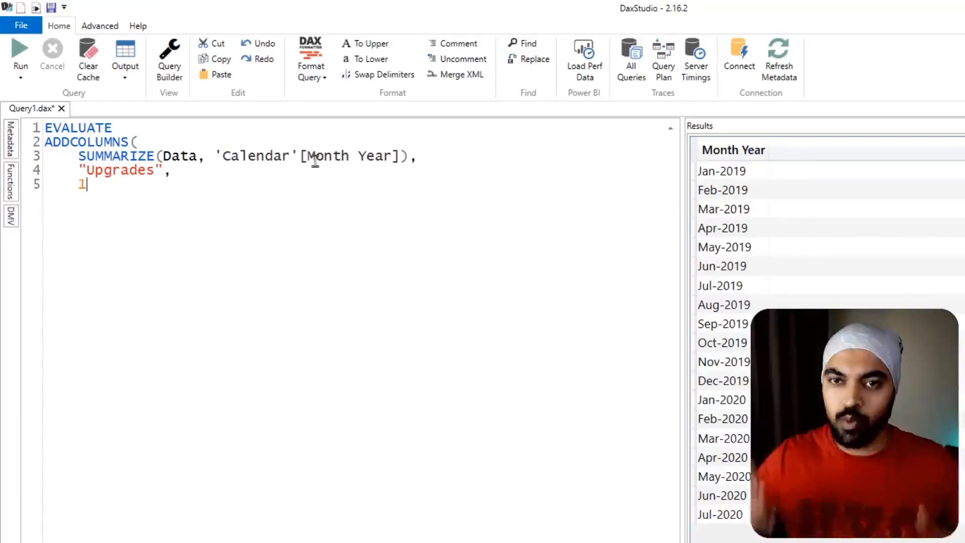
pyautogui.press('Return')
pyautogui.write(')')
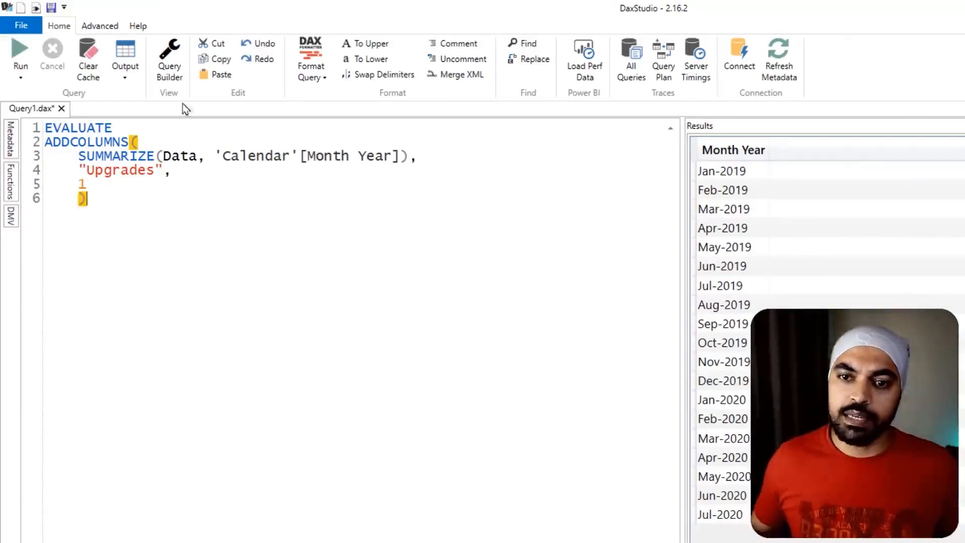
pyautogui.click(22, 53)
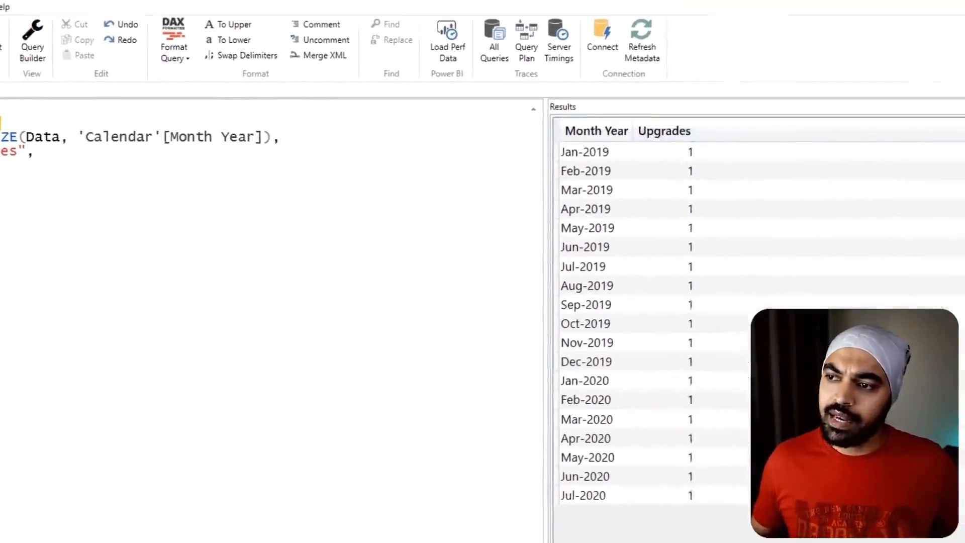
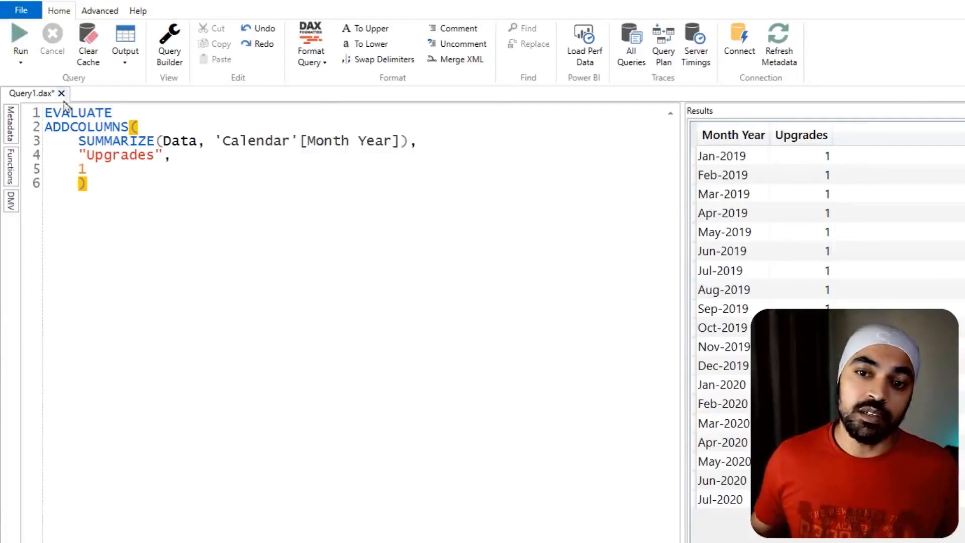
# - Remove the placeholder value 1 from the Upgrades column and open blank lines for its new expression
pyautogui.click(101, 173)
pyautogui.press('BackSpace')
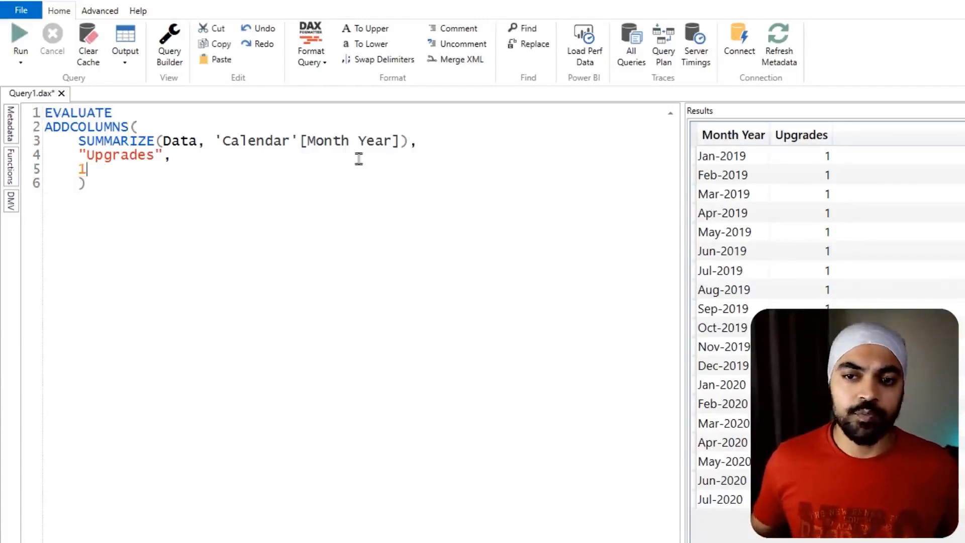
pyautogui.press('Up')
pyautogui.press('Up')
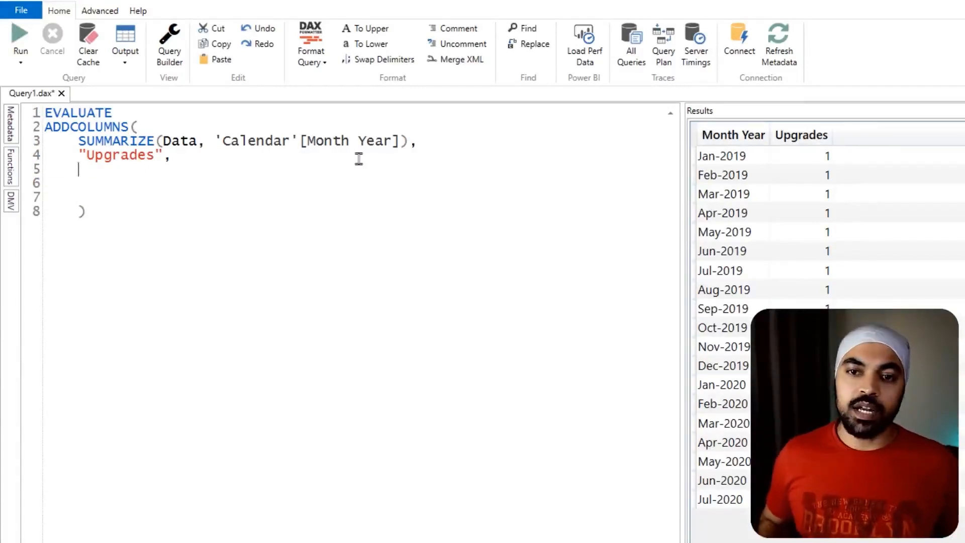
pyautogui.press('Return')
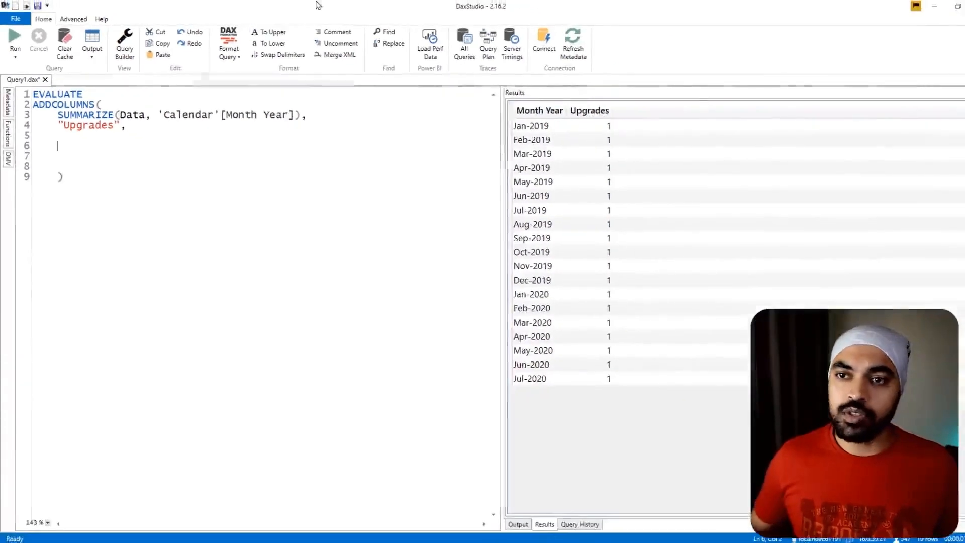
# - Copy the complete Calculatetable expression of CMProTable from the Upgrades measure in Power BI Desktop and return to DAX Studio
pyautogui.doubleClick(317, 5)
pyautogui.click(317, 5)
pyautogui.click(934, 168)
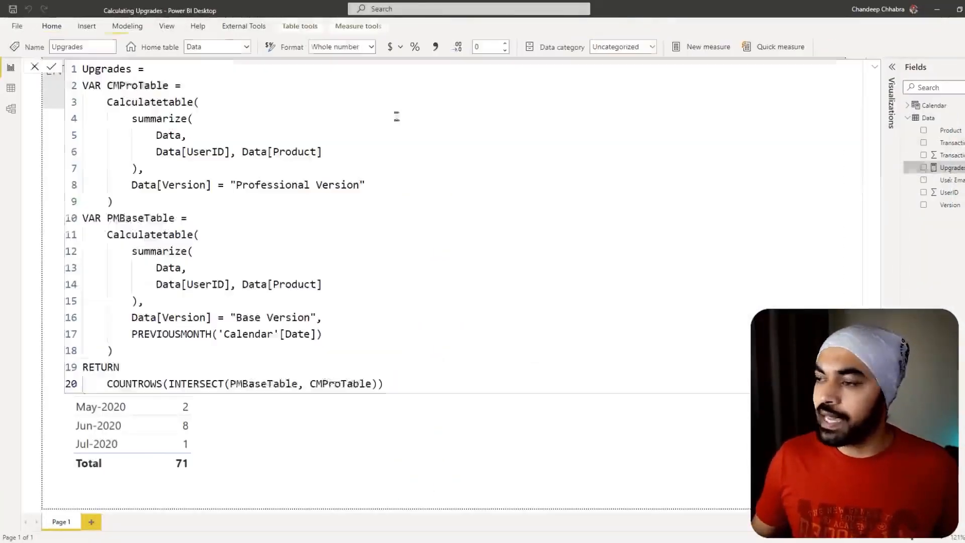
pyautogui.moveTo(108, 102); pyautogui.dragTo(132, 186)
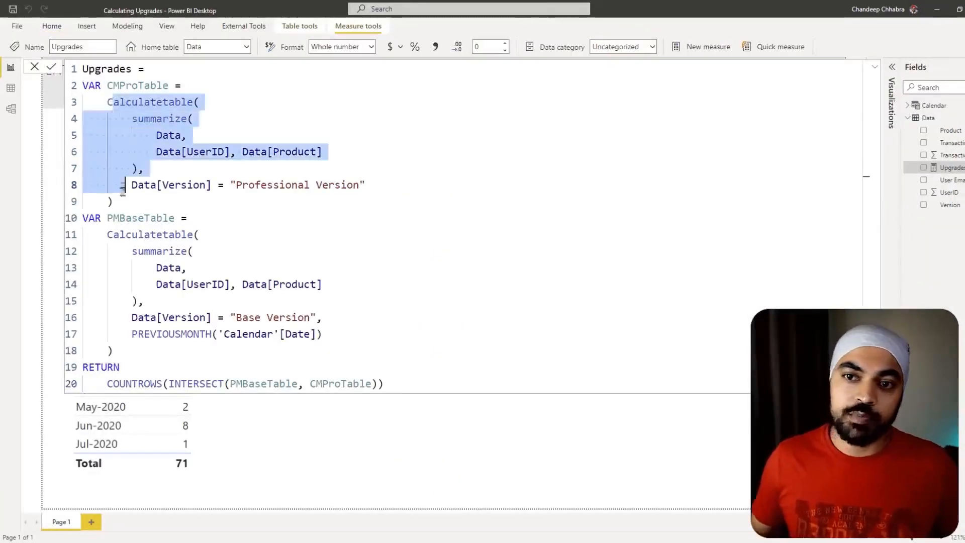
pyautogui.click(109, 103)
pyautogui.moveTo(108, 103); pyautogui.dragTo(115, 202)
pyautogui.hotkey('ctrl', 'c')
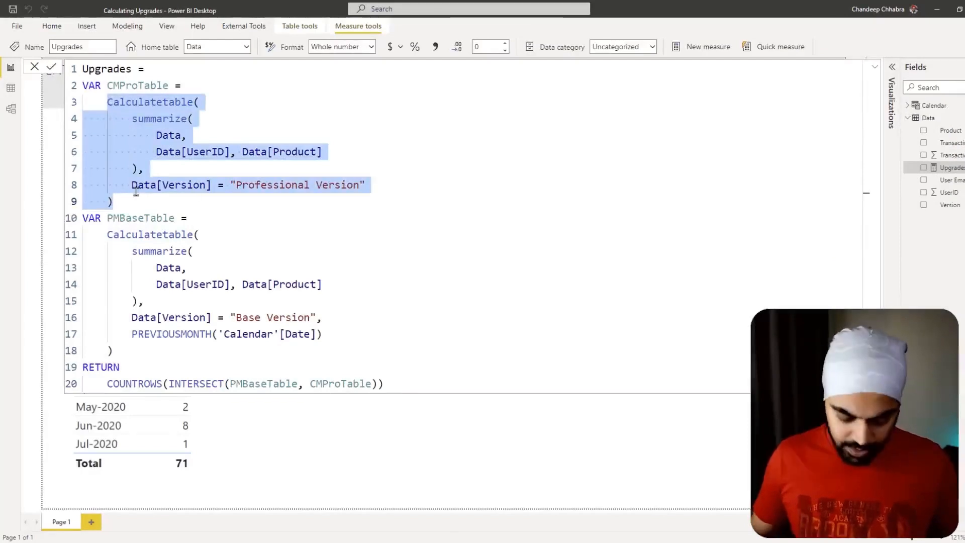
pyautogui.hotkey('alt', 'Tab')
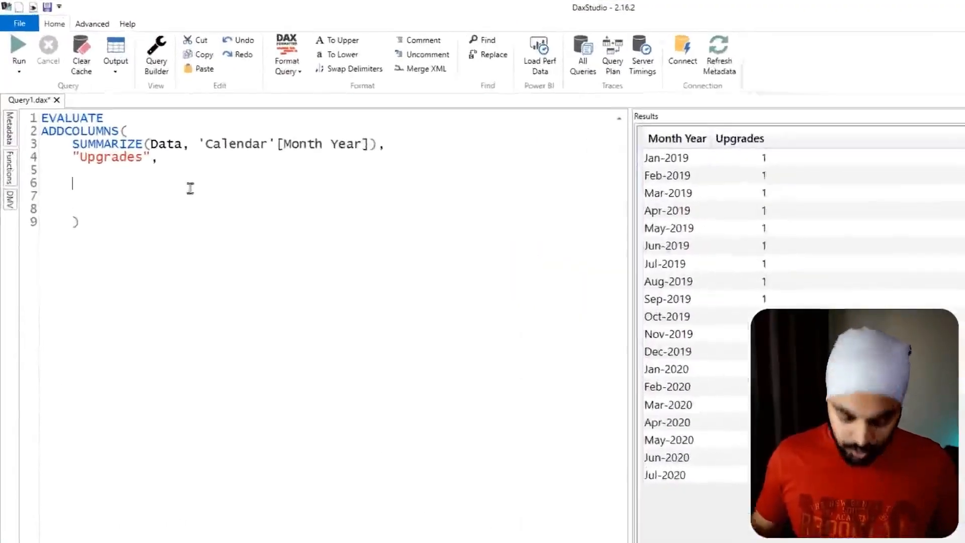
# - Declare a variable CMProTable in the Upgrades column expression, with the copied Calculatetable expression as its definition
pyautogui.write('VAR')
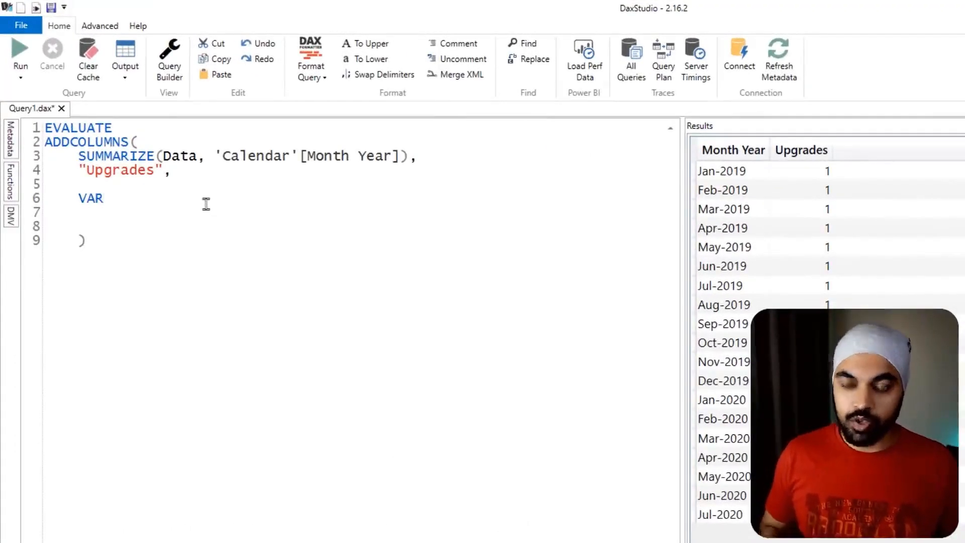
pyautogui.press('Return')
pyautogui.hotkey('ctrl', 'v')
pyautogui.press('Up')
pyautogui.press('Up')
pyautogui.press('Up')
pyautogui.press('Up')
pyautogui.press('Up')
pyautogui.press('Up')
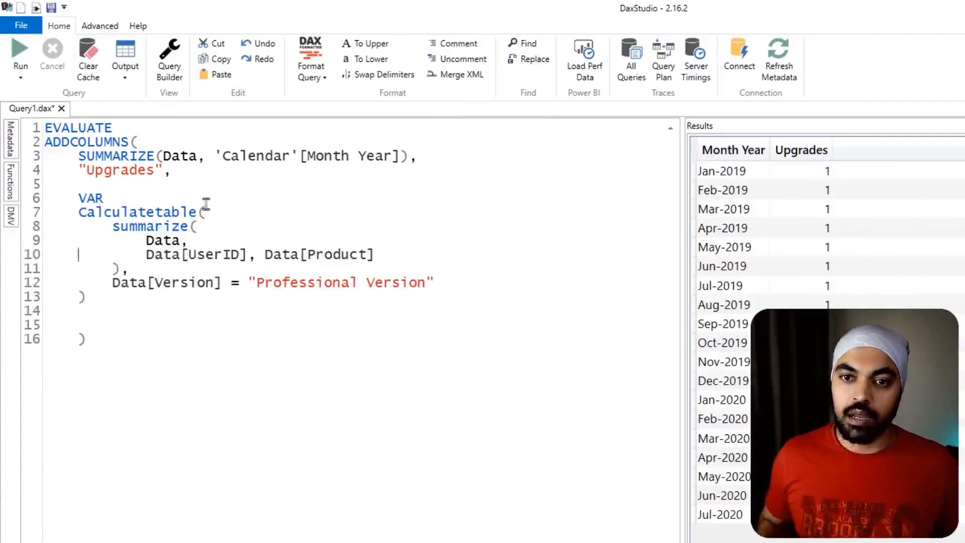
pyautogui.press('Return')
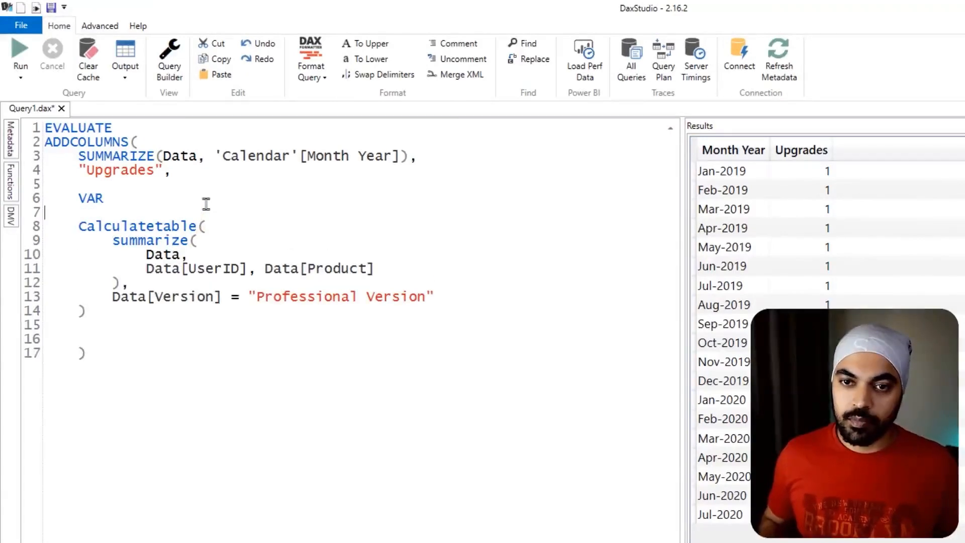
pyautogui.write('CMPr')
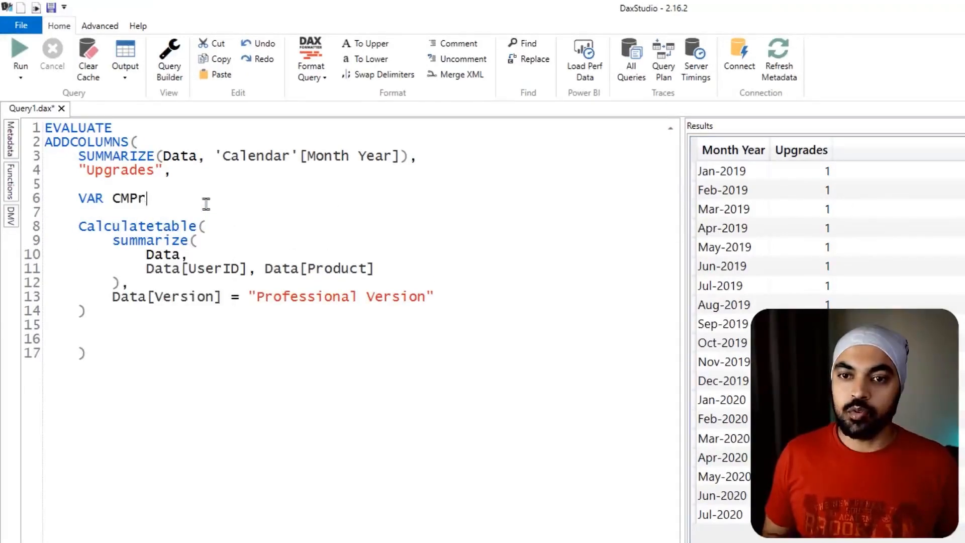
pyautogui.write('poTabl')
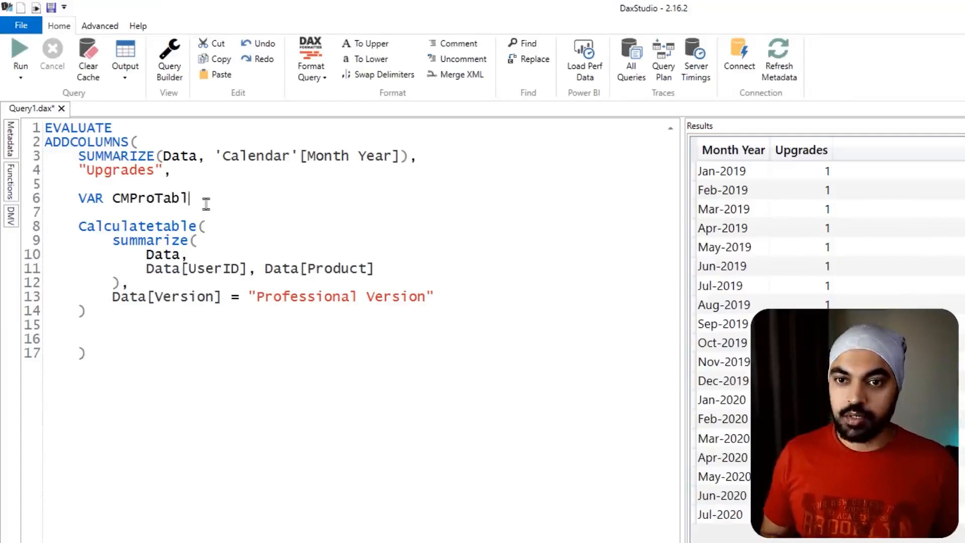
# - Add a RETURN below the CMProTable definition that returns cmprotable
pyautogui.press('Down')
pyautogui.press('Down')
pyautogui.press('Down')
pyautogui.press('Down')
pyautogui.press('Down')
pyautogui.press('Down')
pyautogui.press('Down')
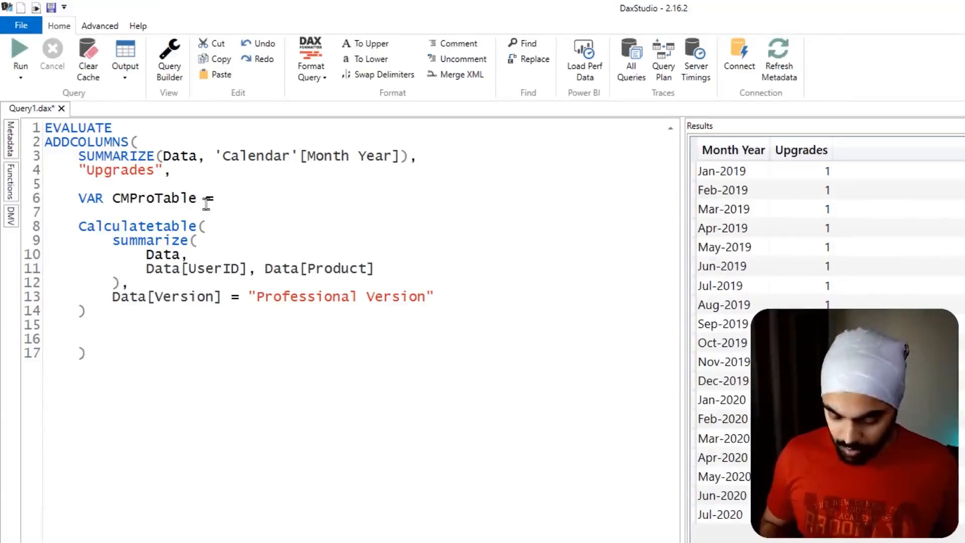
pyautogui.write('RETURN')
pyautogui.press('Return')
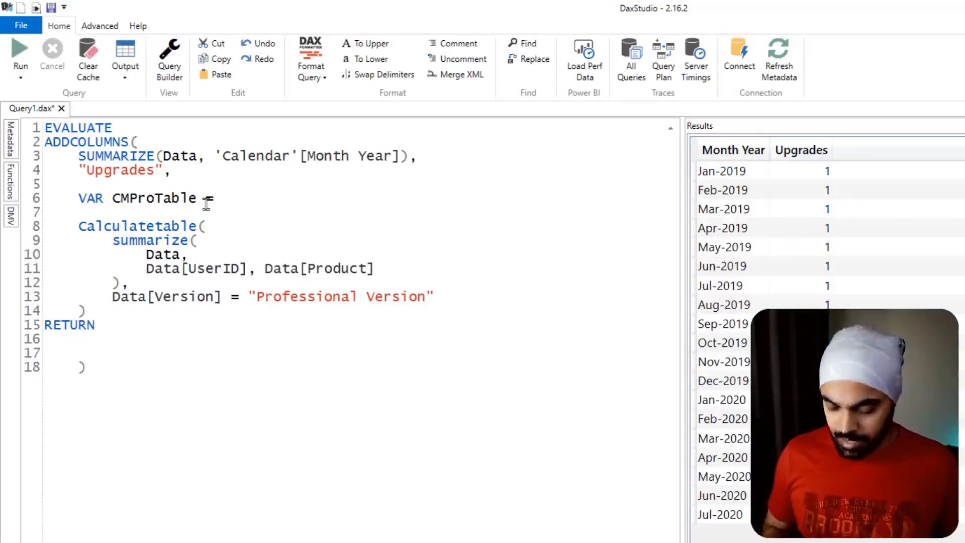
pyautogui.write('cm')
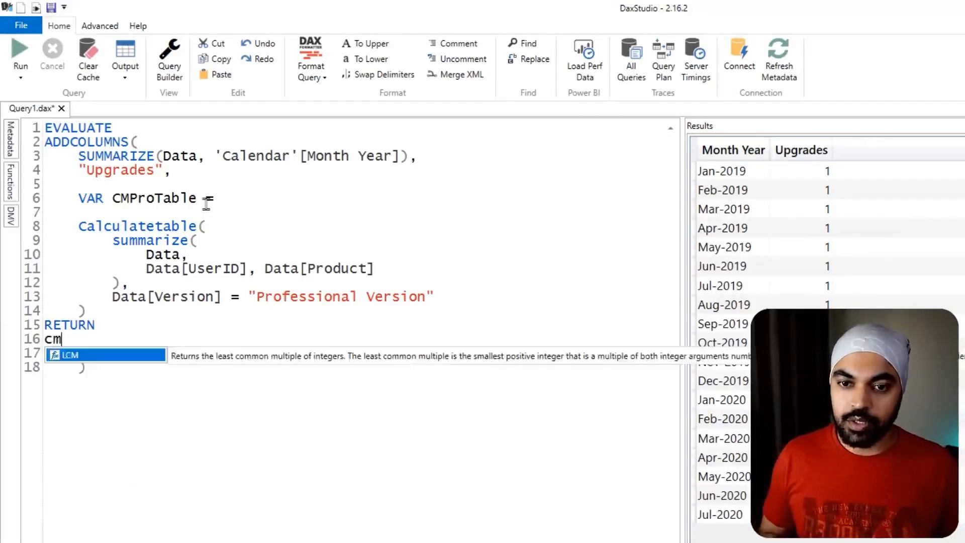
pyautogui.write('protable')
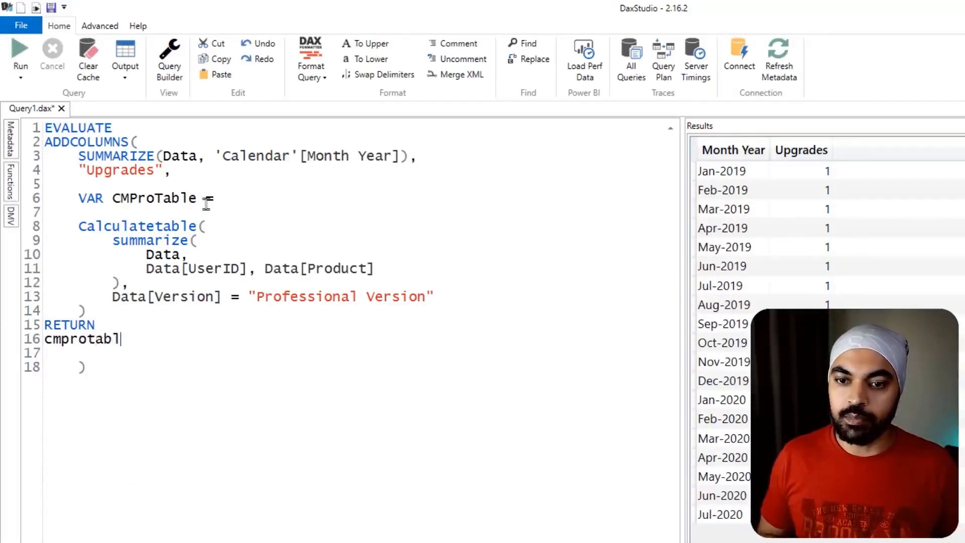
# - Format the query in the short line style and run it
pyautogui.click(308, 78)
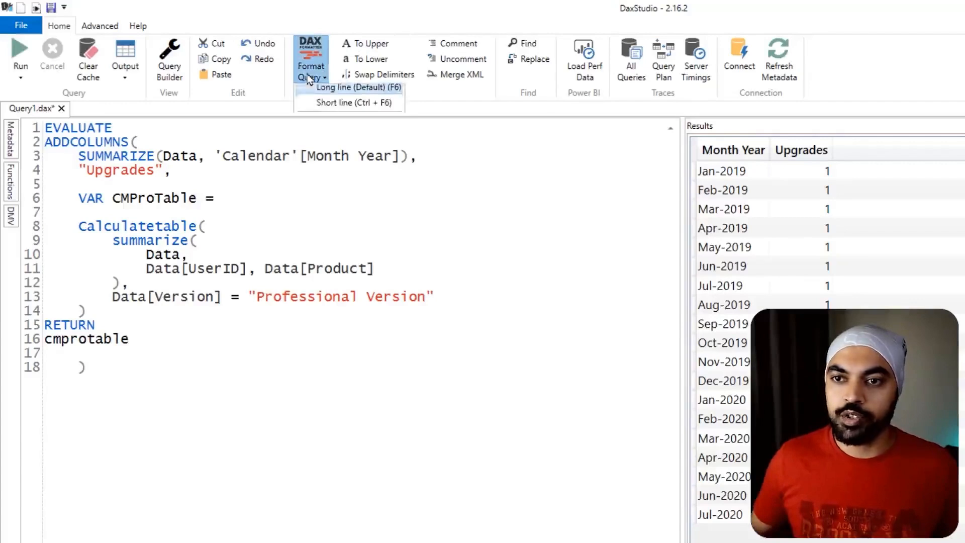
pyautogui.click(329, 111)
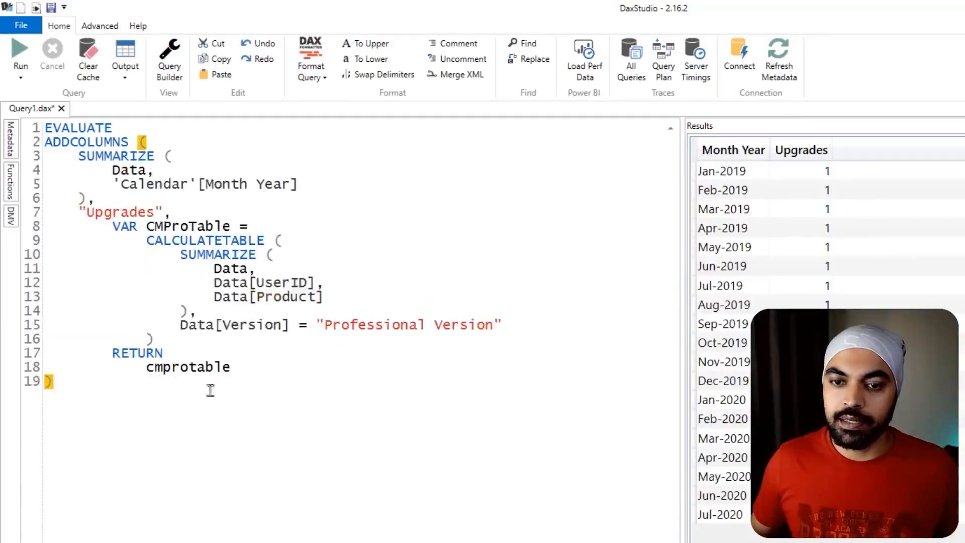
pyautogui.click(23, 53)
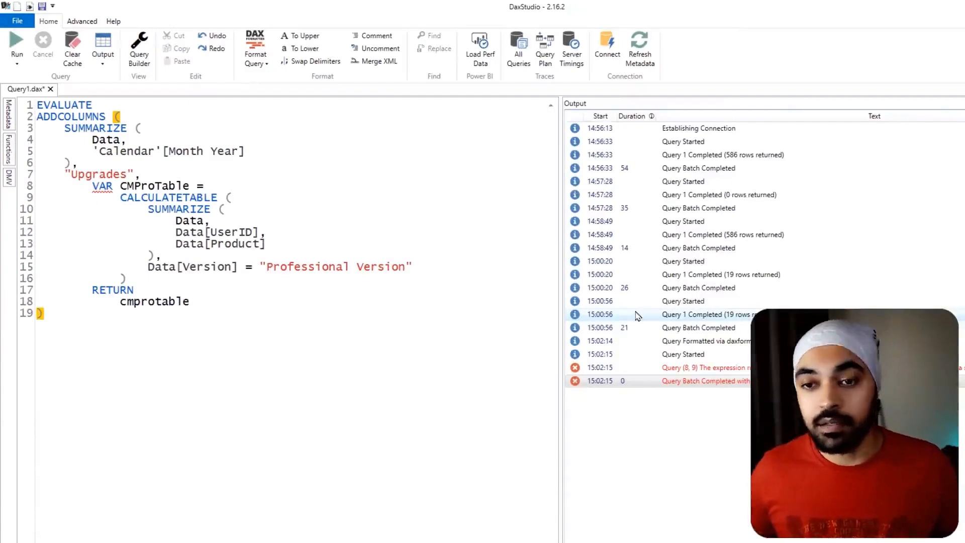
# - Replace cmprotable after RETURN with the placeholder value 1 and run the query
pyautogui.click(139, 283)
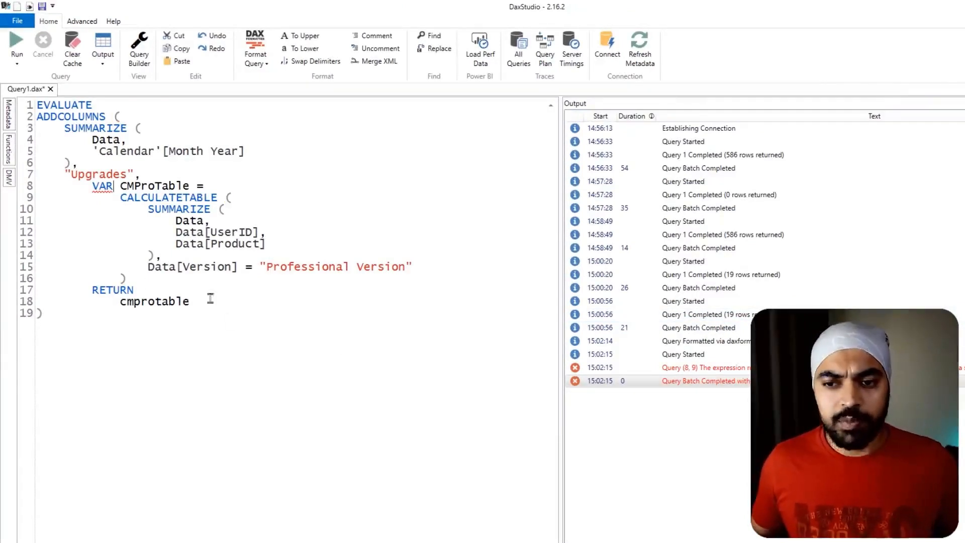
pyautogui.moveTo(91, 186); pyautogui.dragTo(183, 302)
pyautogui.doubleClick(183, 302)
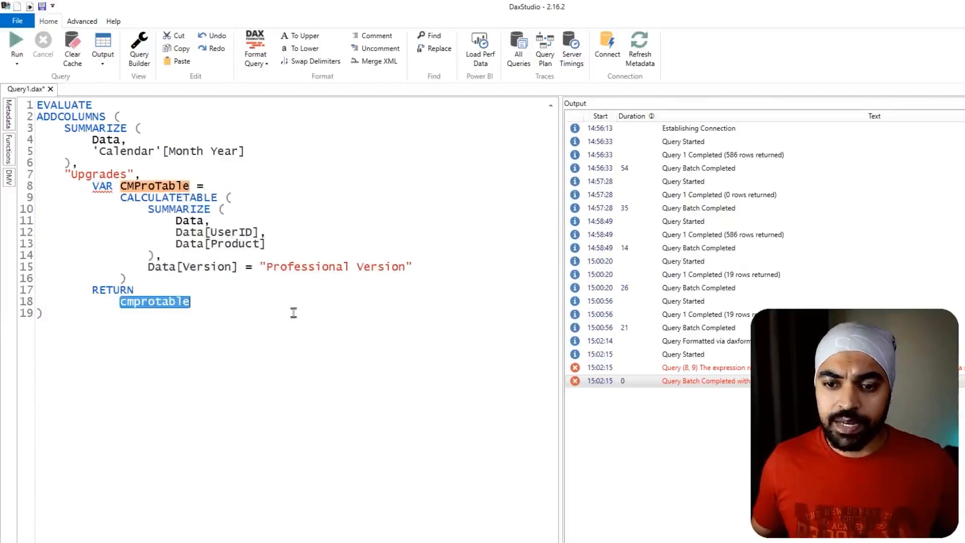
pyautogui.write('1')
pyautogui.click(16, 48)
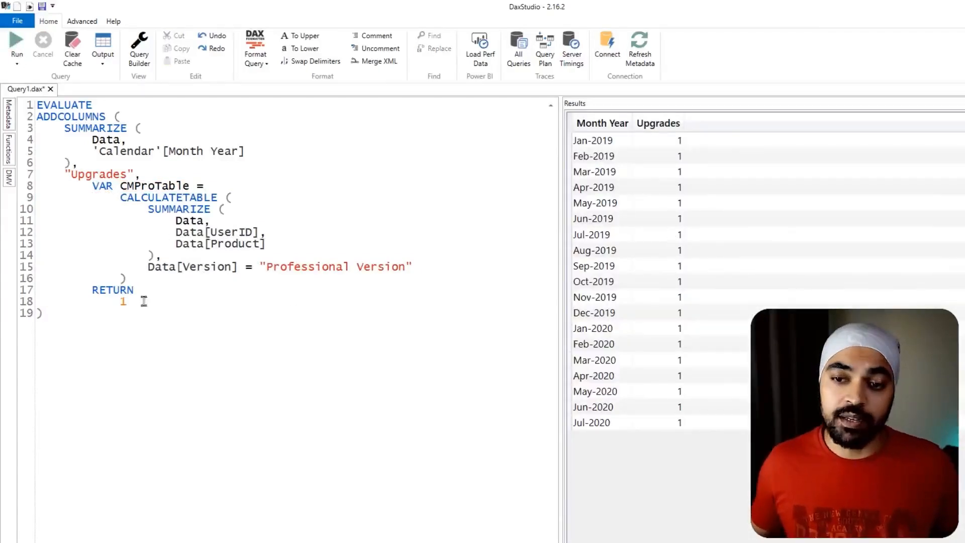
pyautogui.moveTo(118, 178)
pyautogui.mouseDown()
pyautogui.moveTo(208, 192)
pyautogui.moveTo(200, 294)
pyautogui.moveTo(136, 303)
pyautogui.moveTo(153, 317)
pyautogui.mouseUp()
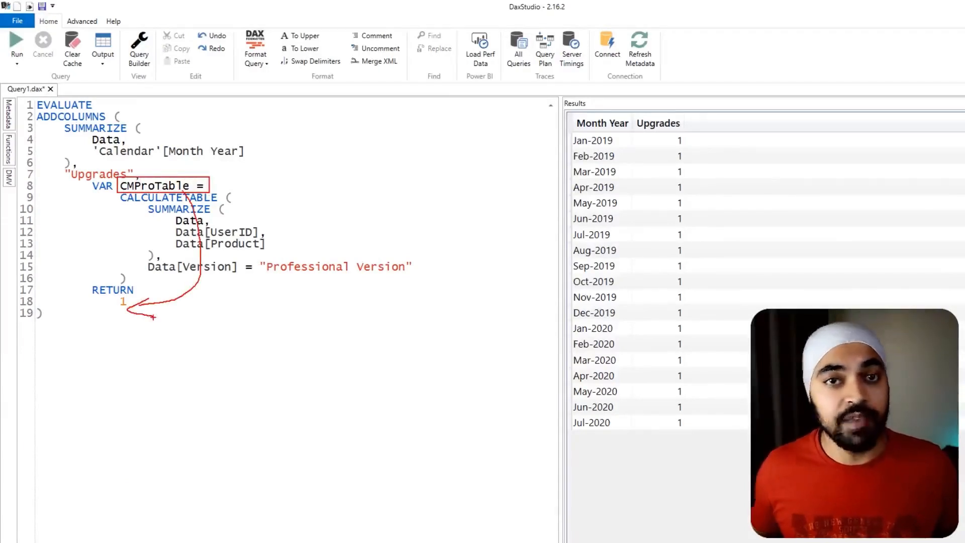
pyautogui.press('Escape')
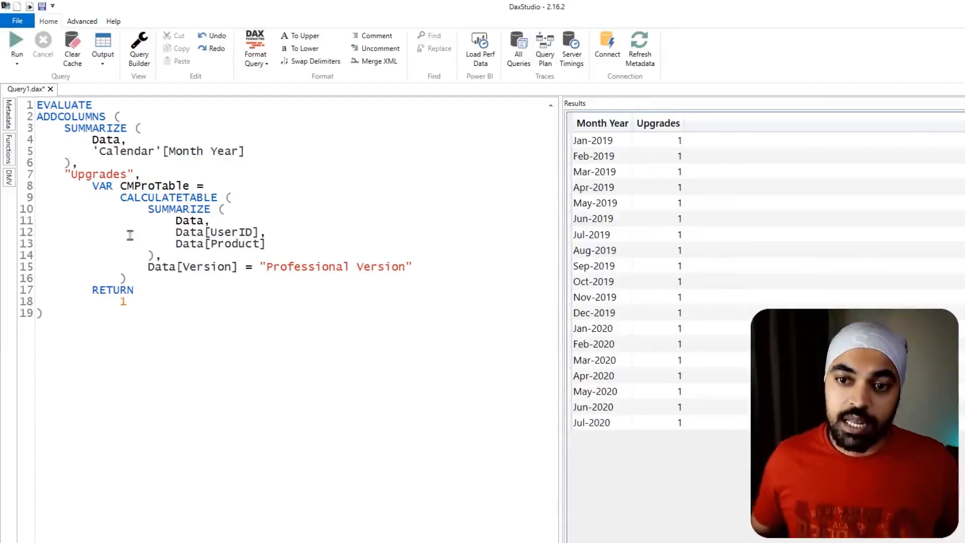
pyautogui.moveTo(117, 188)
pyautogui.mouseDown()
pyautogui.moveTo(362, 289)
pyautogui.moveTo(407, 288)
pyautogui.mouseUp()
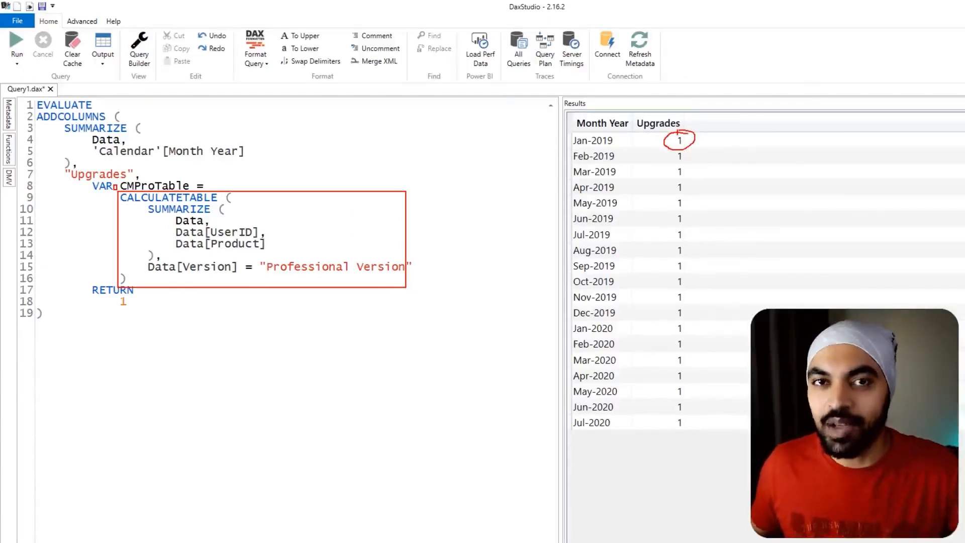
pyautogui.press('Escape')
# - Replace the placeholder after RETURN with COUNTROWS(Cmprotable) and run the query
pyautogui.doubleClick(124, 301)
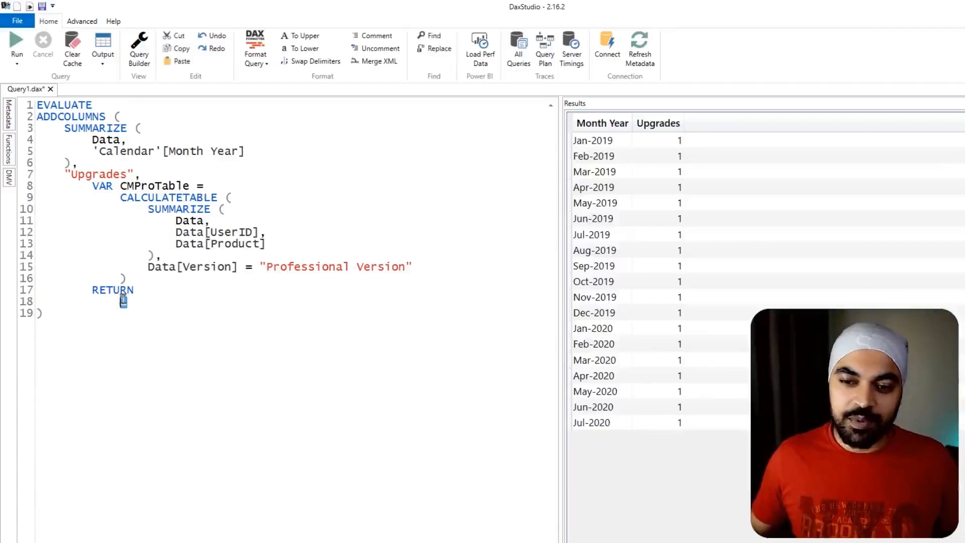
pyautogui.write('COUN')
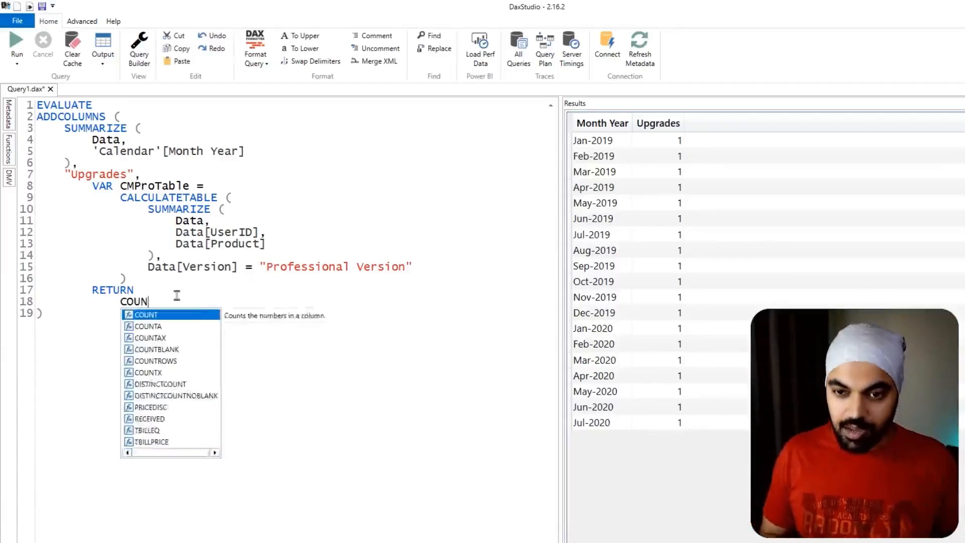
pyautogui.write('TROWS(')
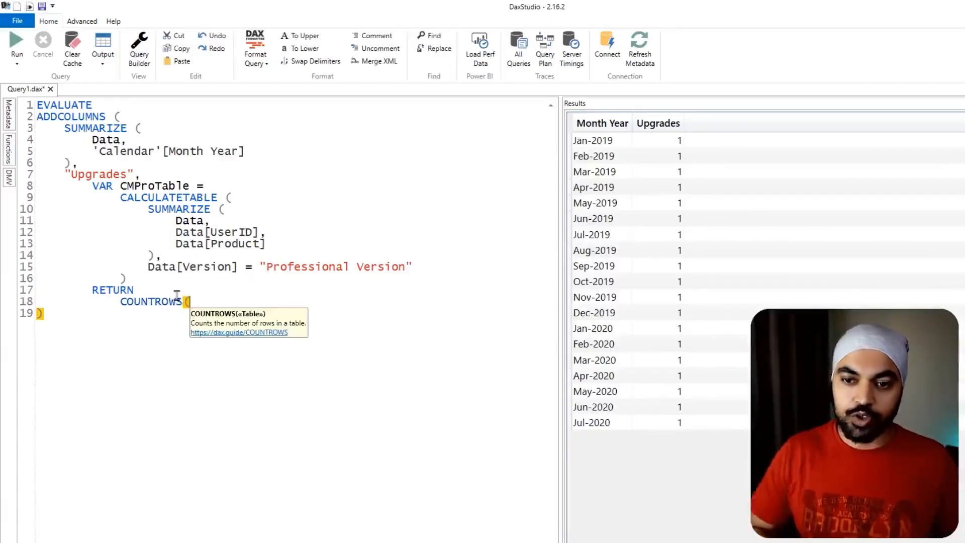
pyautogui.write('Cmpro')
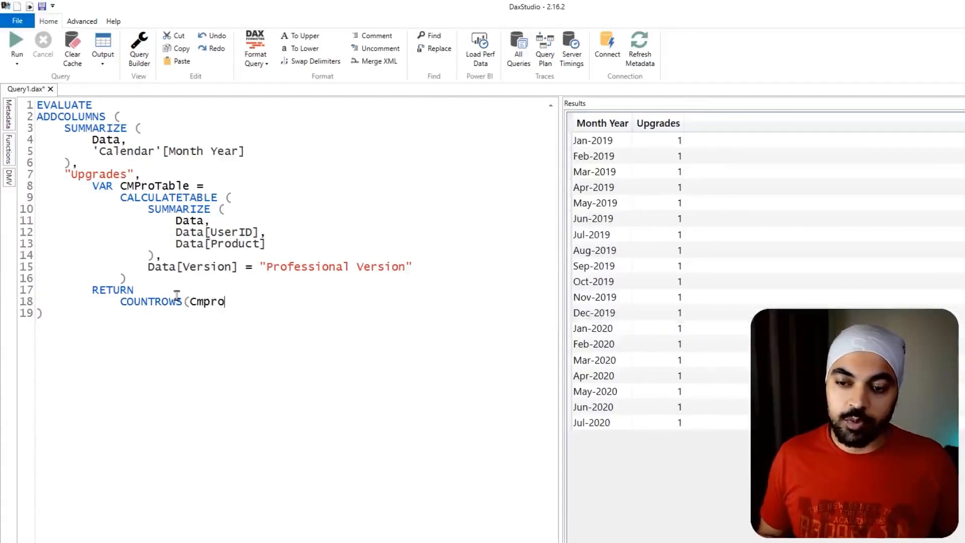
pyautogui.write('table)')
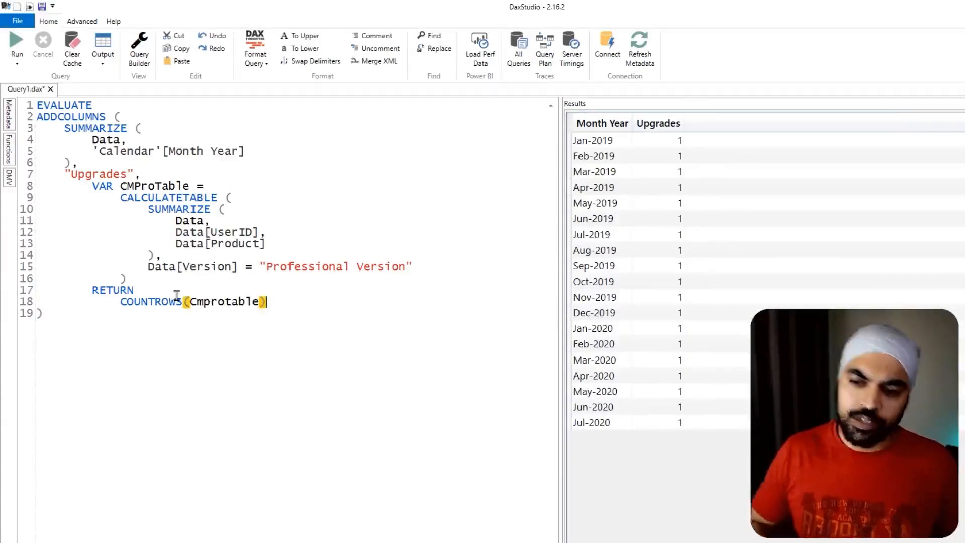
pyautogui.click(17, 47)
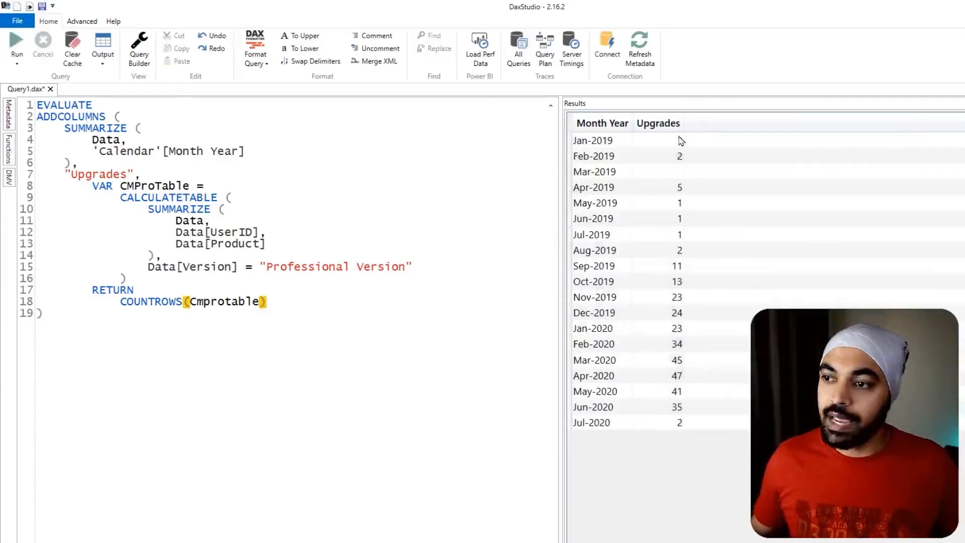
pyautogui.moveTo(646, 124)
pyautogui.mouseDown()
pyautogui.moveTo(720, 392)
pyautogui.moveTo(708, 451)
pyautogui.mouseUp()
pyautogui.moveTo(705, 391); pyautogui.dragTo(740, 363)
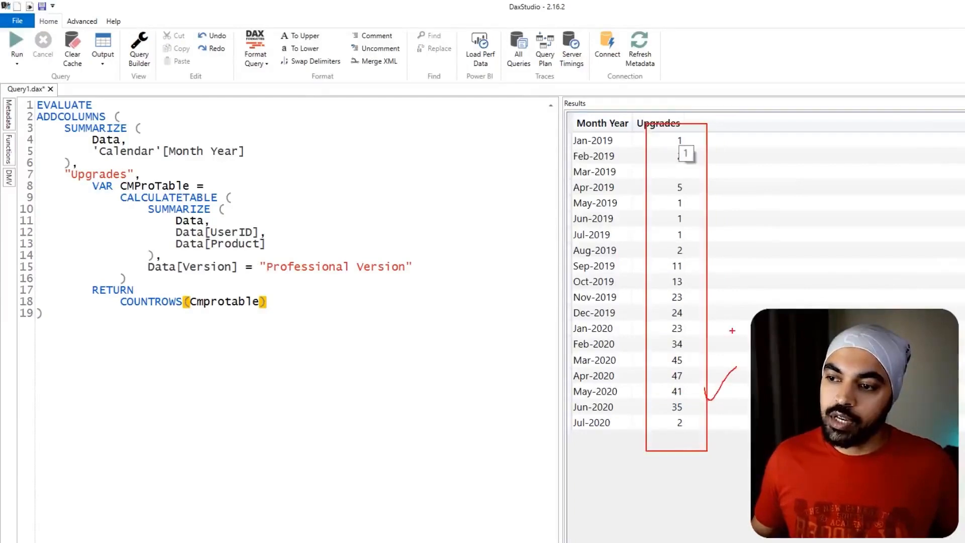
pyautogui.press('Escape')
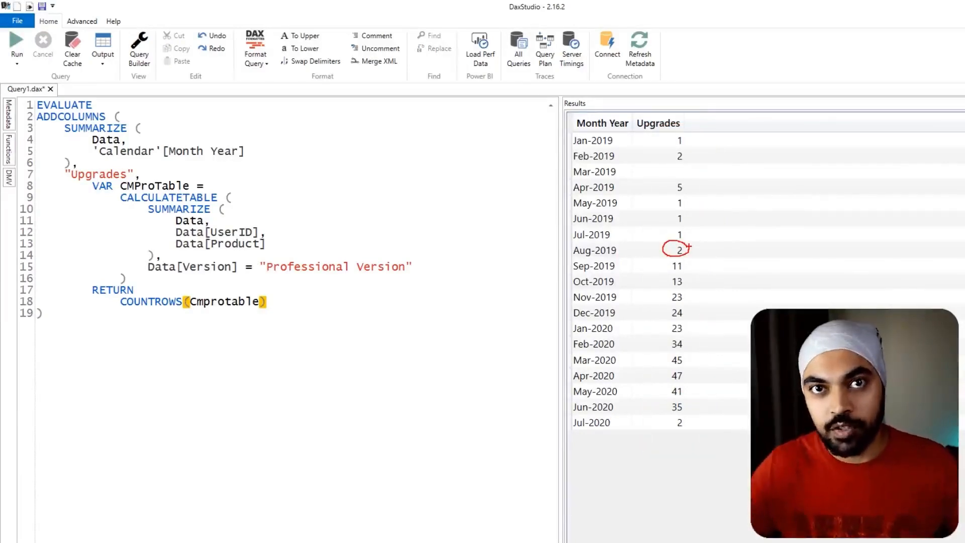
pyautogui.press('Escape')
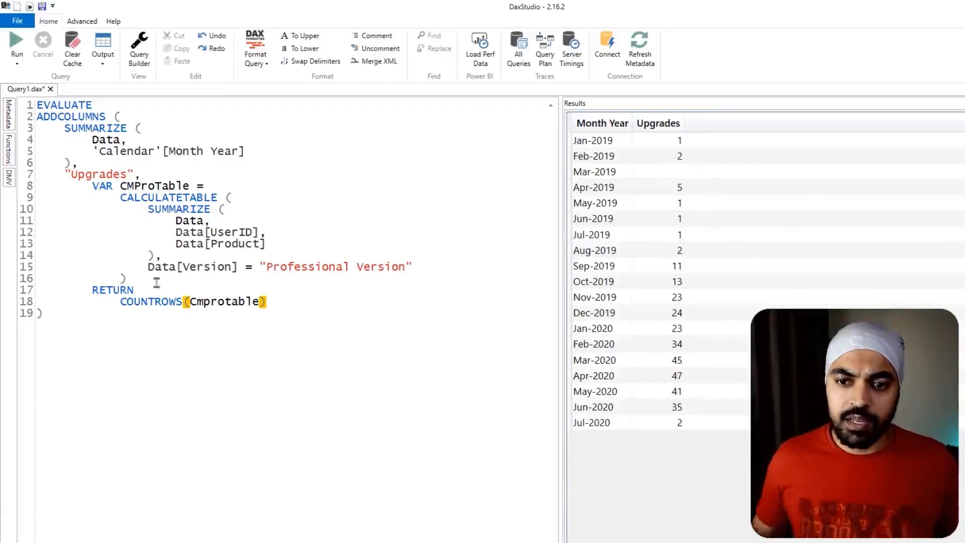
# - Copy the PMBaseTable Calculatetable expression from the Upgrades measure in Power BI Desktop into the DAX Studio query, between the CMProTable definition and RETURN
pyautogui.click(156, 281)
pyautogui.press('Return')
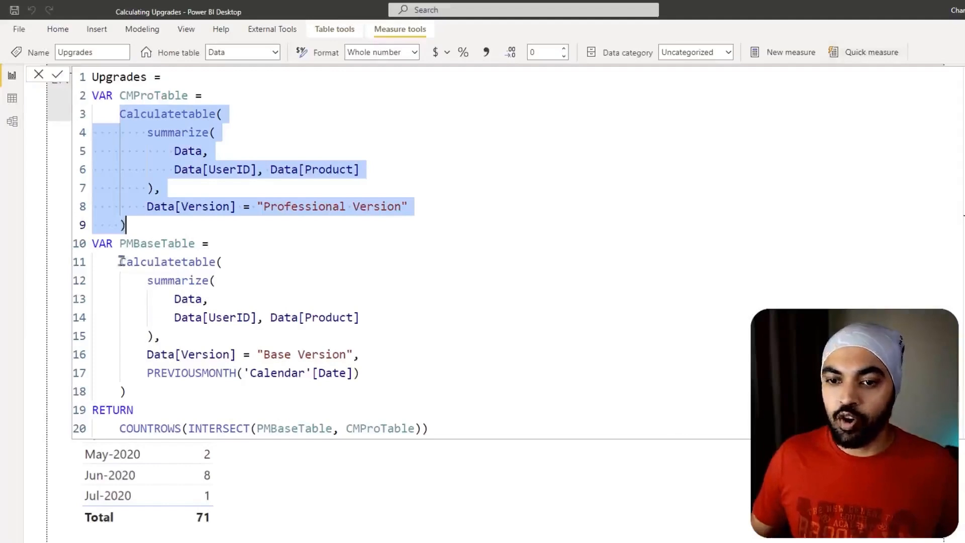
pyautogui.moveTo(119, 262); pyautogui.dragTo(142, 383)
pyautogui.hotkey('ctrl', 'c')
pyautogui.hotkey('alt', 'Tab')
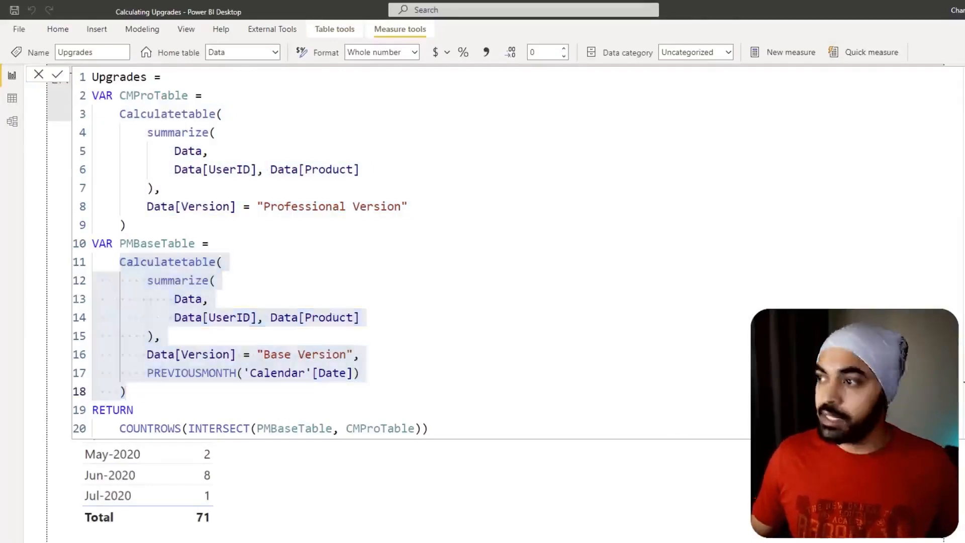
pyautogui.hotkey('ctrl', 'v')
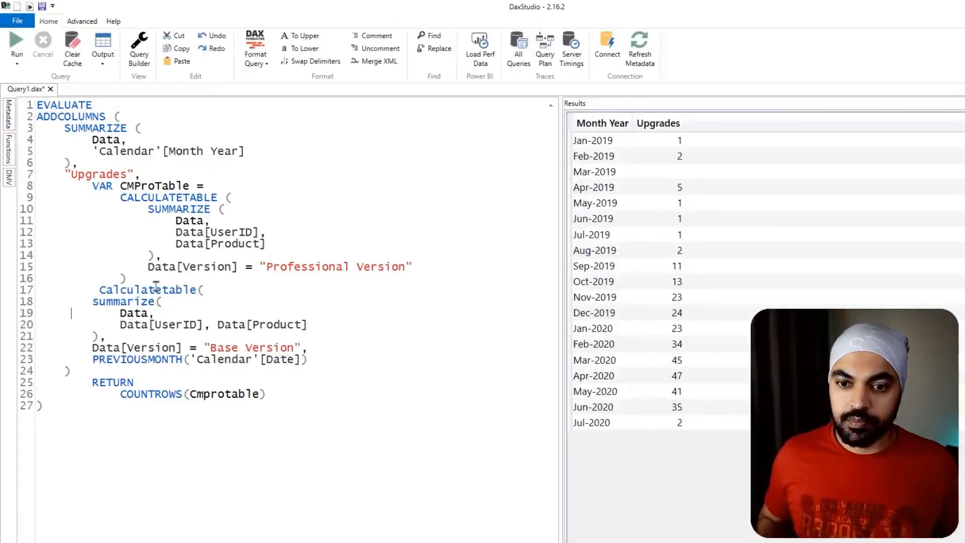
# - Declare the pasted Base Version expression as a variable by adding VAR PMBaseTable = on the line above it
pyautogui.press('Return')
pyautogui.write('V')
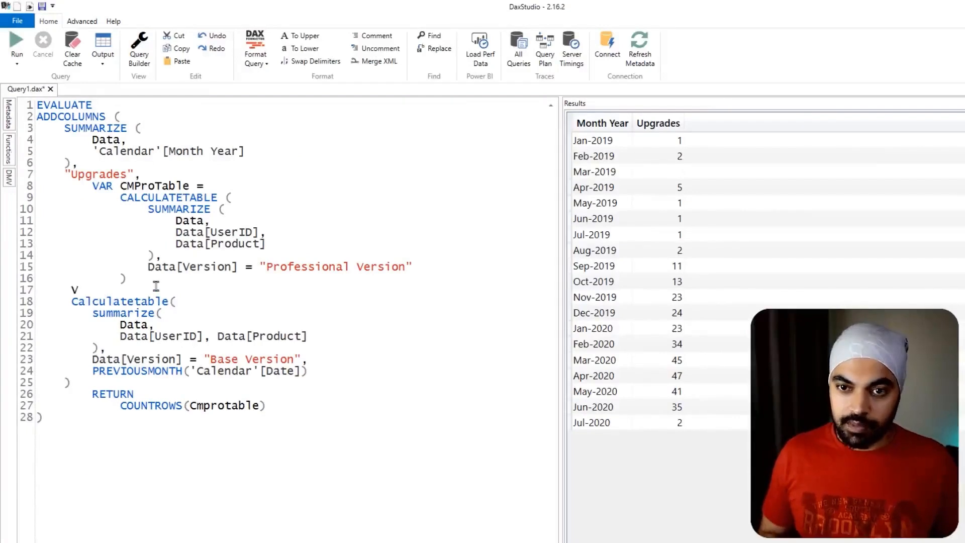
pyautogui.write('AR')
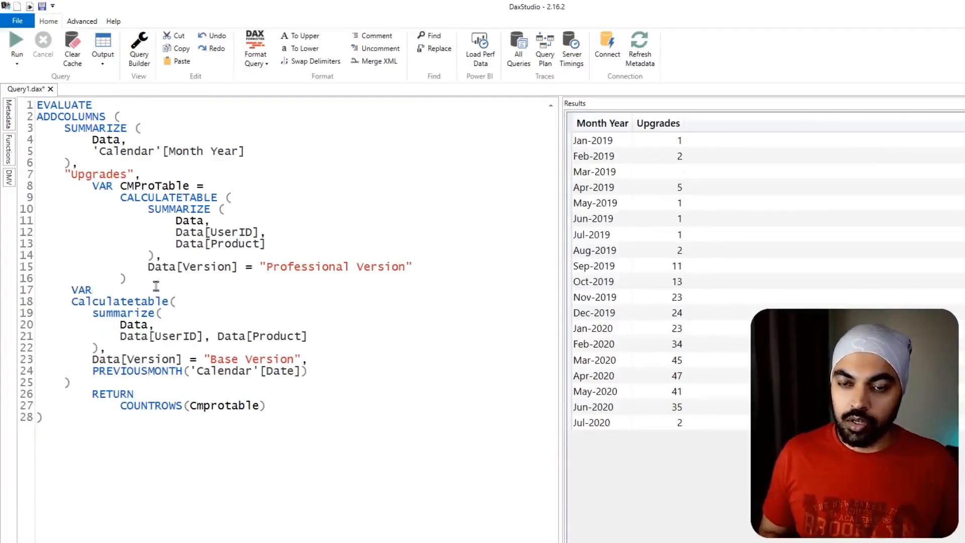
pyautogui.write(' PMBas')
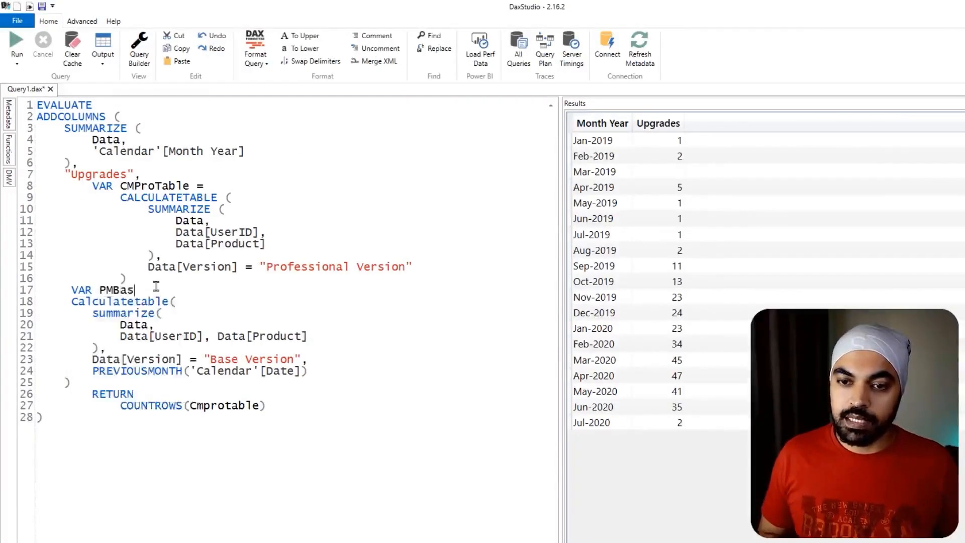
pyautogui.write('eTable')
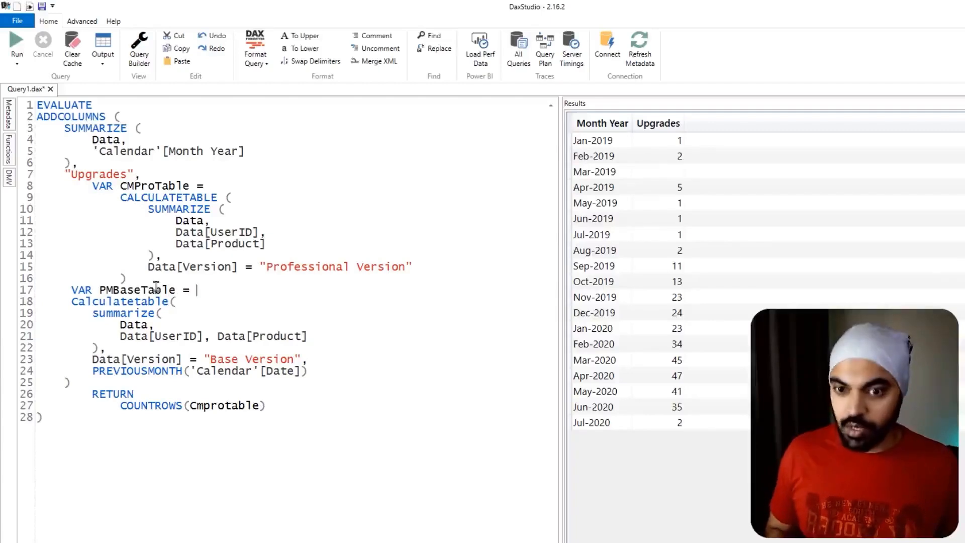
pyautogui.write(' =')
pyautogui.click(92, 380)
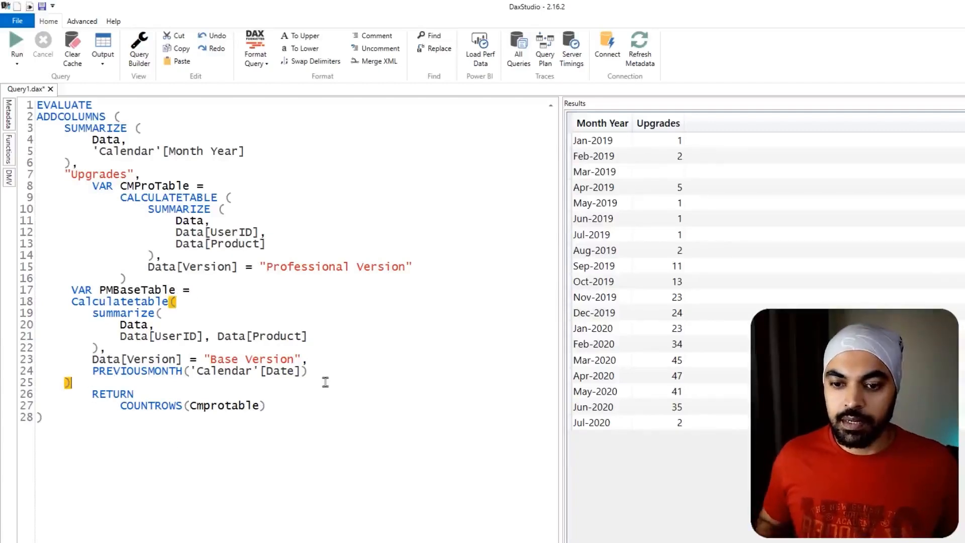
# - Replace Cmprotable inside COUNTROWS after RETURN with PMBaseTable and run the query
pyautogui.moveTo(119, 405); pyautogui.dragTo(257, 407)
pyautogui.click(257, 406)
pyautogui.doubleClick(211, 406)
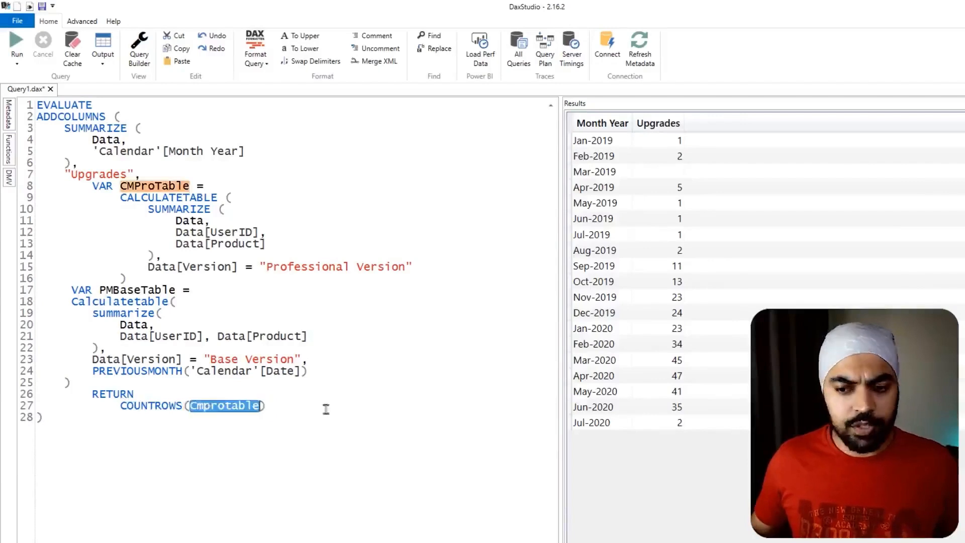
pyautogui.write('PMBaseTa')
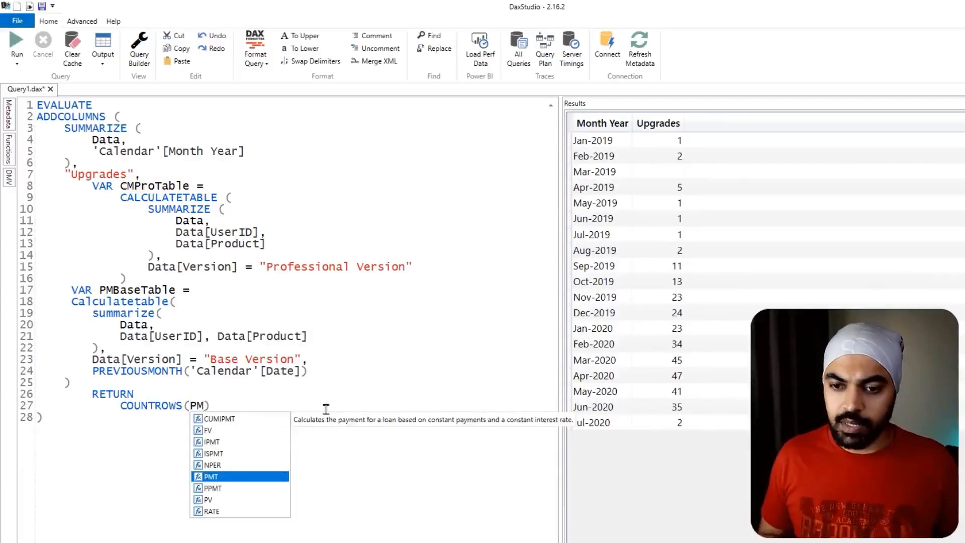
pyautogui.write('ble')
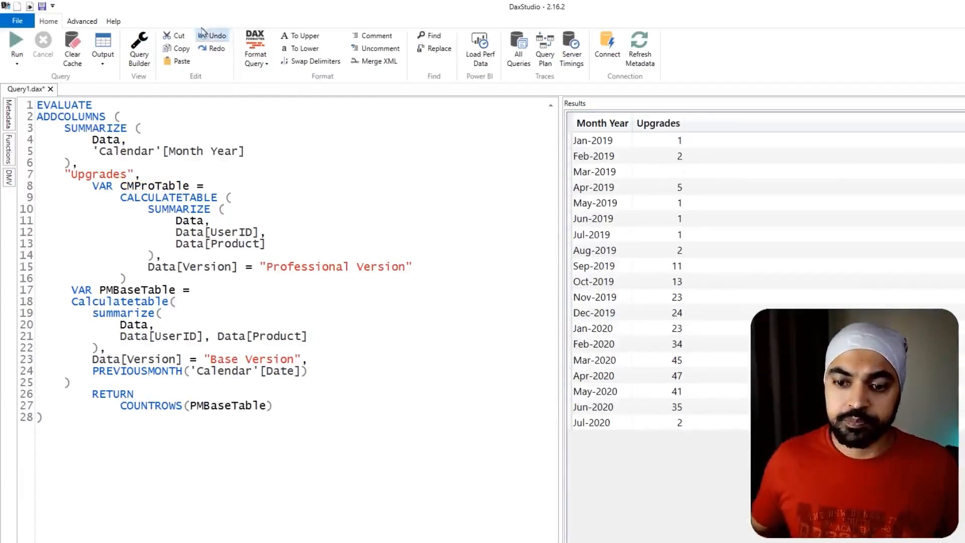
pyautogui.click(17, 48)
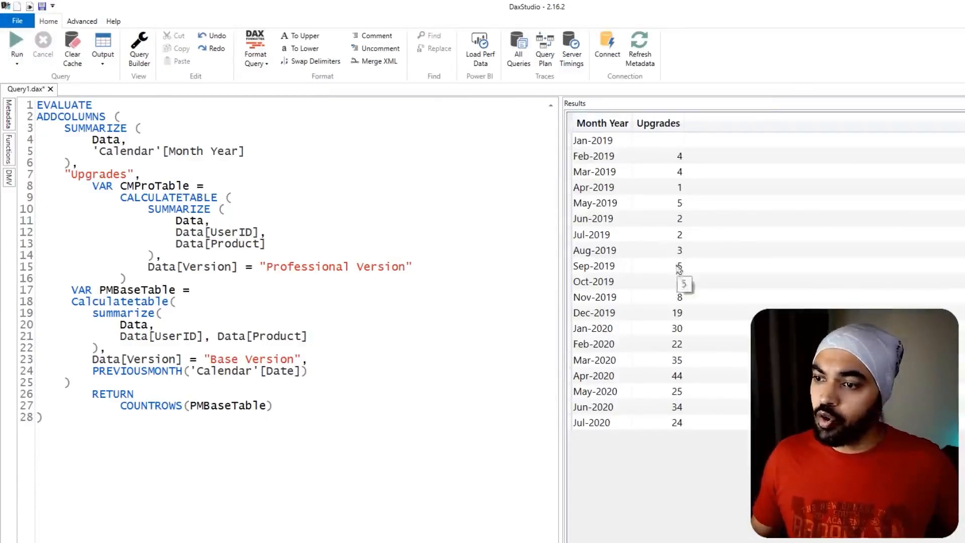
pyautogui.moveTo(670, 242); pyautogui.dragTo(689, 259)
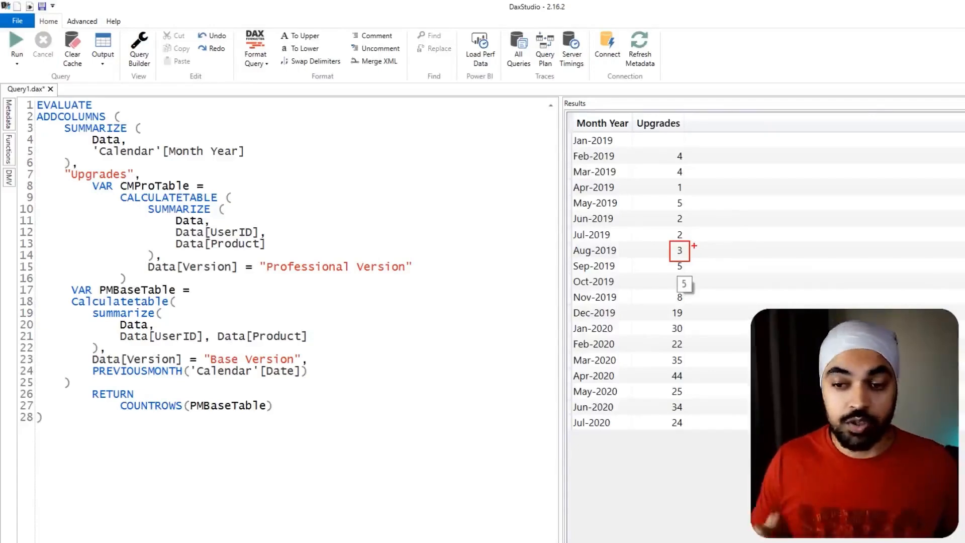
pyautogui.press('Escape')
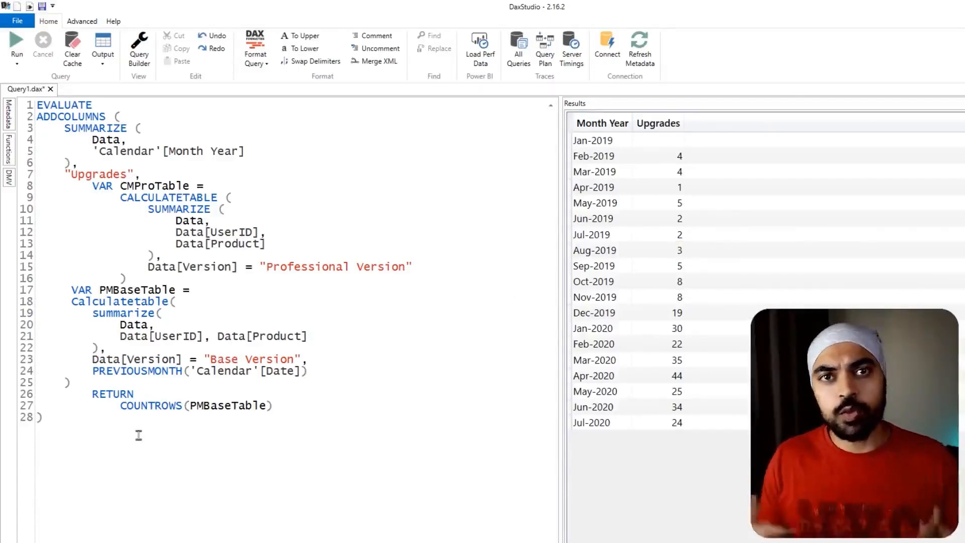
# - Replace the COUNTROWS expression after RETURN with INTERSECT(PMBaseTable, CmProTable)
pyautogui.moveTo(119, 406); pyautogui.dragTo(275, 405)
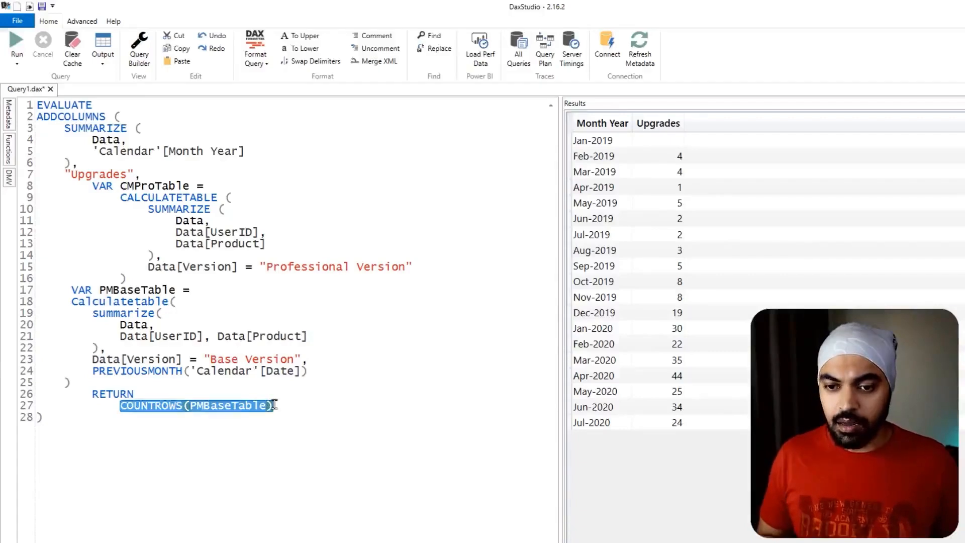
pyautogui.write('Inters')
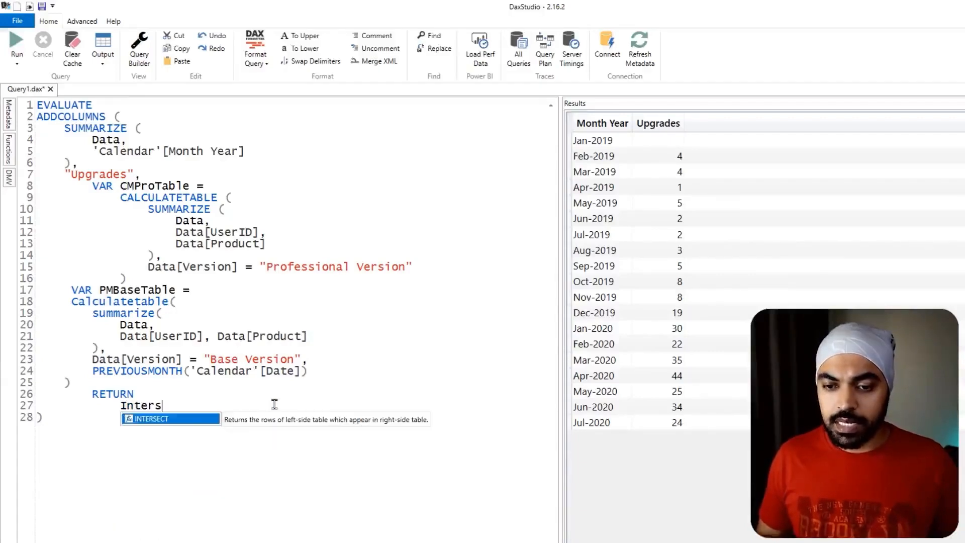
pyautogui.write('(')
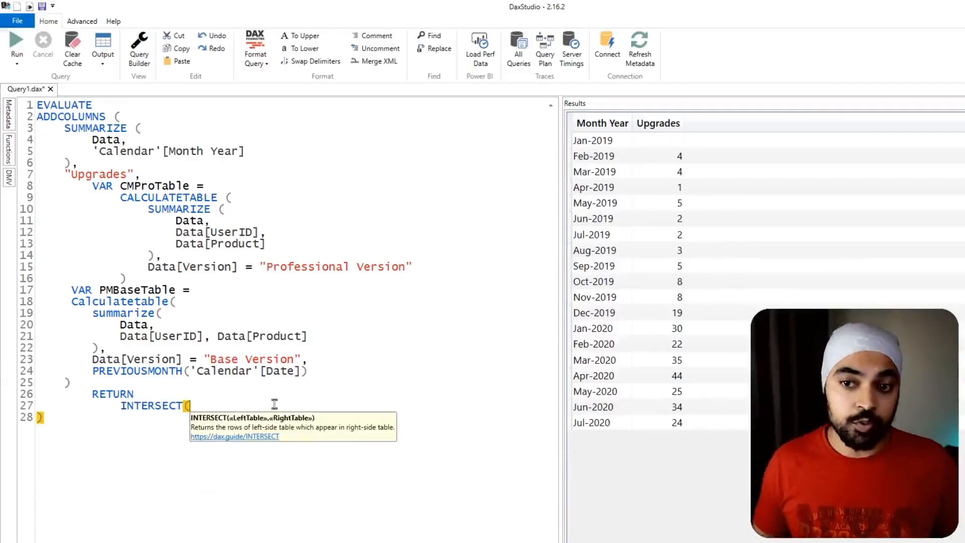
pyautogui.write('b')
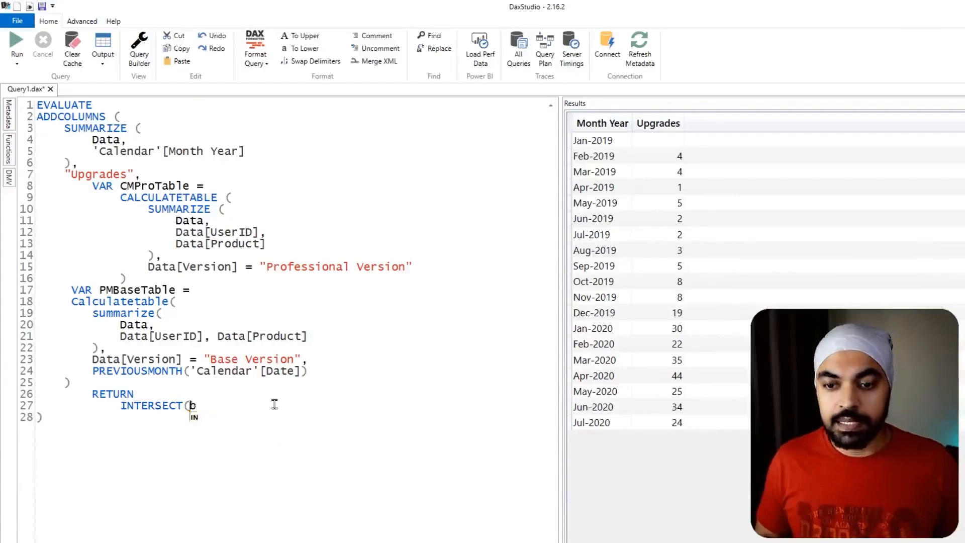
pyautogui.write('ase')
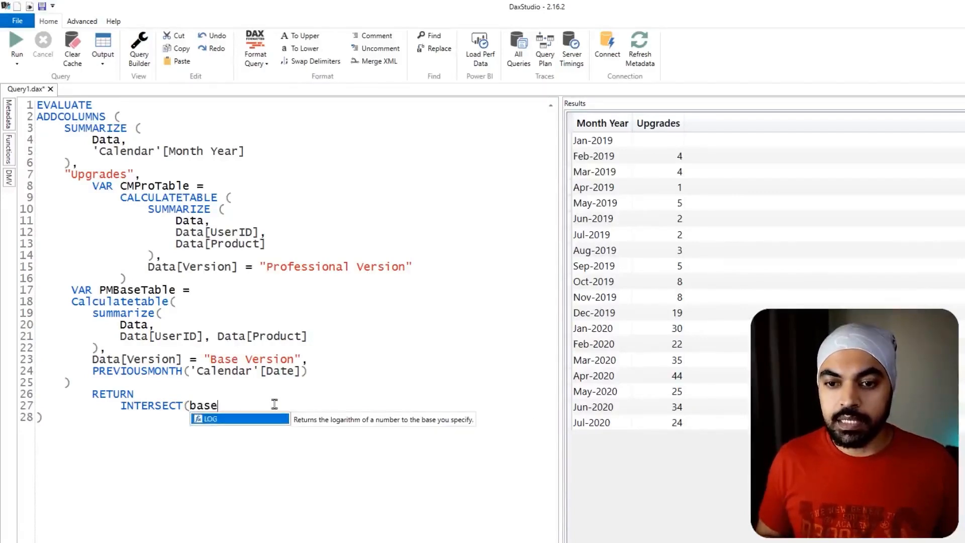
pyautogui.press('BackSpace')
pyautogui.press('BackSpace')
pyautogui.press('BackSpace')
pyautogui.press('BackSpace')
pyautogui.press('BackSpace')
pyautogui.write('(')
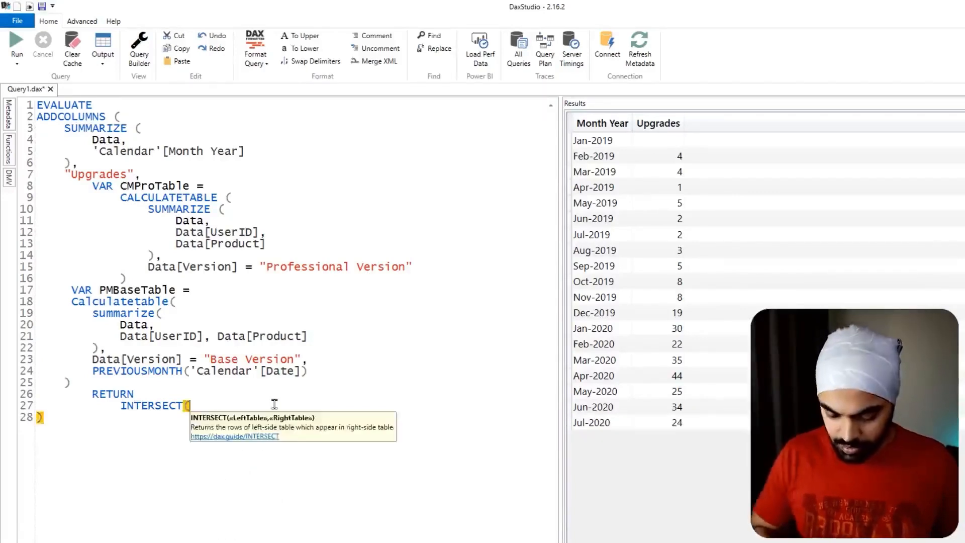
pyautogui.write('PMBaseT')
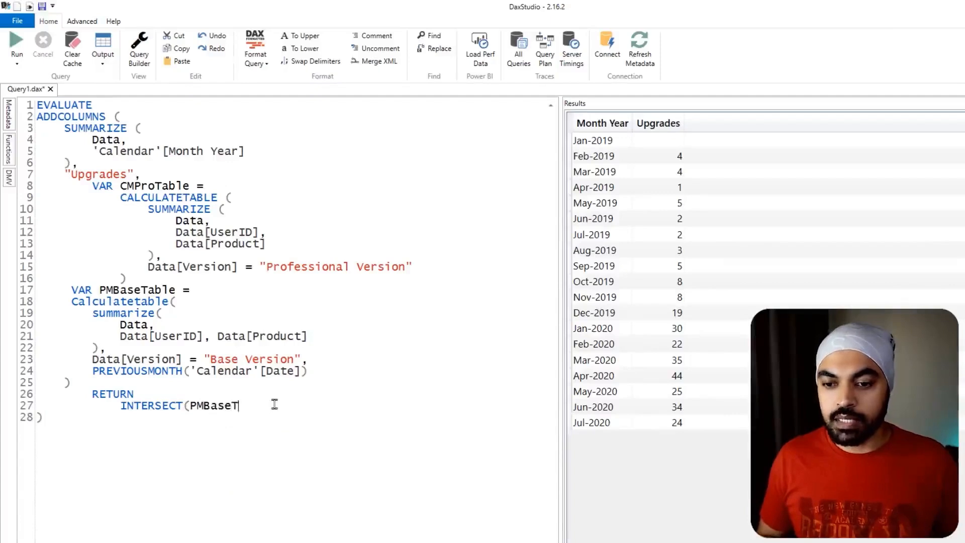
pyautogui.write('able')
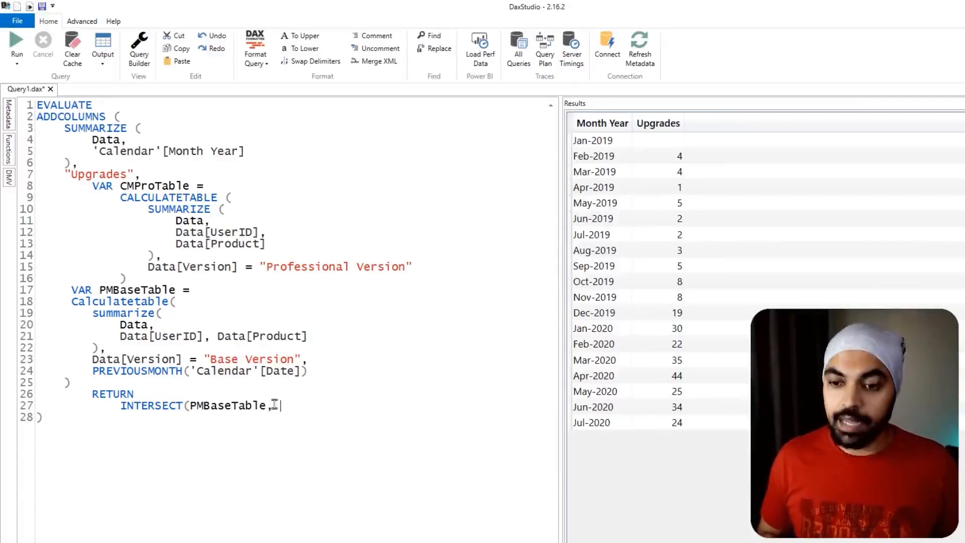
pyautogui.write(', Cm')
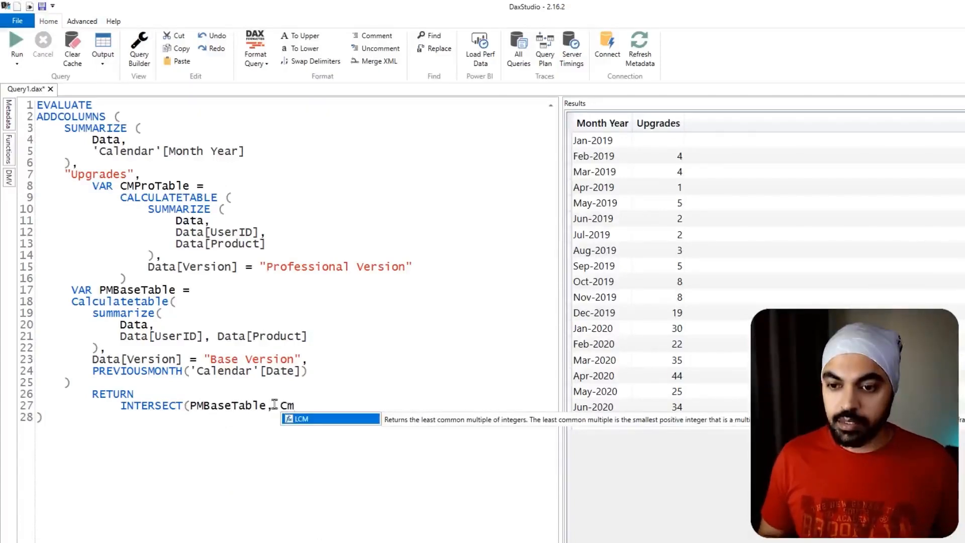
pyautogui.write('ProTable)')
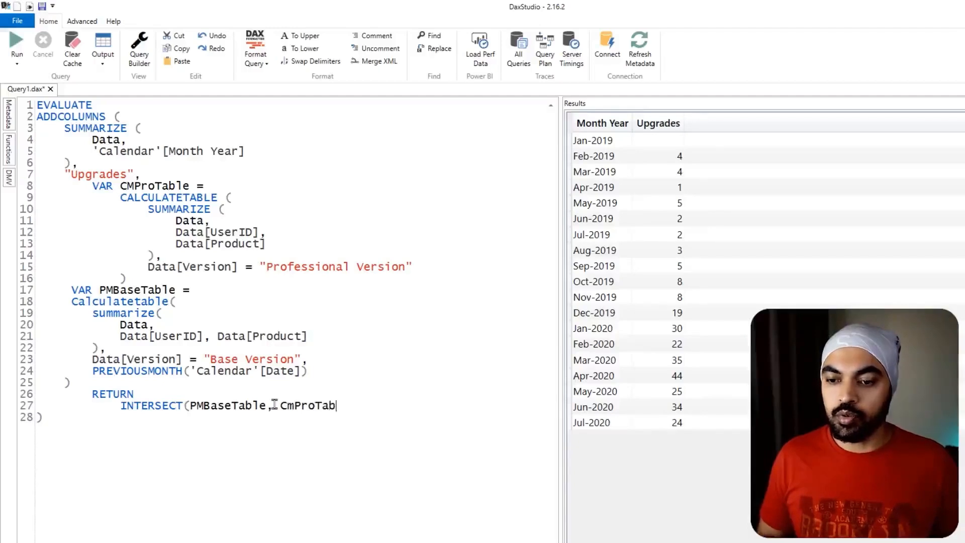
# - Wrap the INTERSECT expression after RETURN in COUNTROWS and run the query
pyautogui.press('Home')
pyautogui.press('Home')
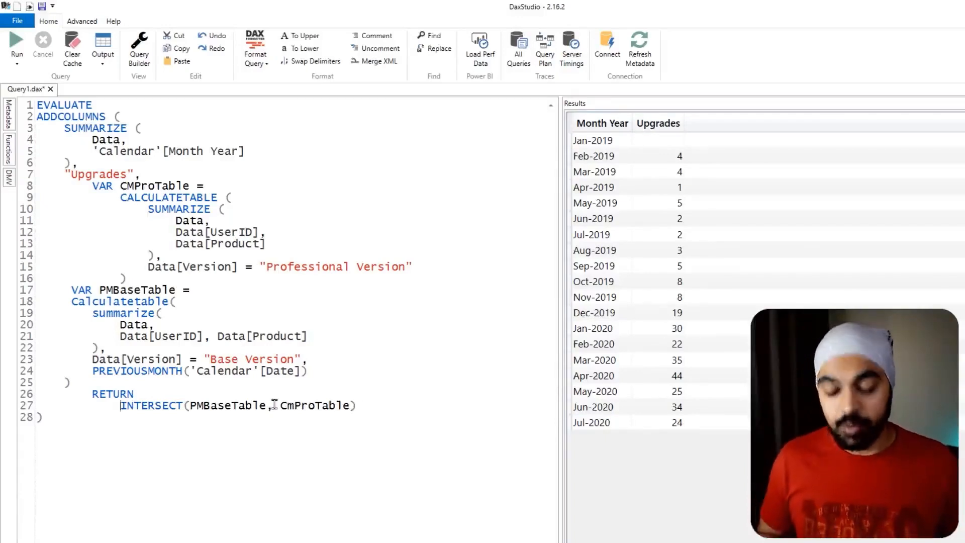
pyautogui.write('COUNTROWS(')
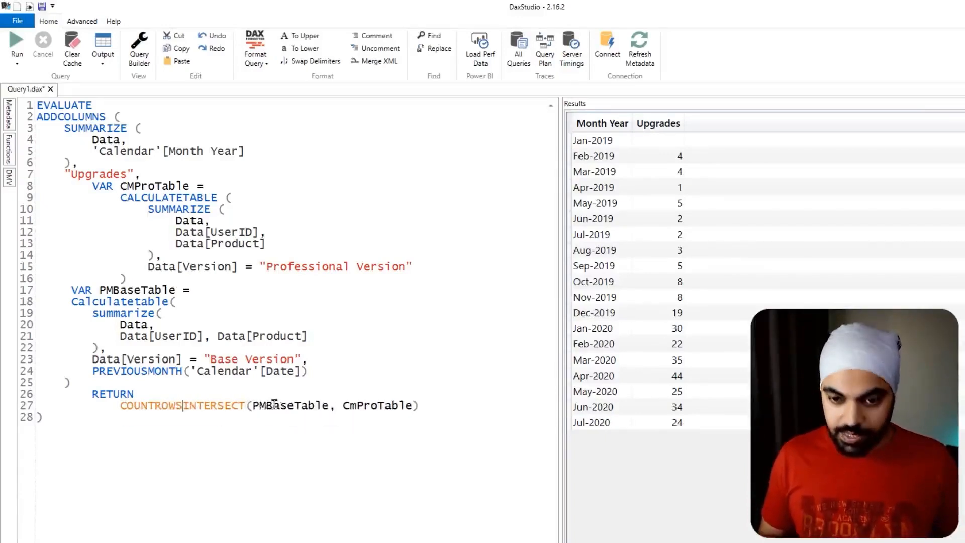
pyautogui.press('End')
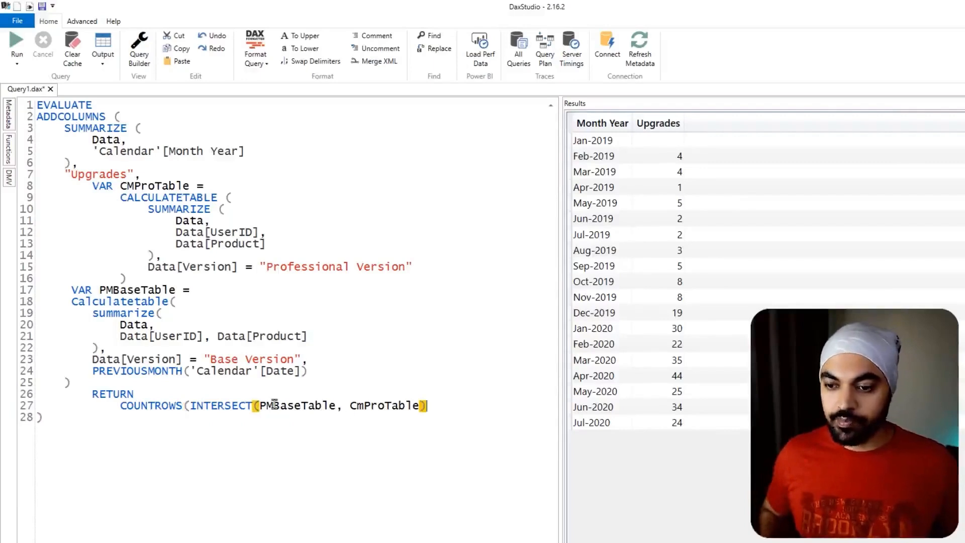
pyautogui.write(')')
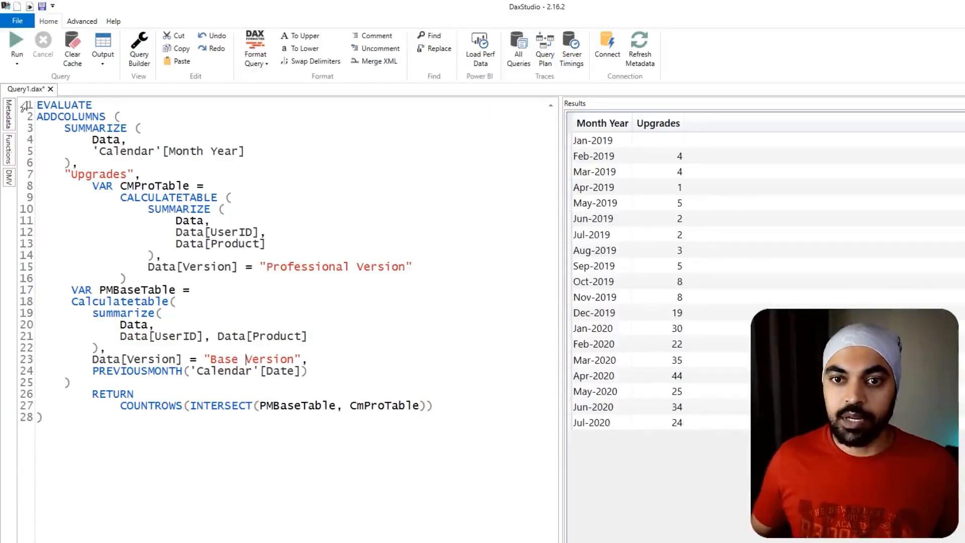
pyautogui.click(17, 43)
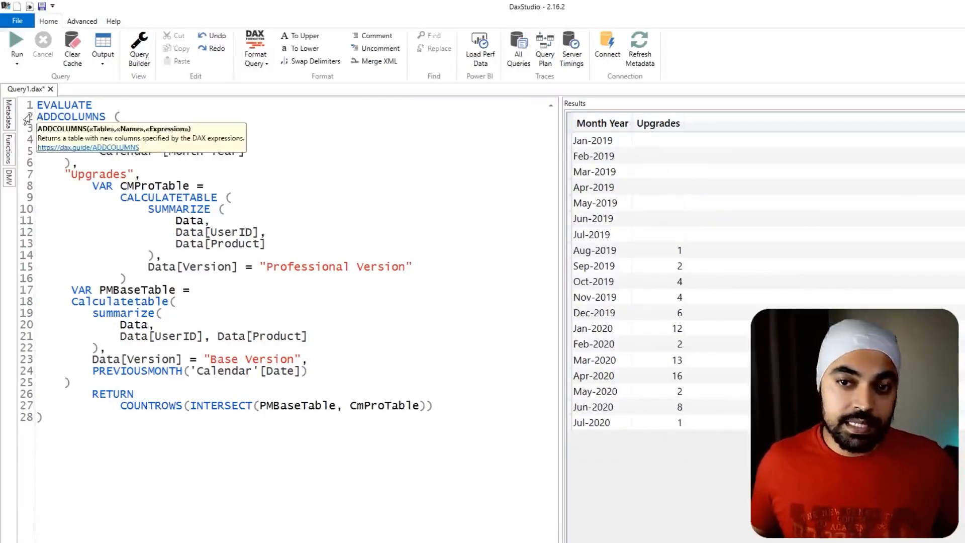
pyautogui.moveTo(29, 111)
pyautogui.mouseDown()
pyautogui.moveTo(377, 410)
pyautogui.moveTo(453, 450)
pyautogui.moveTo(612, 462)
pyautogui.mouseUp()
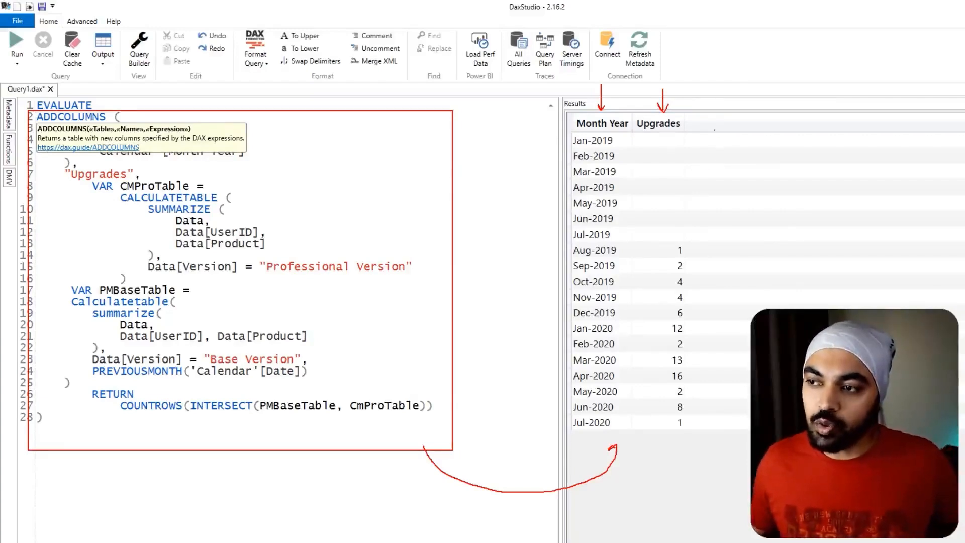
pyautogui.moveTo(725, 161)
pyautogui.mouseDown()
pyautogui.moveTo(698, 178)
pyautogui.moveTo(712, 184)
pyautogui.mouseUp()
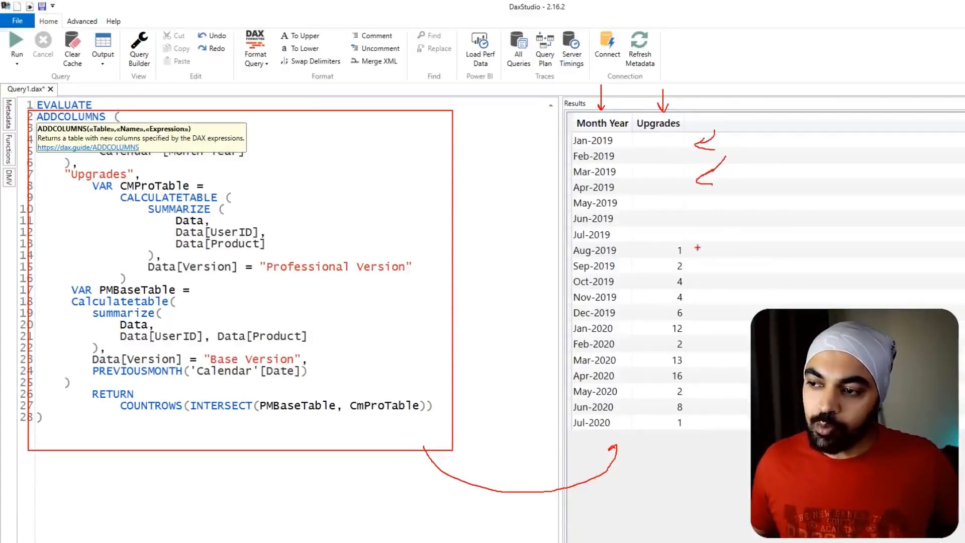
pyautogui.moveTo(691, 240)
pyautogui.mouseDown()
pyautogui.moveTo(663, 258)
pyautogui.moveTo(674, 238)
pyautogui.mouseUp()
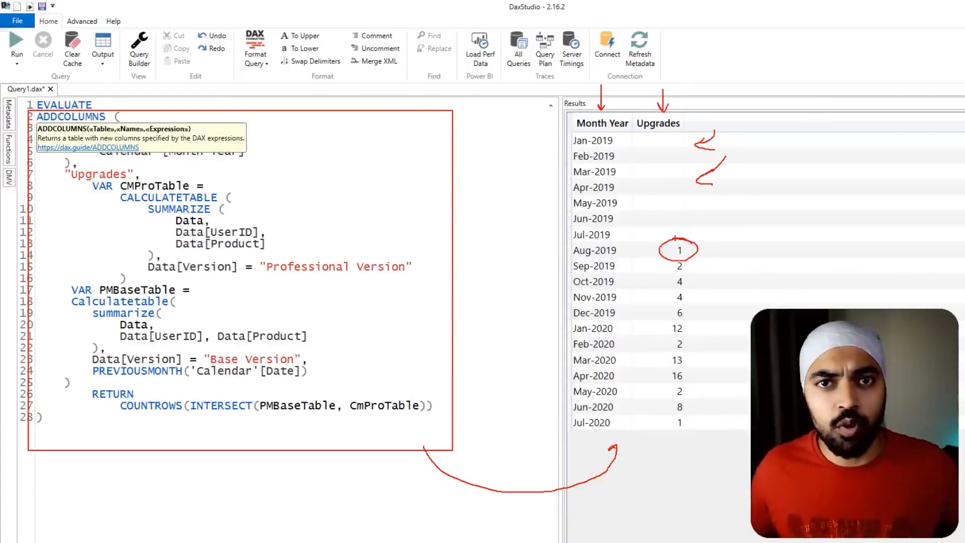
pyautogui.press('Escape')
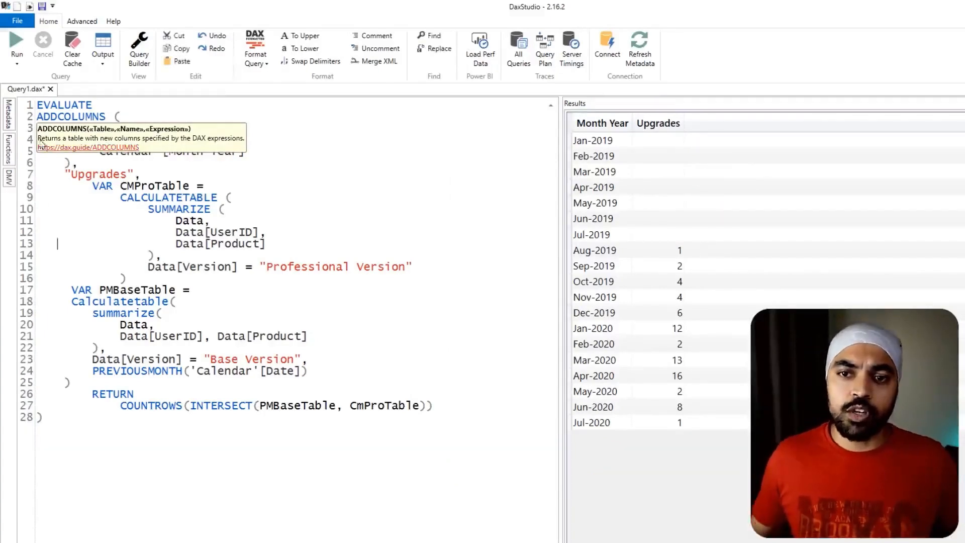
# - Copy the whole ADDCOLUMNS expression from DAX Studio and paste it over the Upgrades measure's code in Power BI Desktop, keeping the Upgrades = line
pyautogui.moveTo(37, 116); pyautogui.dragTo(173, 424)
pyautogui.hotkey('ctrl', 'c')
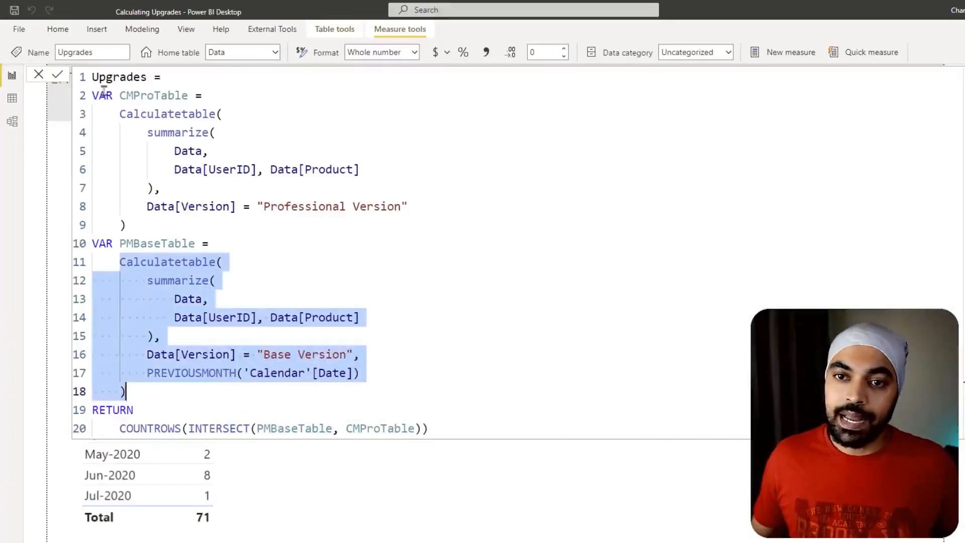
pyautogui.moveTo(93, 96); pyautogui.dragTo(432, 431)
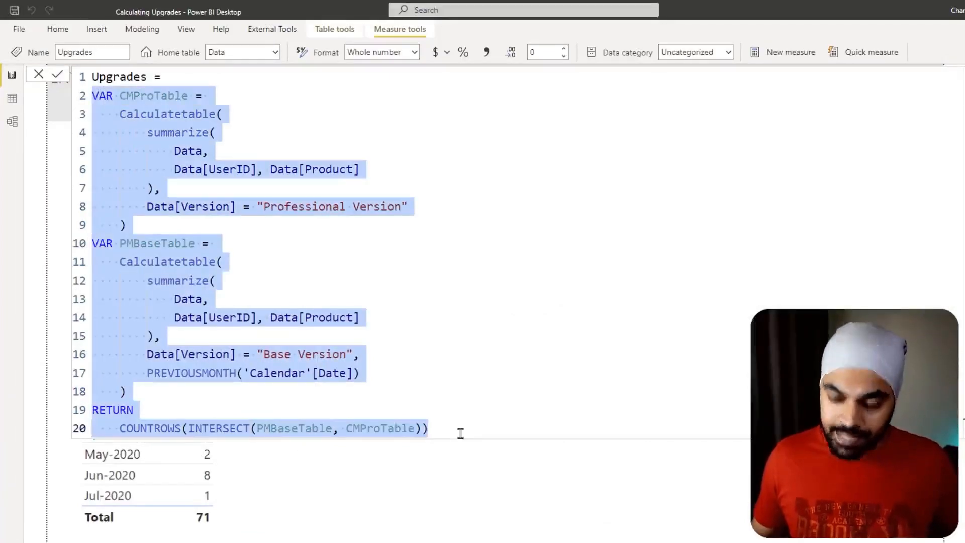
pyautogui.hotkey('ctrl', 'v')
pyautogui.scroll(-3, 460, 433)
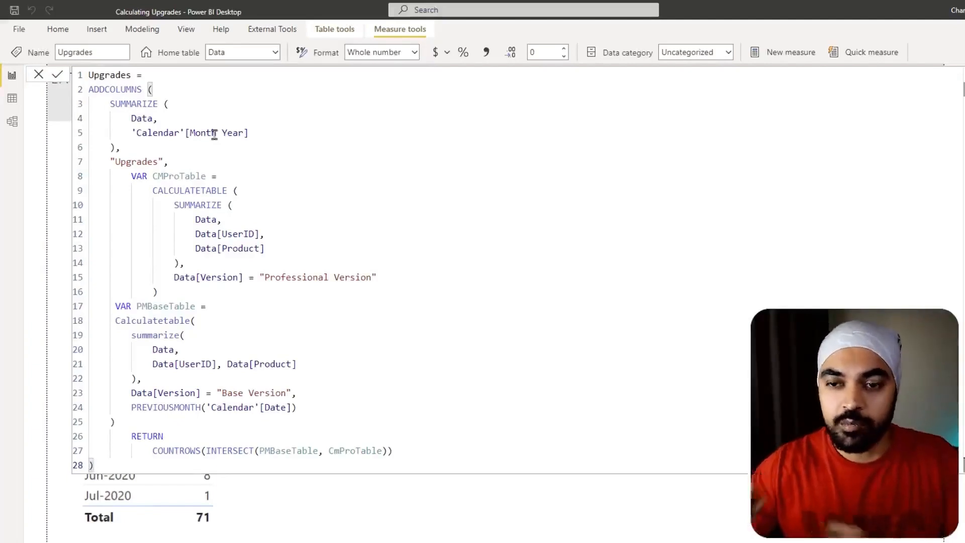
# - Insert SUMX( on a new line above ADDCOLUMNS and indent the entire ADDCOLUMNS block one level beneath it
pyautogui.click(162, 75)
pyautogui.press('Return')
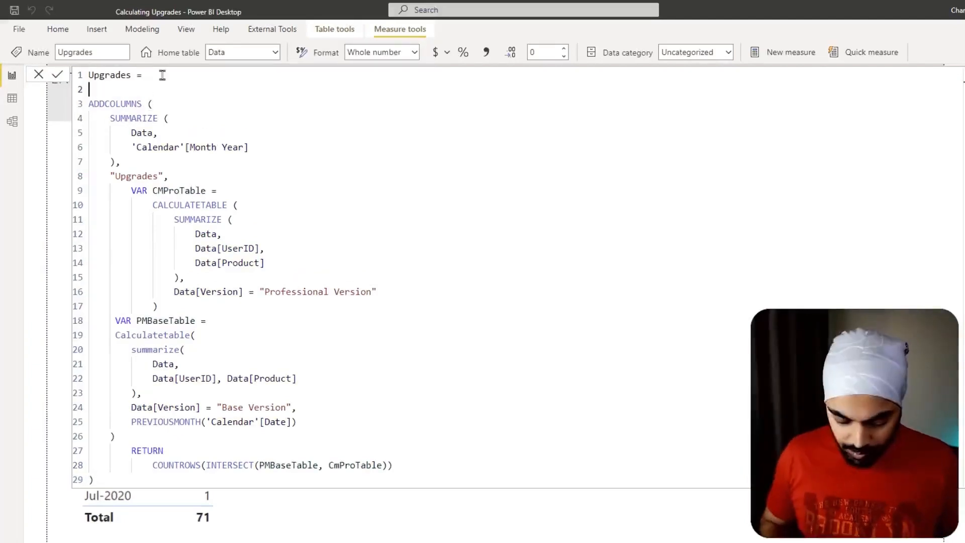
pyautogui.write('SUMX')
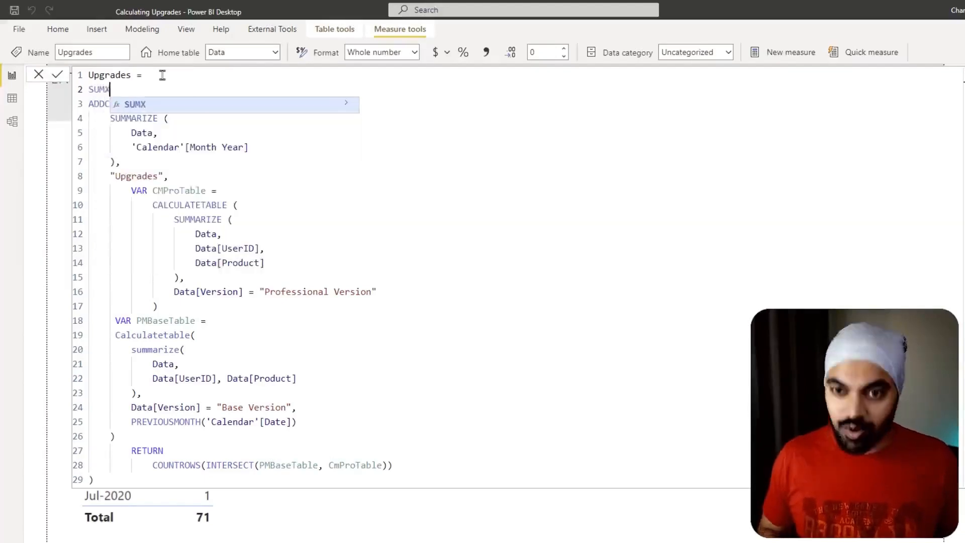
pyautogui.write('(')
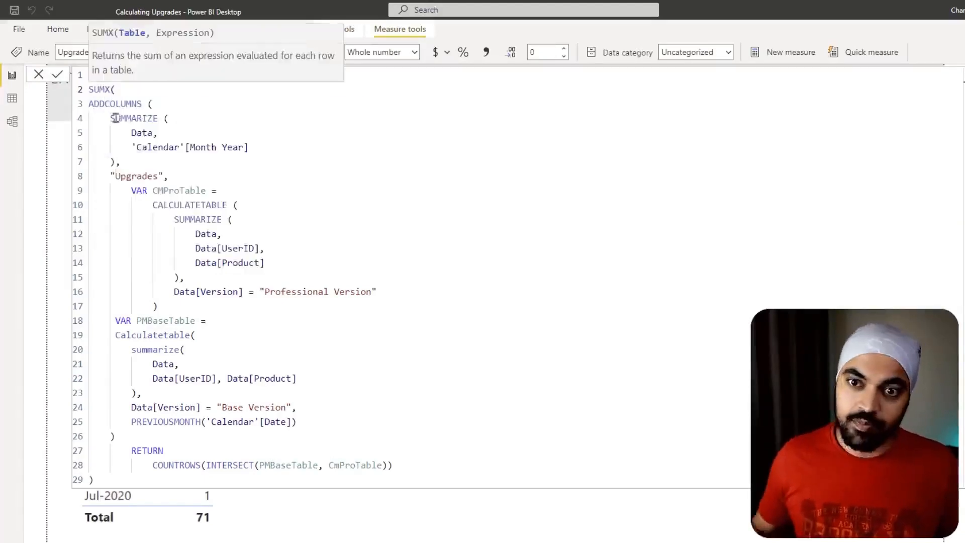
pyautogui.click(89, 103)
pyautogui.moveTo(92, 105); pyautogui.dragTo(243, 499)
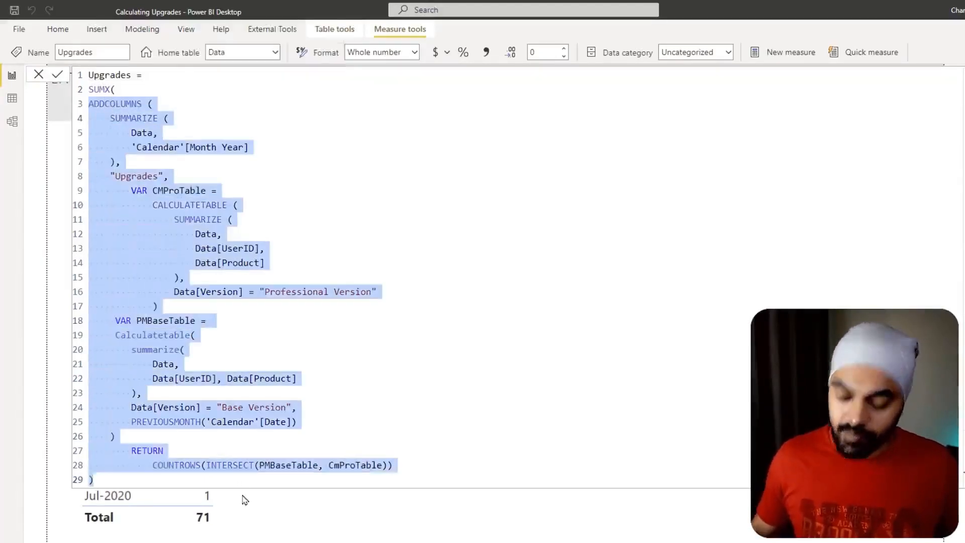
pyautogui.press('Tab')
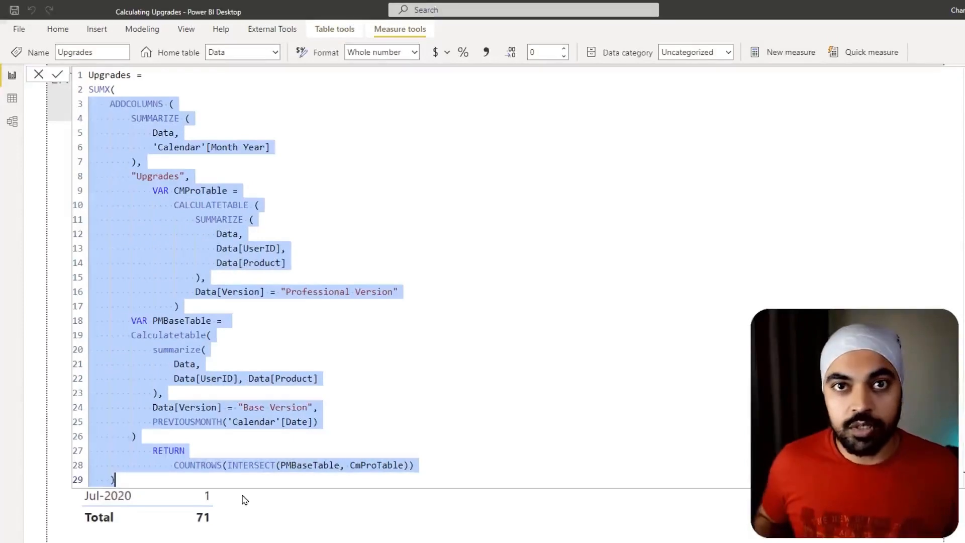
# - Add [Upgrades] as the SUMX expression after the ADDCOLUMNS block and close the function with a parenthesis
pyautogui.press('Right')
pyautogui.write(',')
pyautogui.hotkey('shift', 'Return')
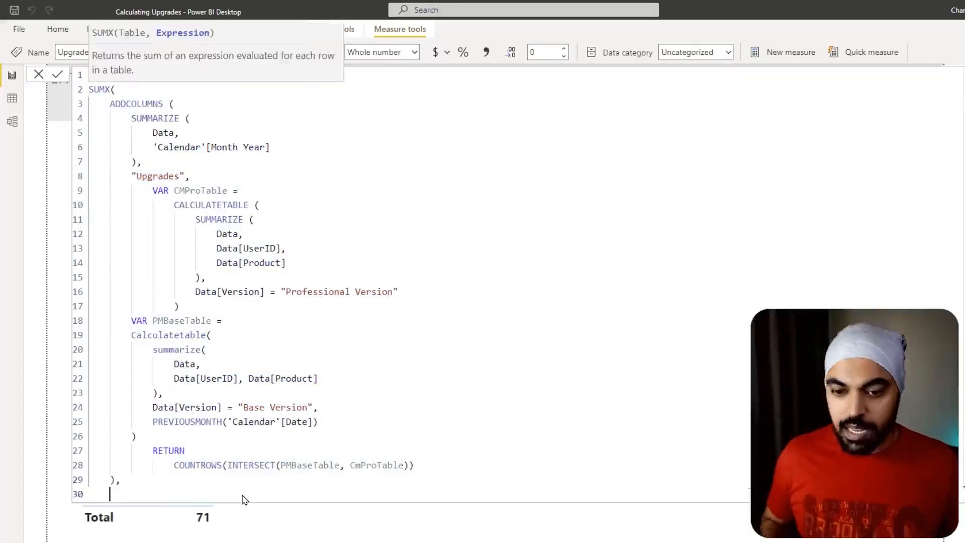
pyautogui.write('[Upgrades]')
pyautogui.hotkey('shift', 'Return')
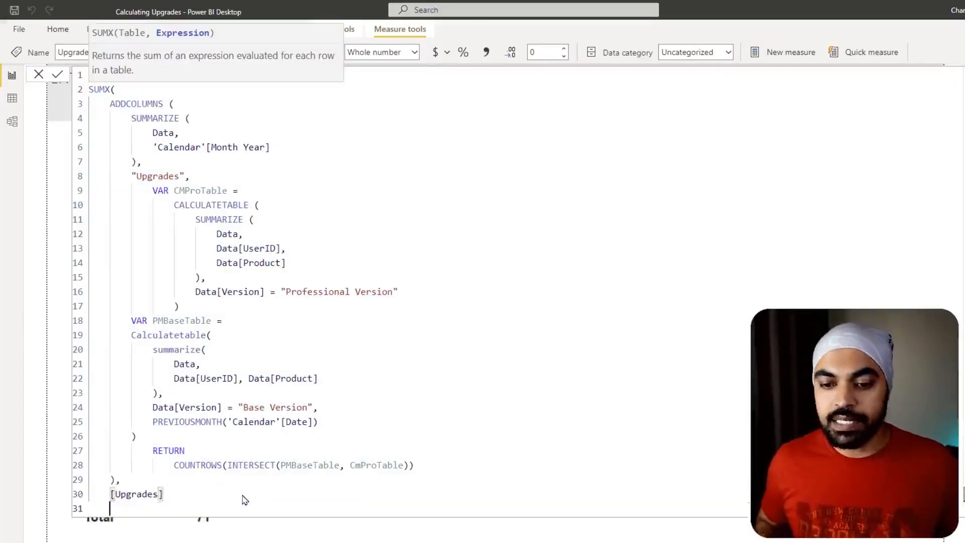
pyautogui.write(')')
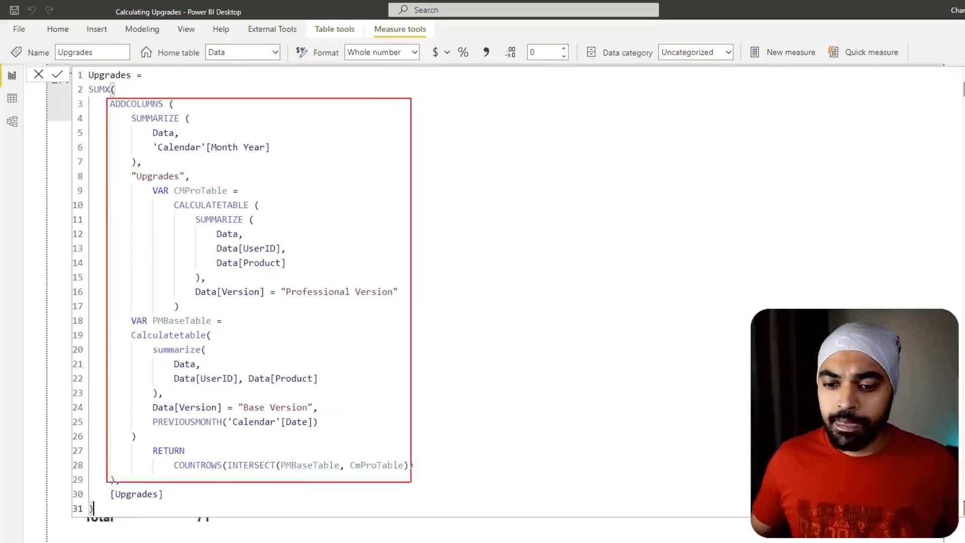
pyautogui.moveTo(558, 152); pyautogui.dragTo(622, 284)
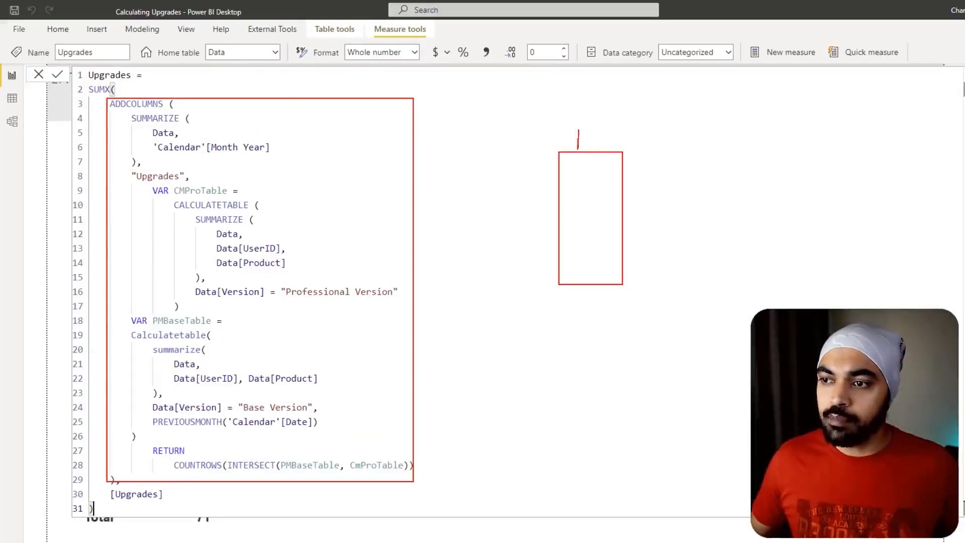
pyautogui.moveTo(578, 131)
pyautogui.mouseDown()
pyautogui.moveTo(659, 208)
pyautogui.moveTo(711, 280)
pyautogui.mouseUp()
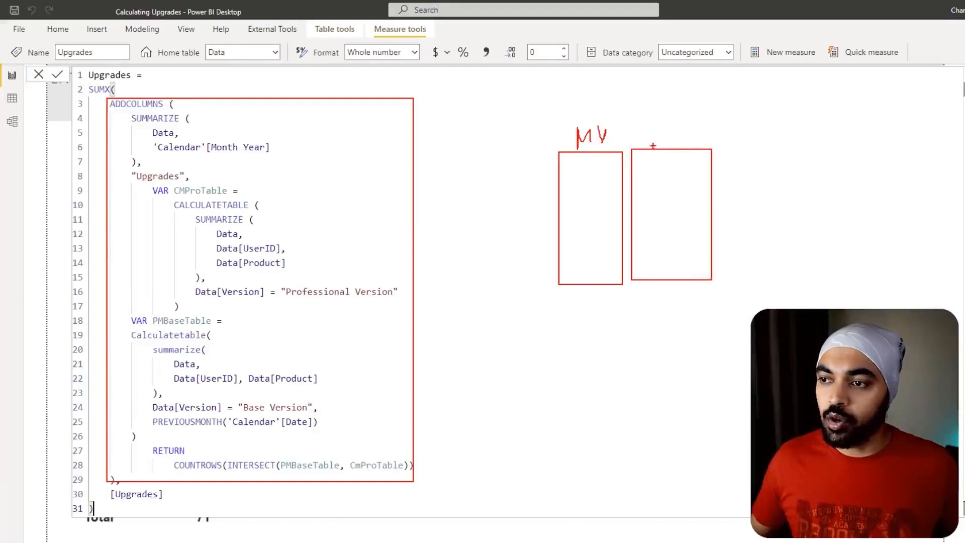
pyautogui.moveTo(653, 132); pyautogui.dragTo(669, 130)
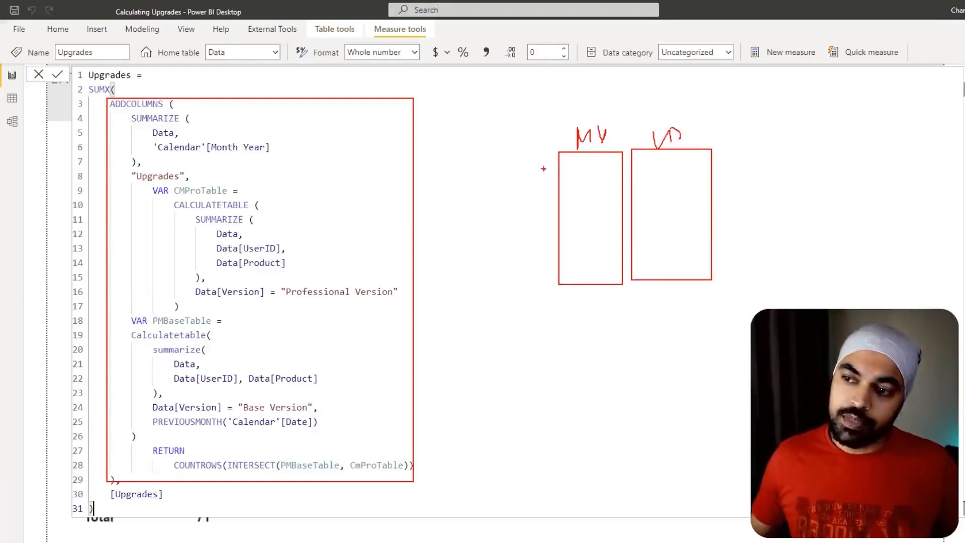
pyautogui.moveTo(521, 164)
pyautogui.mouseDown()
pyautogui.moveTo(558, 164)
pyautogui.moveTo(541, 180)
pyautogui.mouseUp()
pyautogui.moveTo(524, 193)
pyautogui.mouseDown()
pyautogui.moveTo(553, 189)
pyautogui.moveTo(546, 221)
pyautogui.mouseUp()
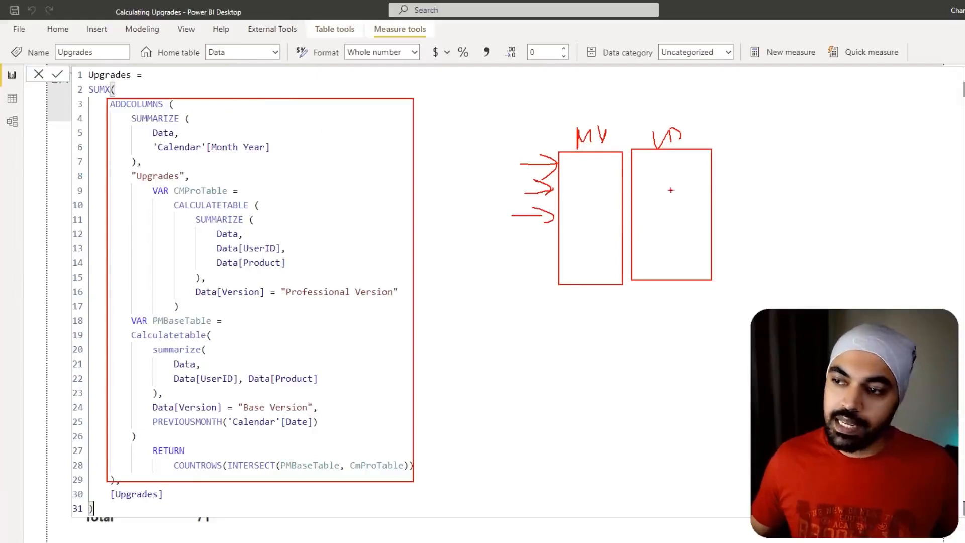
pyautogui.moveTo(731, 160); pyautogui.dragTo(696, 178)
pyautogui.moveTo(697, 180)
pyautogui.mouseDown()
pyautogui.moveTo(737, 180)
pyautogui.moveTo(706, 214)
pyautogui.mouseUp()
pyautogui.moveTo(706, 215); pyautogui.dragTo(726, 215)
pyautogui.moveTo(173, 487)
pyautogui.mouseDown()
pyautogui.moveTo(111, 513)
pyautogui.moveTo(146, 479)
pyautogui.mouseUp()
pyautogui.moveTo(95, 77); pyautogui.dragTo(57, 76)
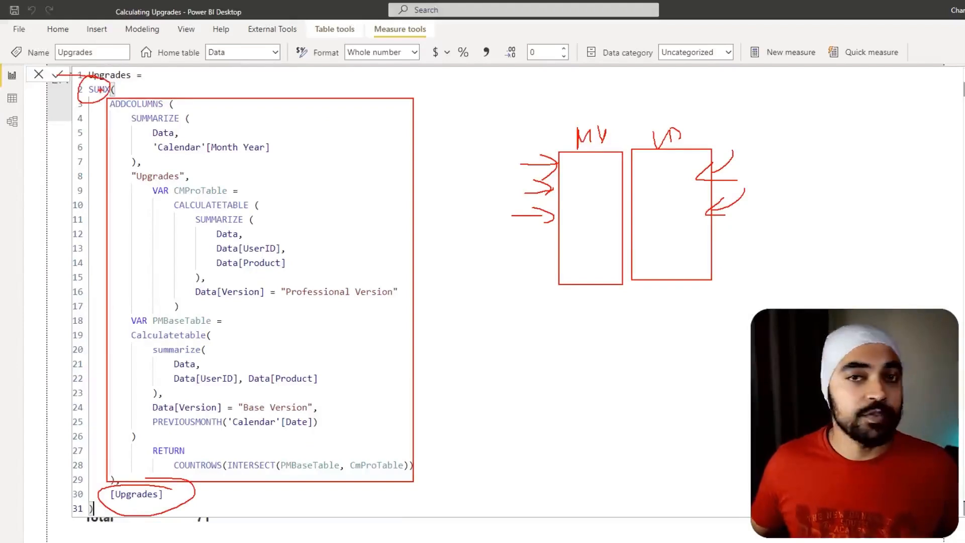
pyautogui.press('Escape')
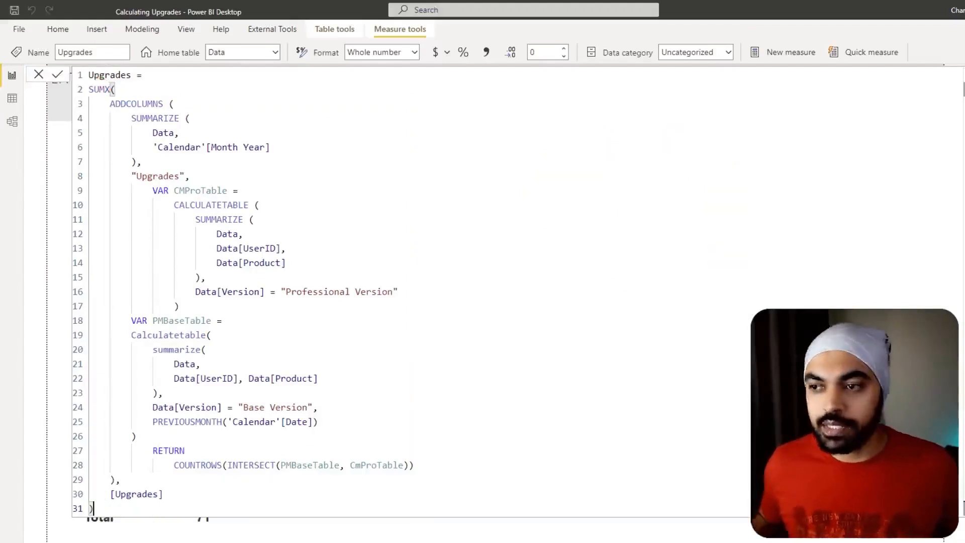
# - Commit the revised Upgrades measure and check the Total in the Month Year table against the expected output
pyautogui.click(255, 166)
pyautogui.press('Escape')
pyautogui.hotkey('ctrl', '2')
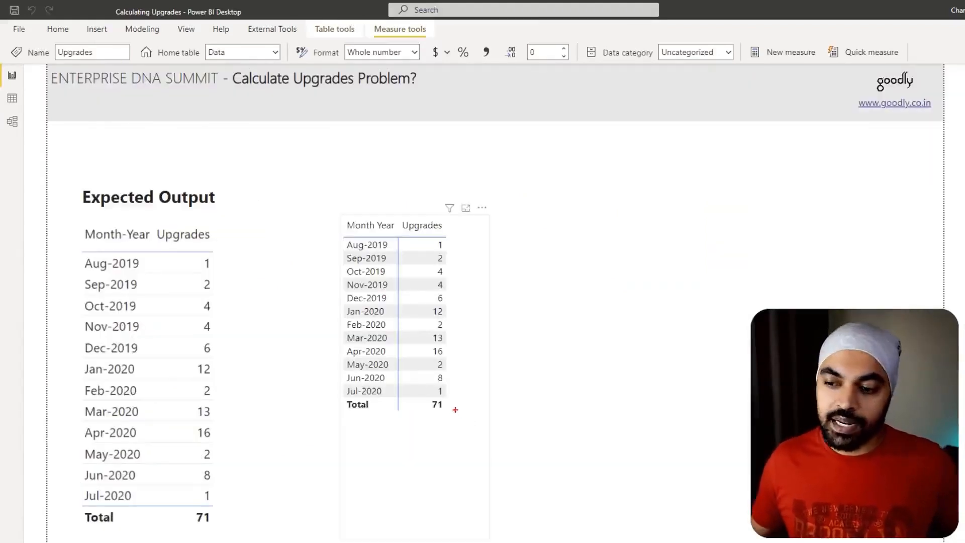
pyautogui.moveTo(452, 397)
pyautogui.mouseDown()
pyautogui.moveTo(425, 418)
pyautogui.moveTo(452, 391)
pyautogui.mouseUp()
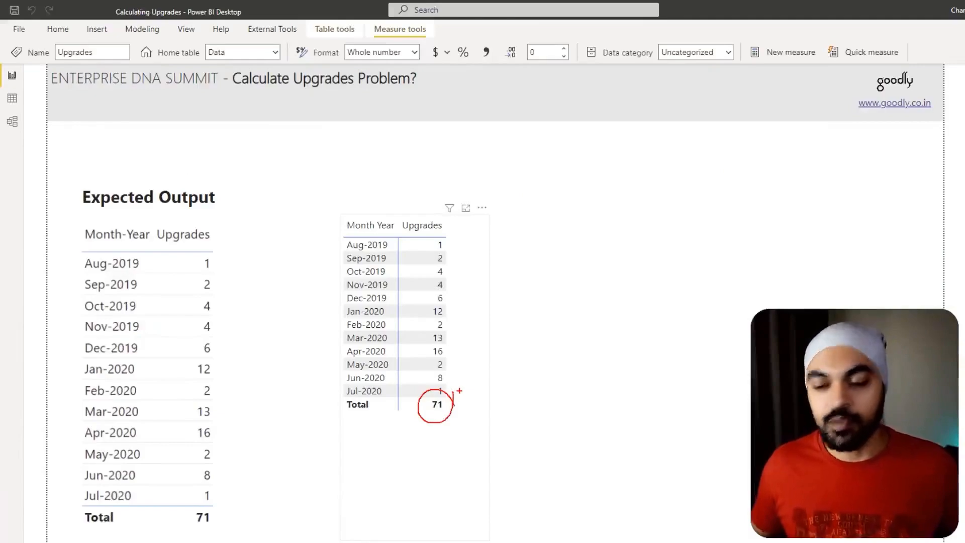
pyautogui.press('Escape')
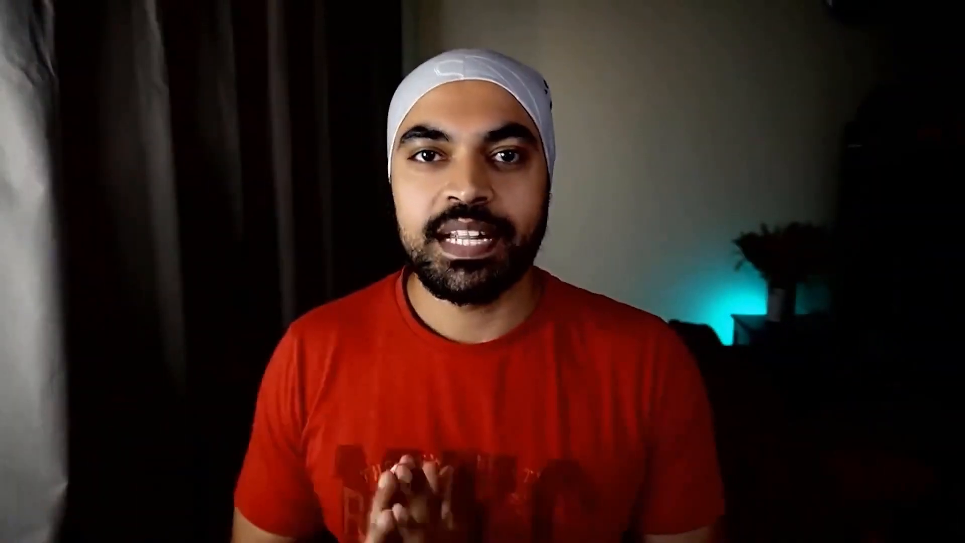